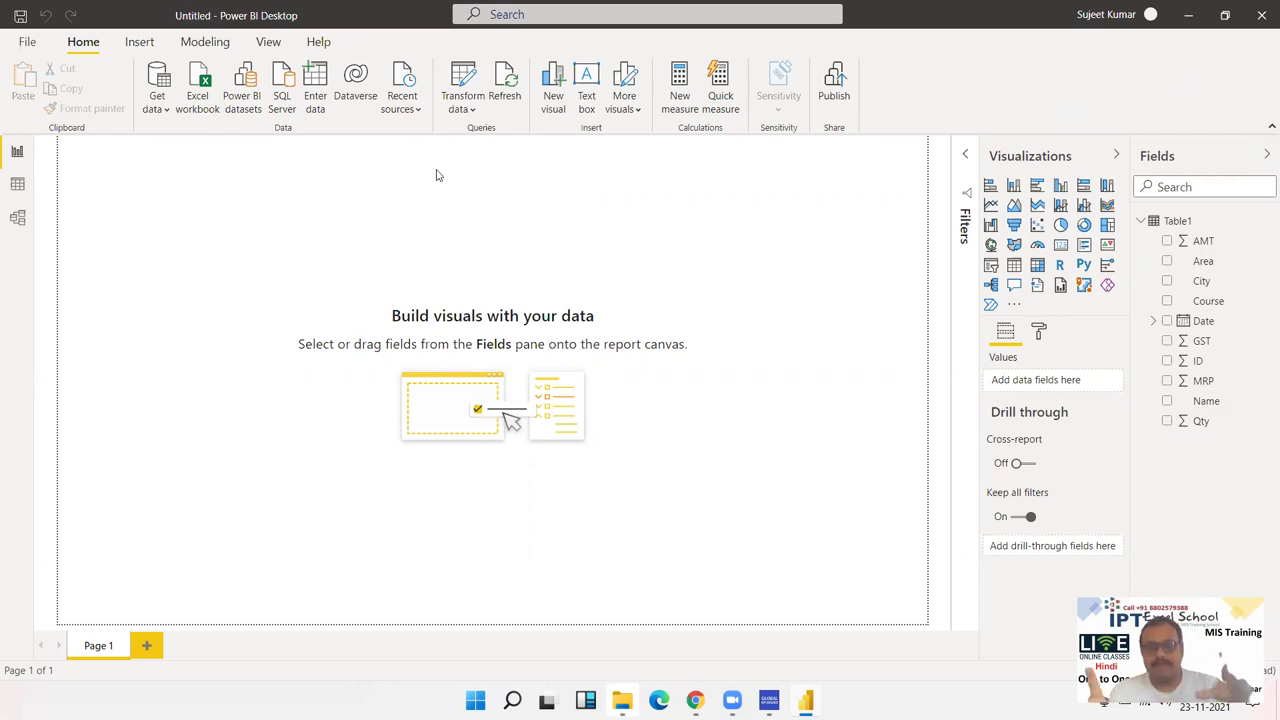
Check Table1's columns, then add a table visual with the Name and Qty fields
{"action": "left_click", "coordinate": [17, 183]}
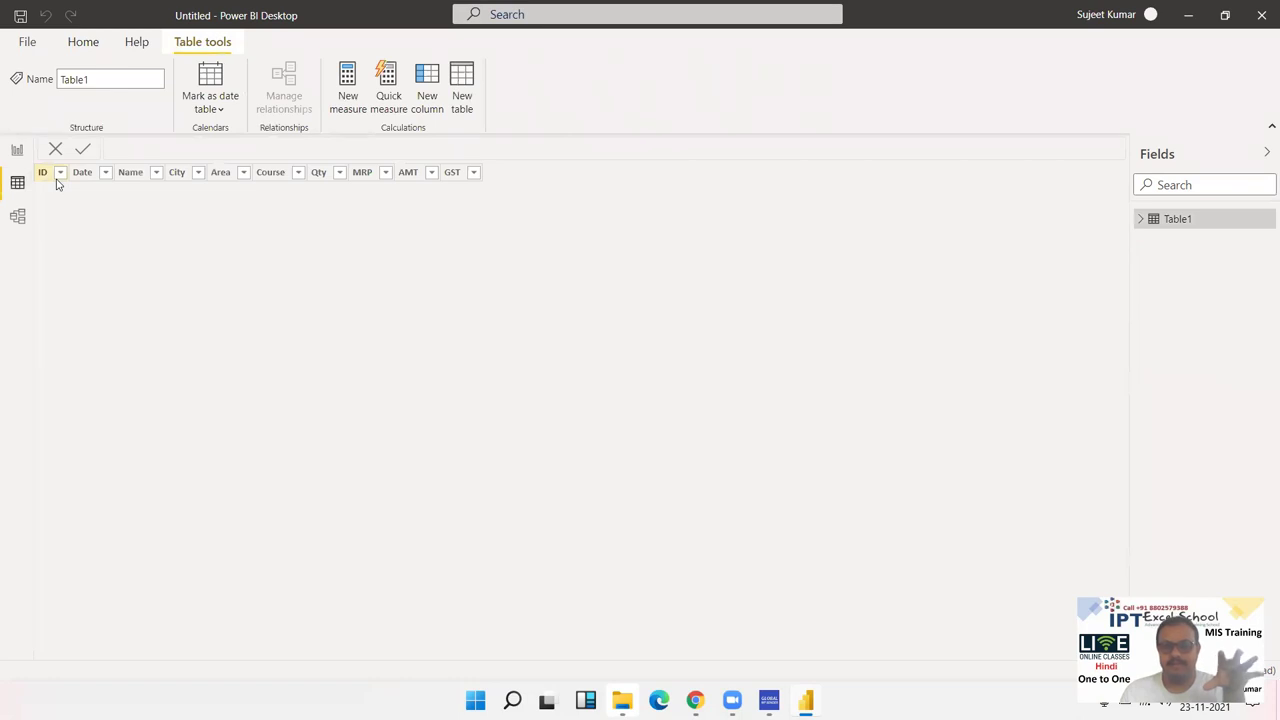
{"action": "left_click", "coordinate": [22, 153]}
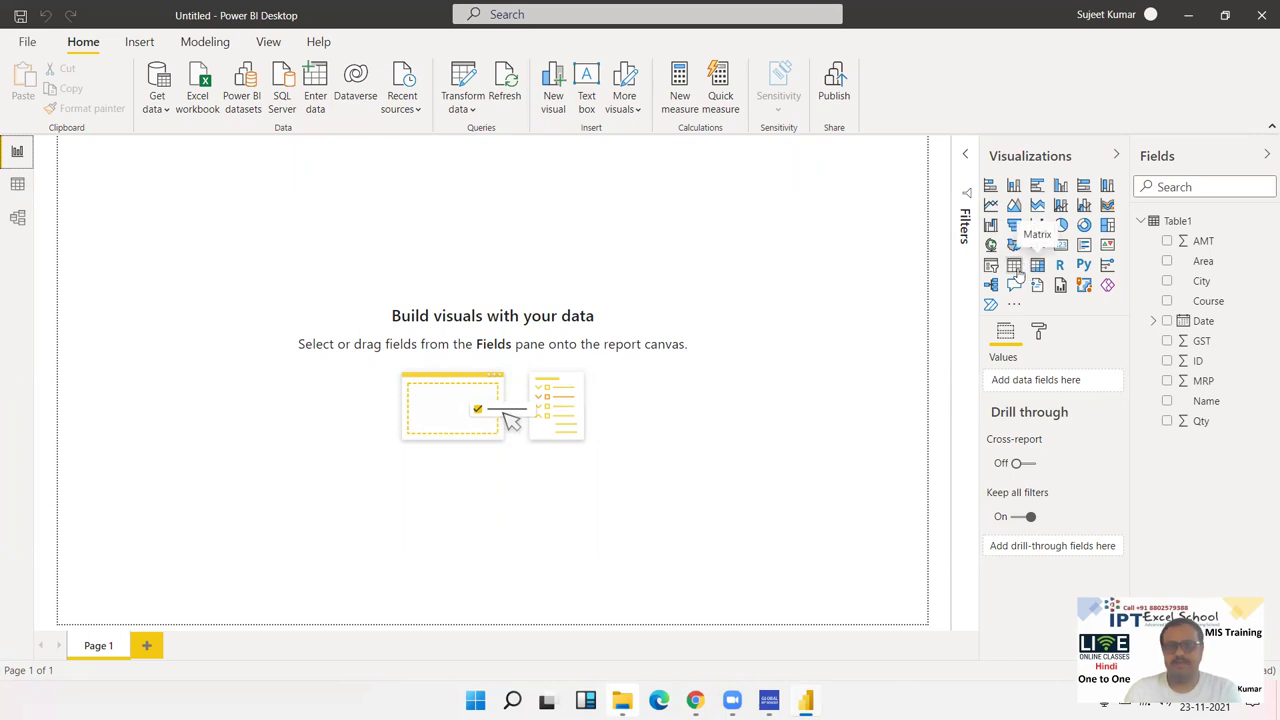
{"action": "left_click", "coordinate": [1015, 268]}
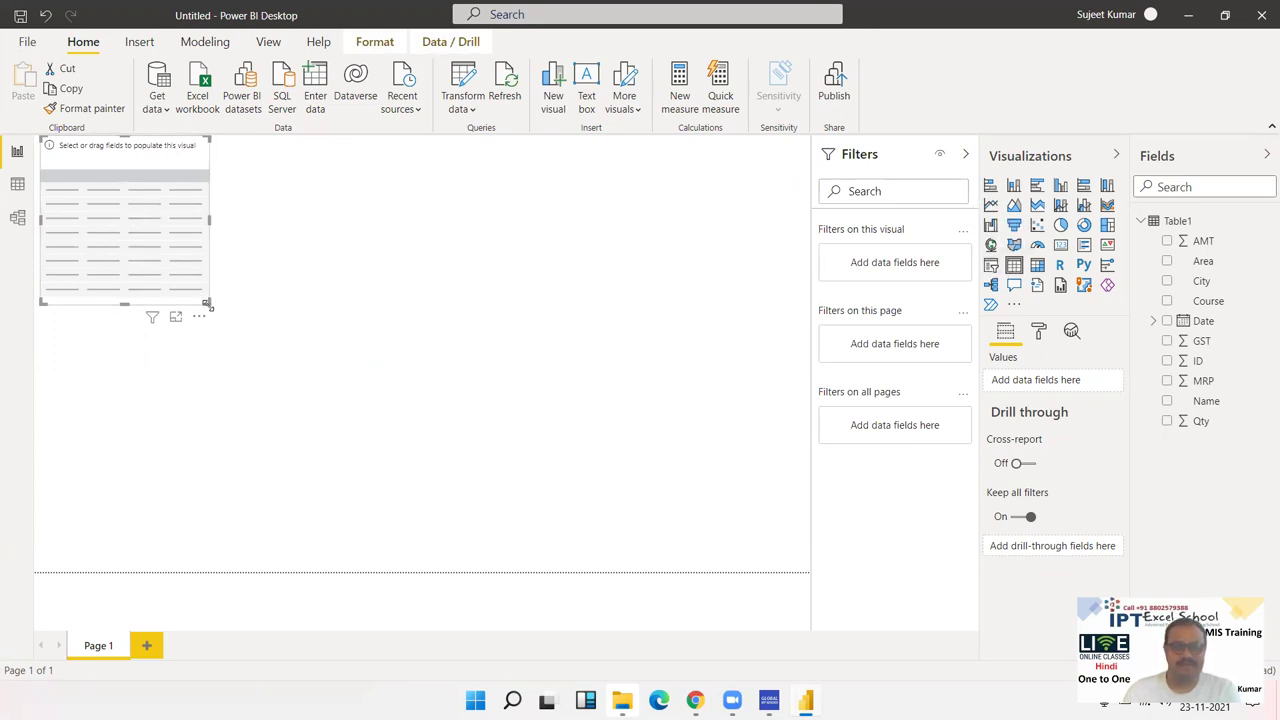
{"action": "left_click_drag", "start_coordinate": [204, 299], "coordinate": [318, 393]}
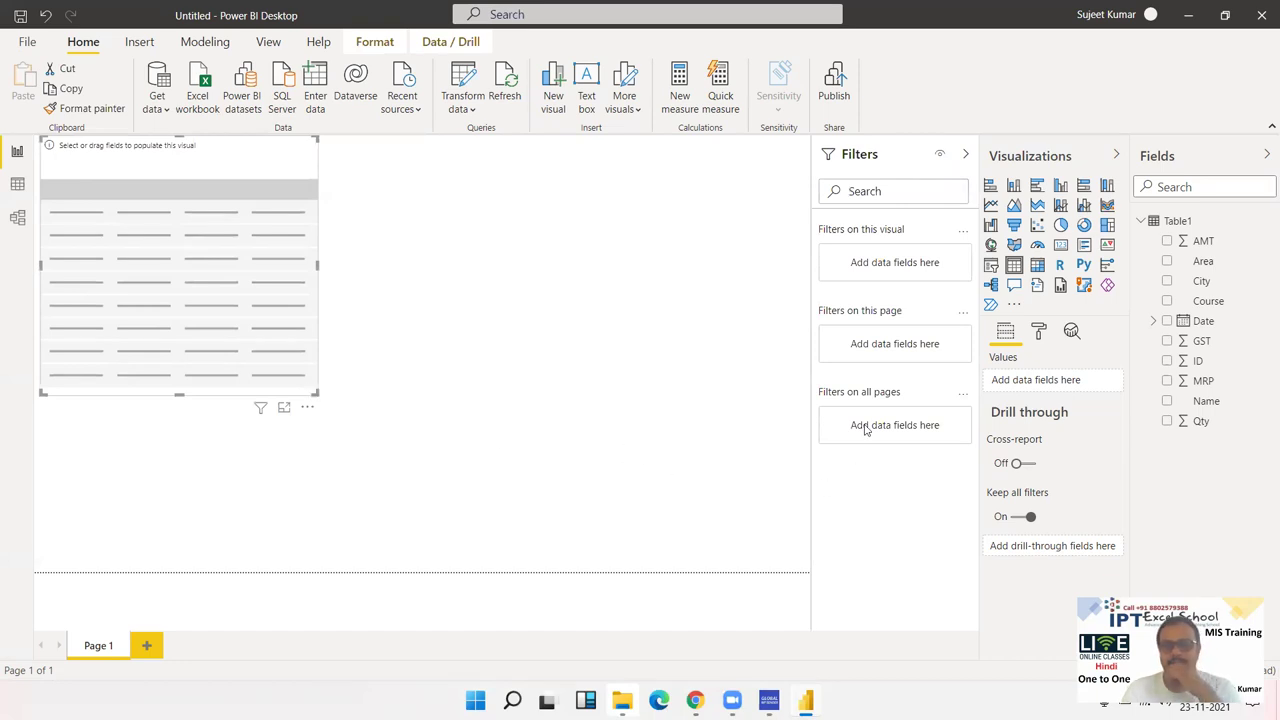
{"action": "mouse_move", "coordinate": [1205, 400]}
{"action": "left_mouse_down"}
{"action": "mouse_move", "coordinate": [513, 320]}
{"action": "mouse_move", "coordinate": [240, 262]}
{"action": "left_mouse_up"}
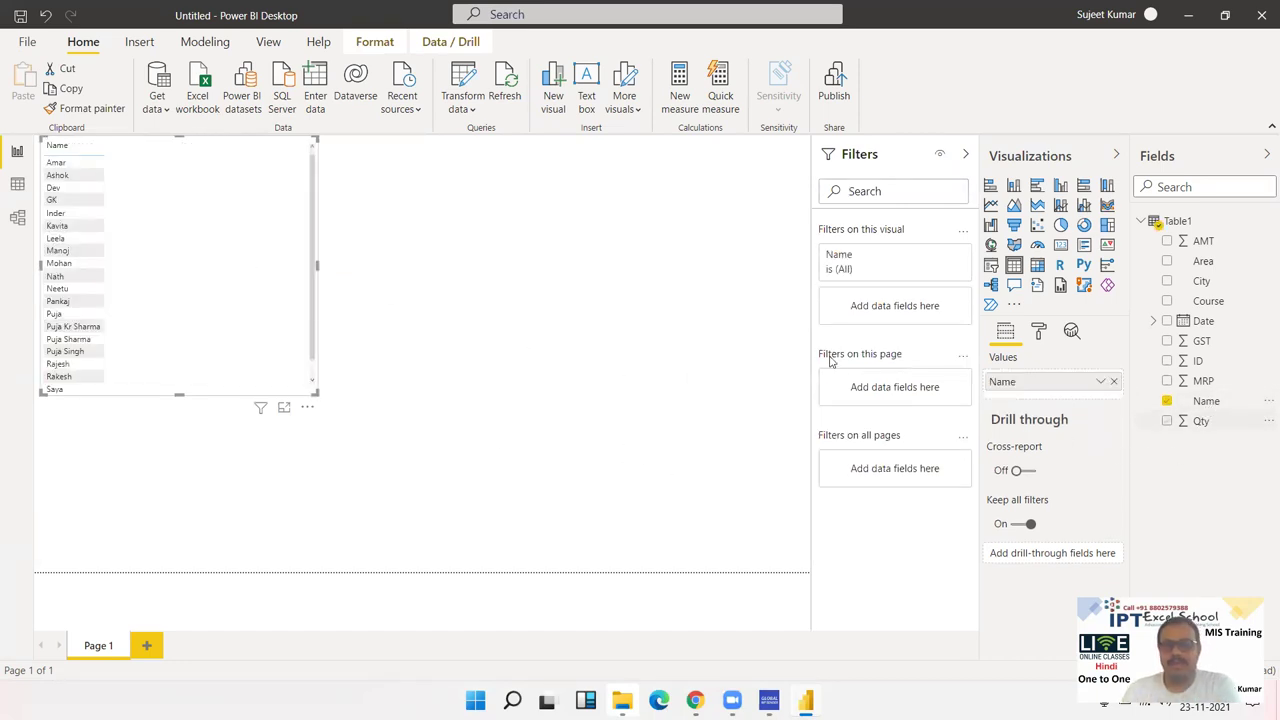
{"action": "mouse_move", "coordinate": [1200, 421]}
{"action": "left_mouse_down"}
{"action": "mouse_move", "coordinate": [404, 349]}
{"action": "mouse_move", "coordinate": [203, 271]}
{"action": "left_mouse_up"}
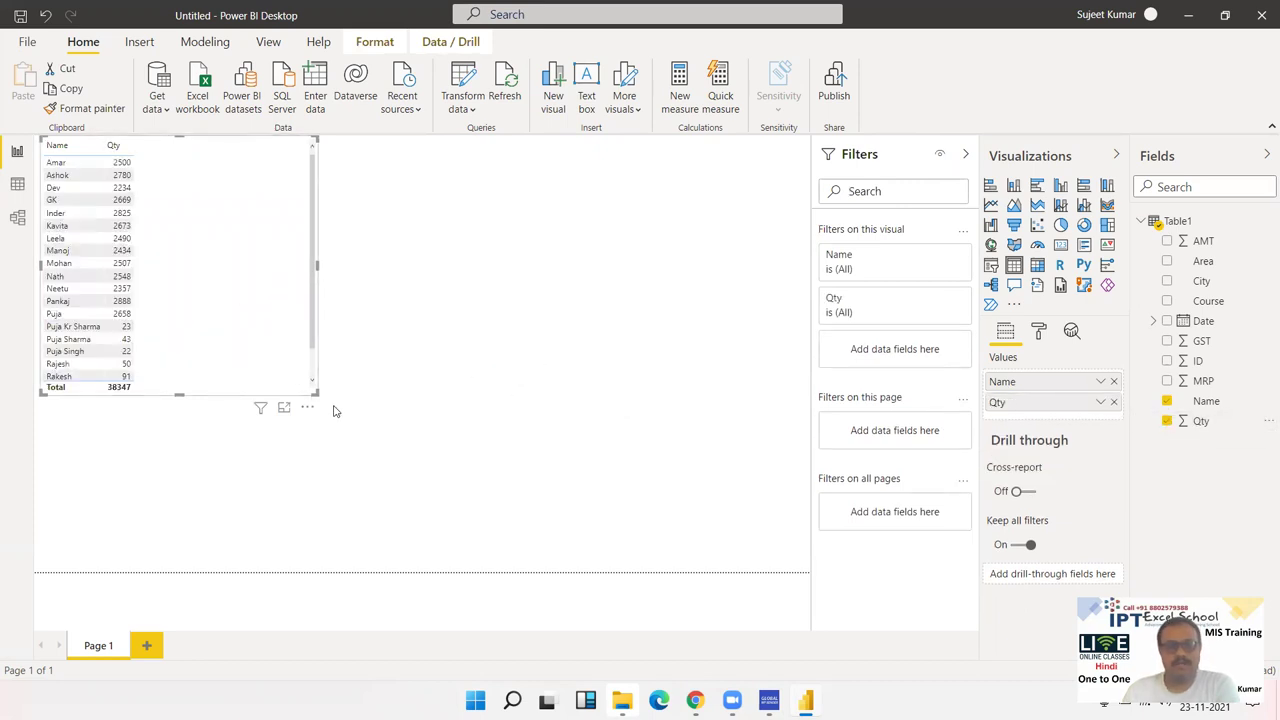
Resize the table compactly to fit its two columns and the 38347 total
{"action": "left_click_drag", "start_coordinate": [314, 395], "coordinate": [341, 483]}
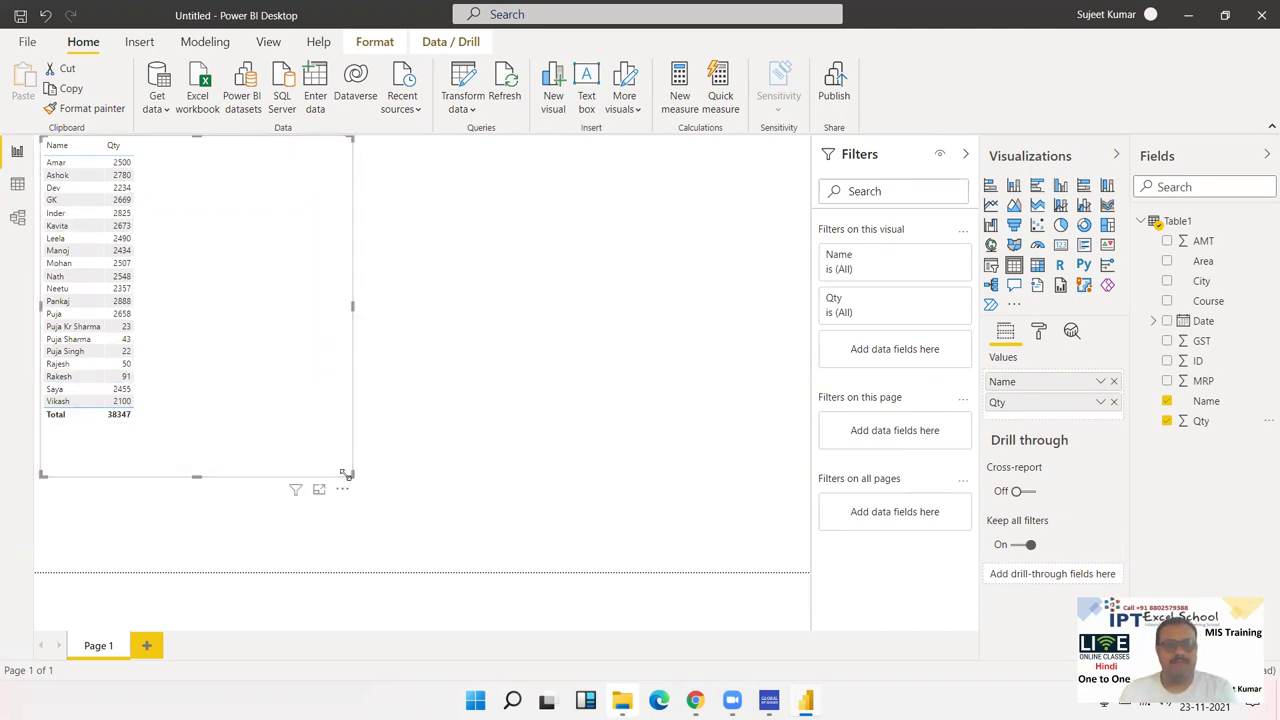
{"action": "left_click_drag", "start_coordinate": [346, 474], "coordinate": [176, 454]}
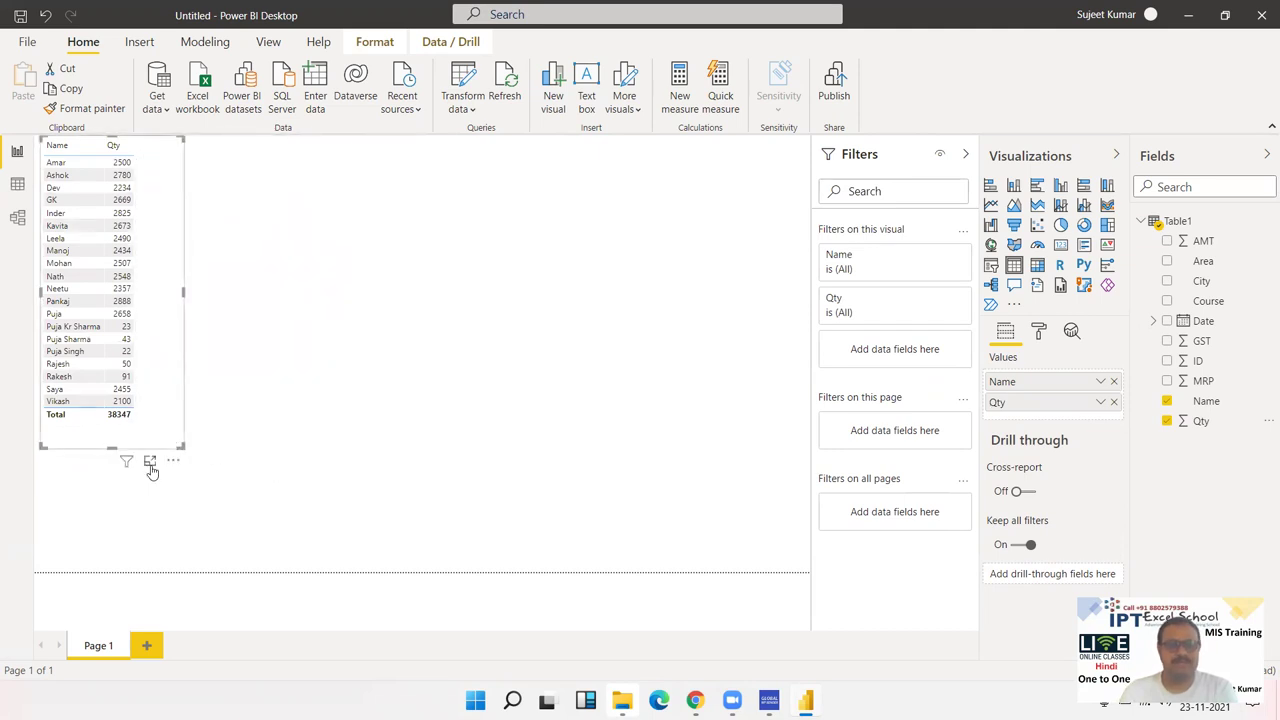
{"action": "left_click", "coordinate": [358, 467]}
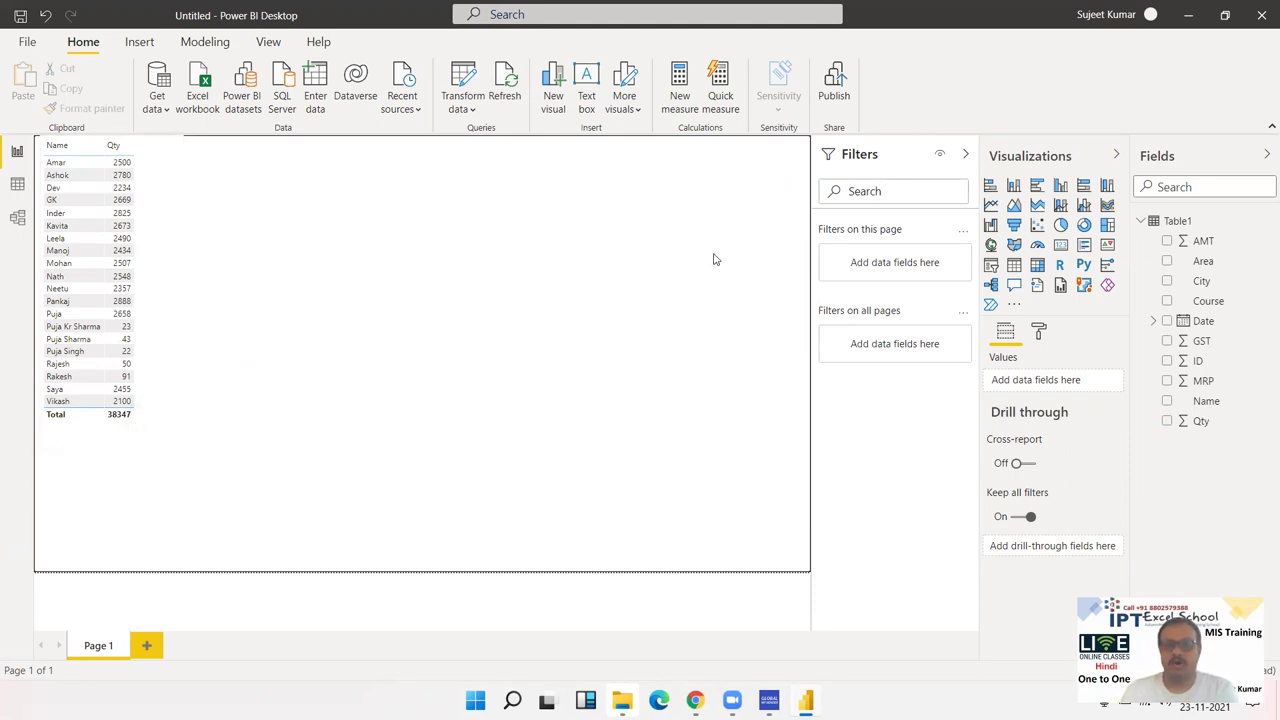
Preview the table in Focus mode, then delete the stray Q&A visual
{"action": "double_click", "coordinate": [69, 443]}
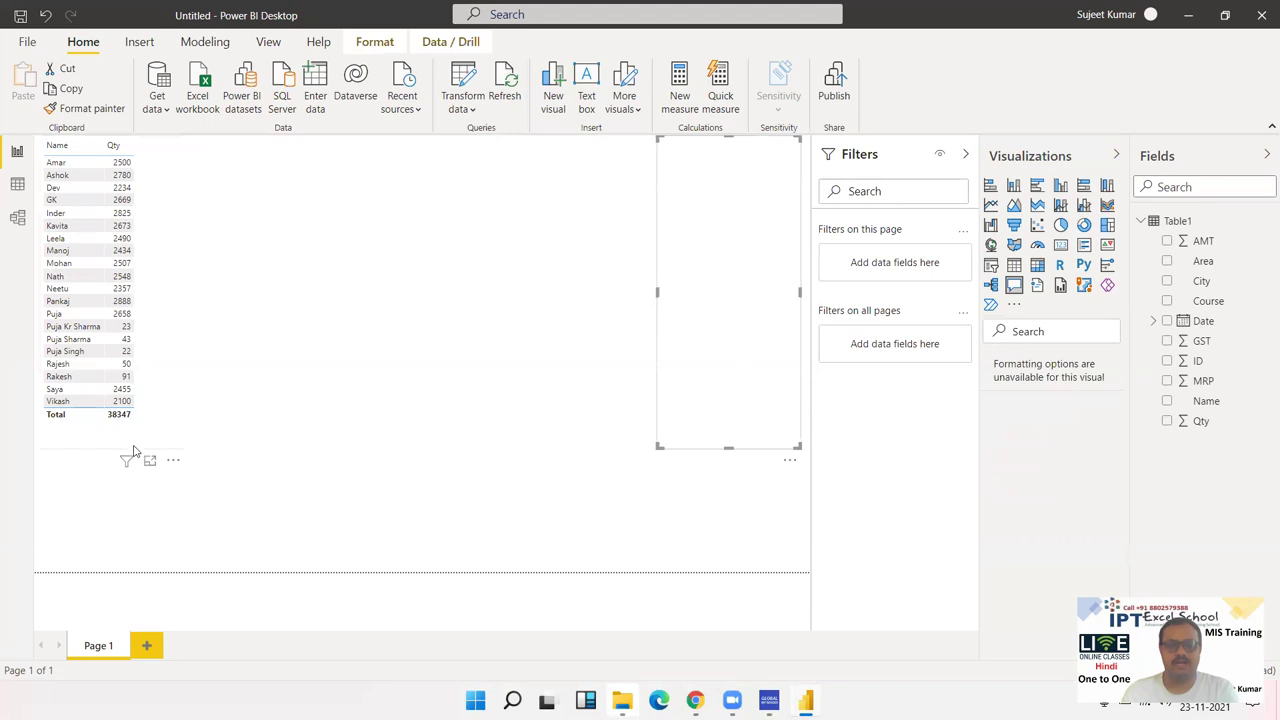
{"action": "left_click", "coordinate": [149, 463]}
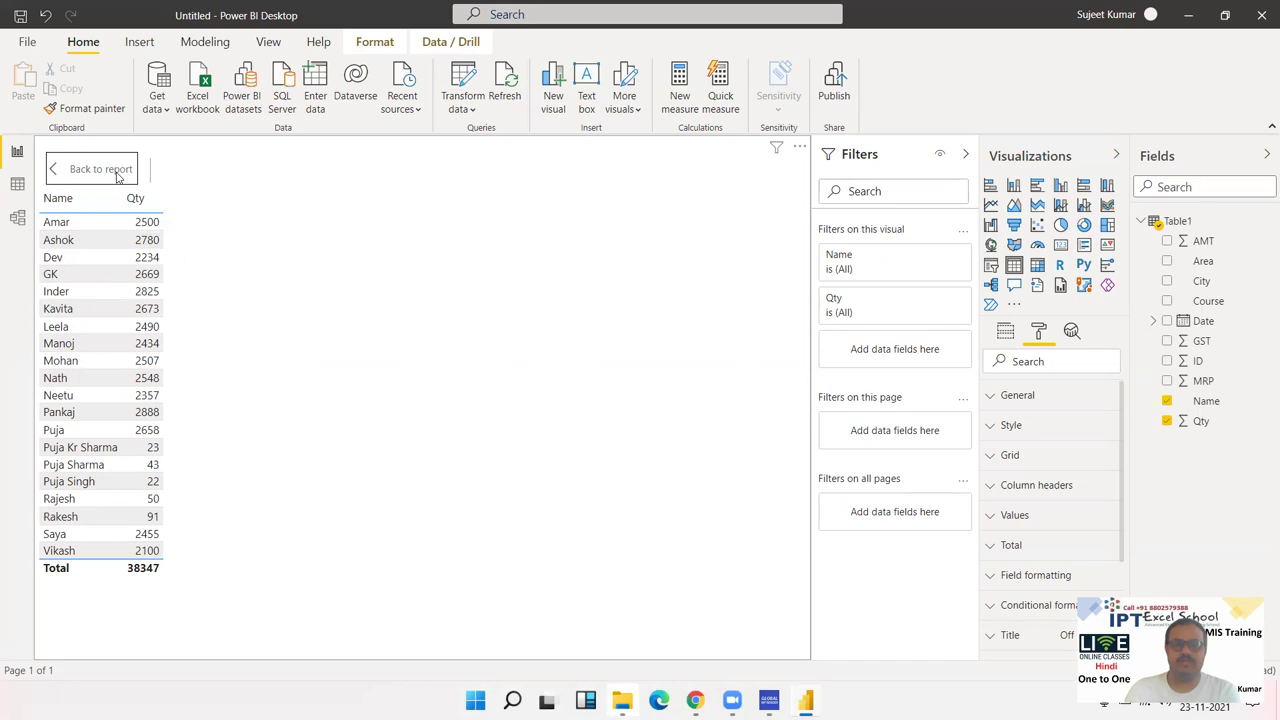
{"action": "left_click", "coordinate": [117, 172]}
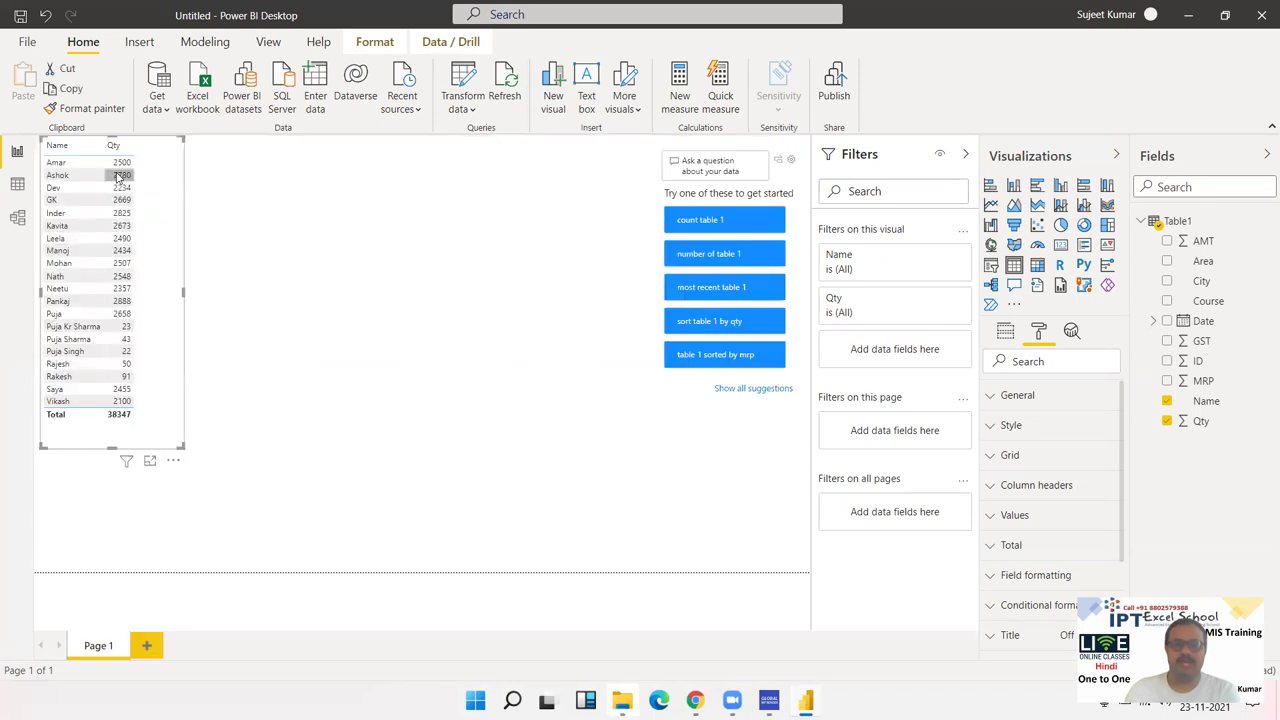
{"action": "left_click", "coordinate": [793, 167]}
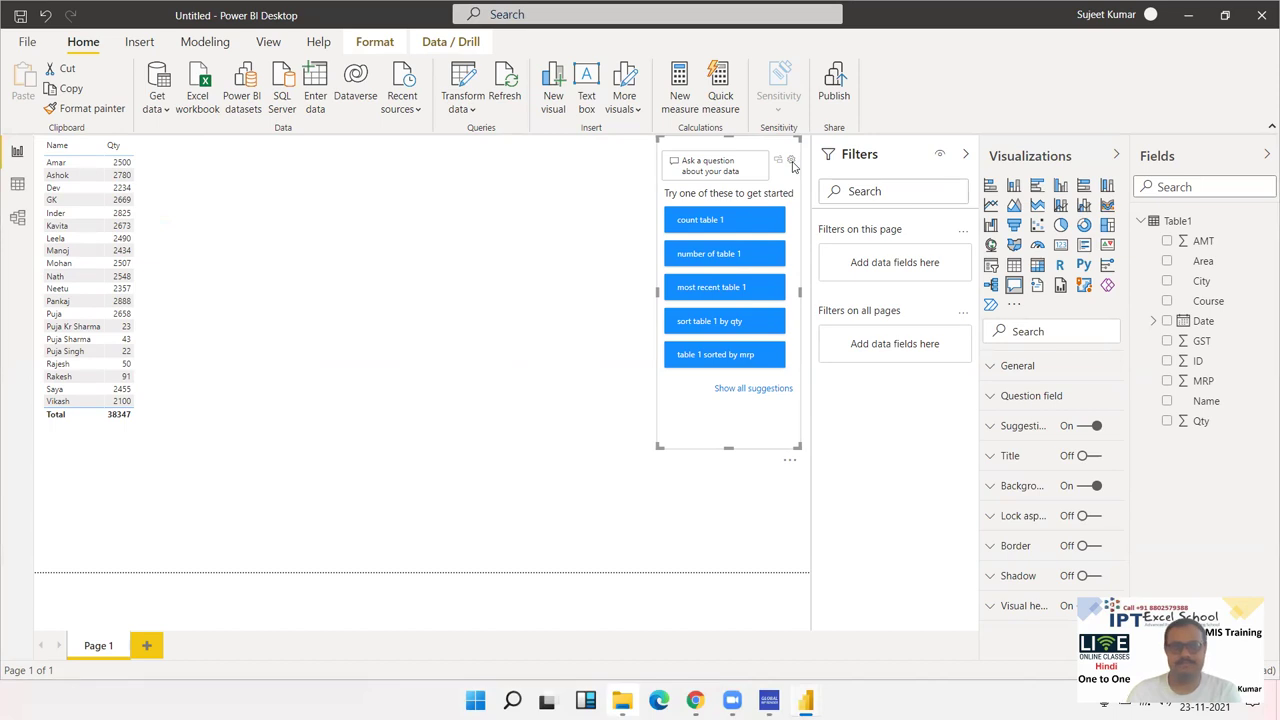
{"action": "left_click", "coordinate": [791, 162]}
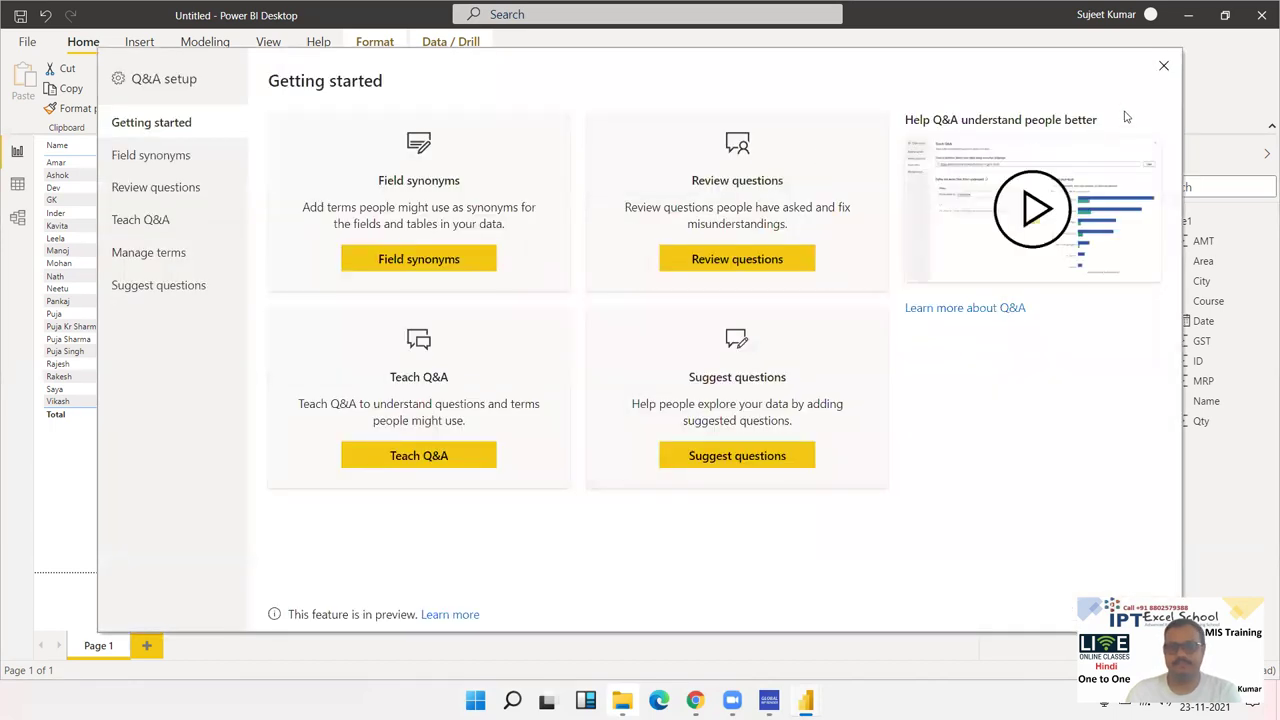
{"action": "left_click", "coordinate": [1165, 67]}
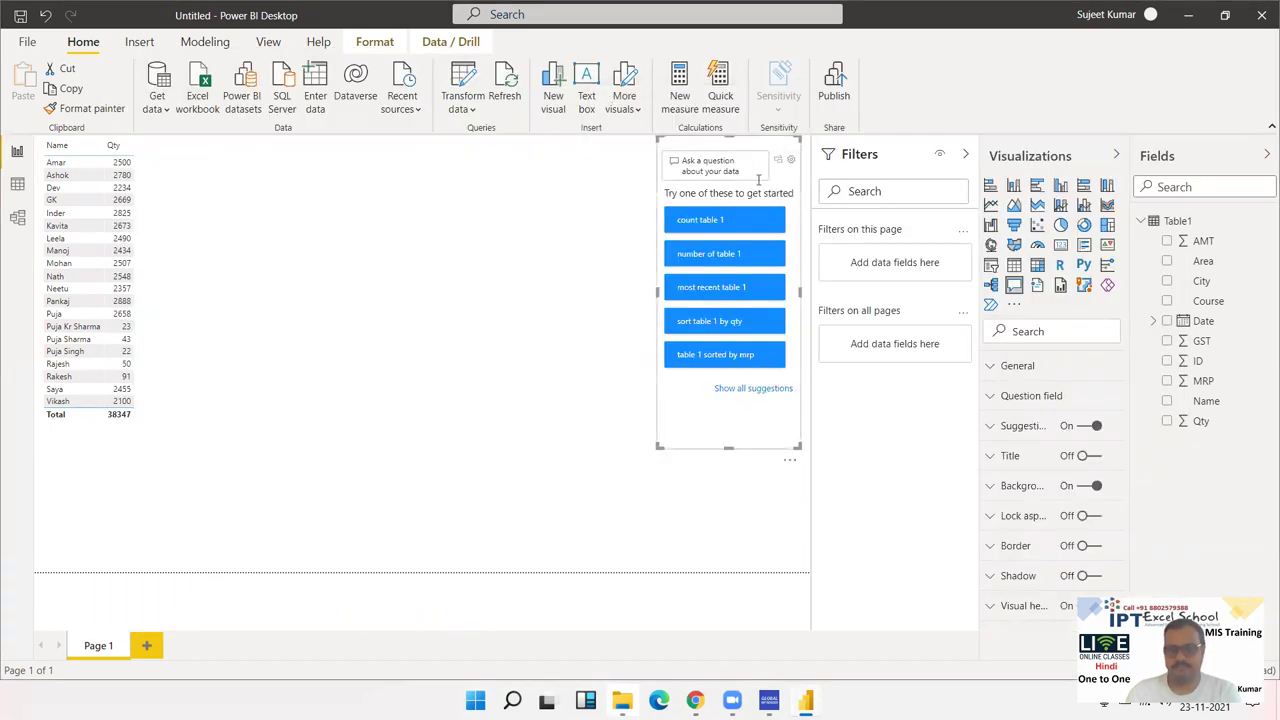
{"action": "key", "text": "Delete"}
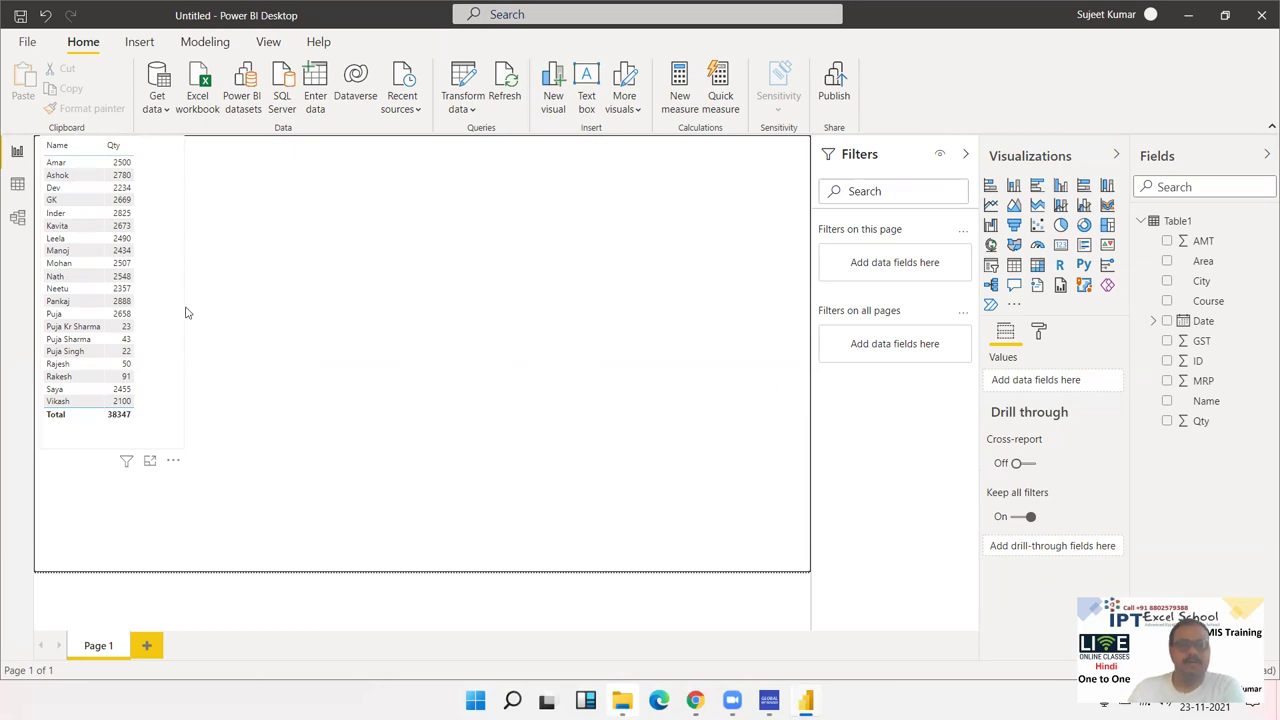
Stretch the Name/Qty table to full page height, 305 x 709 at position 10, 0
{"action": "left_click", "coordinate": [178, 444]}
{"action": "left_click_drag", "start_coordinate": [176, 448], "coordinate": [222, 564]}
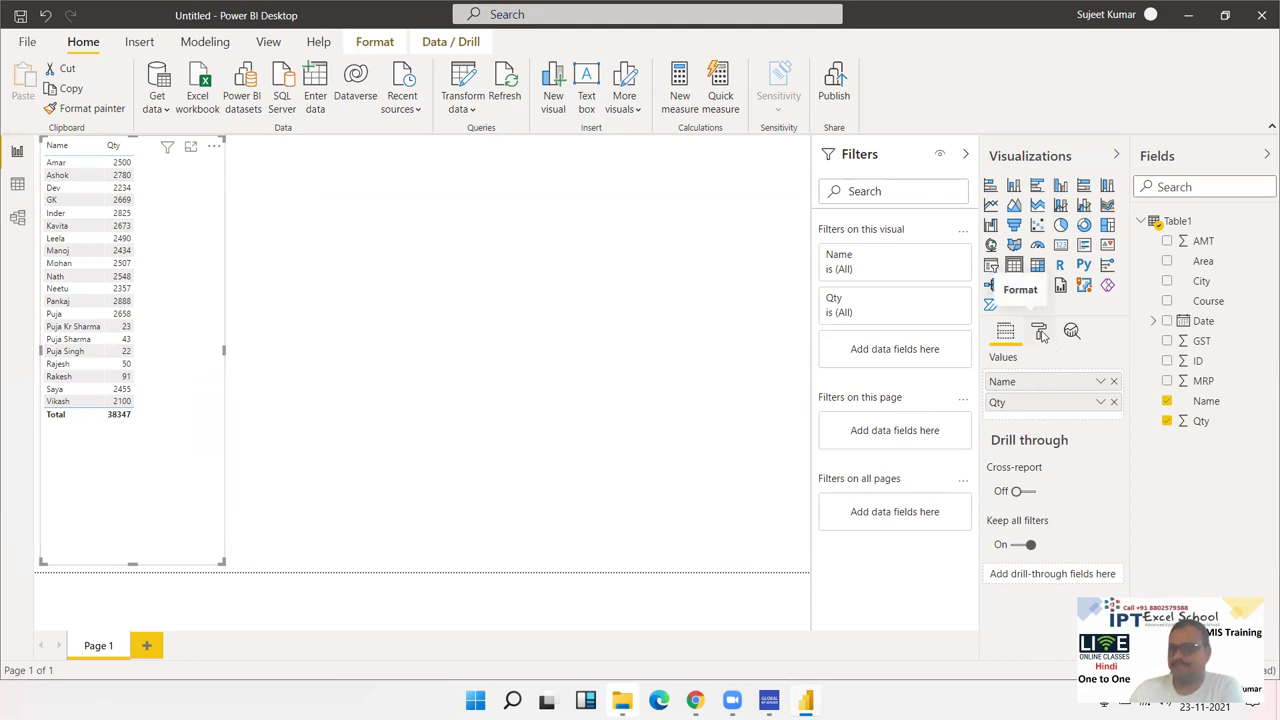
{"action": "left_click", "coordinate": [1041, 334]}
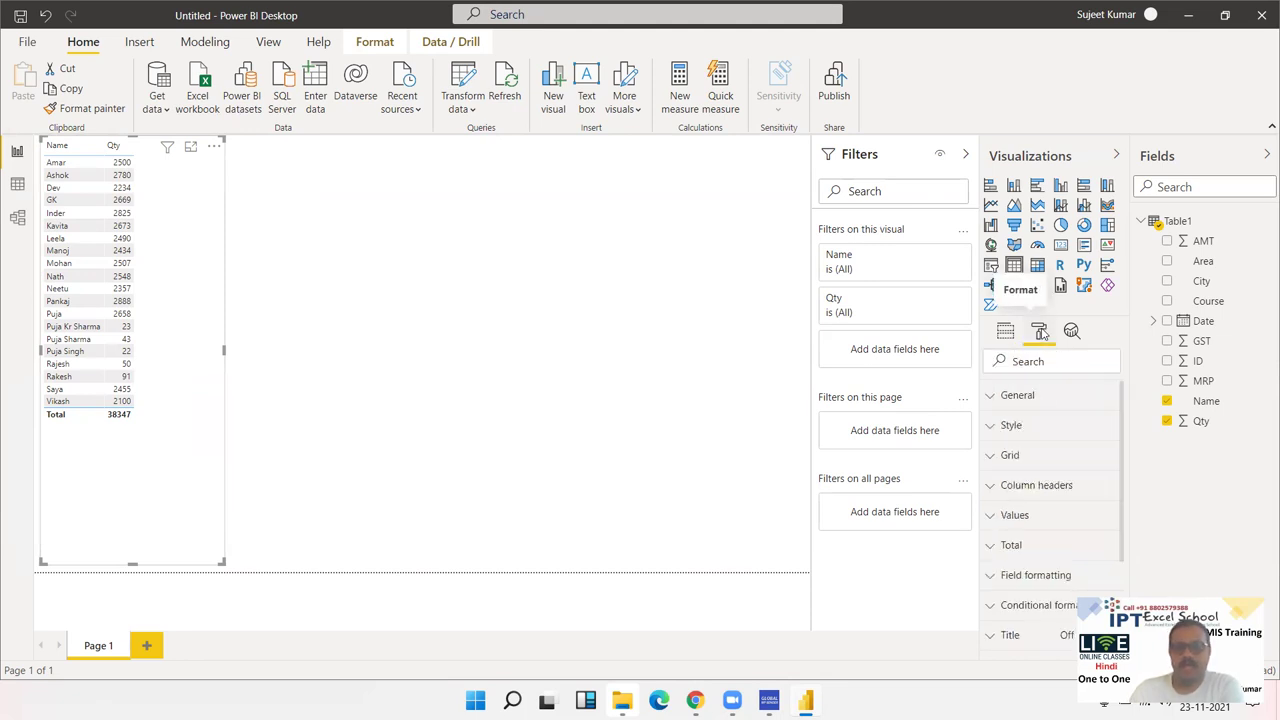
{"action": "left_click", "coordinate": [1007, 396]}
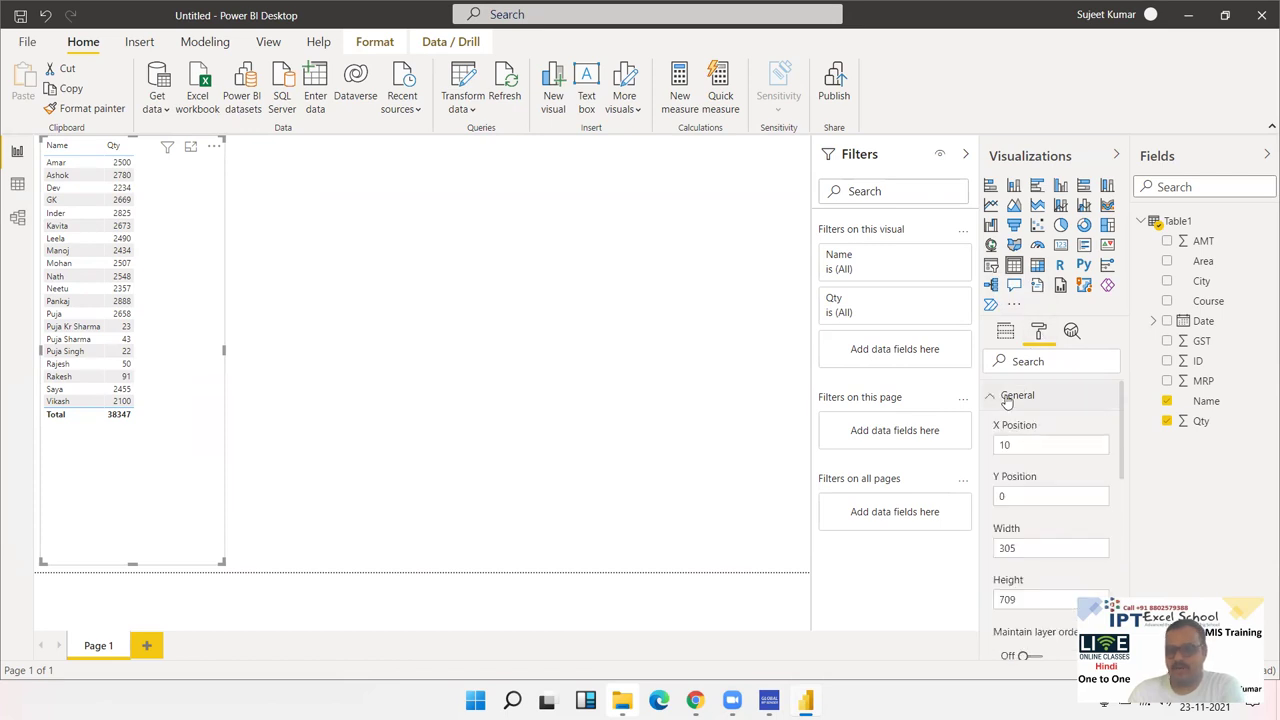
{"action": "scroll", "coordinate": [1022, 515], "scroll_direction": "down", "scroll_amount": 2}
{"action": "scroll", "coordinate": [1024, 513], "scroll_direction": "down", "scroll_amount": 5}
{"action": "scroll", "coordinate": [1024, 514], "scroll_direction": "up", "scroll_amount": 5}
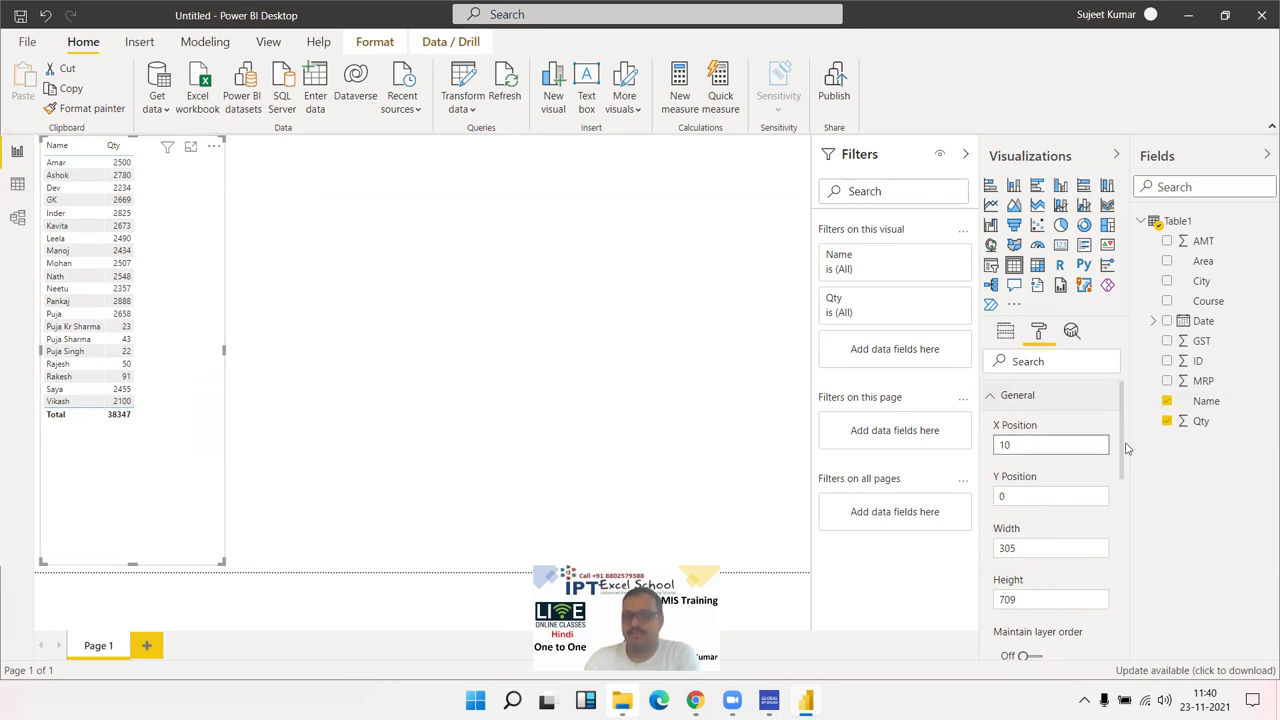
{"action": "mouse_move", "coordinate": [1120, 432]}
{"action": "left_mouse_down"}
{"action": "mouse_move", "coordinate": [1100, 497]}
{"action": "mouse_move", "coordinate": [1127, 545]}
{"action": "left_mouse_up"}
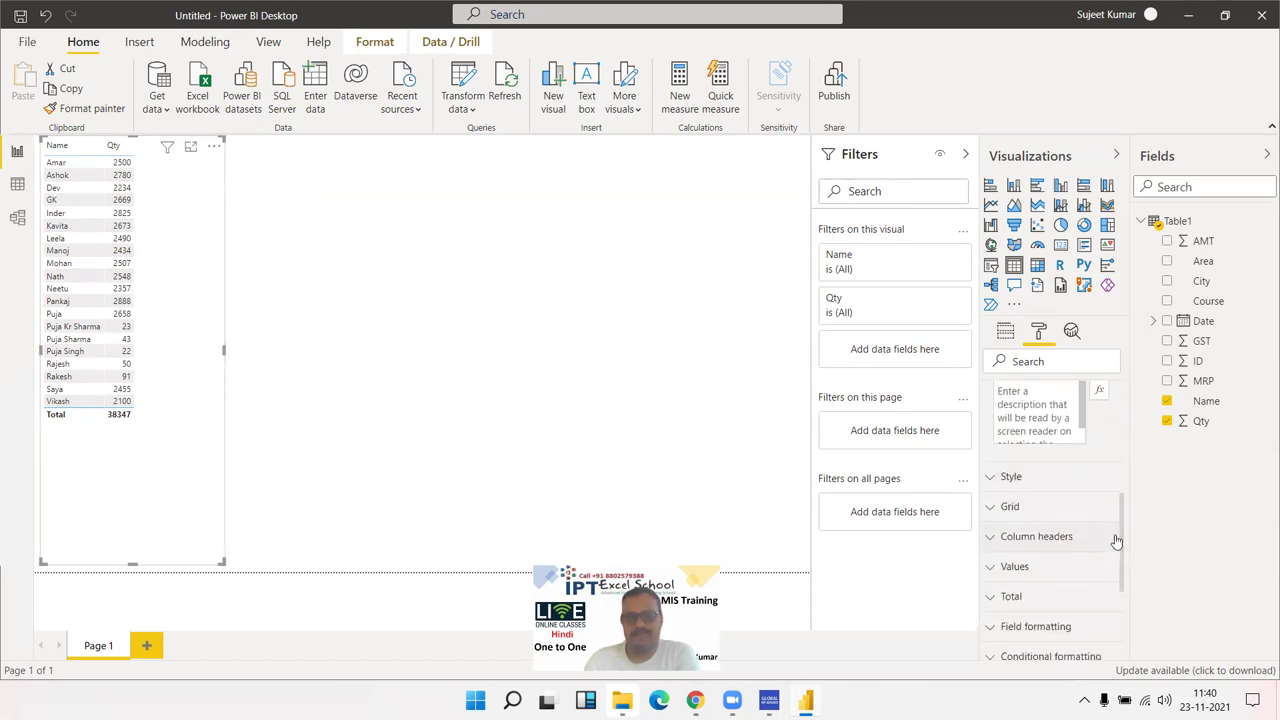
Expand the table's Style settings in the Format pane
{"action": "left_click", "coordinate": [1018, 466]}
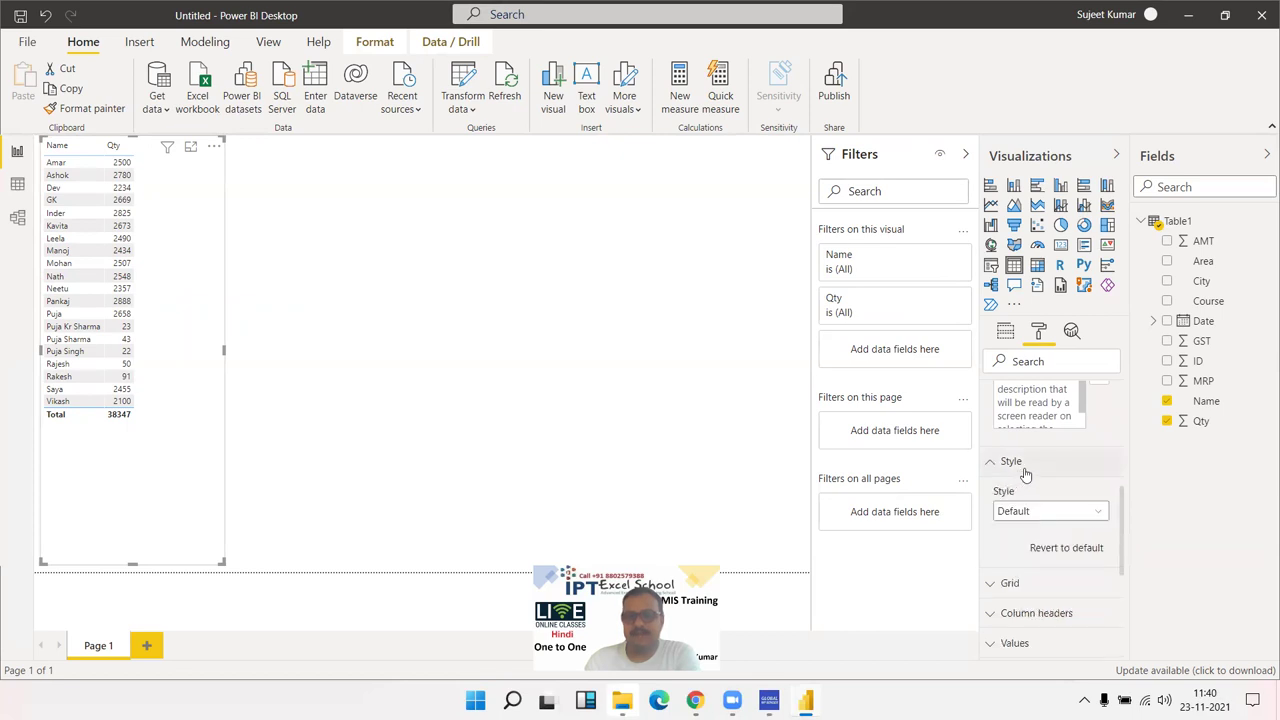
{"action": "scroll", "coordinate": [1049, 480], "scroll_direction": "down", "scroll_amount": 3}
{"action": "scroll", "coordinate": [1065, 481], "scroll_direction": "up", "scroll_amount": 5}
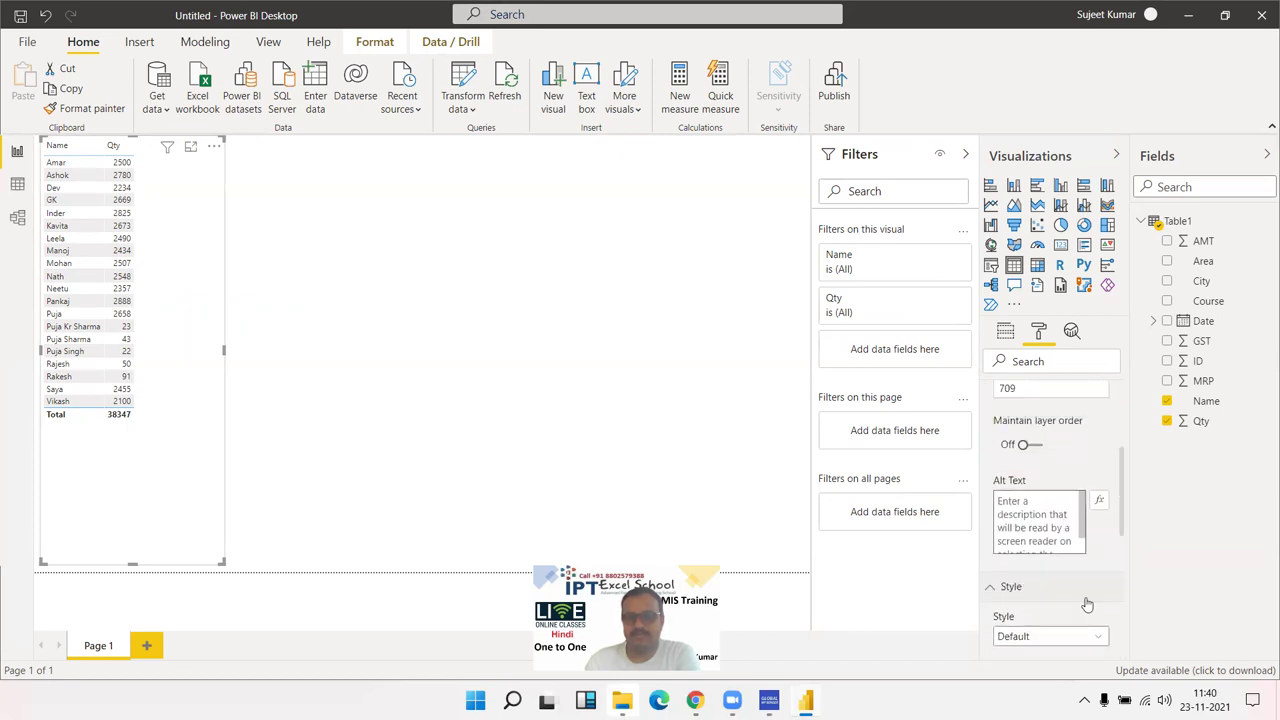
{"action": "left_click_drag", "start_coordinate": [1124, 507], "coordinate": [1127, 415]}
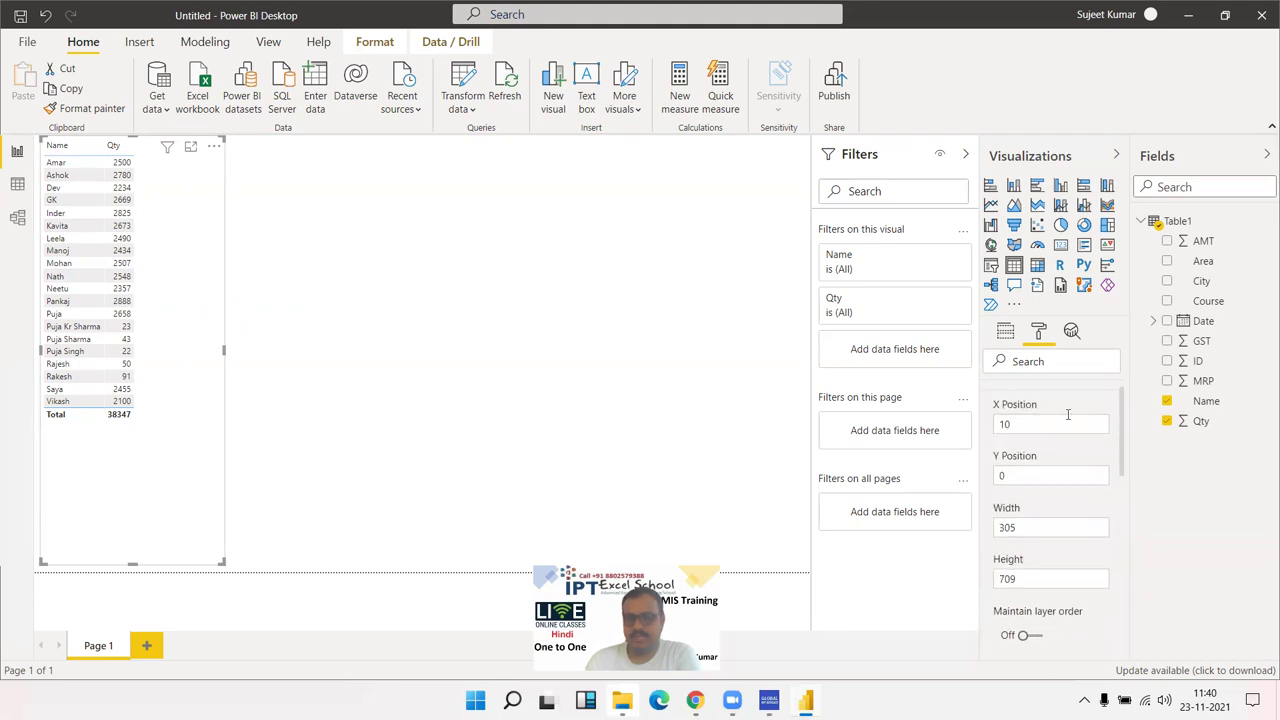
{"action": "scroll", "coordinate": [992, 418], "scroll_direction": "up", "scroll_amount": 1}
Try the Minimal, Bold header, Alternating rows and Contrast alternating rows table styles
{"action": "left_click", "coordinate": [993, 397]}
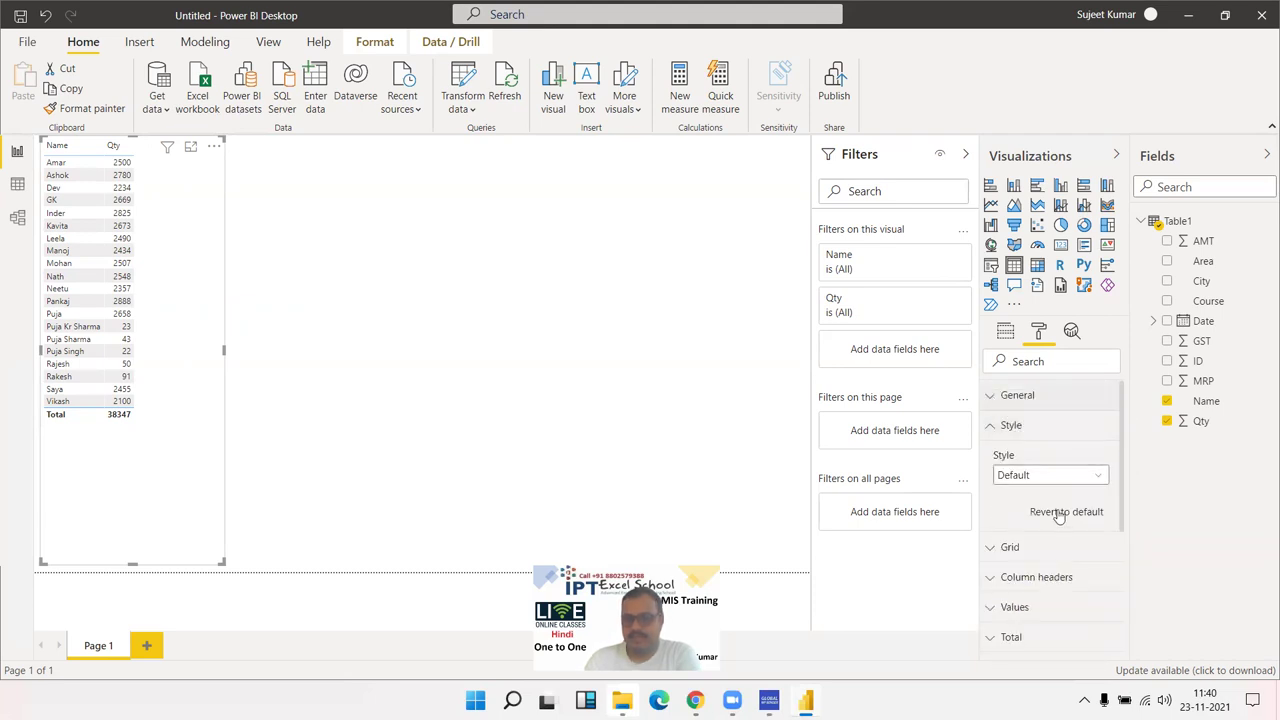
{"action": "left_click", "coordinate": [1046, 478]}
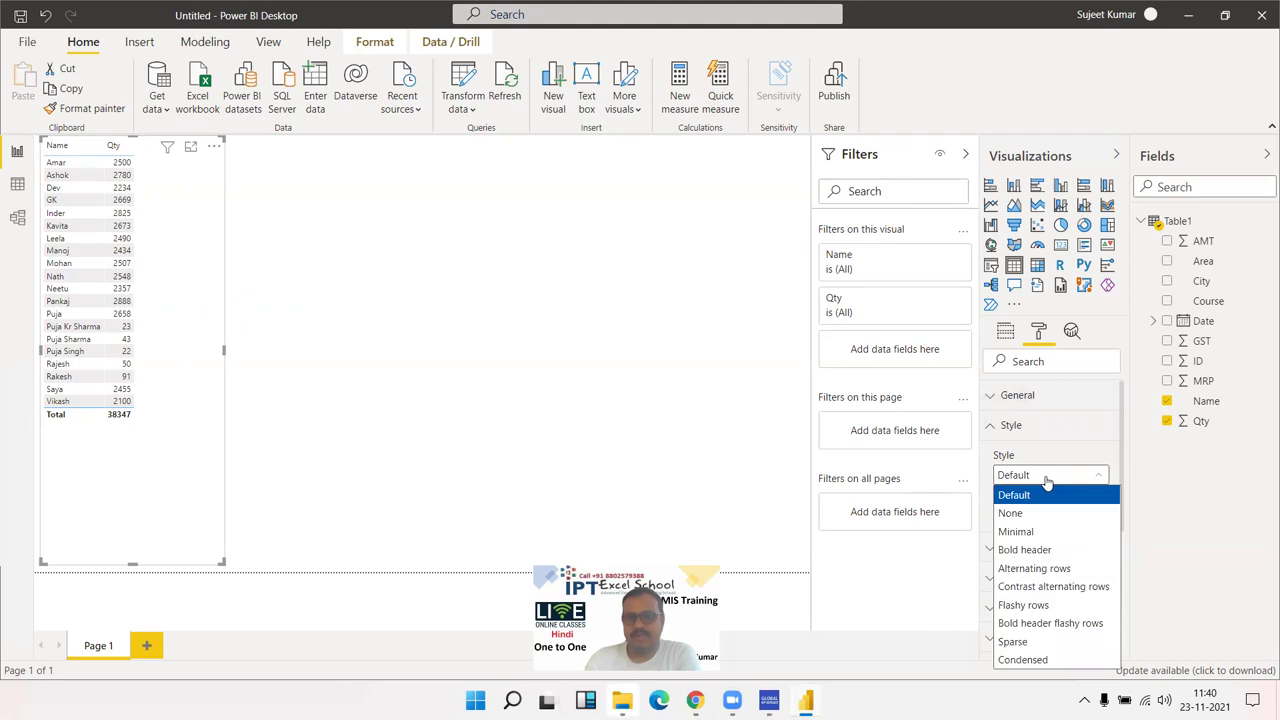
{"action": "left_click", "coordinate": [1037, 531]}
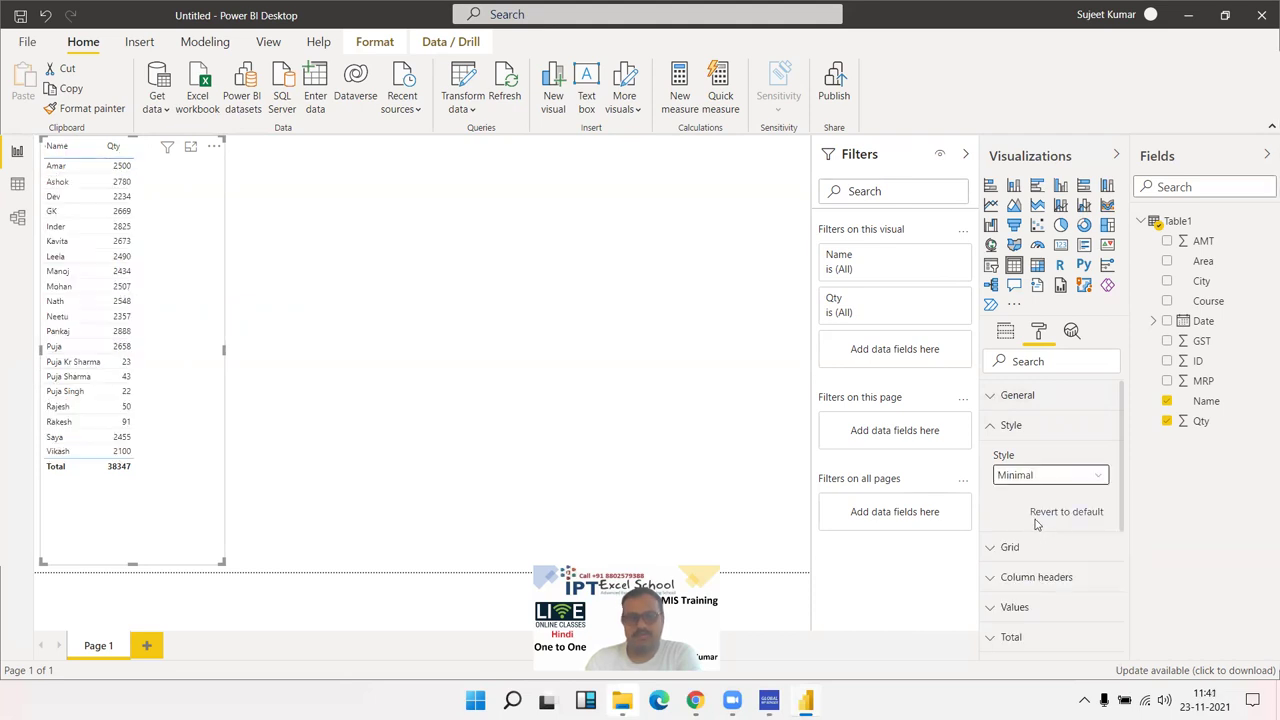
{"action": "left_click", "coordinate": [1021, 477]}
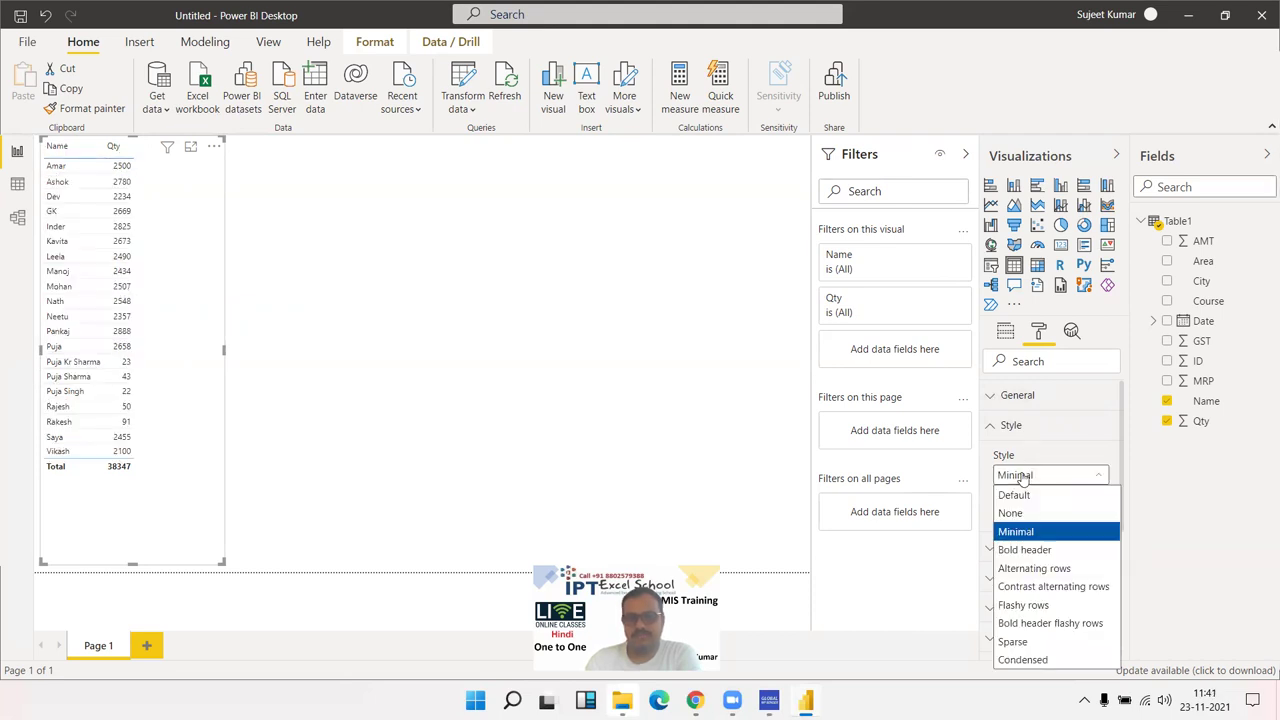
{"action": "left_click", "coordinate": [1033, 552]}
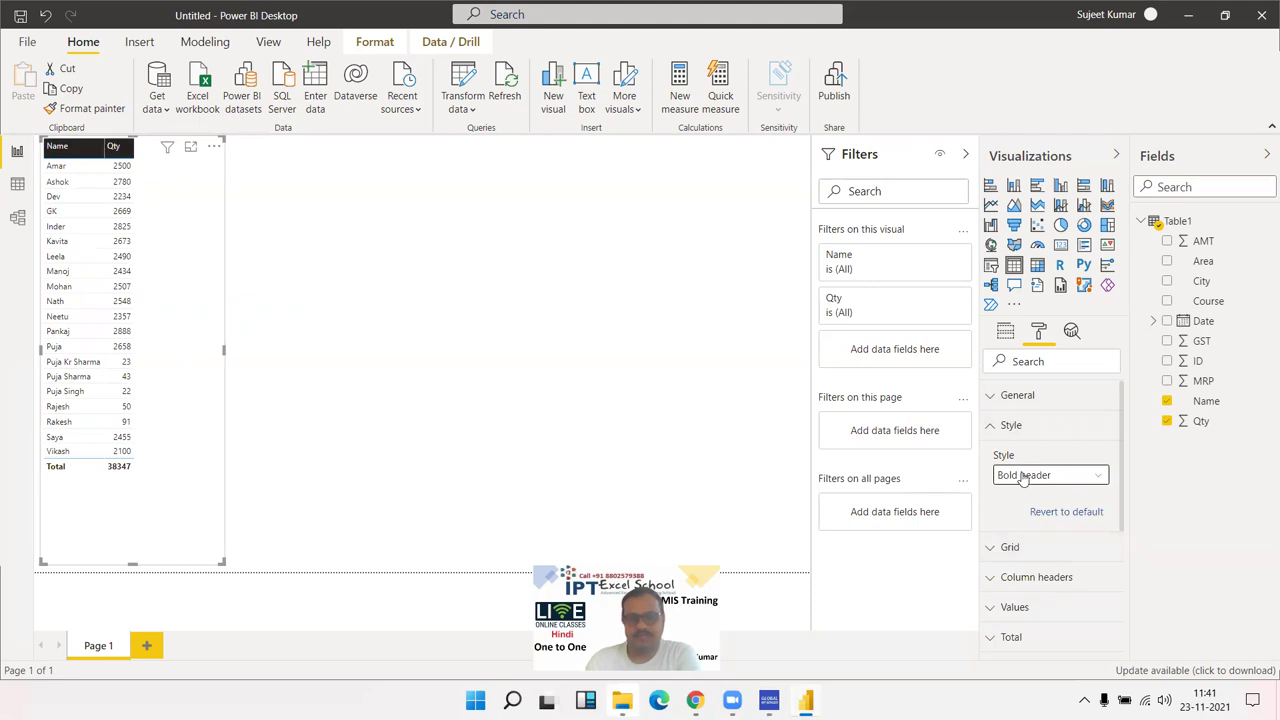
{"action": "left_click", "coordinate": [1022, 477]}
{"action": "left_click", "coordinate": [1044, 566]}
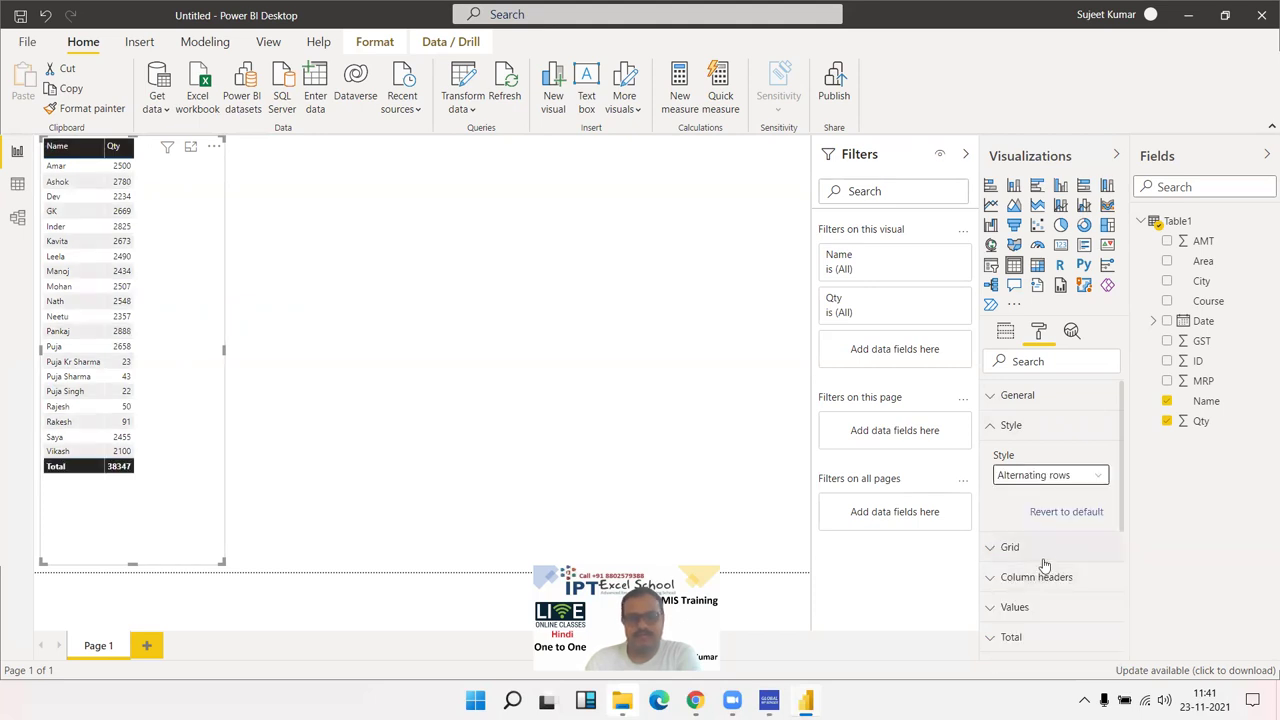
{"action": "left_click", "coordinate": [1025, 476]}
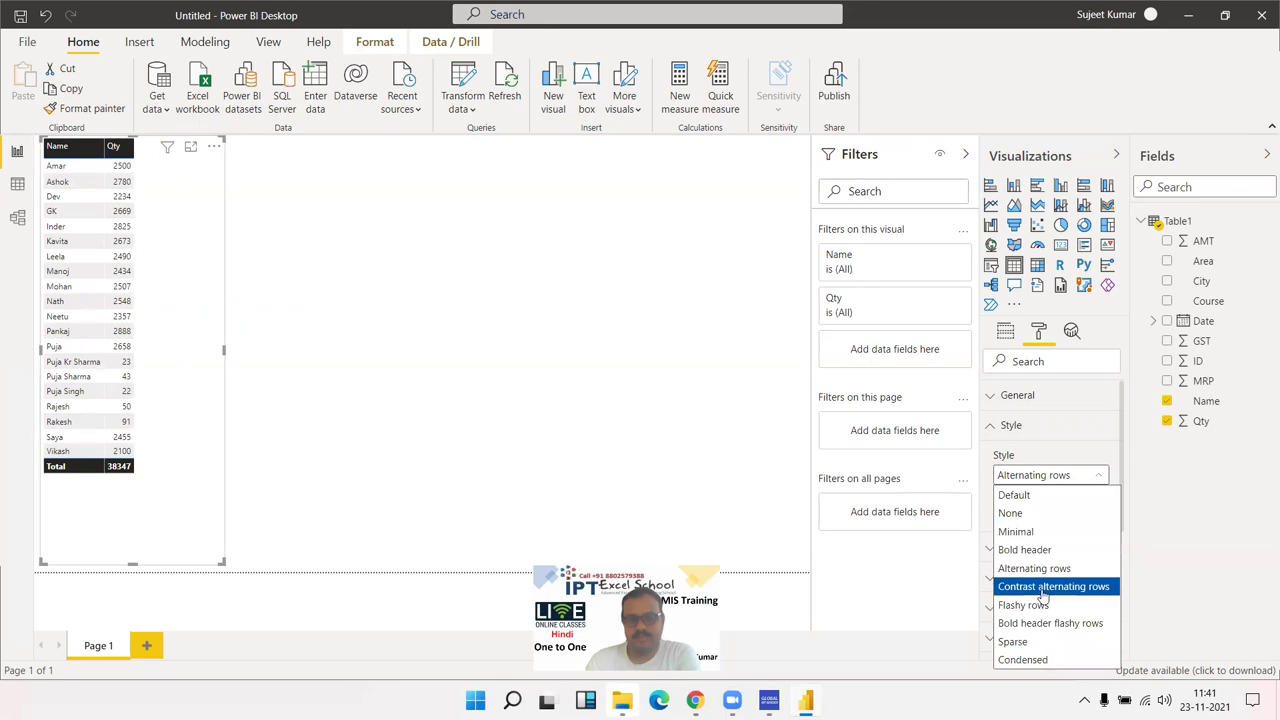
{"action": "left_click", "coordinate": [1043, 590]}
Try Flashy rows, Bold header flashy rows and Sparse, then return to Alternating rows
{"action": "left_click", "coordinate": [1028, 478]}
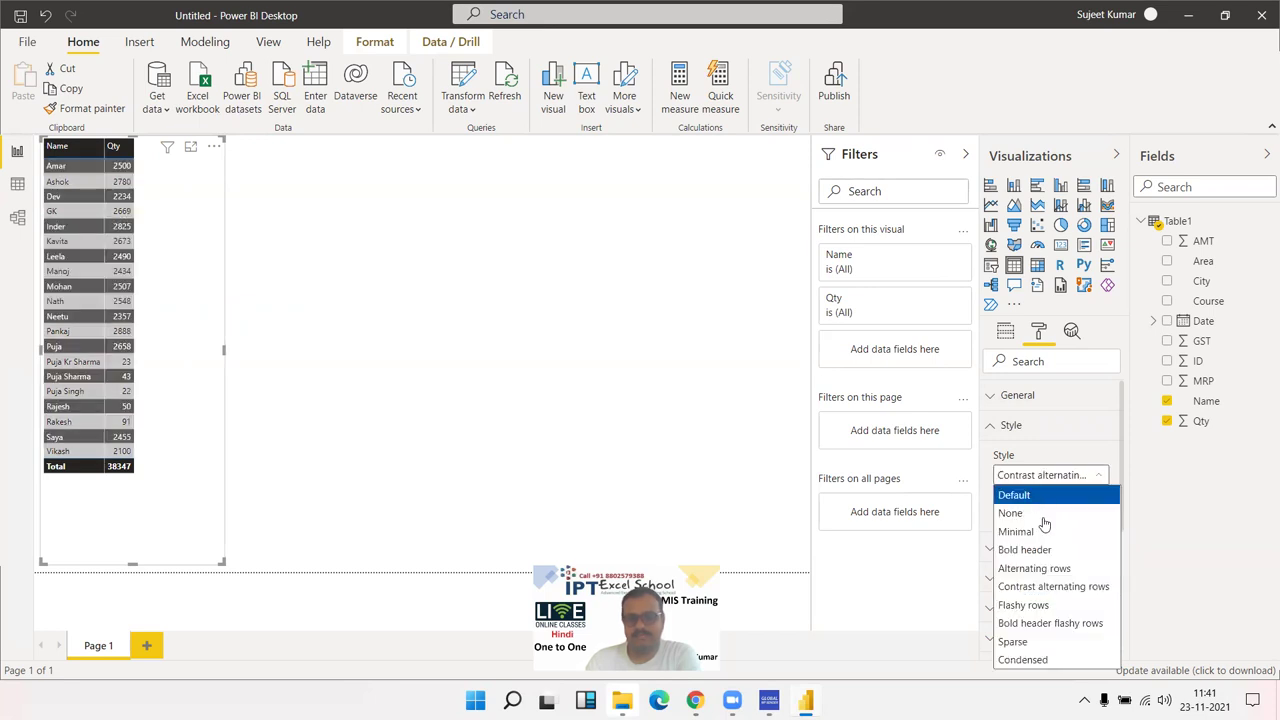
{"action": "left_click", "coordinate": [1030, 604]}
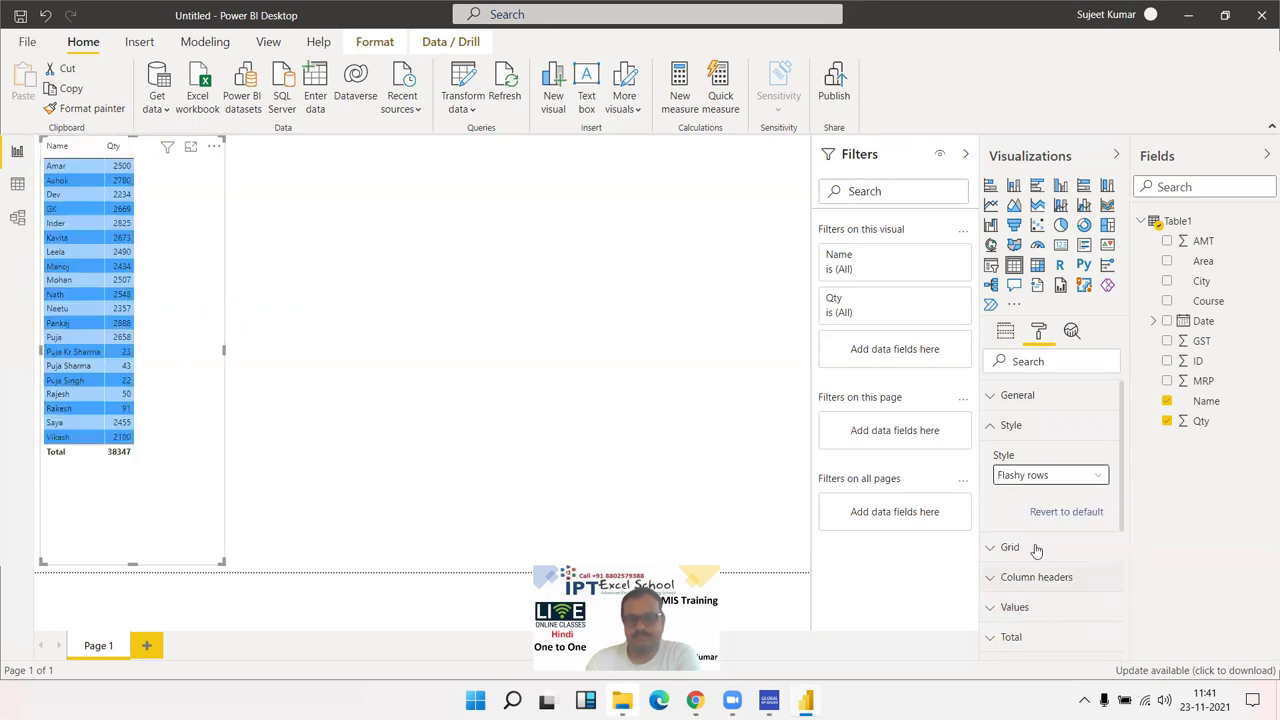
{"action": "left_click", "coordinate": [1020, 480]}
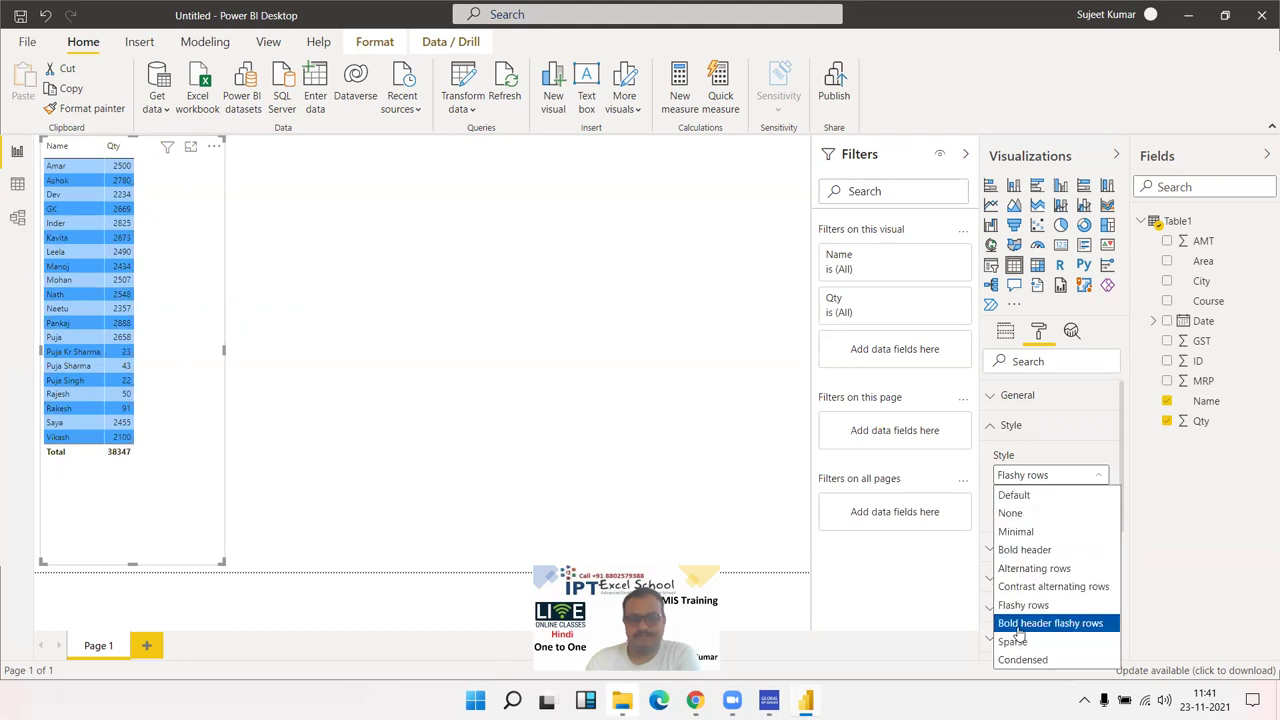
{"action": "left_click", "coordinate": [1024, 622]}
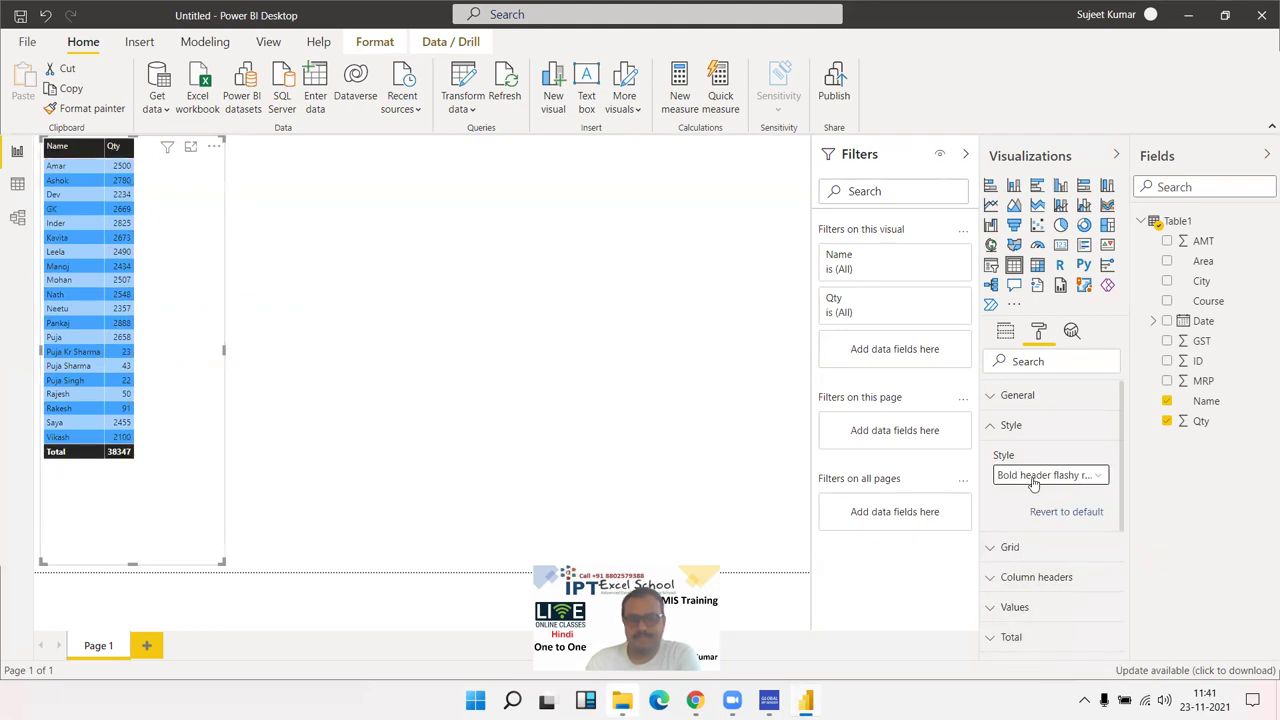
{"action": "left_click", "coordinate": [1035, 478]}
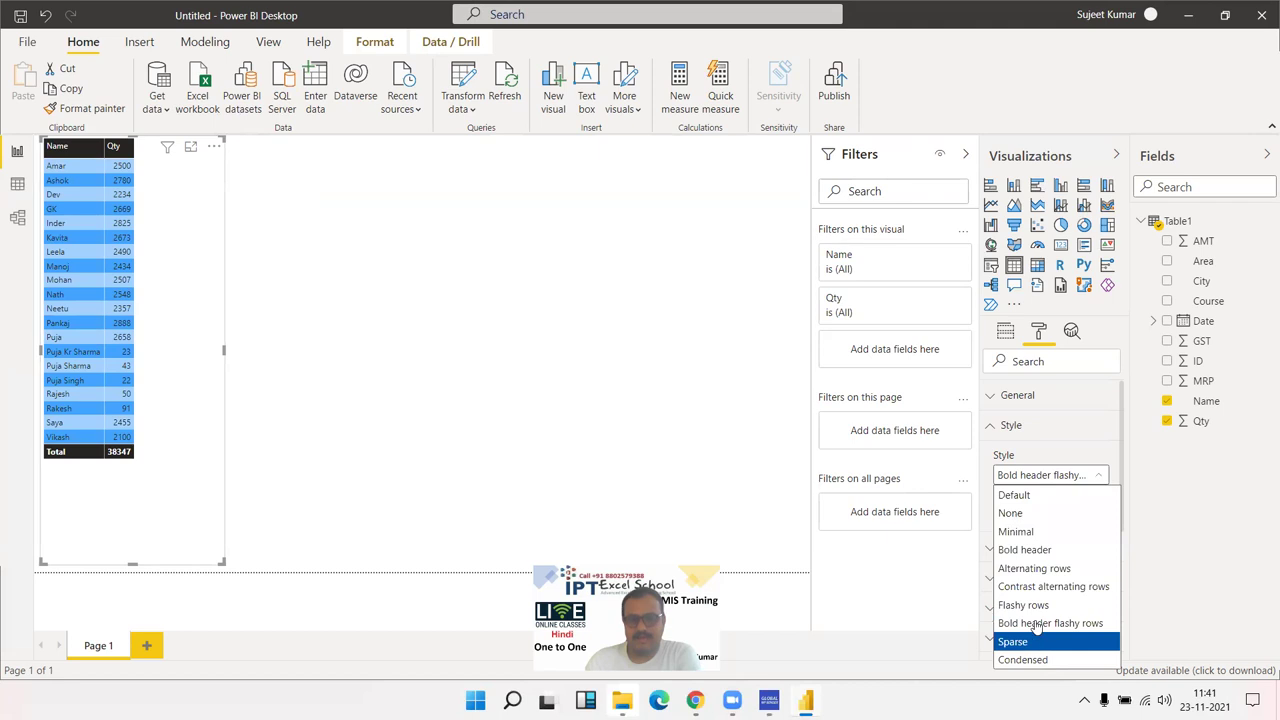
{"action": "left_click", "coordinate": [1035, 641]}
{"action": "left_click", "coordinate": [1037, 481]}
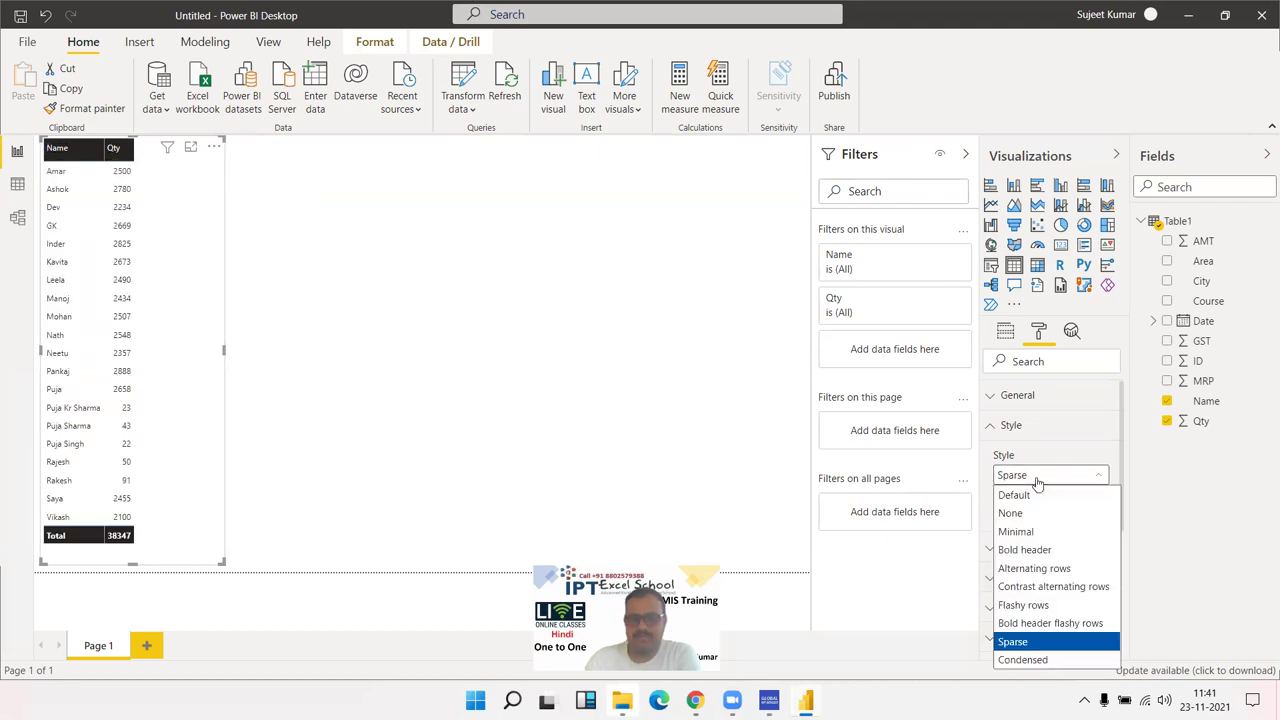
{"action": "left_click", "coordinate": [1053, 570]}
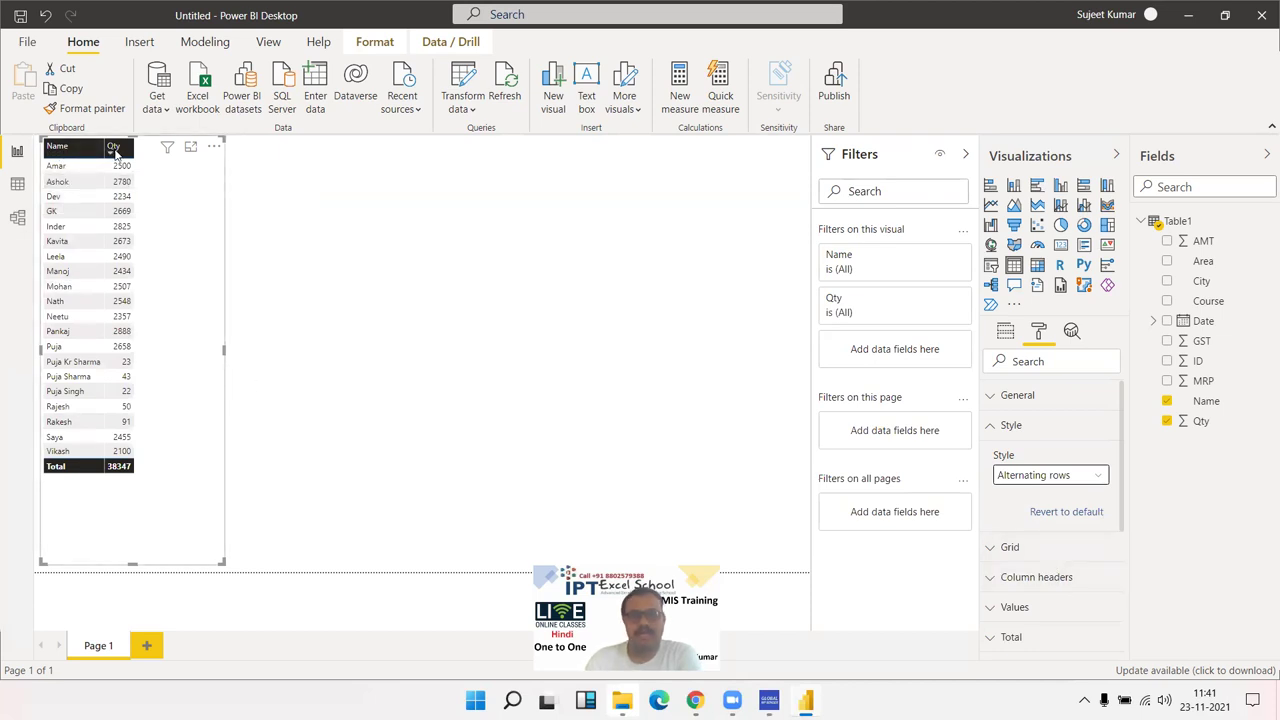
{"action": "left_click", "coordinate": [985, 426]}
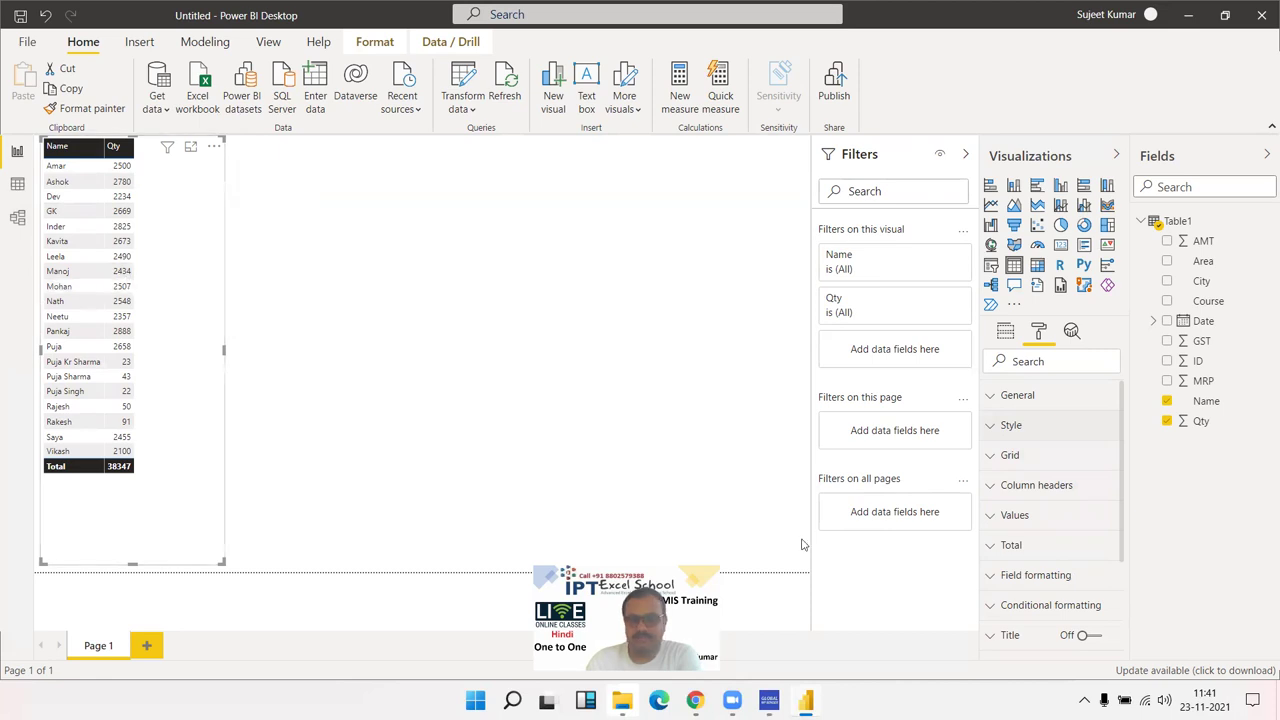
{"action": "left_click", "coordinate": [992, 488]}
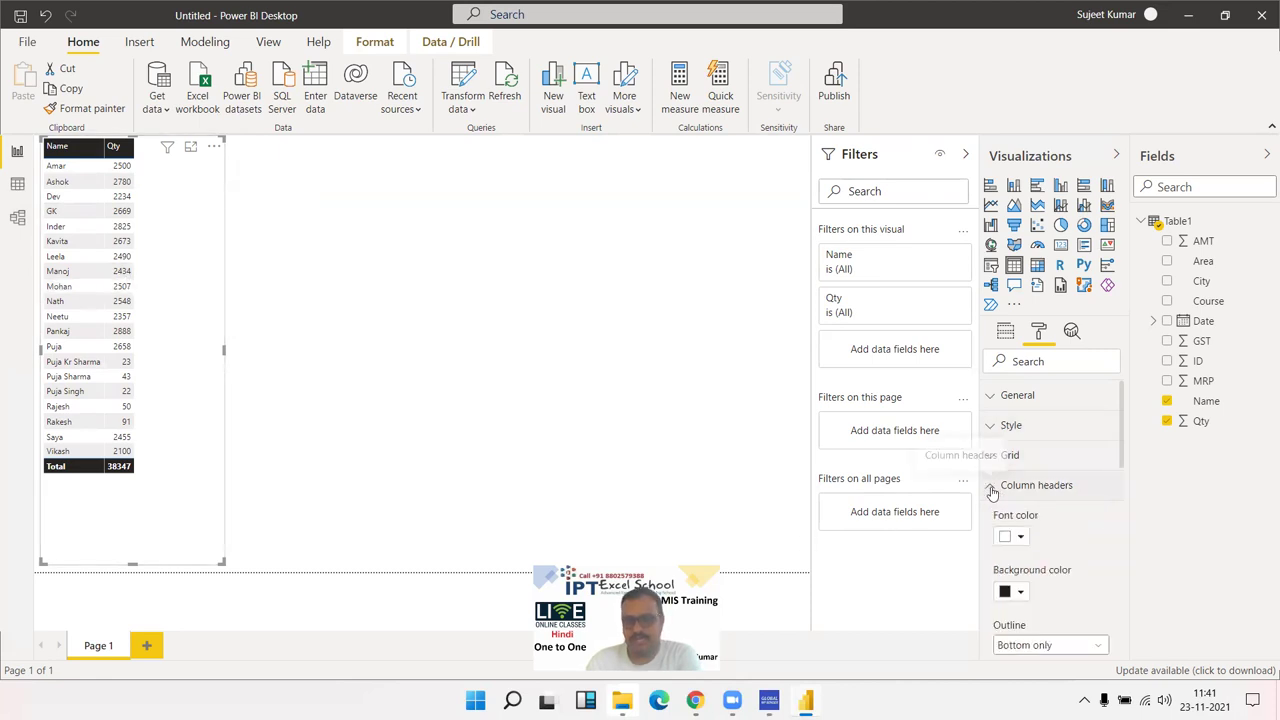
{"action": "left_click_drag", "start_coordinate": [1121, 430], "coordinate": [1104, 468]}
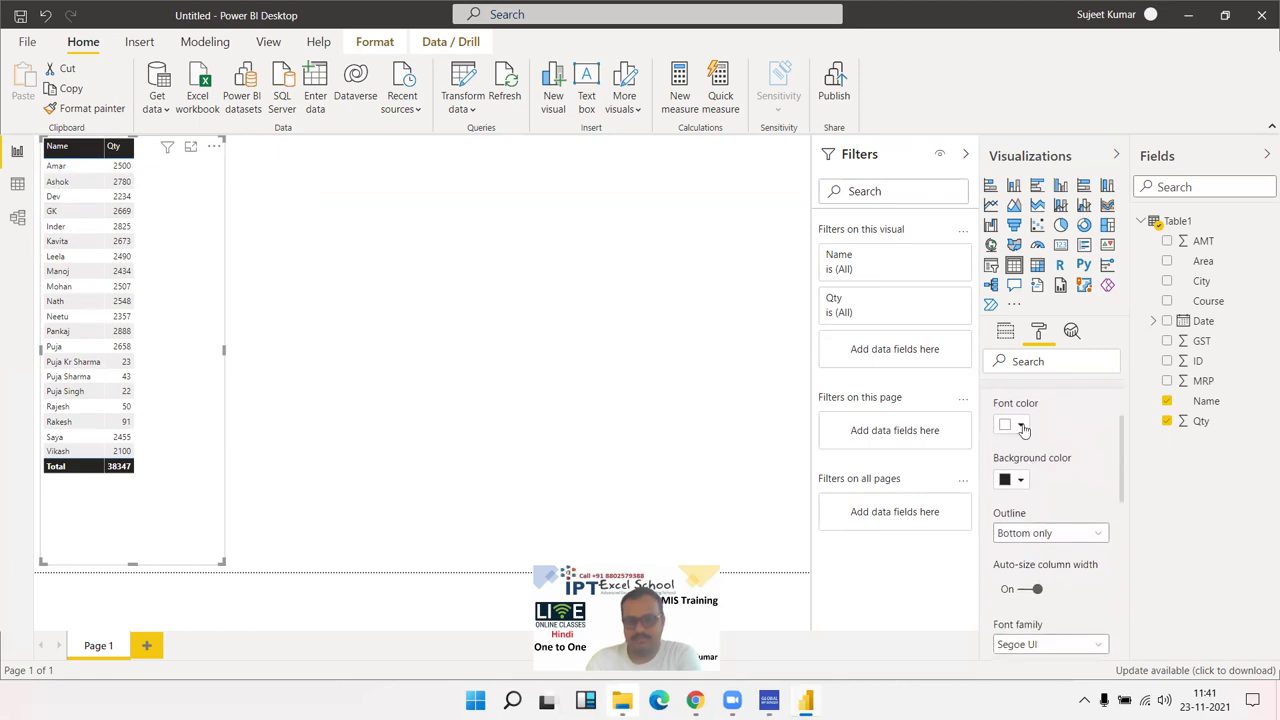
{"action": "left_click", "coordinate": [1021, 425]}
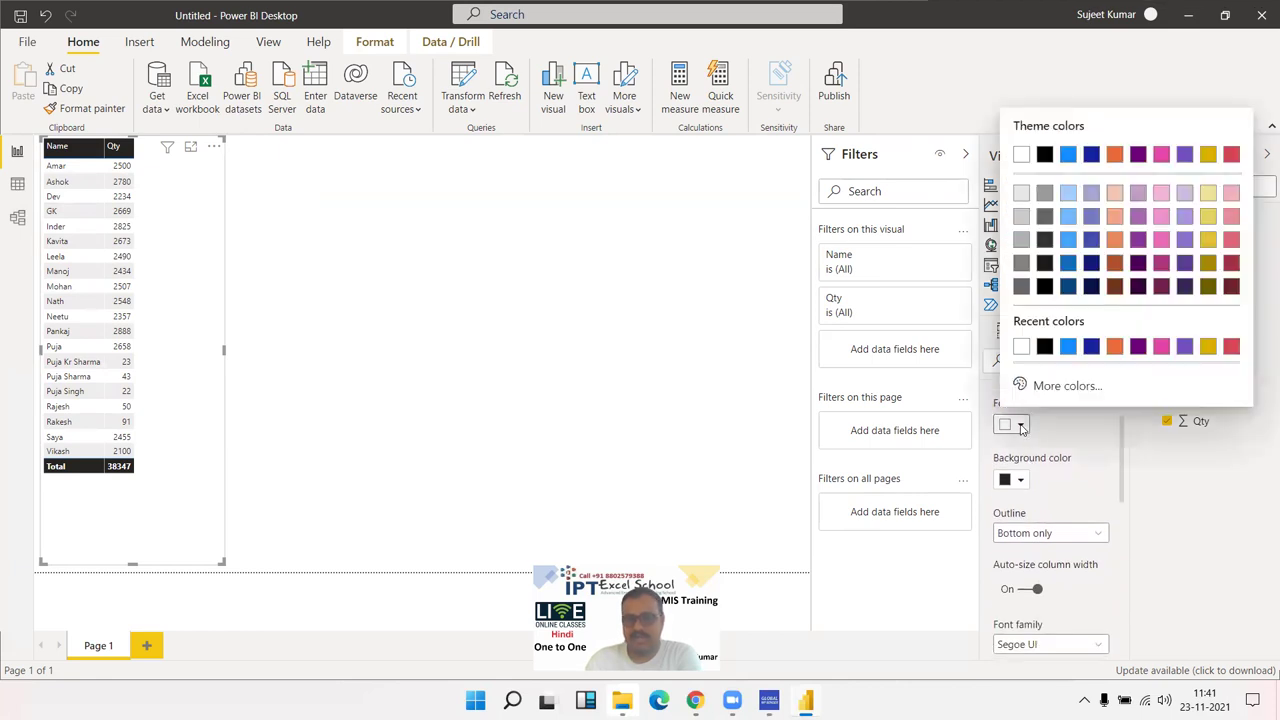
{"action": "left_click", "coordinate": [1043, 158]}
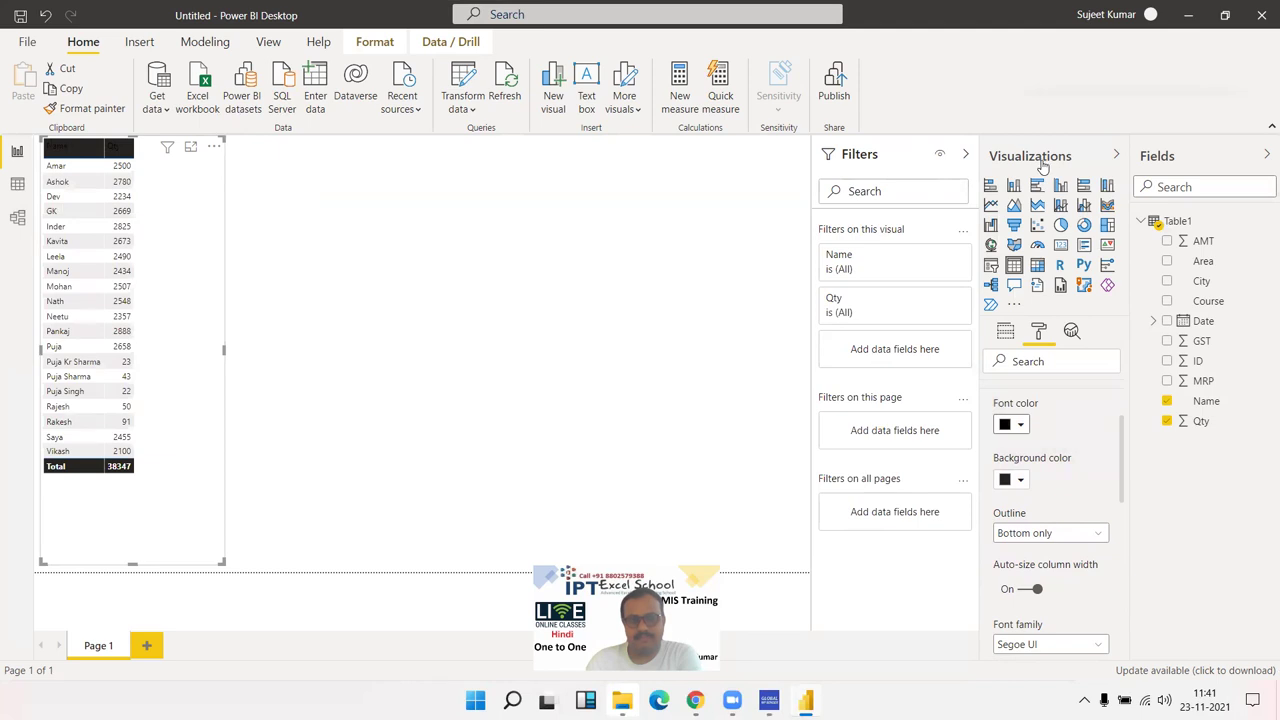
{"action": "left_click", "coordinate": [1020, 427]}
{"action": "left_click", "coordinate": [1020, 427]}
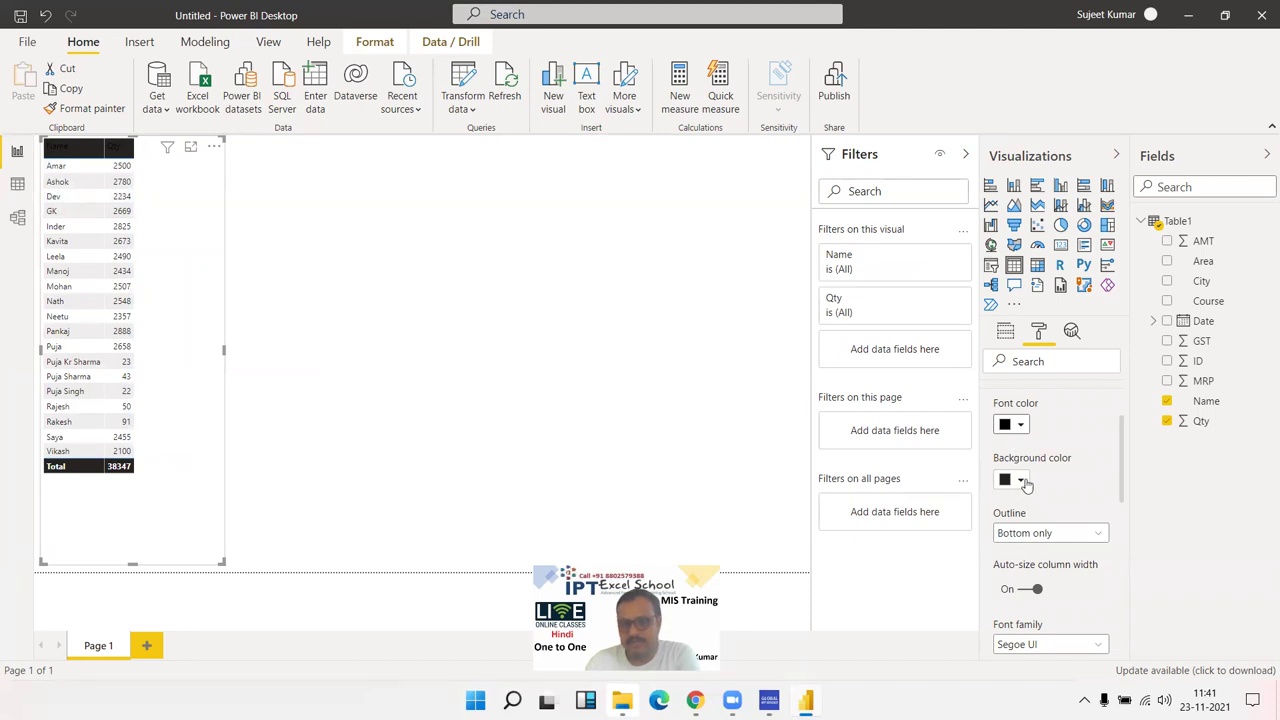
{"action": "scroll", "coordinate": [1023, 486], "scroll_direction": "up", "scroll_amount": 2}
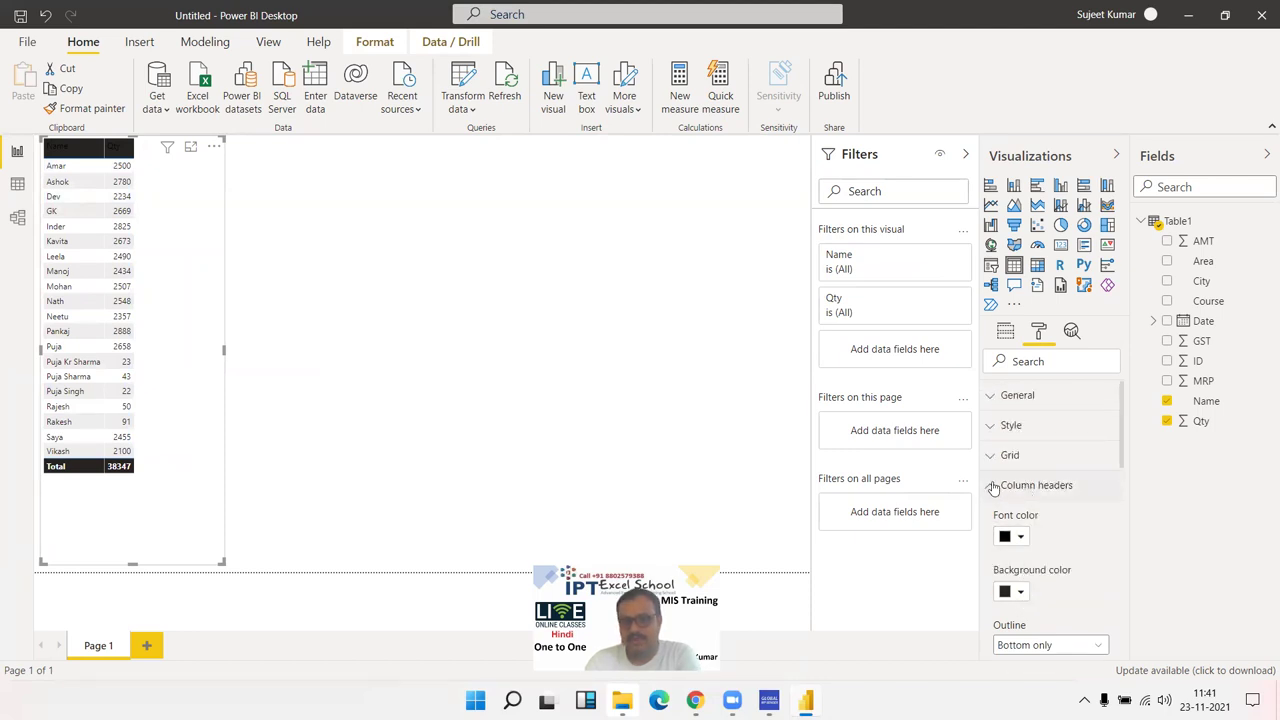
{"action": "left_click", "coordinate": [992, 486]}
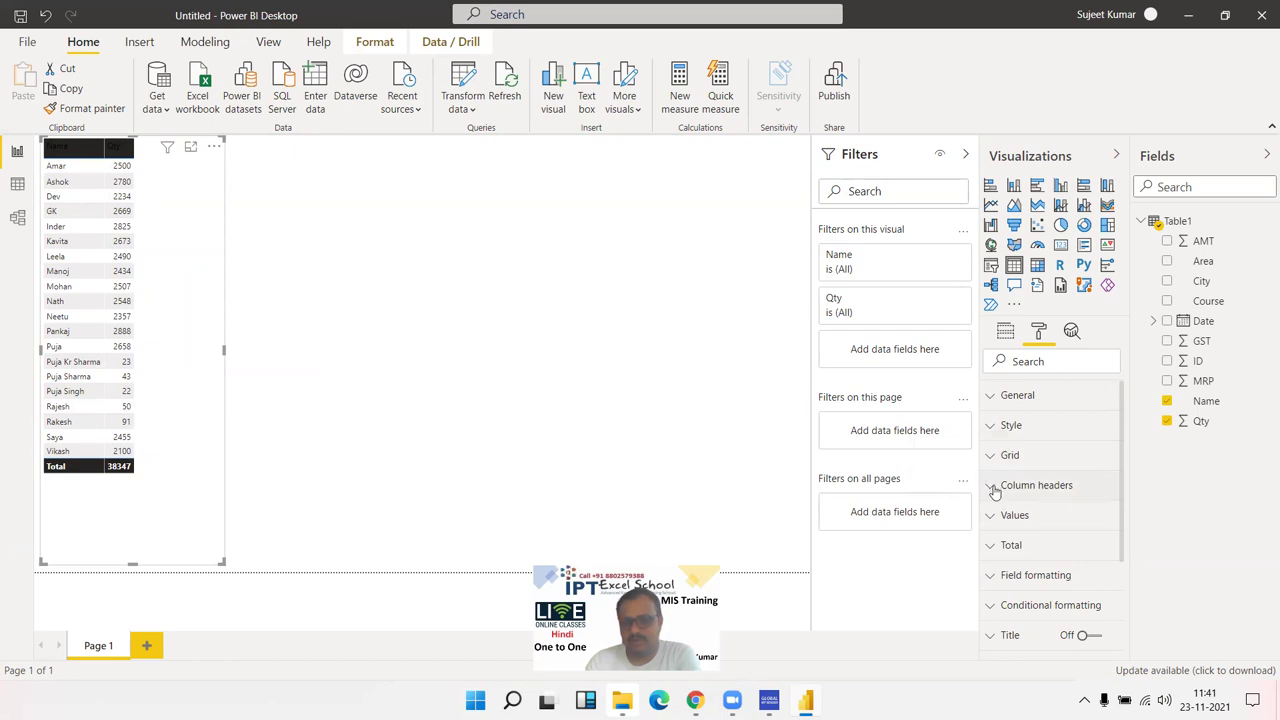
{"action": "left_click", "coordinate": [993, 487]}
{"action": "left_click", "coordinate": [1020, 537]}
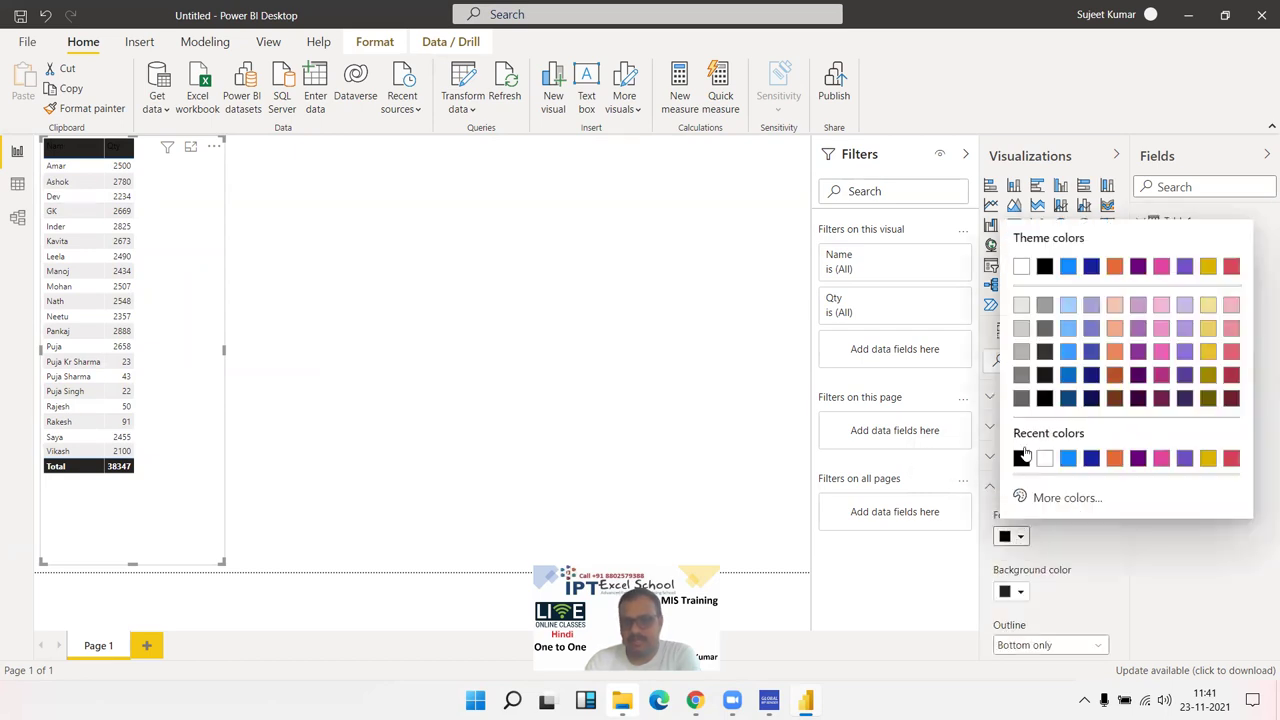
{"action": "left_click", "coordinate": [1021, 266]}
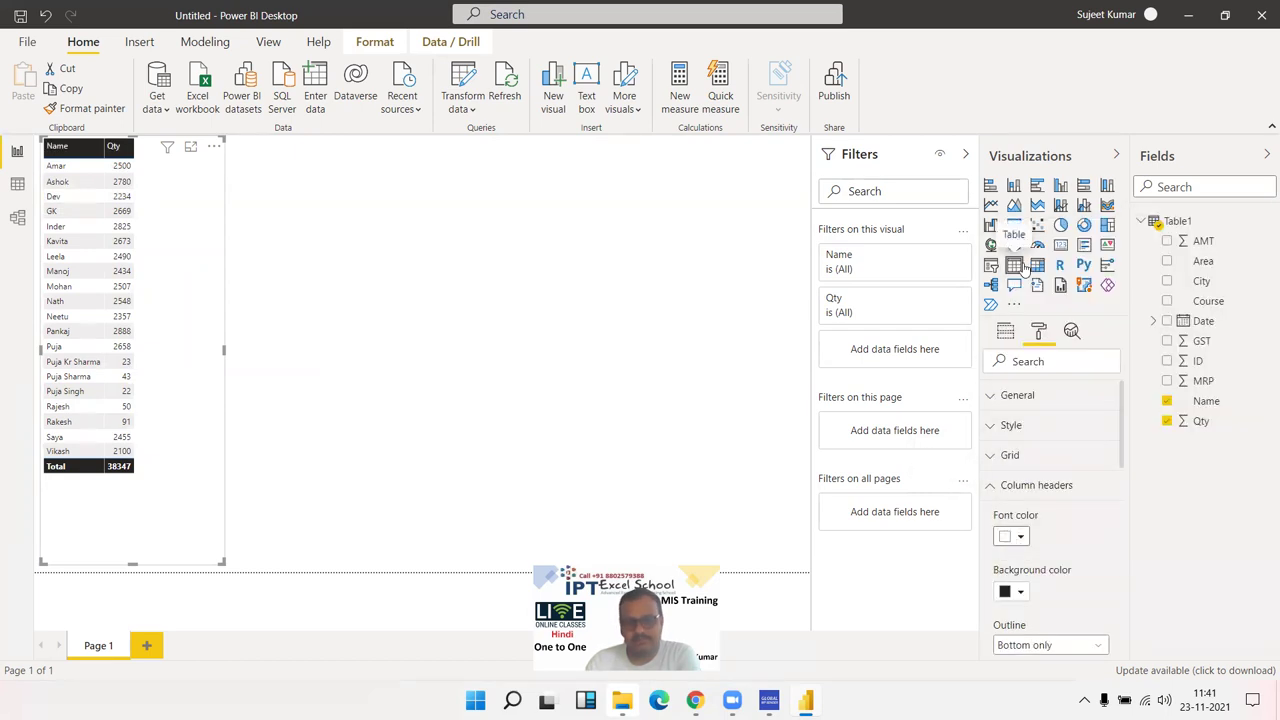
Turn on black vertical gridlines with thickness 3 in the table's Grid settings
{"action": "left_click", "coordinate": [991, 486]}
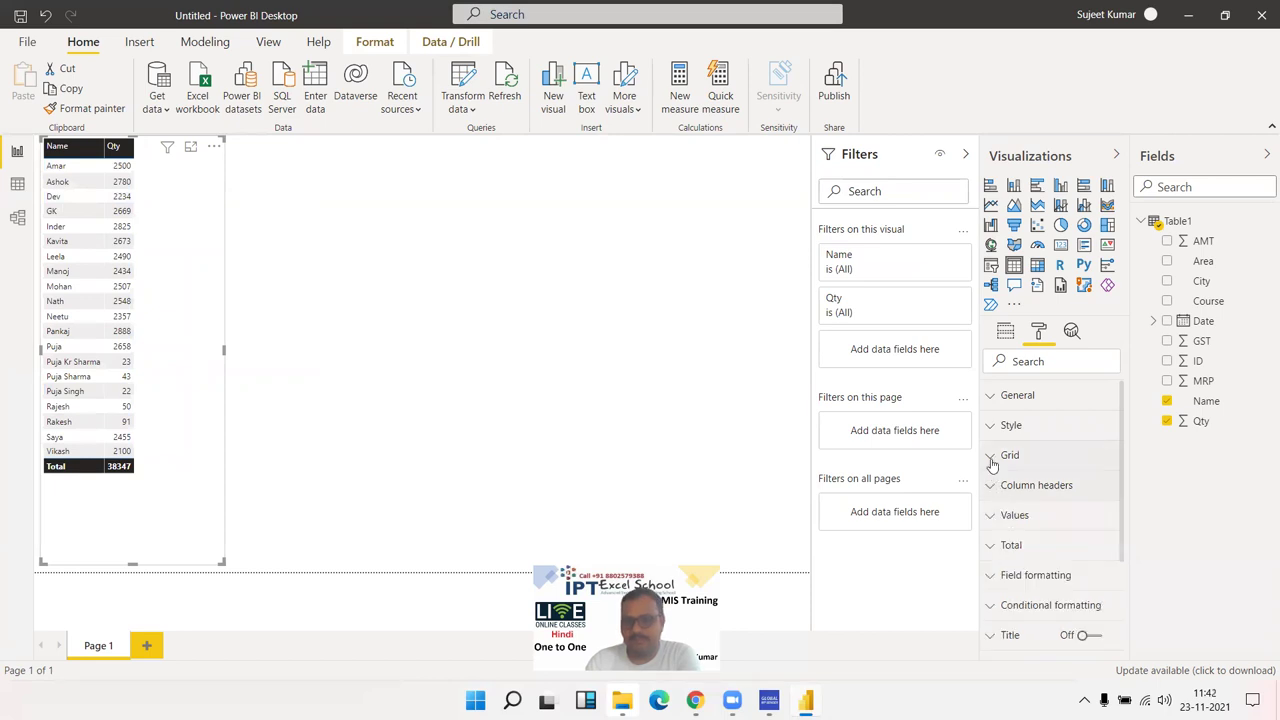
{"action": "left_click", "coordinate": [991, 460]}
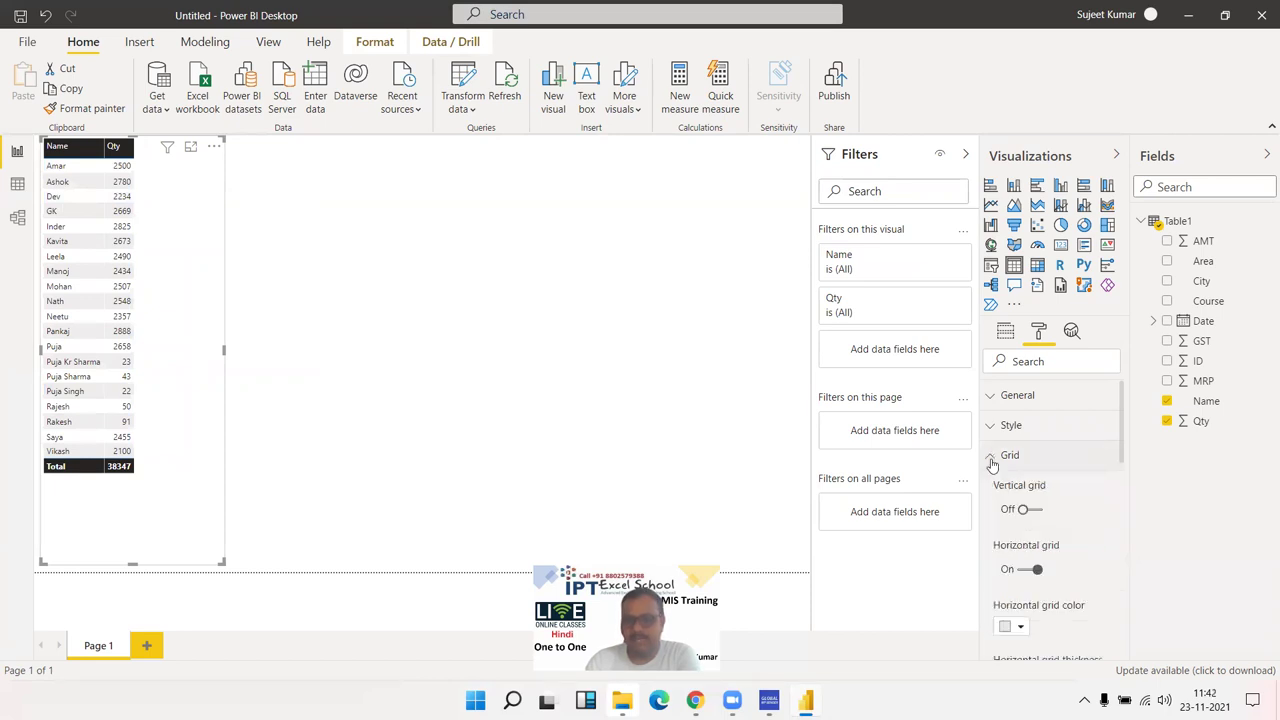
{"action": "left_click", "coordinate": [1036, 511]}
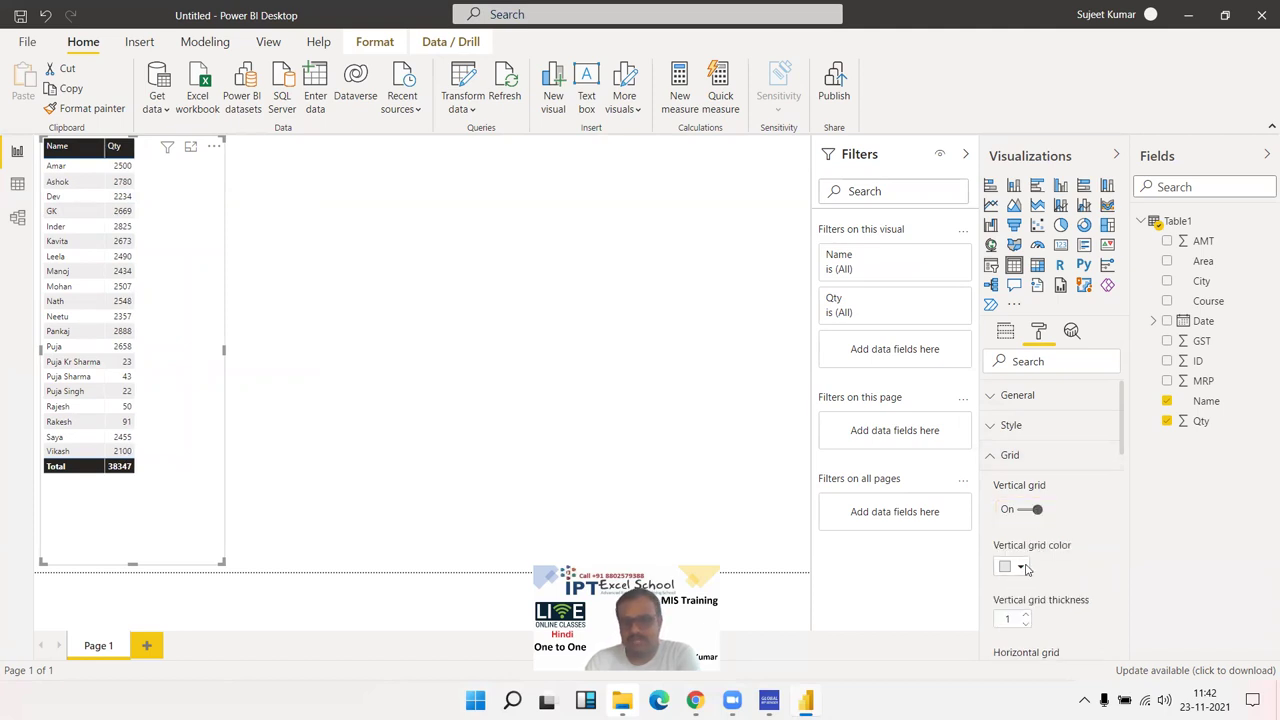
{"action": "left_click", "coordinate": [1022, 567]}
{"action": "left_click", "coordinate": [1044, 297]}
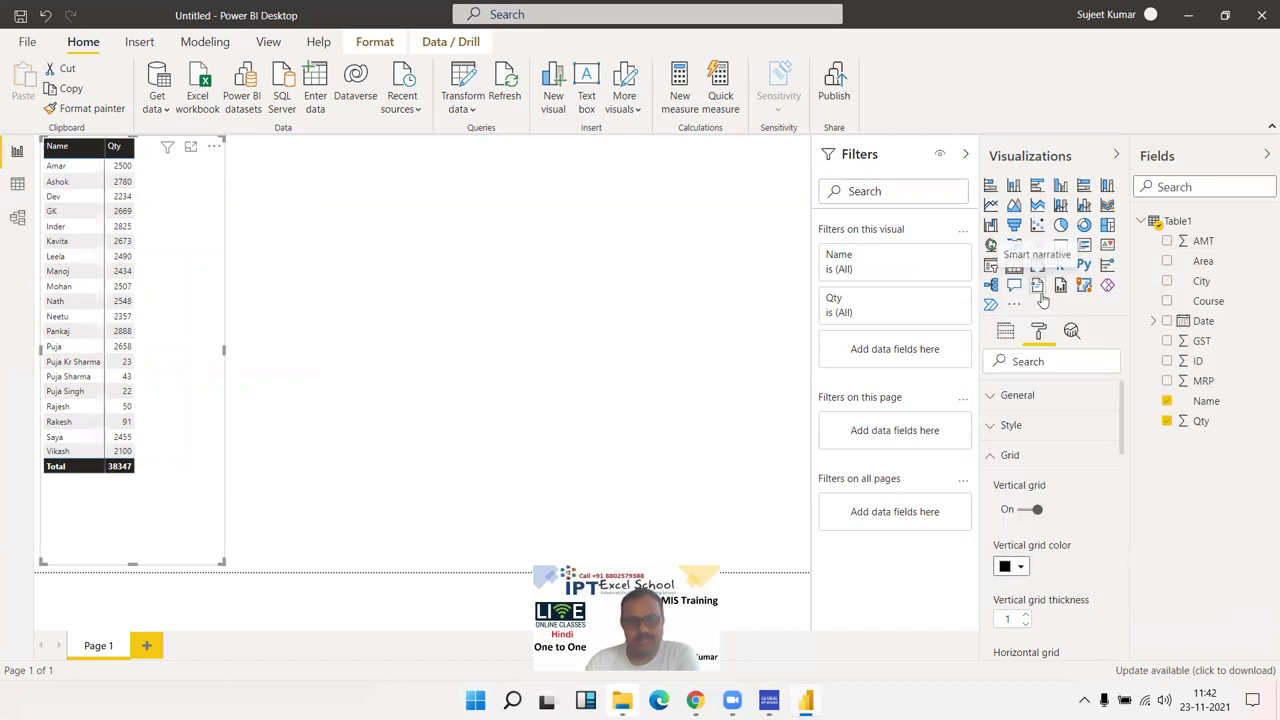
{"action": "left_click", "coordinate": [1026, 616]}
{"action": "left_click", "coordinate": [1026, 616]}
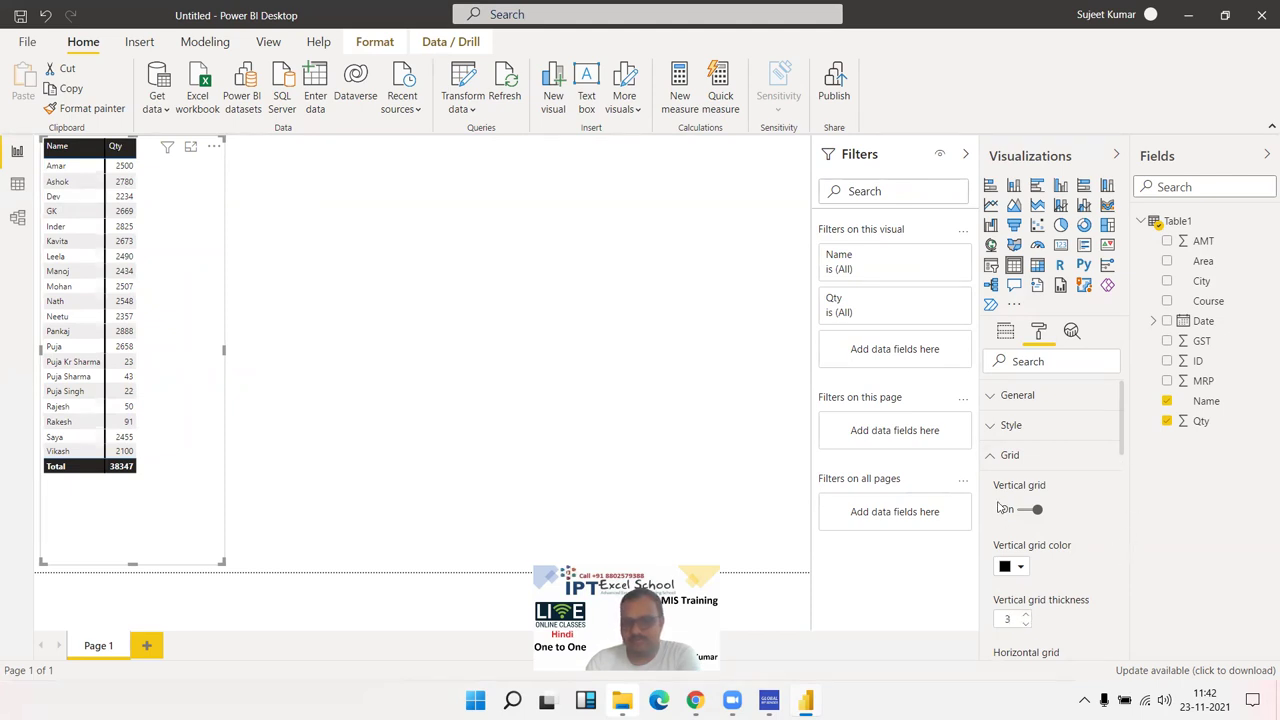
{"action": "left_click_drag", "start_coordinate": [1121, 432], "coordinate": [1117, 447]}
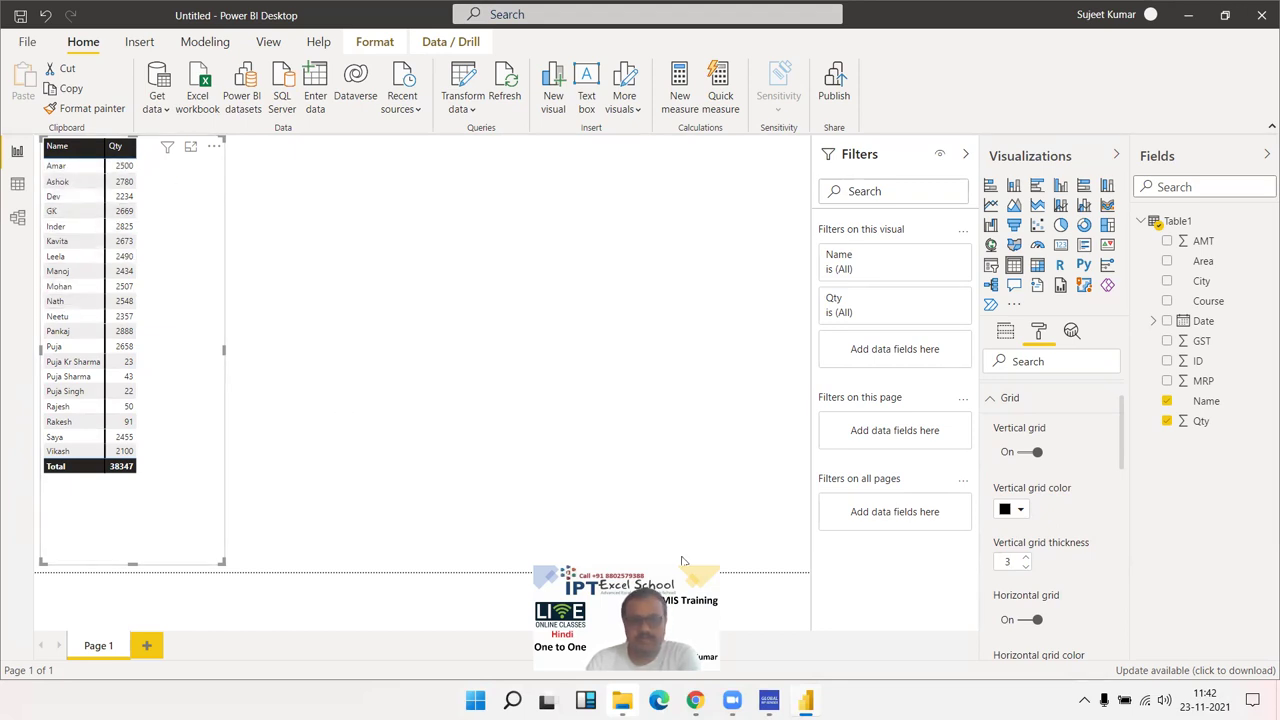
Make horizontal gridlines black at thickness 2 and raise row padding to 4
{"action": "left_click_drag", "start_coordinate": [1120, 428], "coordinate": [1112, 475]}
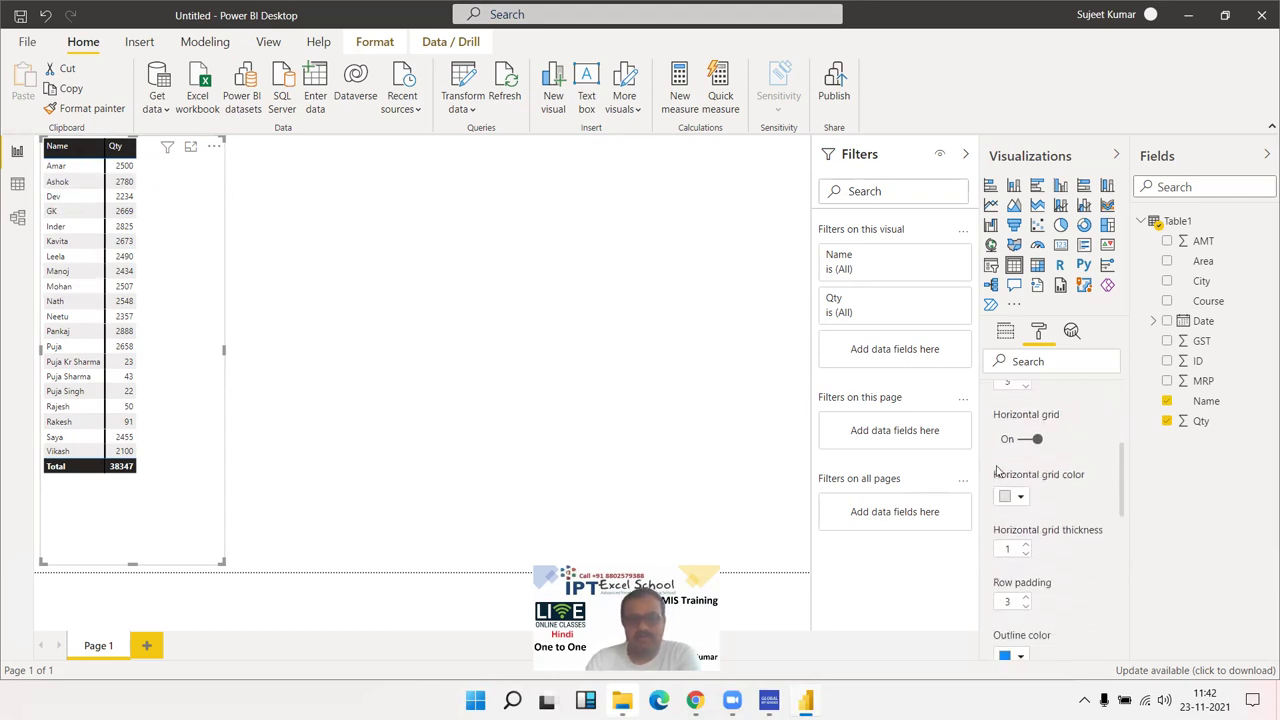
{"action": "left_click", "coordinate": [1020, 444]}
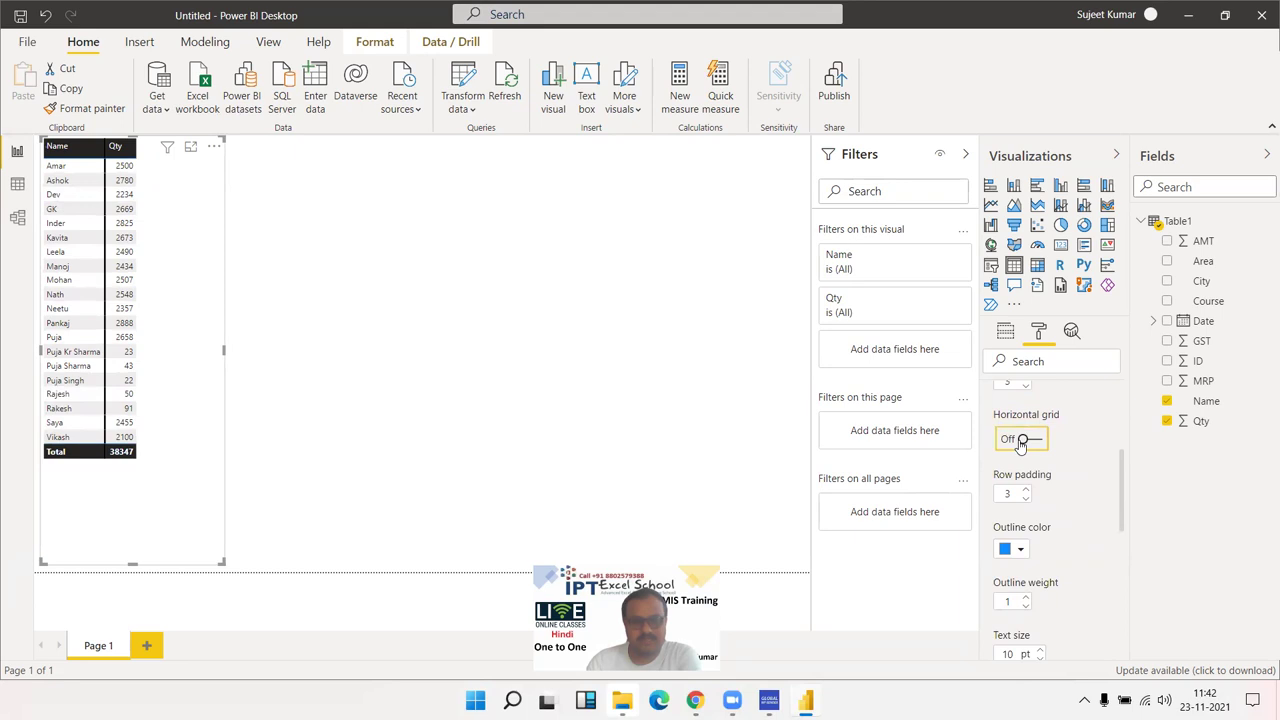
{"action": "left_click", "coordinate": [1035, 441]}
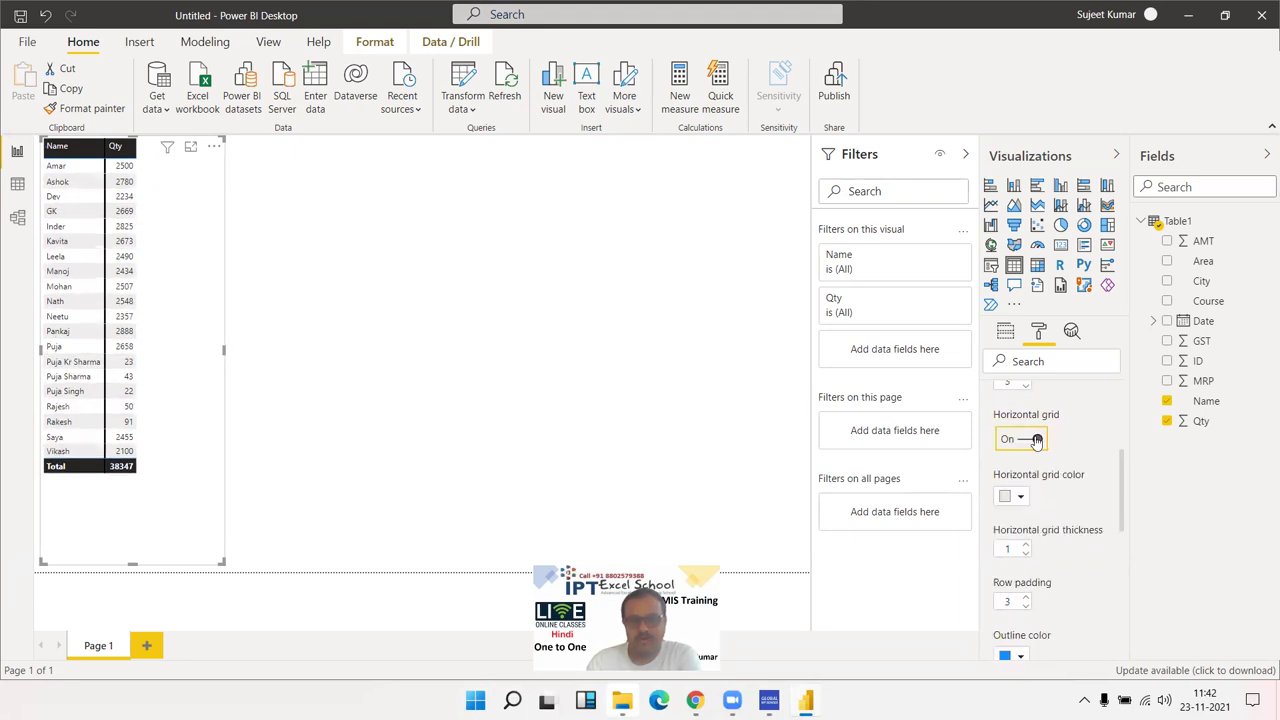
{"action": "left_click", "coordinate": [1012, 496]}
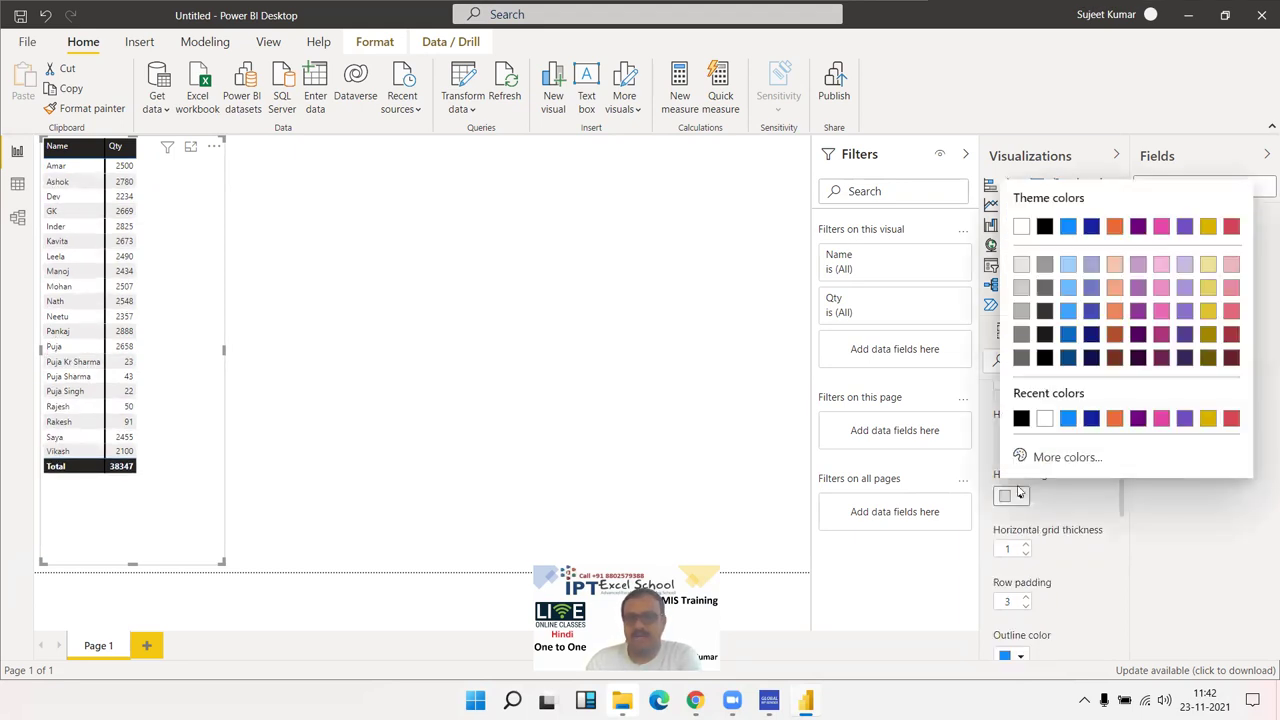
{"action": "left_click", "coordinate": [1045, 228]}
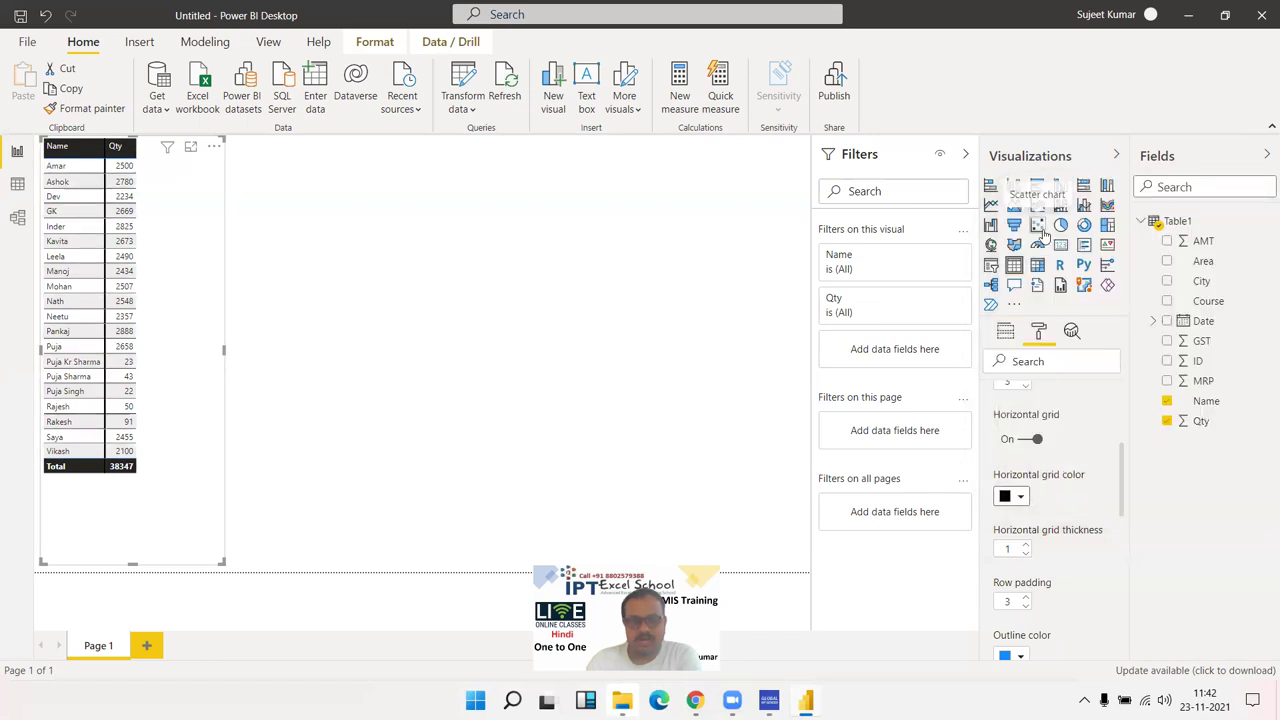
{"action": "left_click", "coordinate": [1025, 546]}
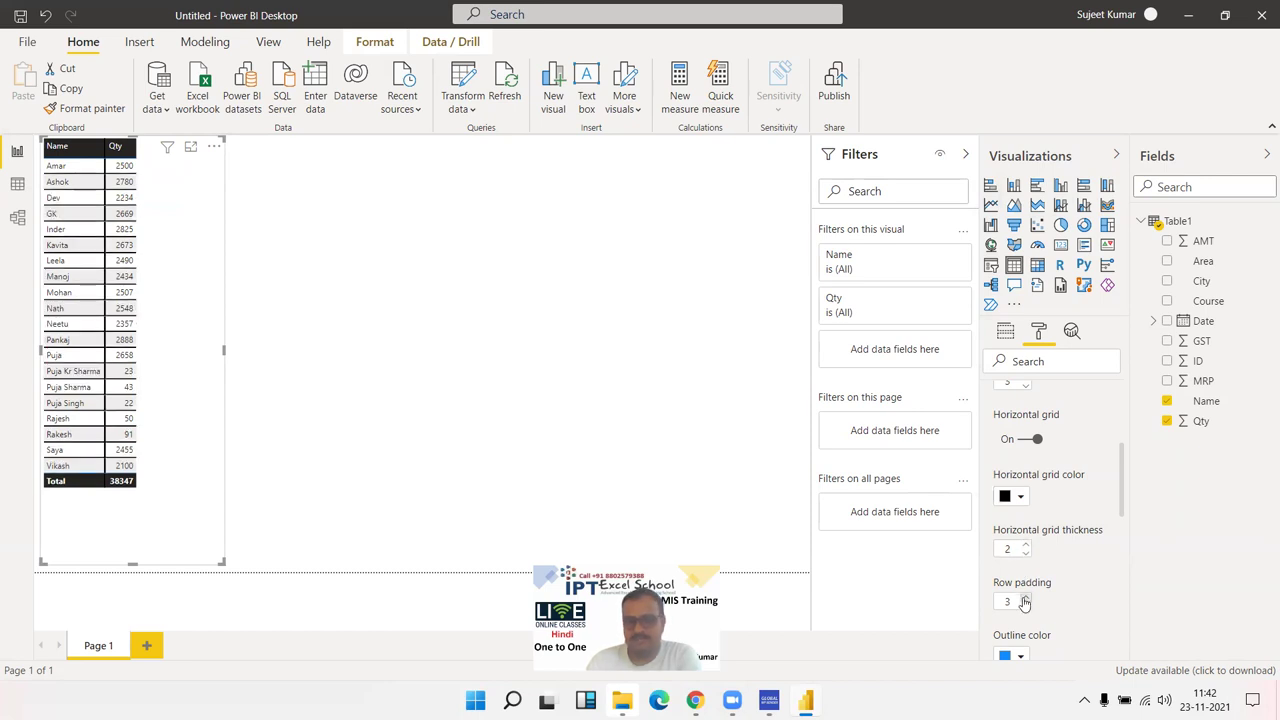
{"action": "left_click", "coordinate": [1024, 597]}
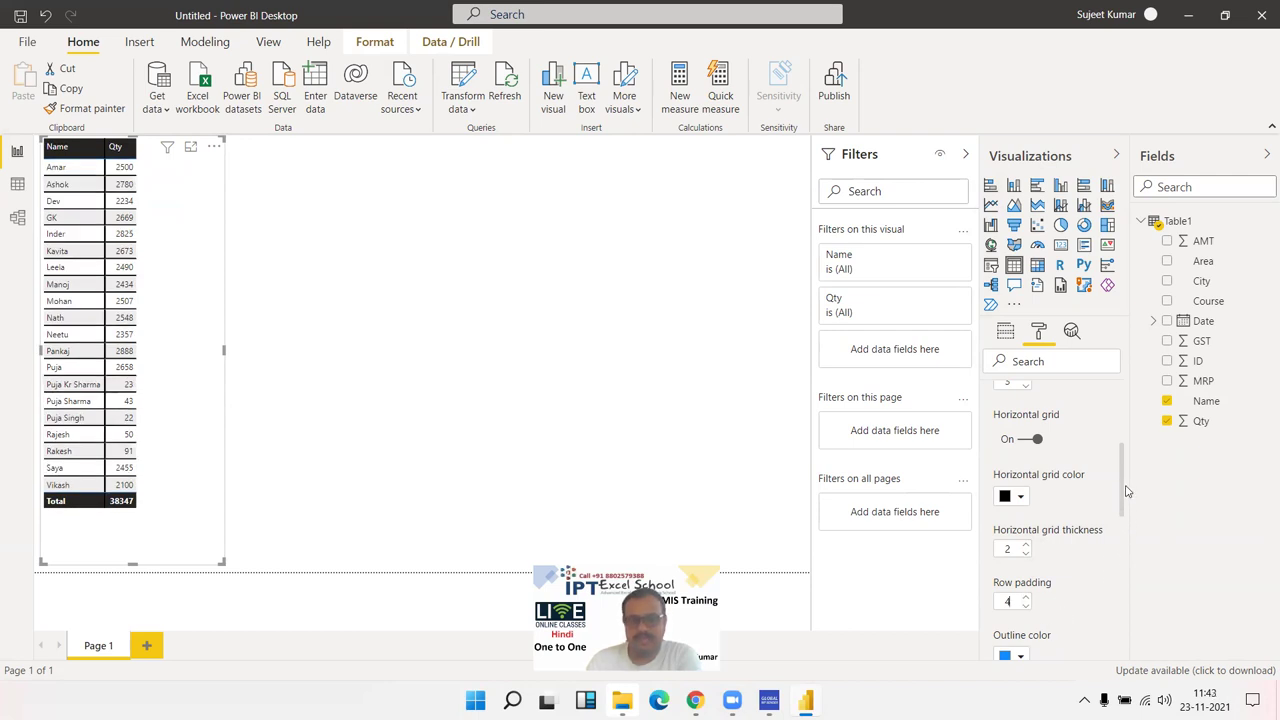
Set the table outline colour to black and its weight to 8
{"action": "left_click_drag", "start_coordinate": [1126, 490], "coordinate": [1122, 530]}
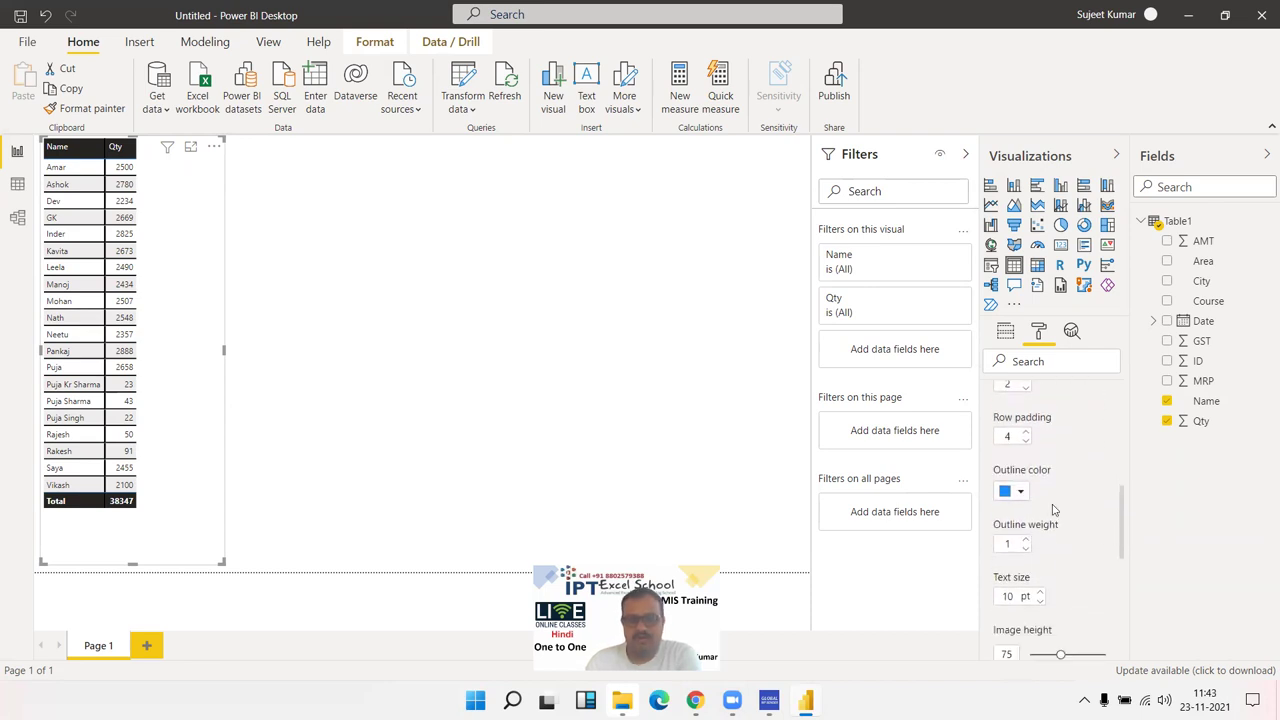
{"action": "left_click", "coordinate": [1018, 494]}
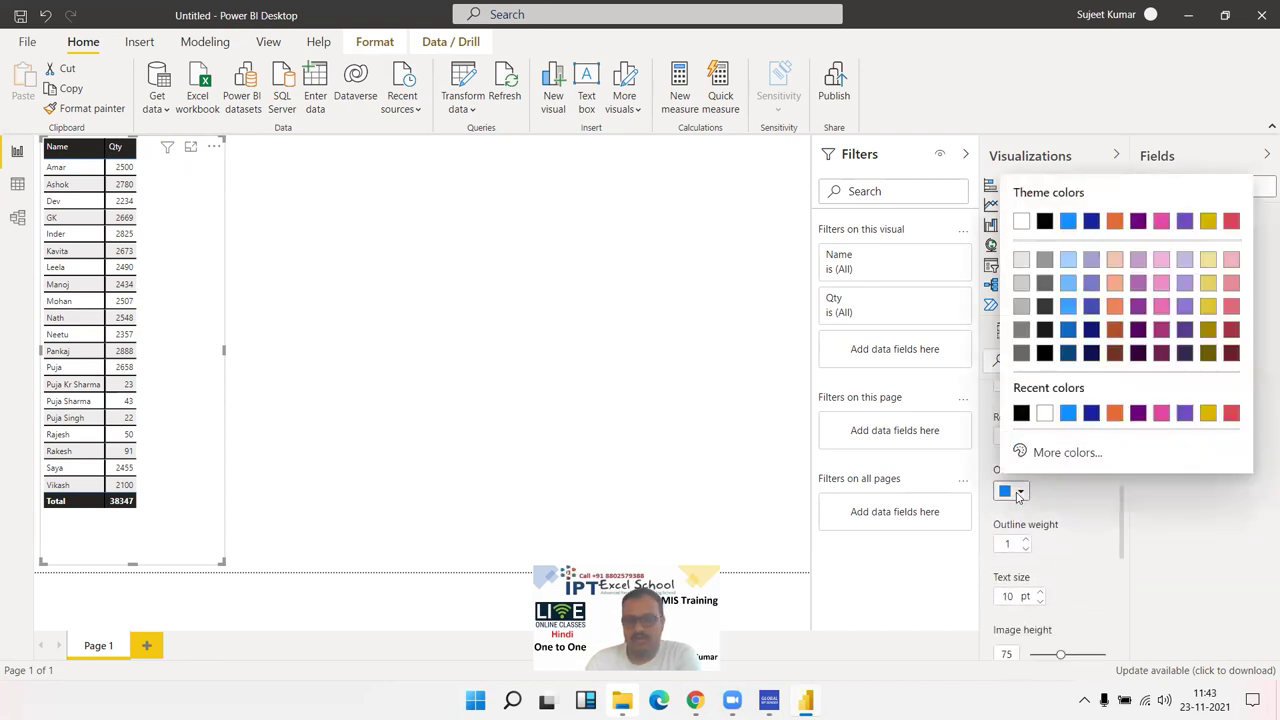
{"action": "left_click", "coordinate": [1044, 222]}
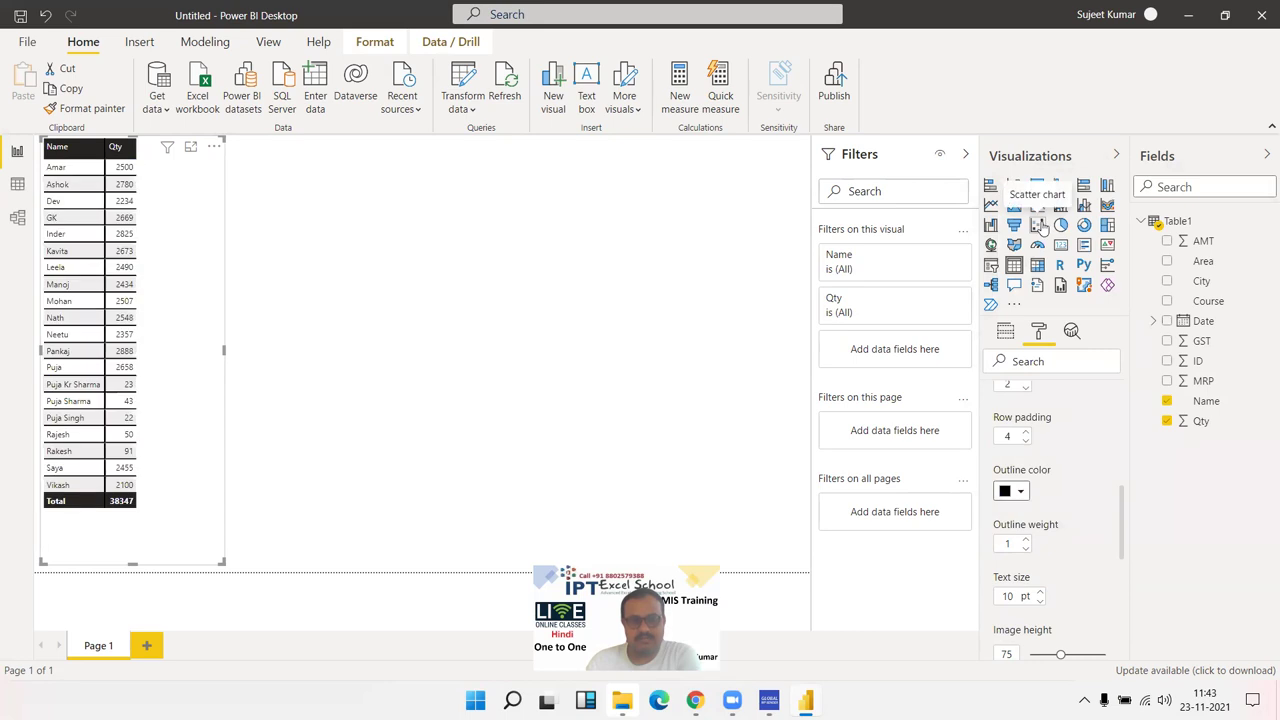
{"action": "left_click", "coordinate": [1025, 540]}
{"action": "left_click", "coordinate": [1025, 540]}
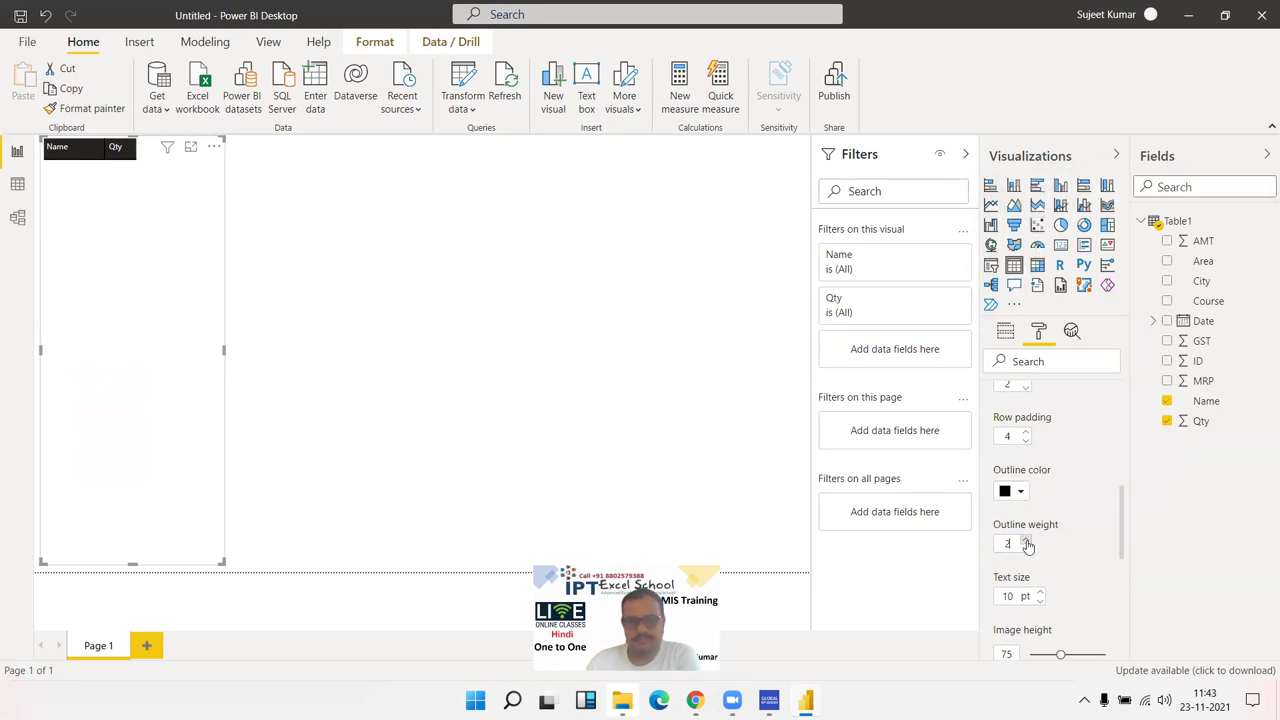
{"action": "left_click", "coordinate": [1025, 540]}
{"action": "left_click", "coordinate": [1025, 540]}
{"action": "left_click", "coordinate": [1025, 540]}
{"action": "left_click", "coordinate": [1025, 540]}
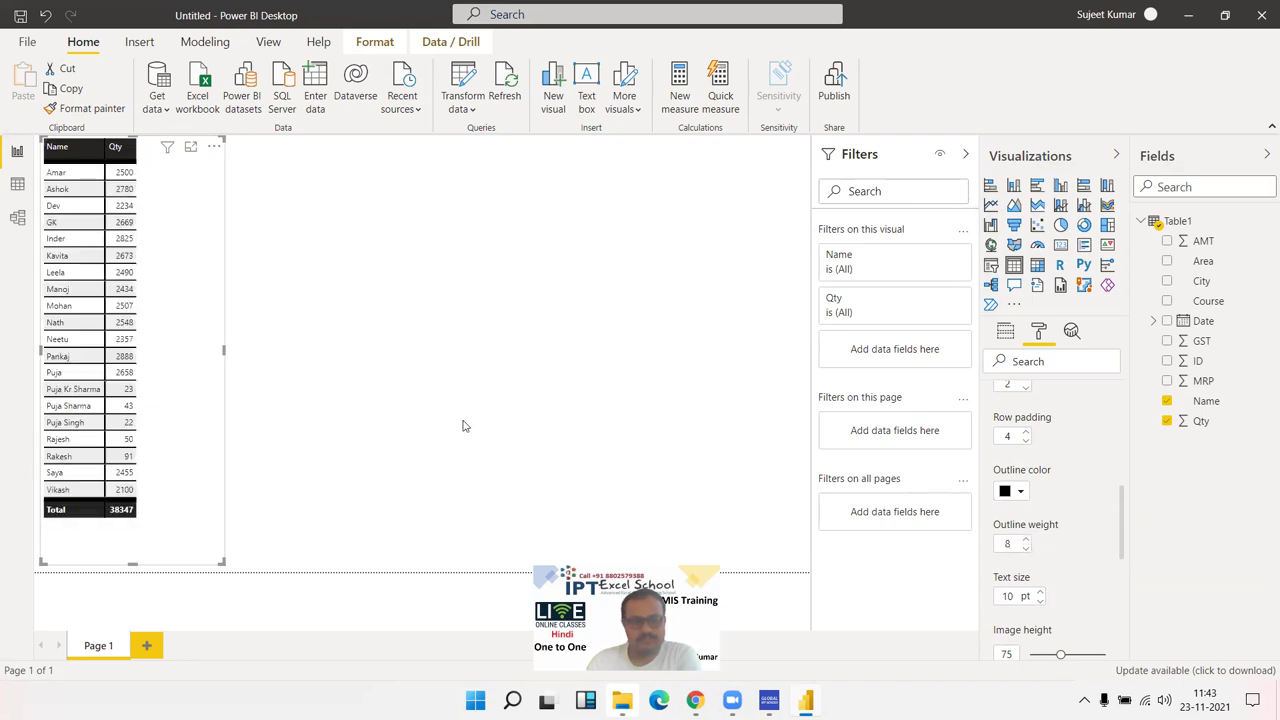
{"action": "left_click", "coordinate": [293, 350]}
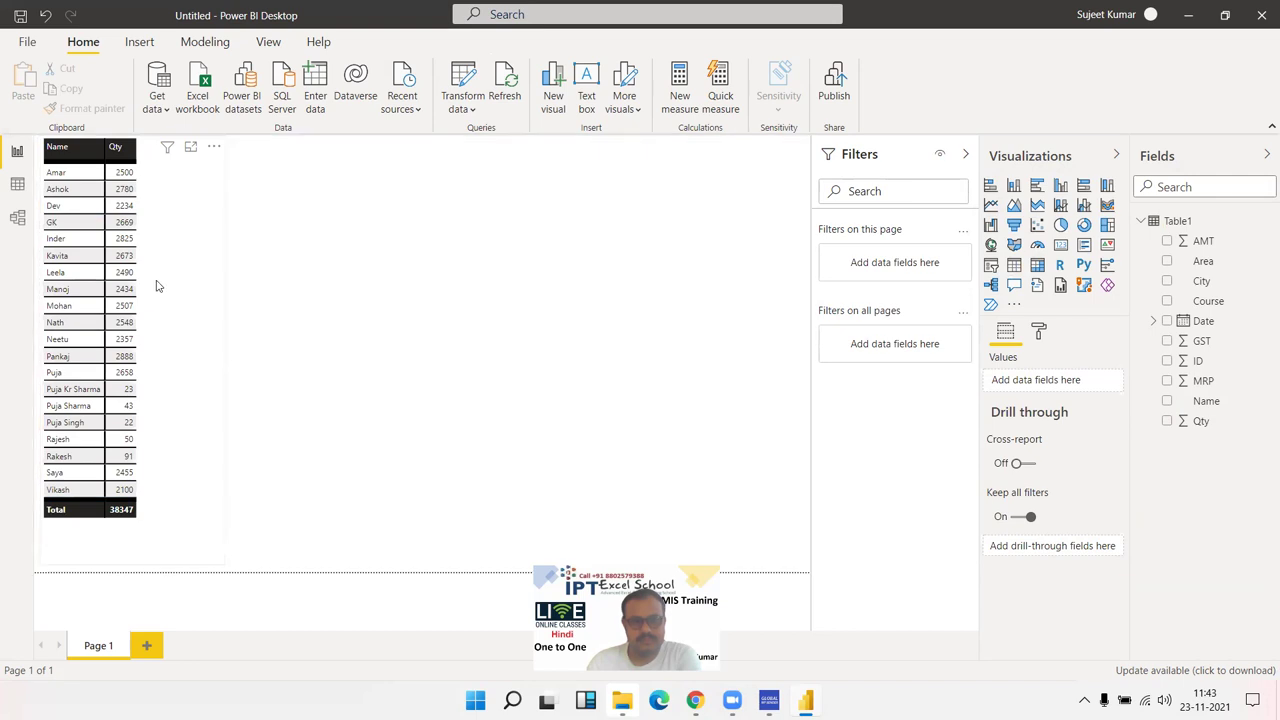
Set the column headers to Arial Black, 13 pt, with centred alignment
{"action": "left_click", "coordinate": [178, 313]}
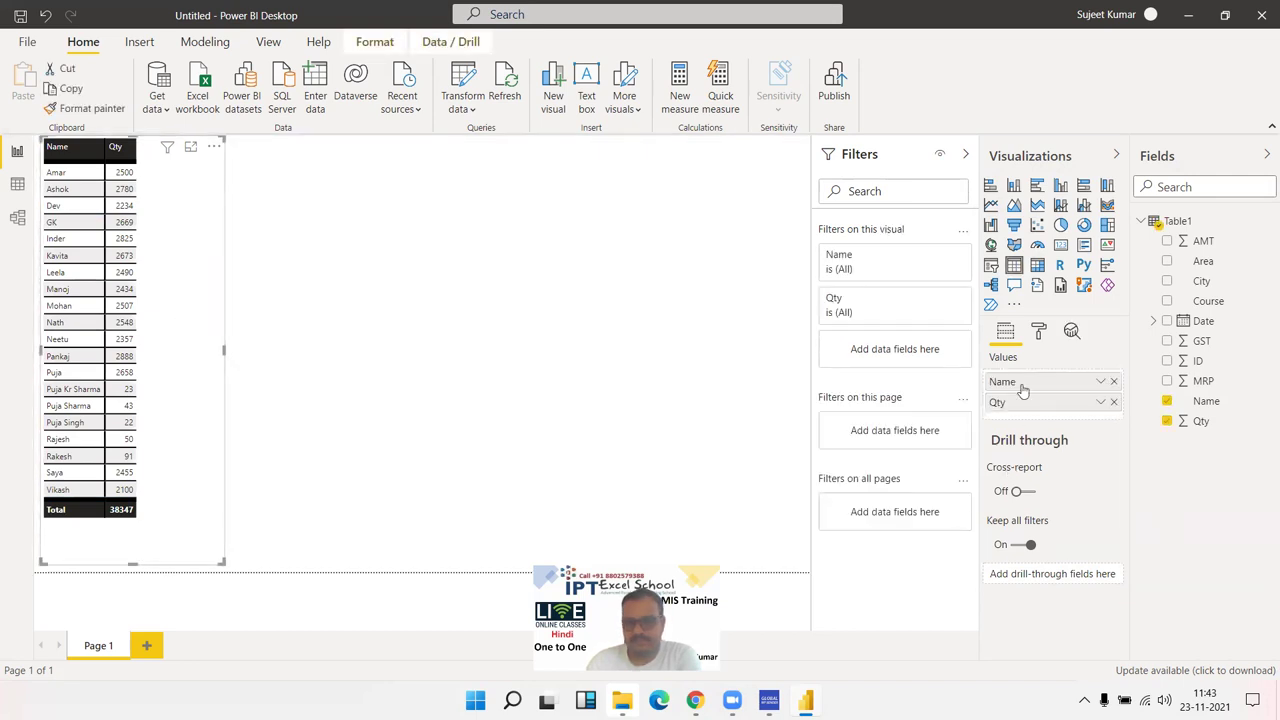
{"action": "left_click", "coordinate": [1038, 331]}
{"action": "scroll", "coordinate": [1044, 505], "scroll_direction": "down", "scroll_amount": 3}
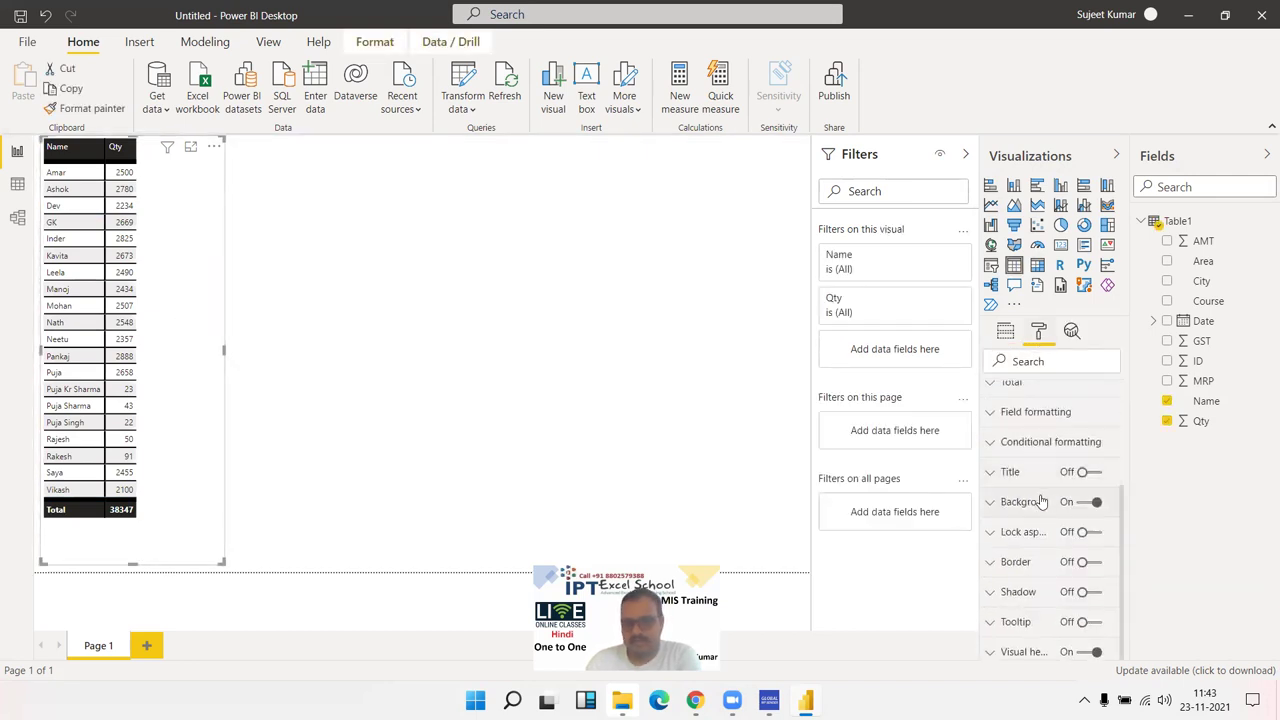
{"action": "scroll", "coordinate": [1046, 512], "scroll_direction": "up", "scroll_amount": 3}
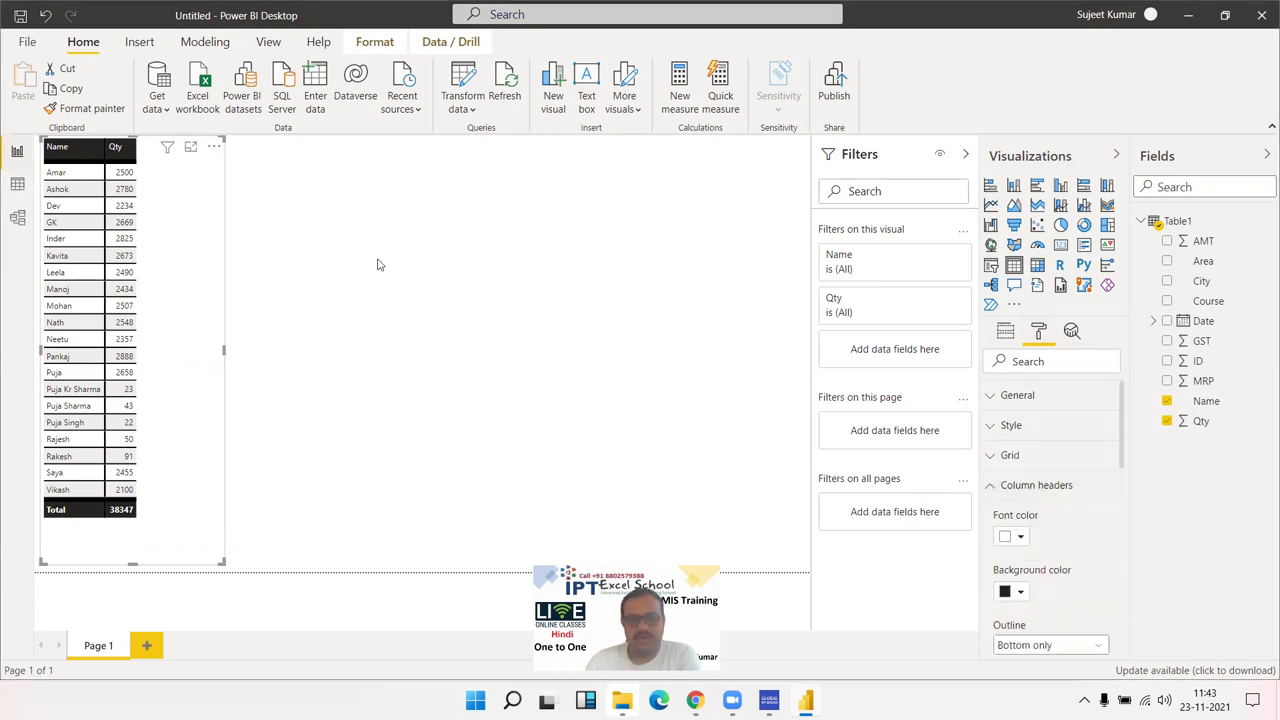
{"action": "left_click_drag", "start_coordinate": [1121, 421], "coordinate": [1125, 517]}
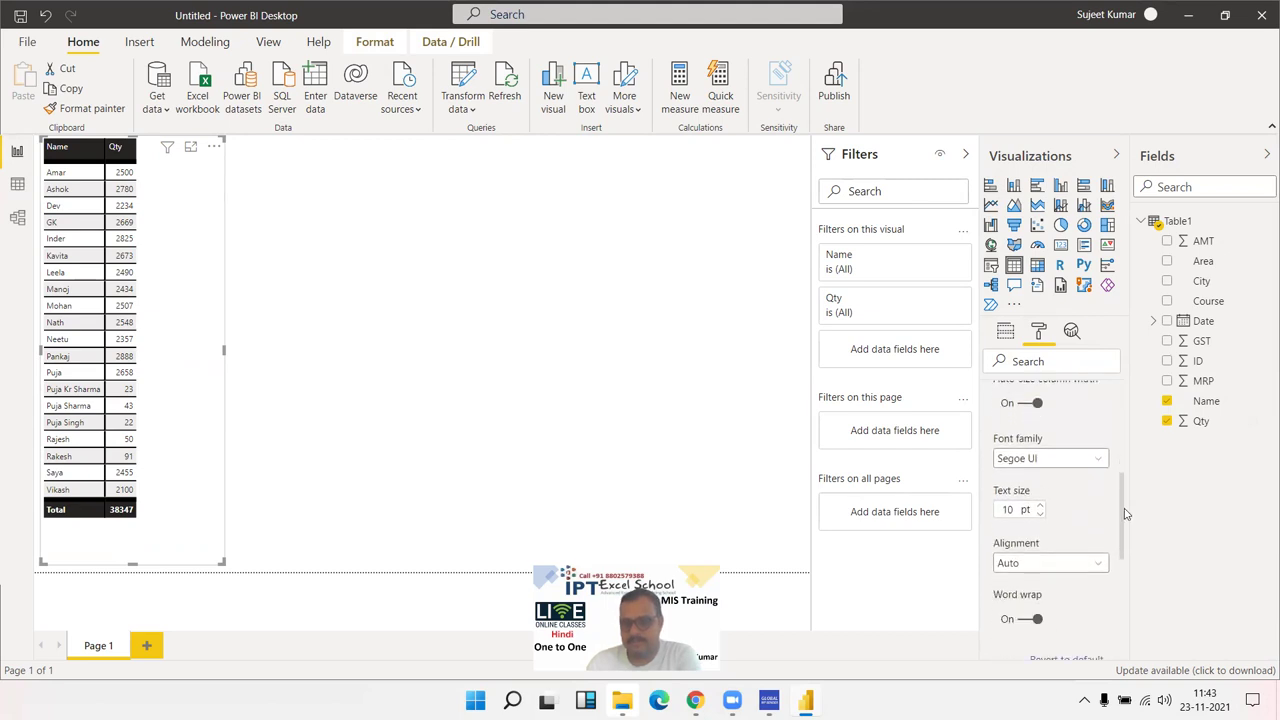
{"action": "scroll", "coordinate": [1124, 517], "scroll_direction": "up", "scroll_amount": 1}
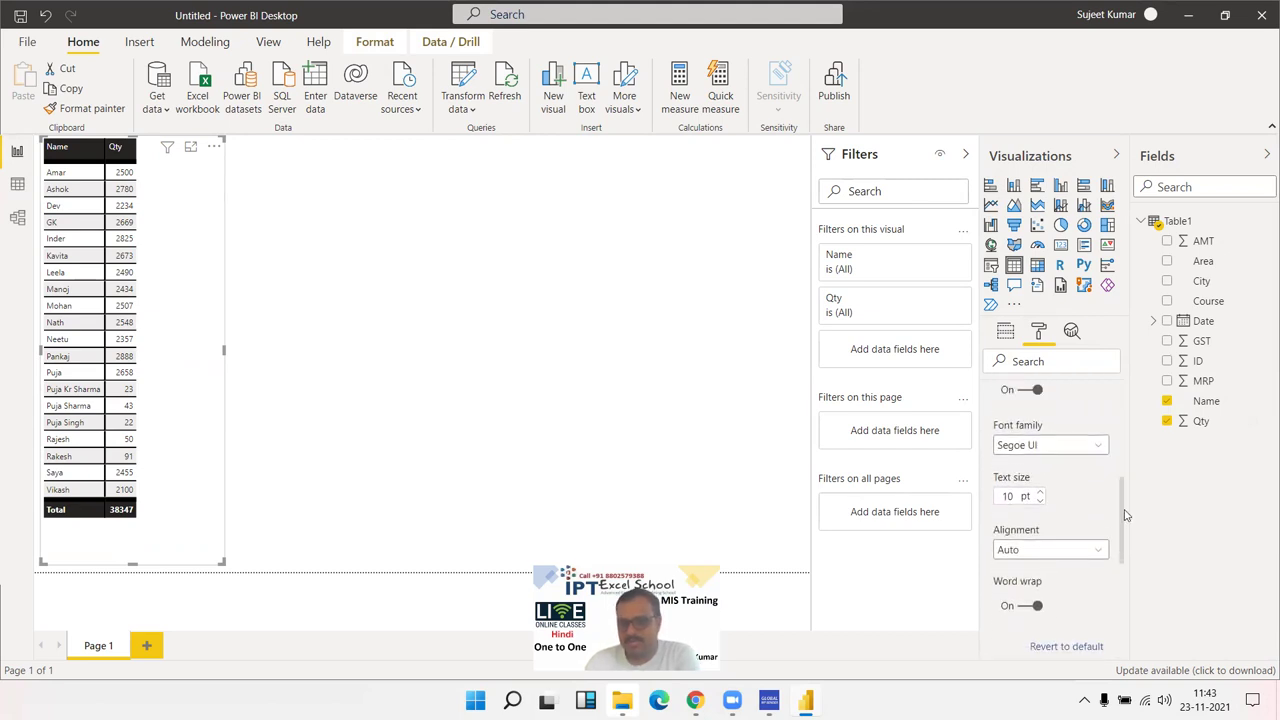
{"action": "scroll", "coordinate": [1090, 475], "scroll_direction": "up", "scroll_amount": 1}
{"action": "left_click", "coordinate": [1090, 466]}
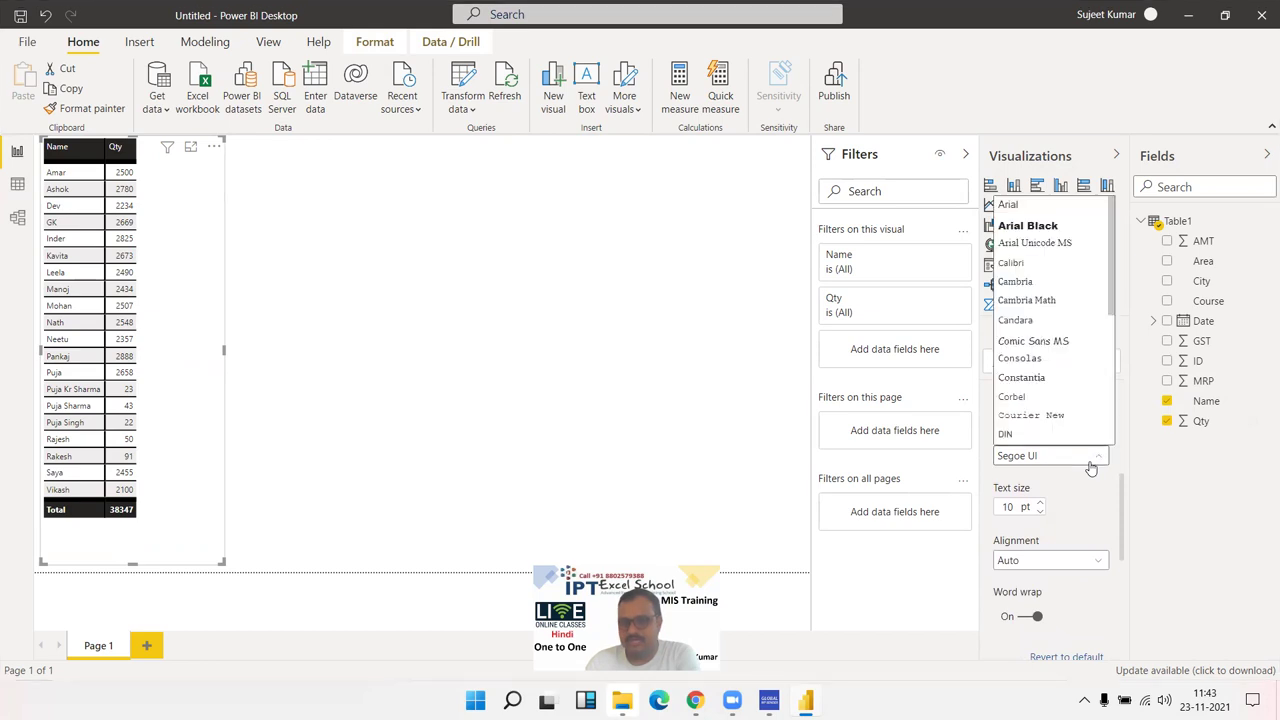
{"action": "left_click", "coordinate": [1021, 237]}
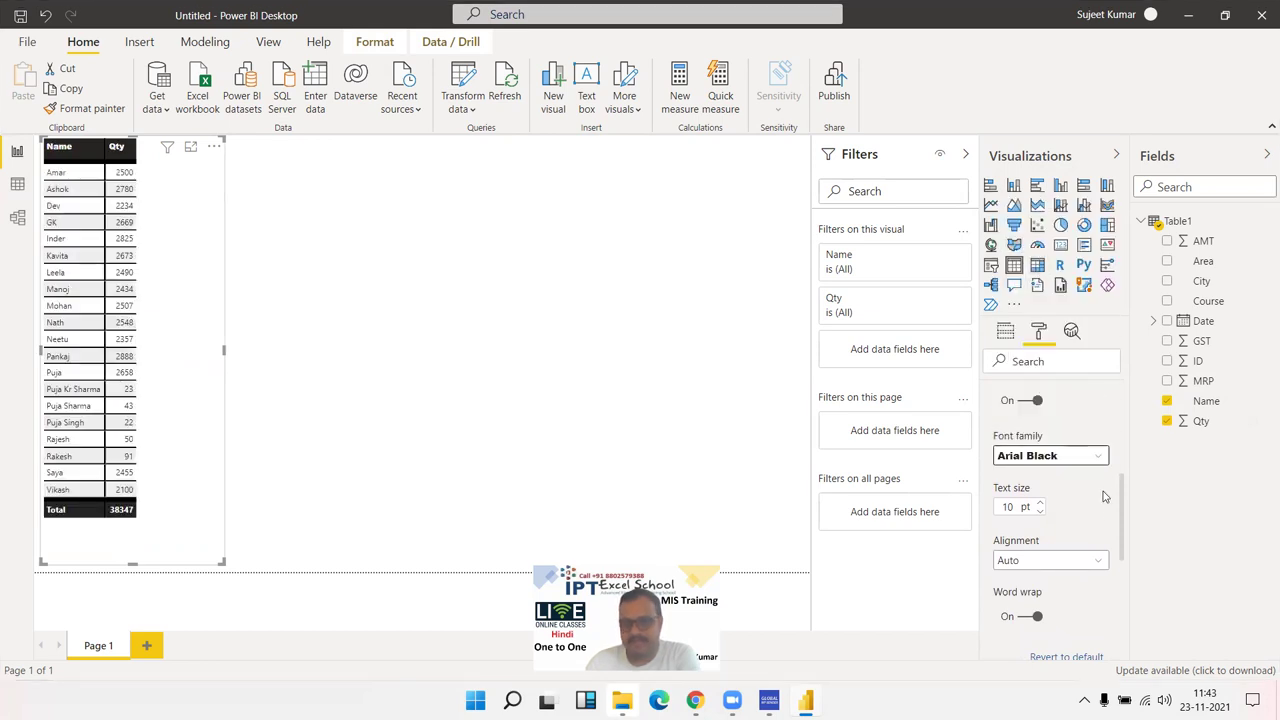
{"action": "left_click", "coordinate": [1040, 504]}
{"action": "left_click", "coordinate": [1040, 504]}
{"action": "left_click", "coordinate": [1040, 504]}
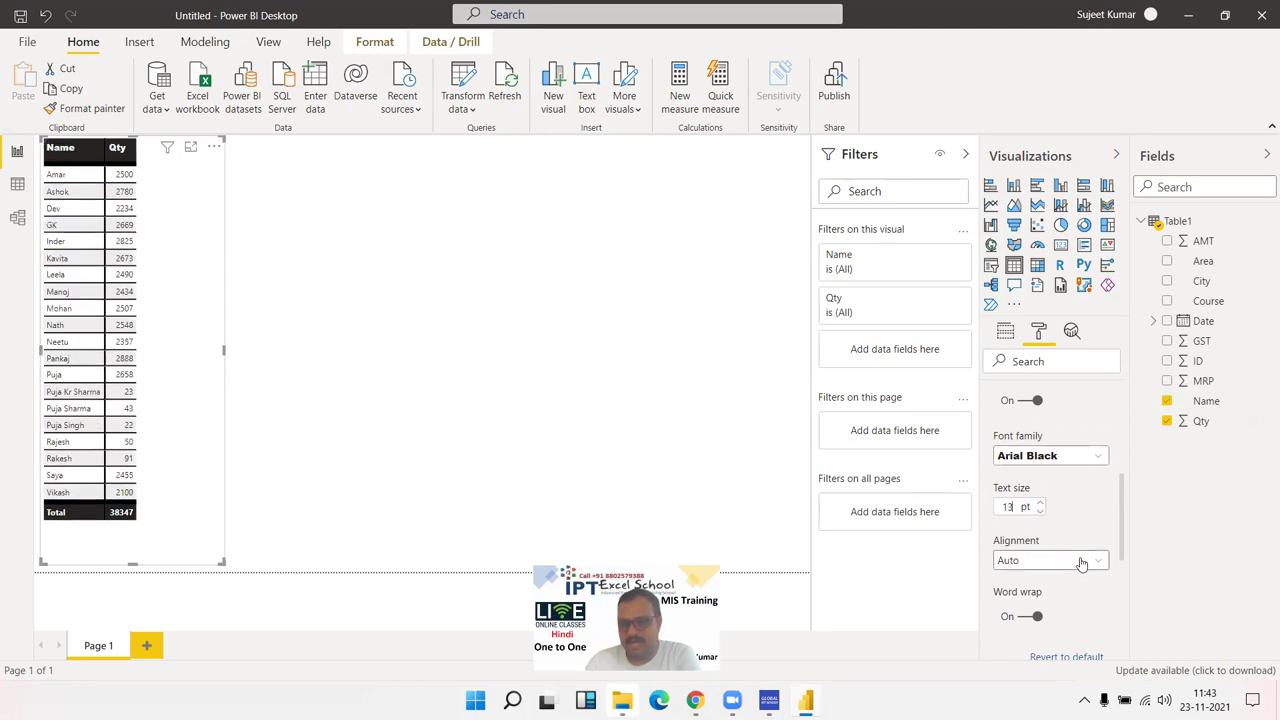
{"action": "left_click", "coordinate": [1084, 561]}
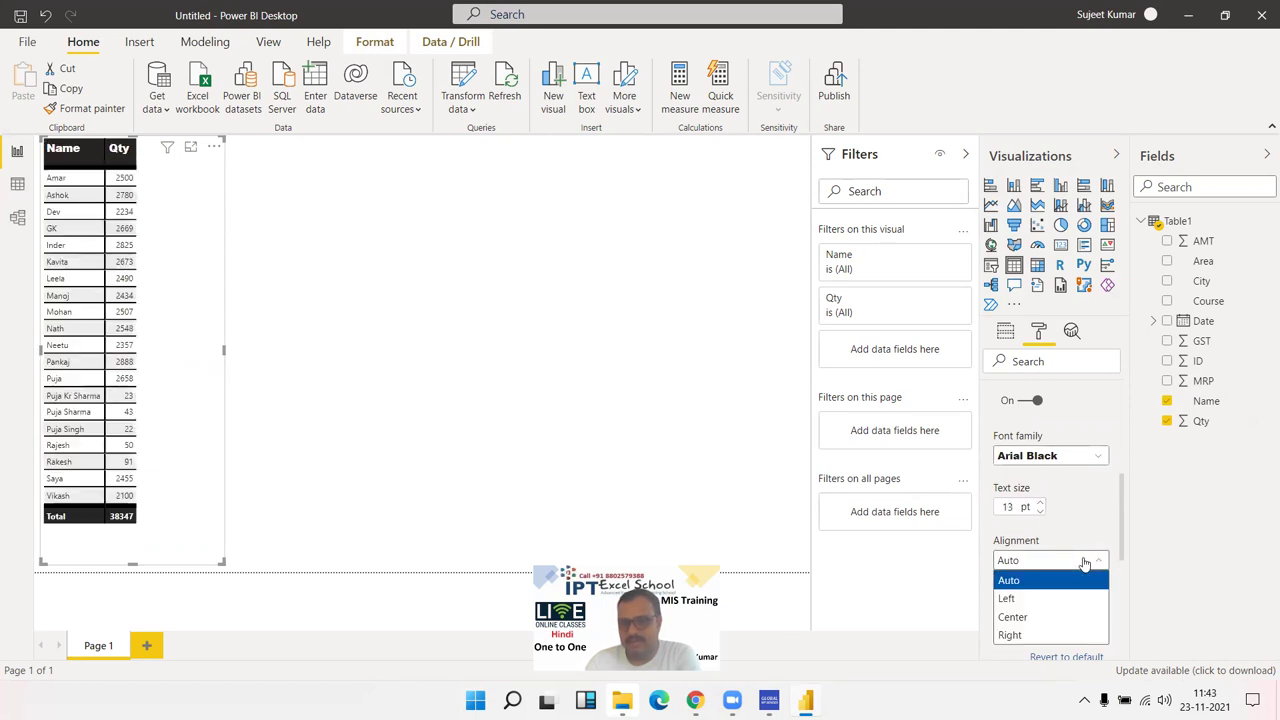
{"action": "left_click", "coordinate": [1068, 617]}
{"action": "left_click_drag", "start_coordinate": [1121, 513], "coordinate": [1125, 450]}
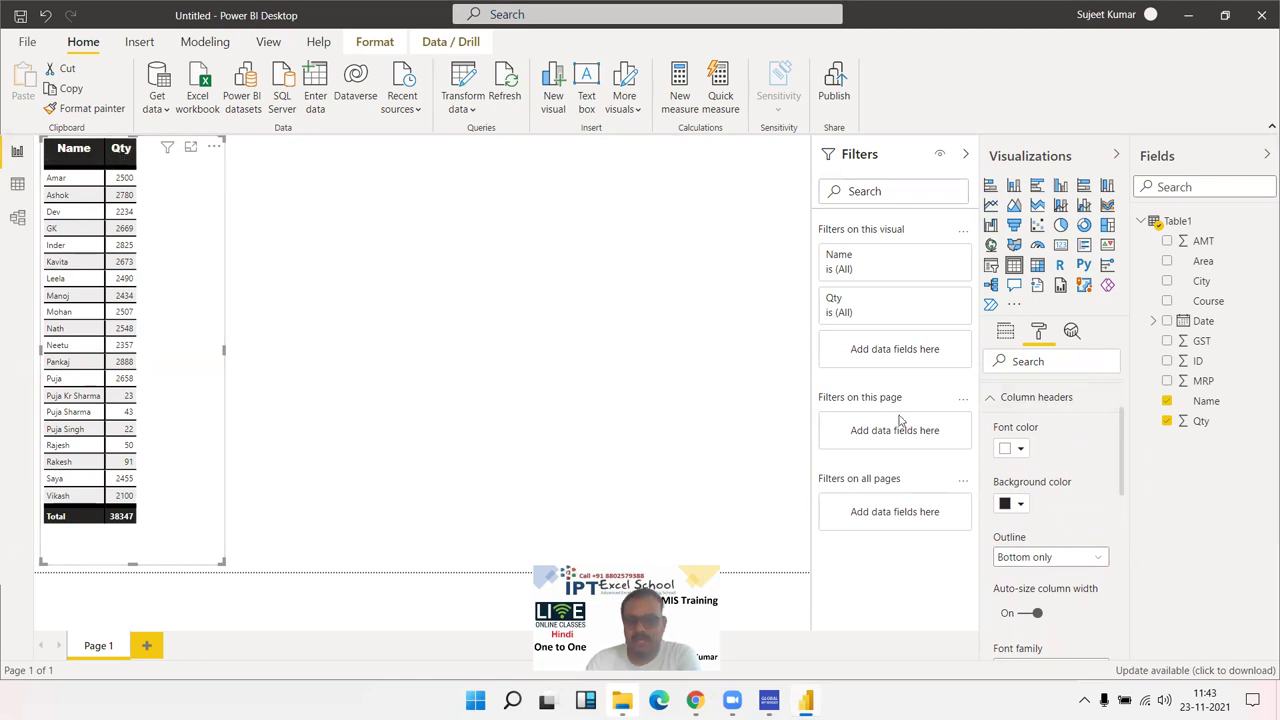
Set the Name and Qty header background colour to the dark blue theme colour
{"action": "left_click", "coordinate": [990, 398]}
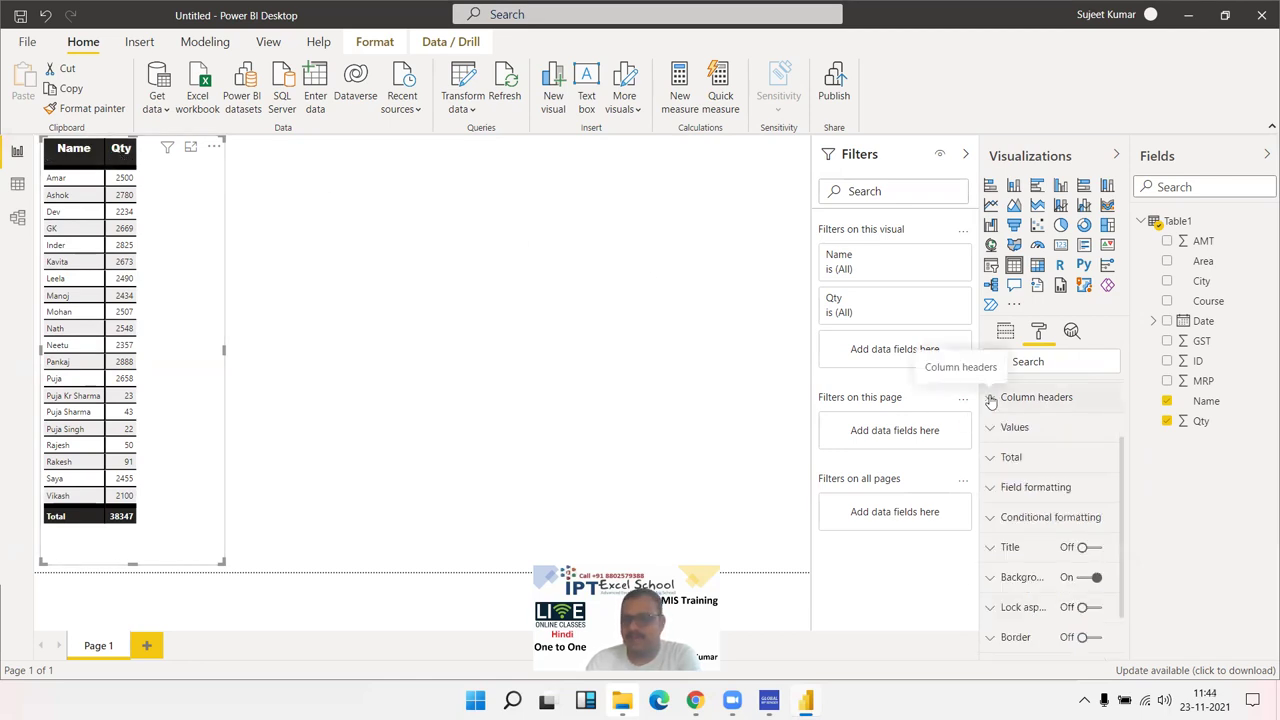
{"action": "left_click", "coordinate": [990, 398]}
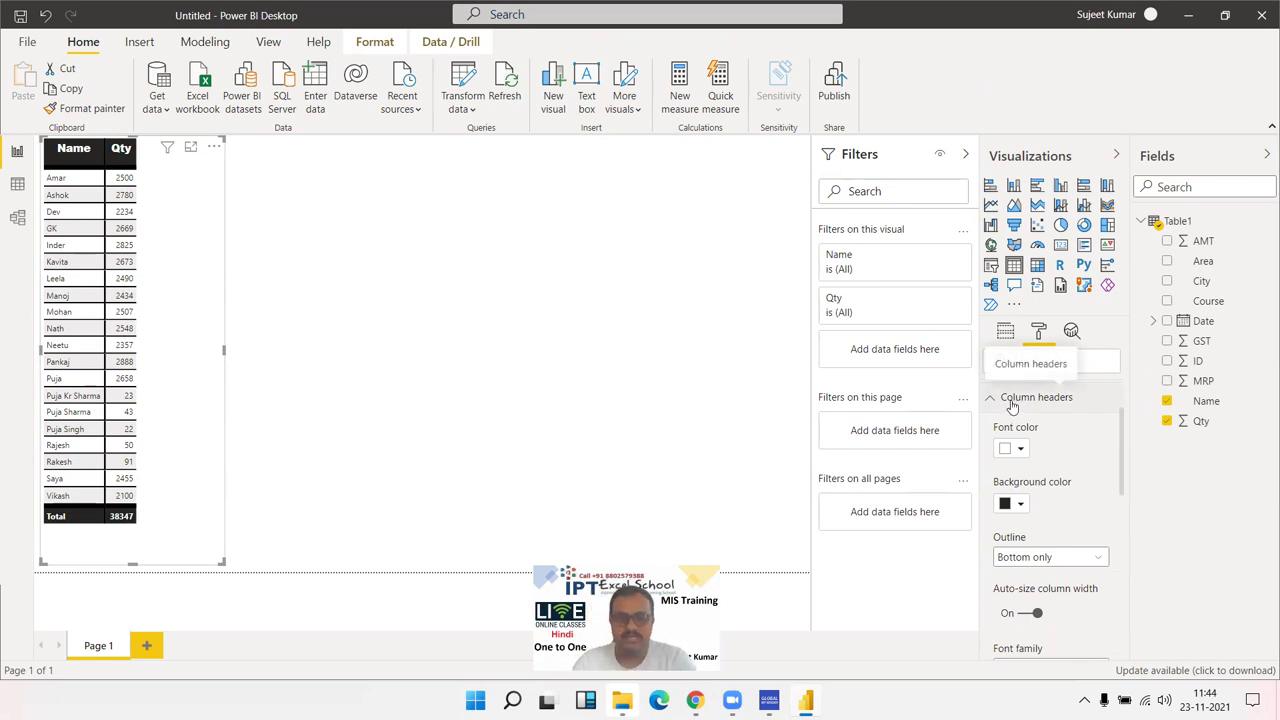
{"action": "left_click", "coordinate": [1018, 508]}
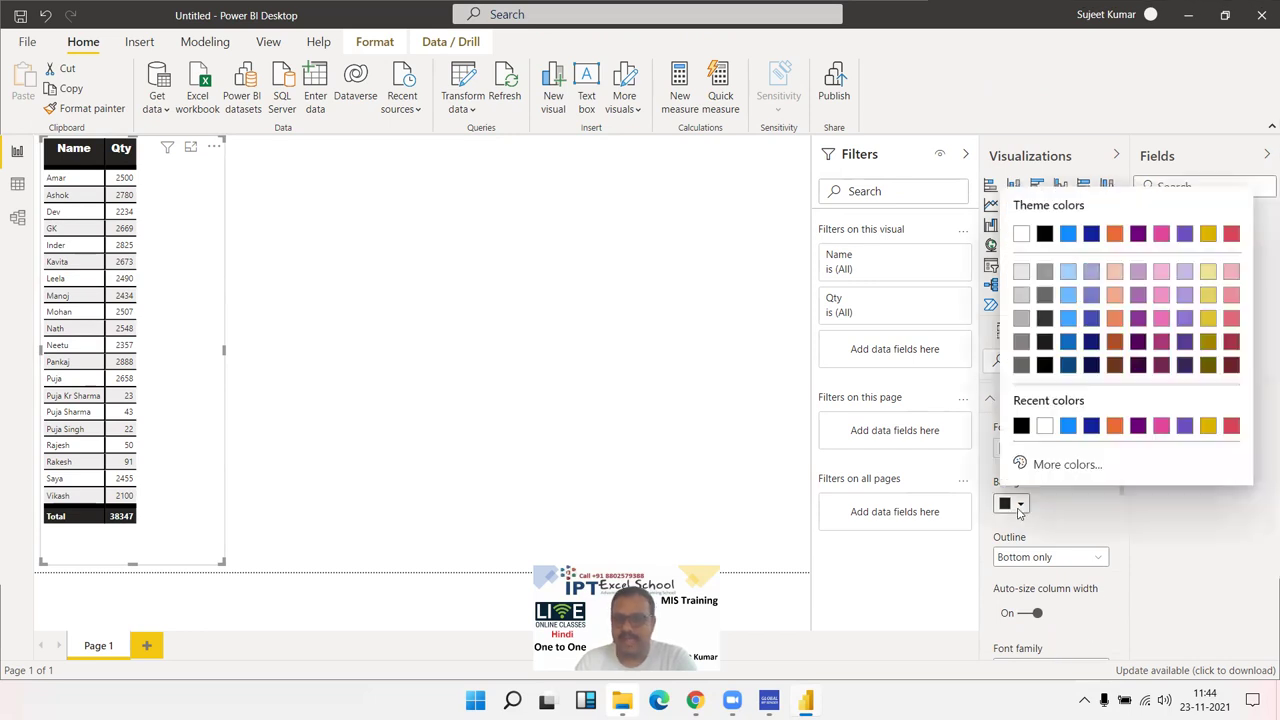
{"action": "left_click", "coordinate": [1091, 234]}
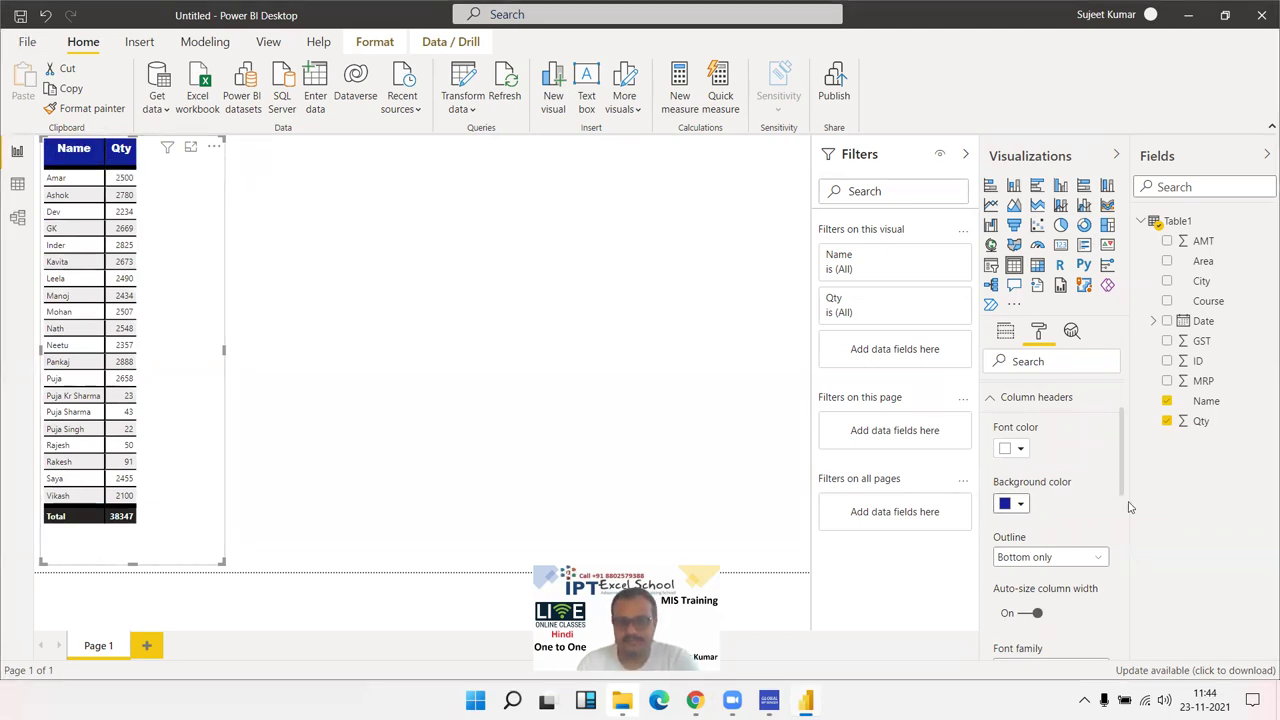
{"action": "left_click_drag", "start_coordinate": [1121, 461], "coordinate": [1121, 602]}
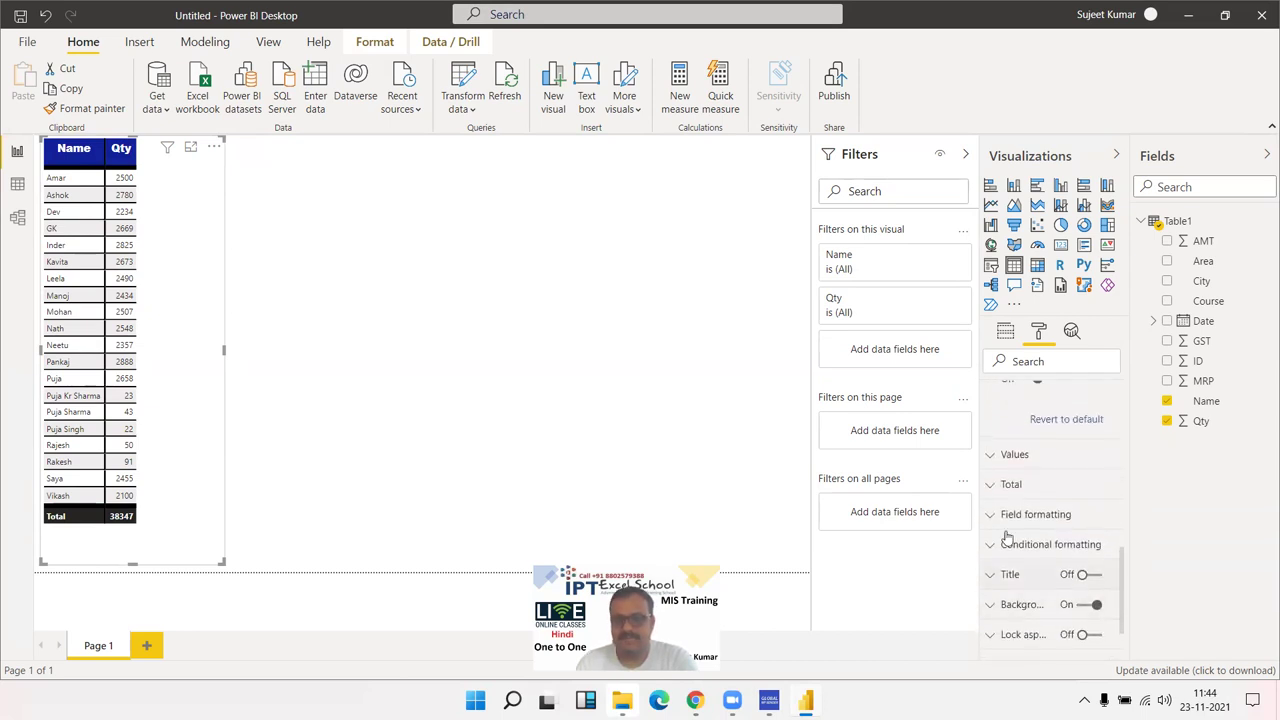
Colour the table's value text red, keeping the white background
{"action": "left_click", "coordinate": [1007, 460]}
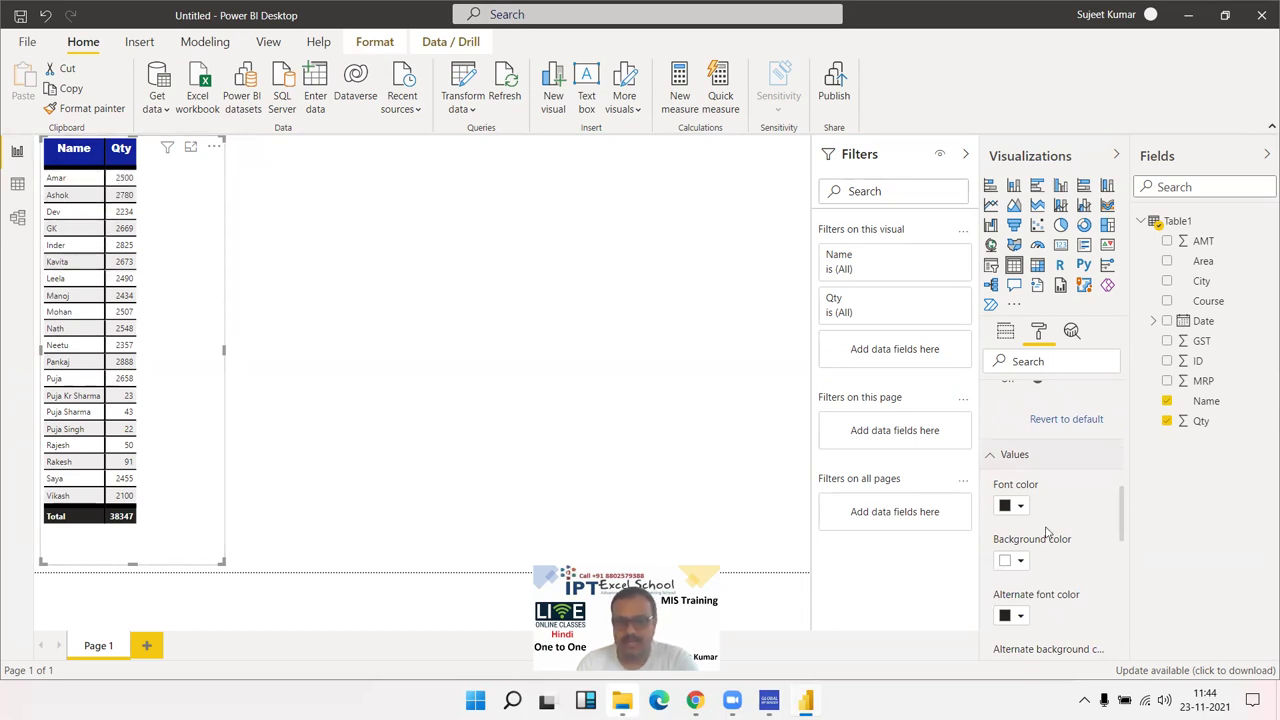
{"action": "left_click", "coordinate": [1018, 508]}
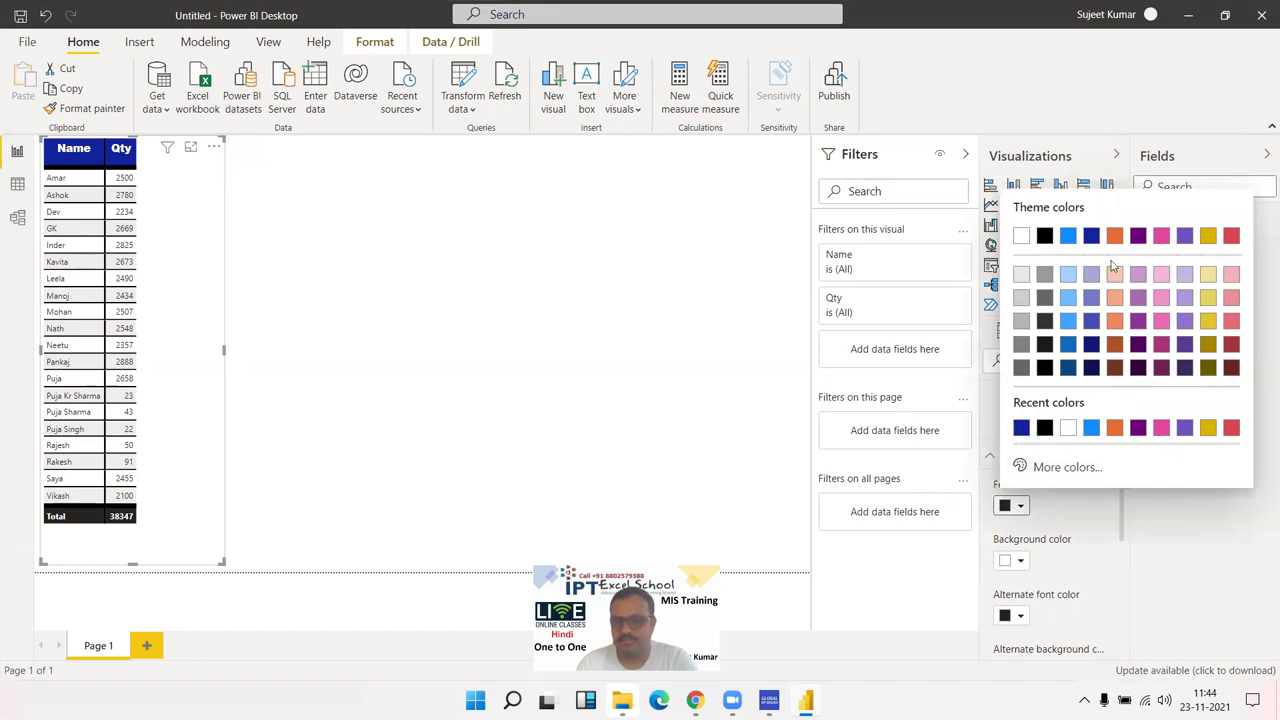
{"action": "left_click", "coordinate": [1137, 236]}
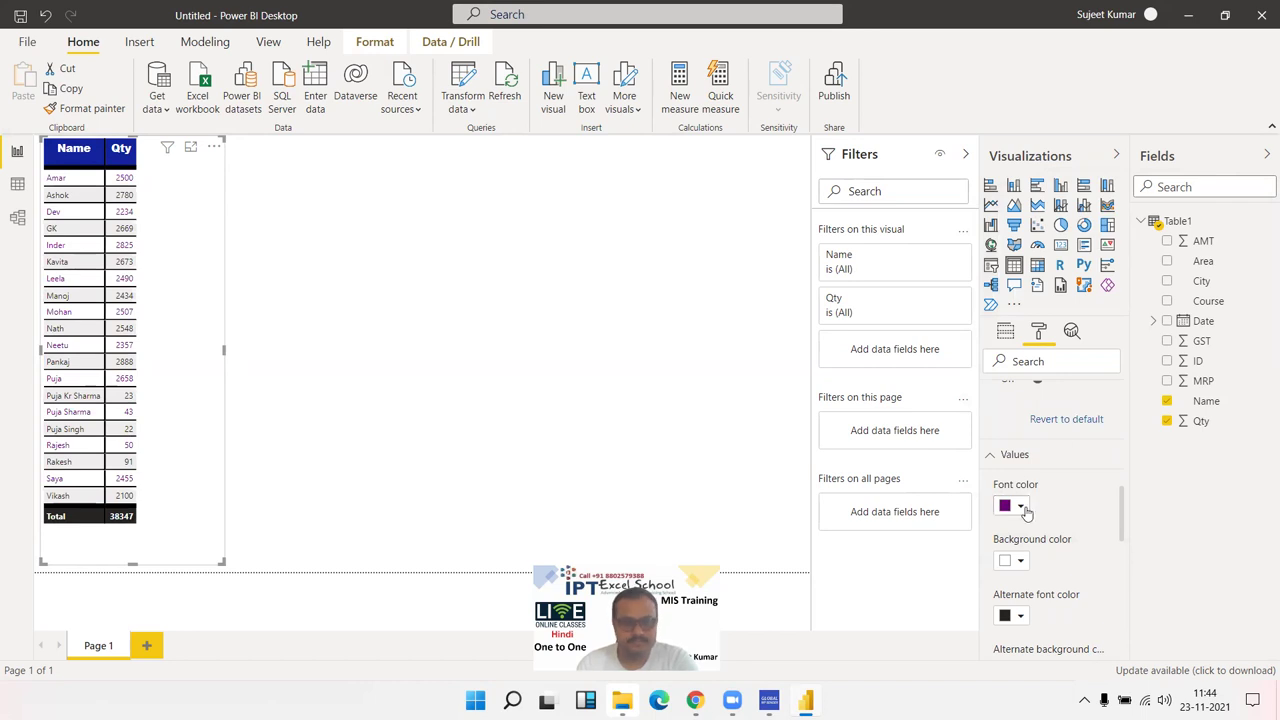
{"action": "left_click", "coordinate": [1020, 508]}
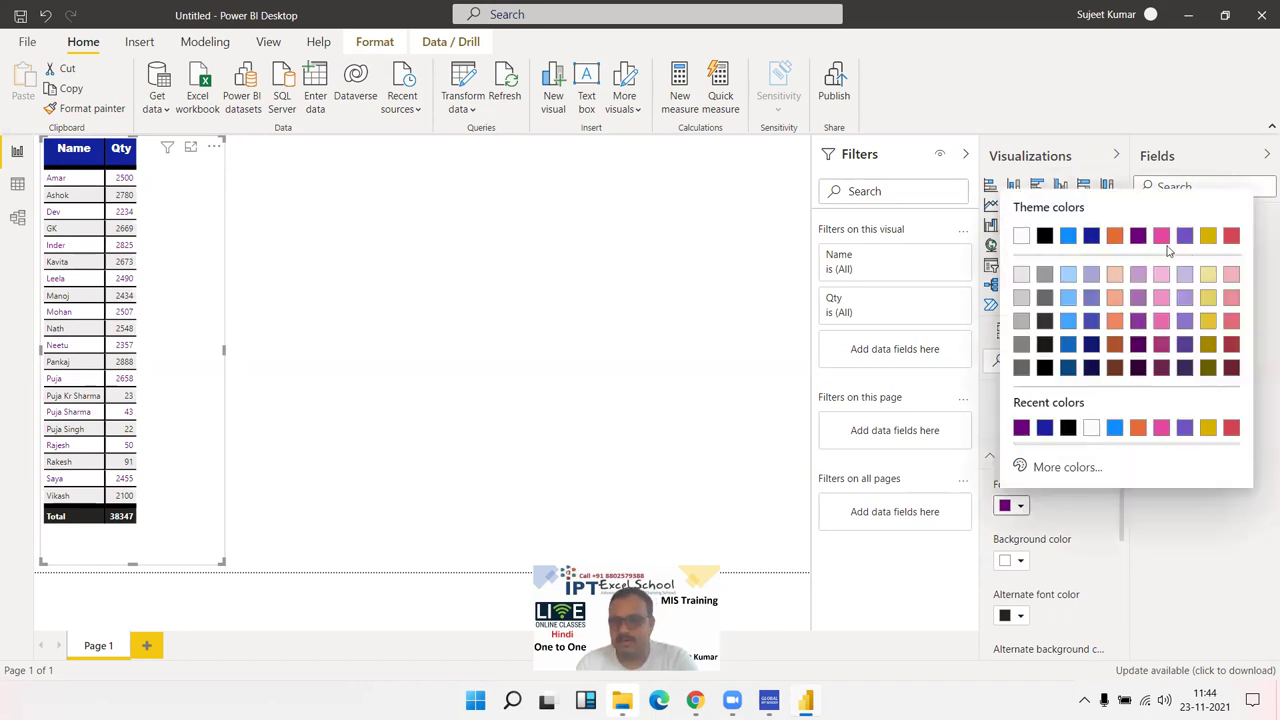
{"action": "left_click", "coordinate": [1231, 237]}
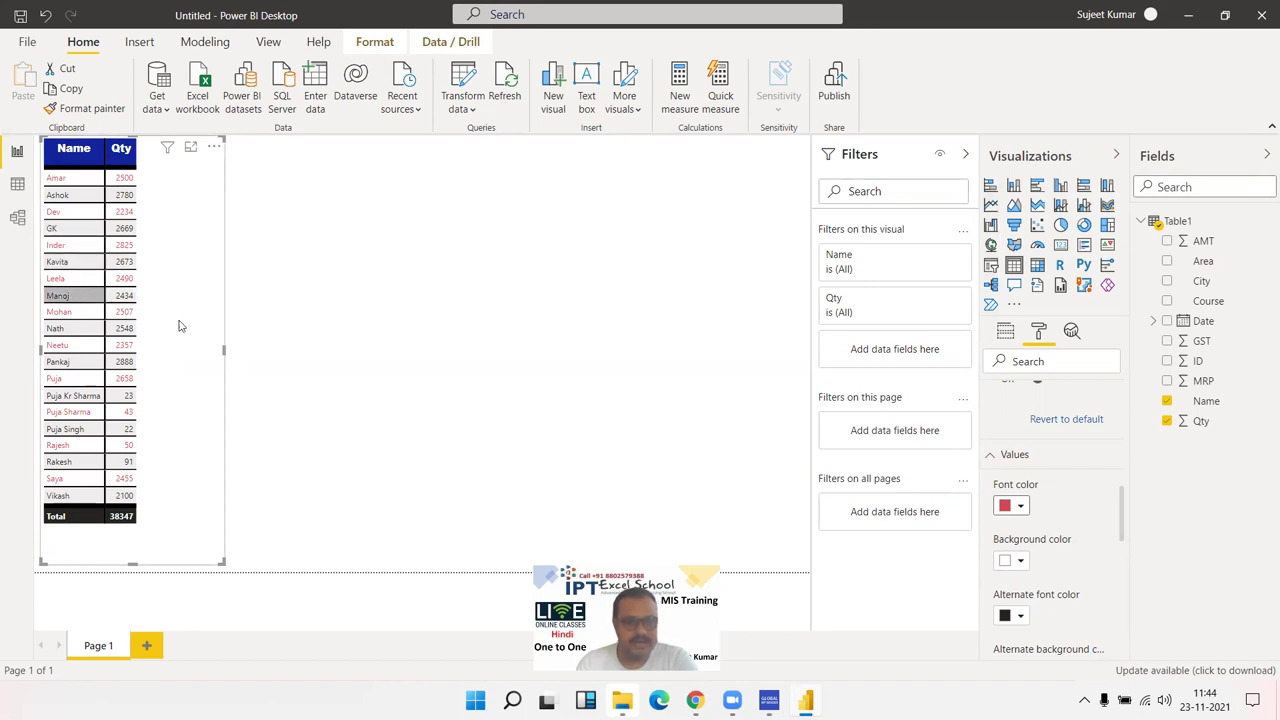
{"action": "left_click", "coordinate": [1021, 561]}
{"action": "left_click", "coordinate": [1029, 563]}
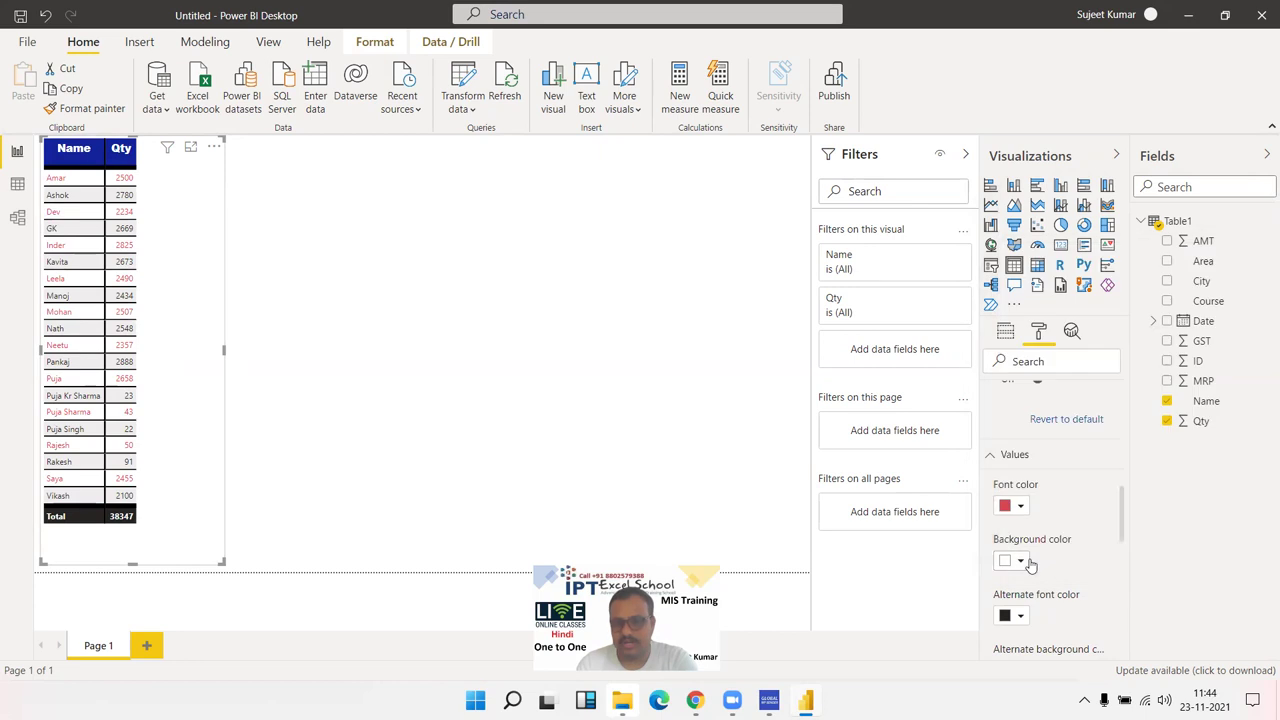
{"action": "left_click_drag", "start_coordinate": [1119, 523], "coordinate": [1117, 550]}
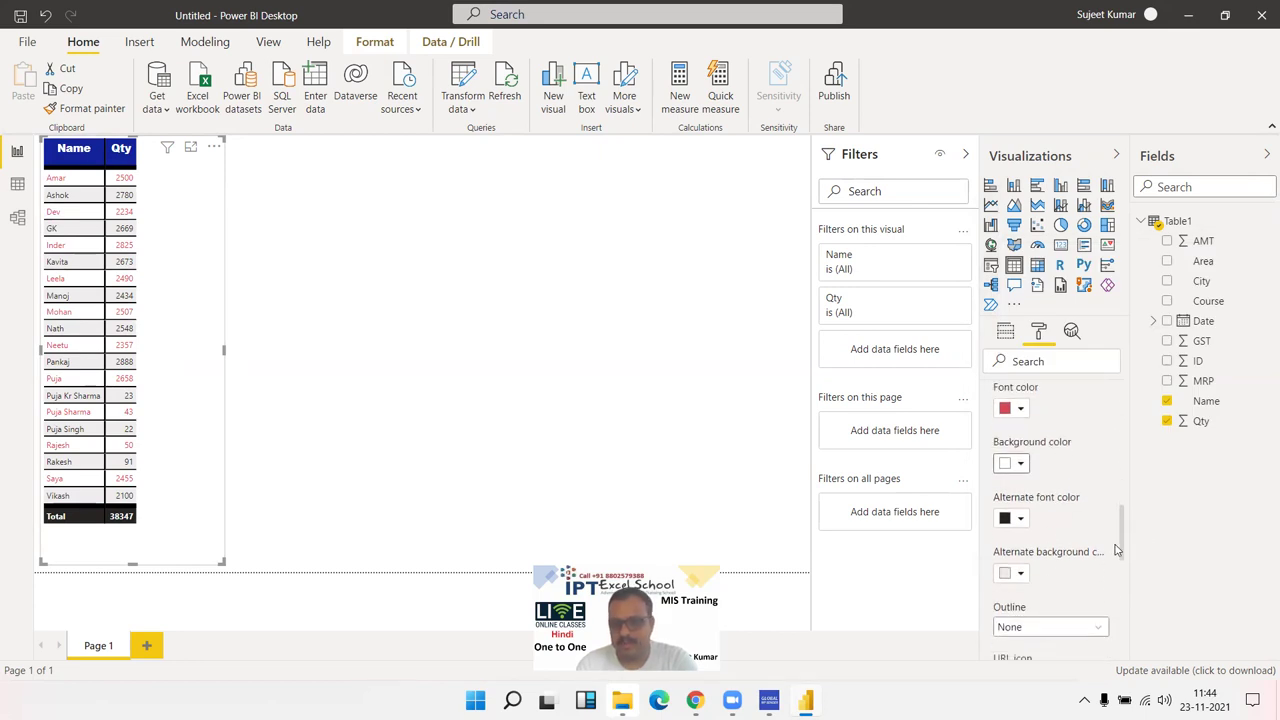
Give alternate rows a black background with white text
{"action": "left_click", "coordinate": [1004, 512]}
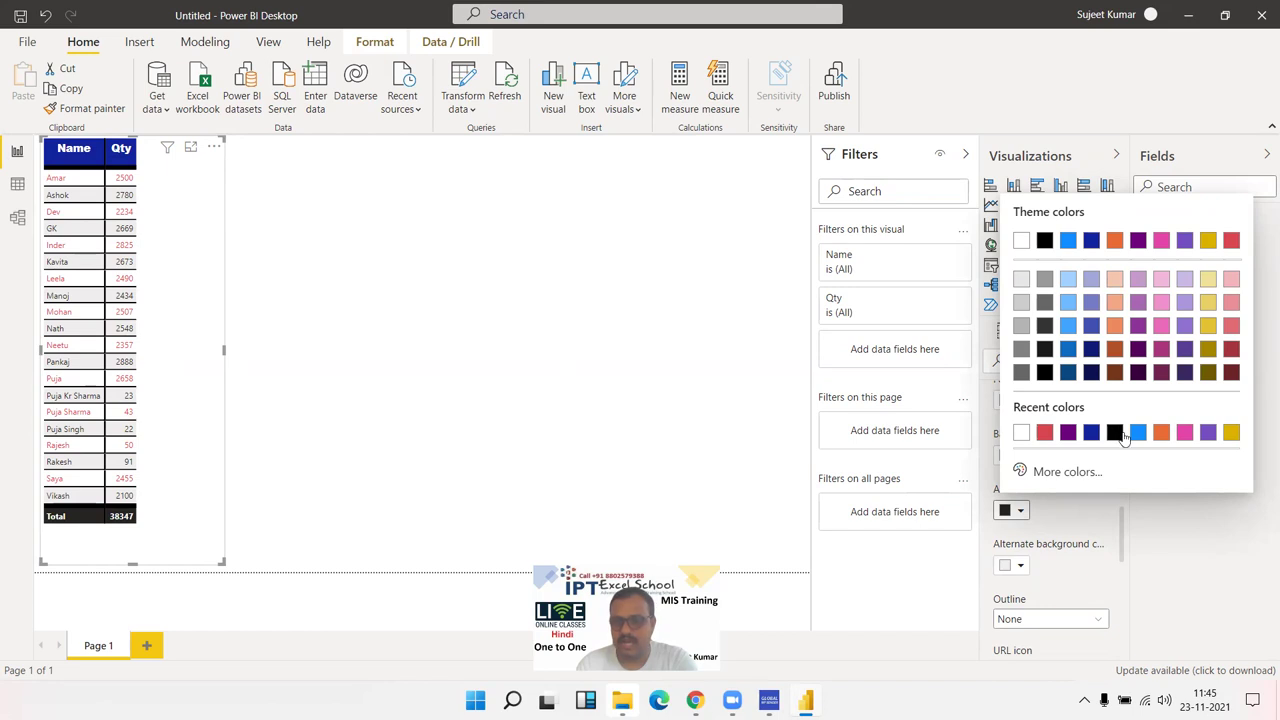
{"action": "left_click", "coordinate": [1093, 241]}
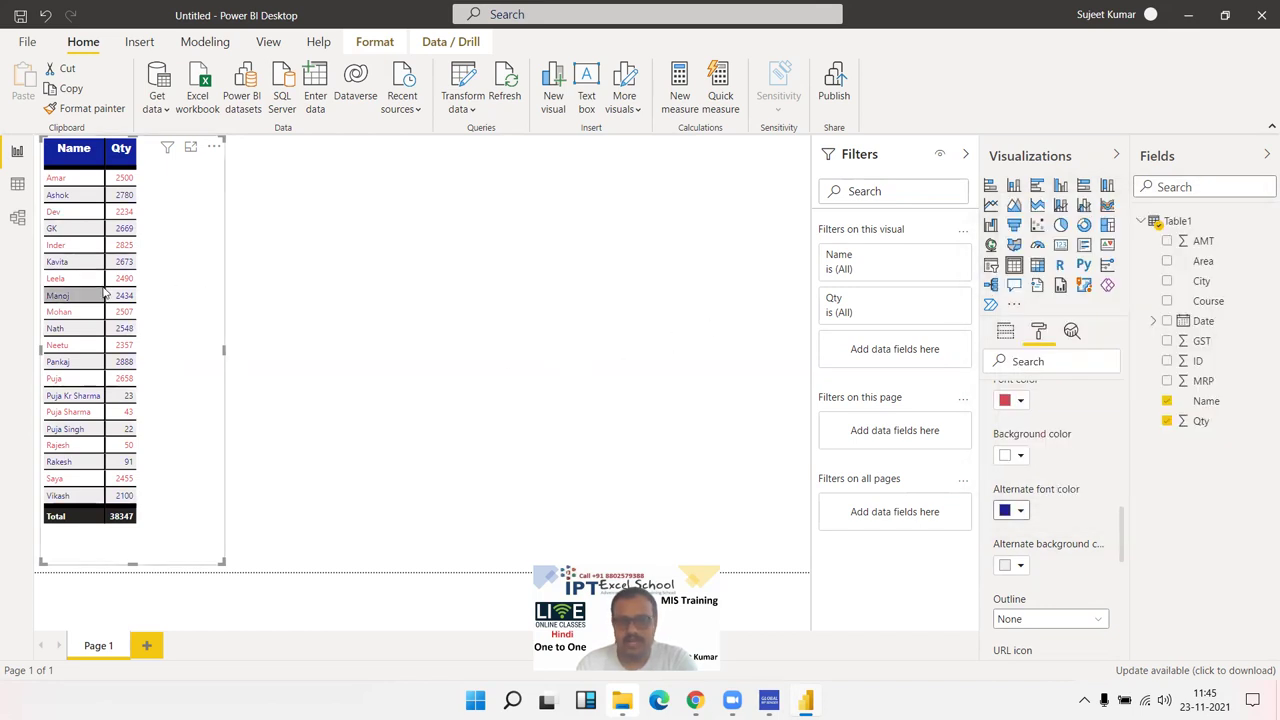
{"action": "left_click", "coordinate": [1020, 567]}
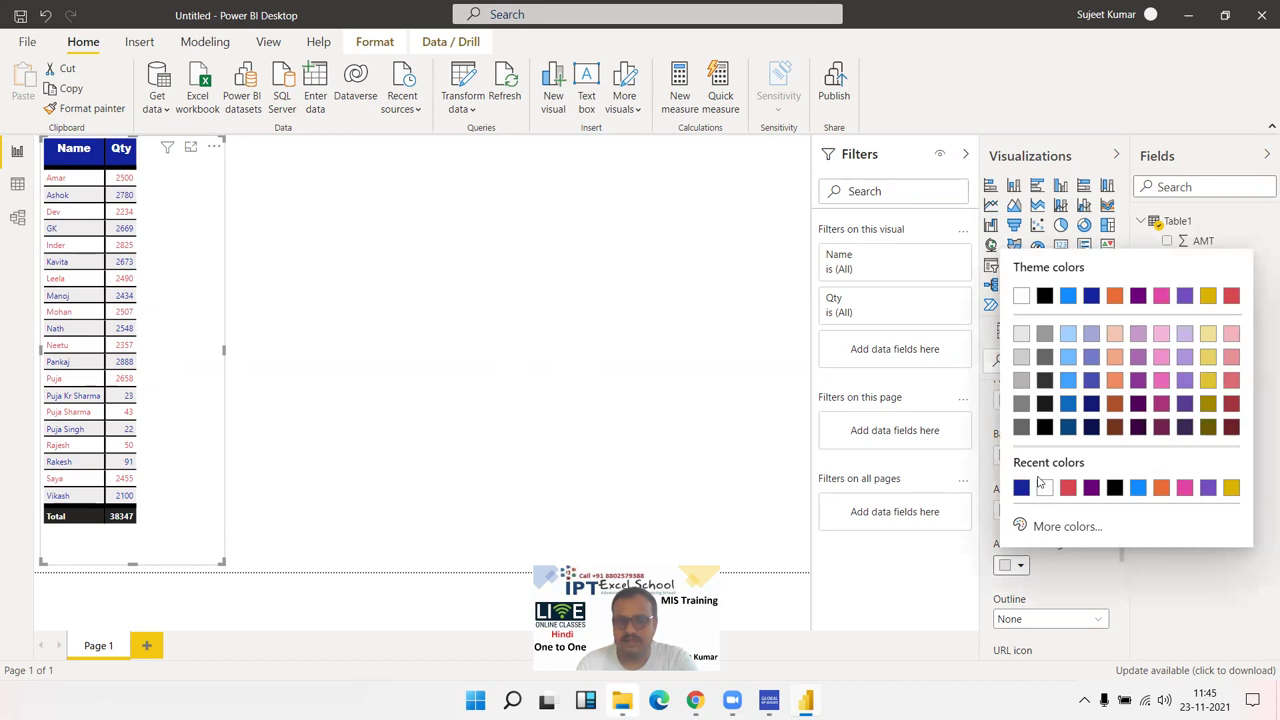
{"action": "left_click", "coordinate": [1021, 296]}
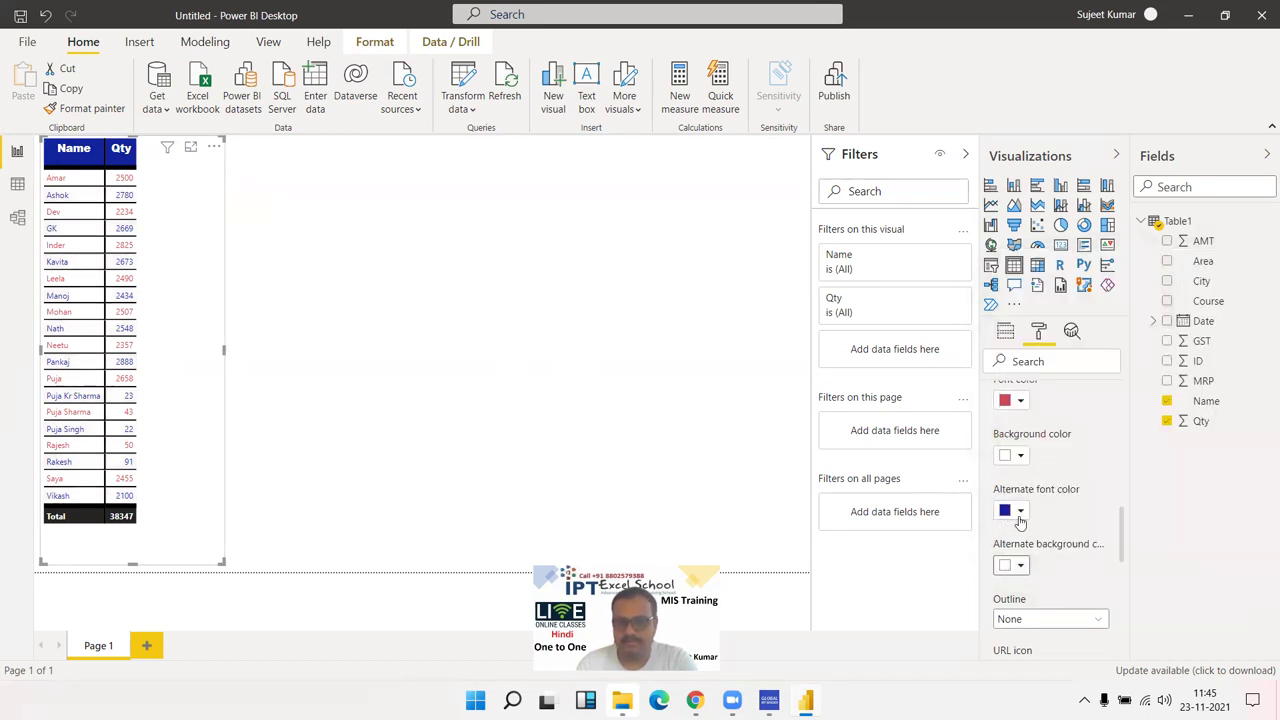
{"action": "left_click", "coordinate": [1019, 514]}
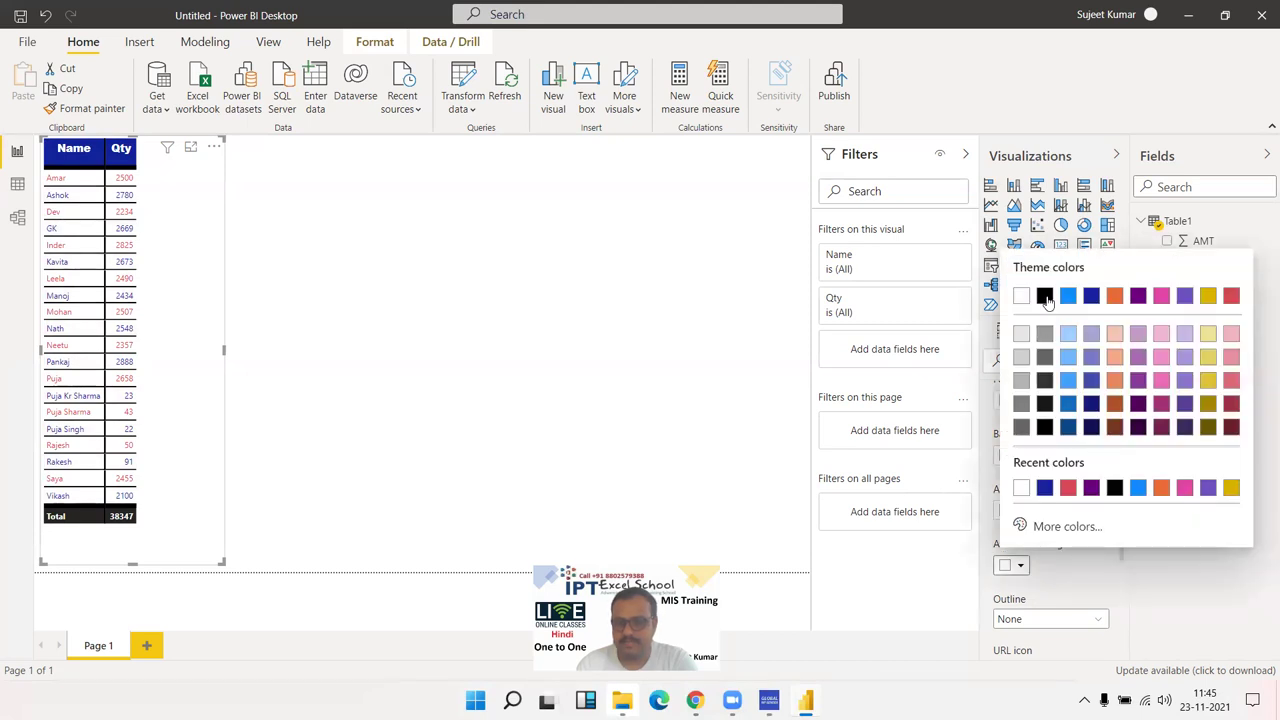
{"action": "left_click", "coordinate": [1044, 296]}
{"action": "left_click", "coordinate": [1021, 511]}
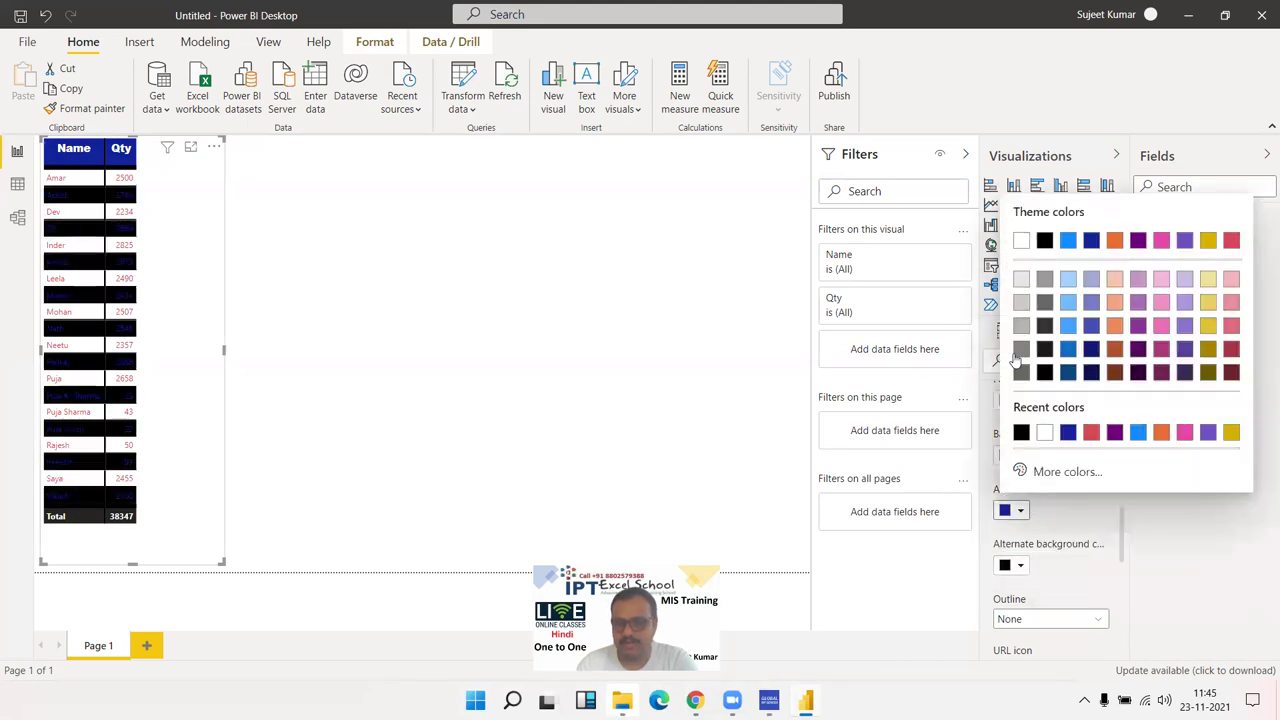
{"action": "left_click", "coordinate": [1021, 240]}
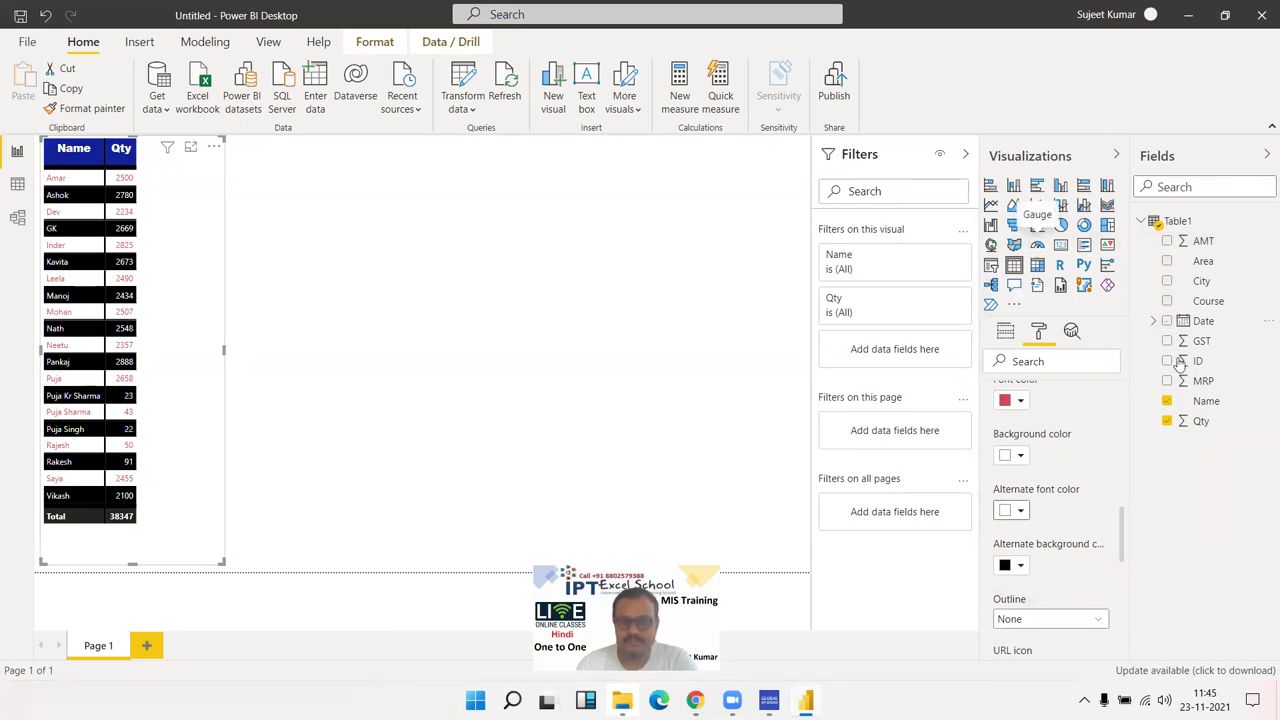
Expand the Total settings and toggle the table's total row off and back on
{"action": "scroll", "coordinate": [1058, 448], "scroll_direction": "down", "scroll_amount": 4}
{"action": "scroll", "coordinate": [1056, 451], "scroll_direction": "down", "scroll_amount": 1}
{"action": "scroll", "coordinate": [1056, 450], "scroll_direction": "down", "scroll_amount": 3}
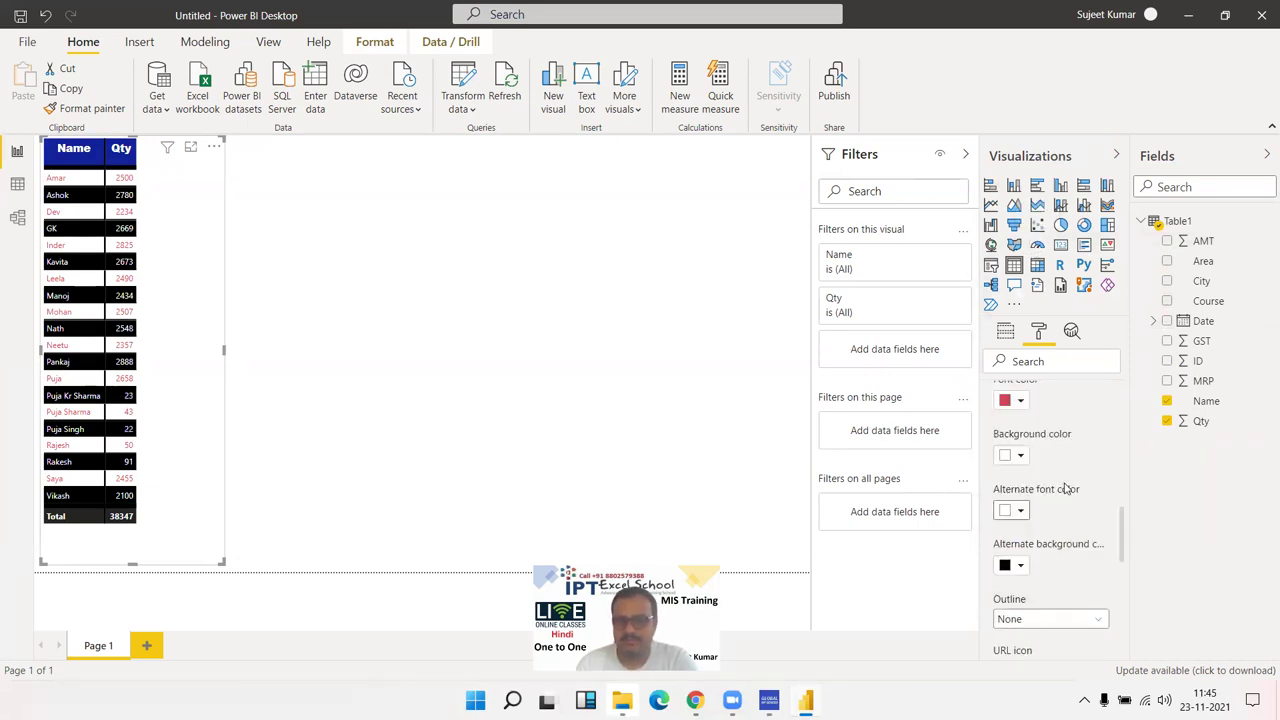
{"action": "scroll", "coordinate": [1066, 490], "scroll_direction": "down", "scroll_amount": 3}
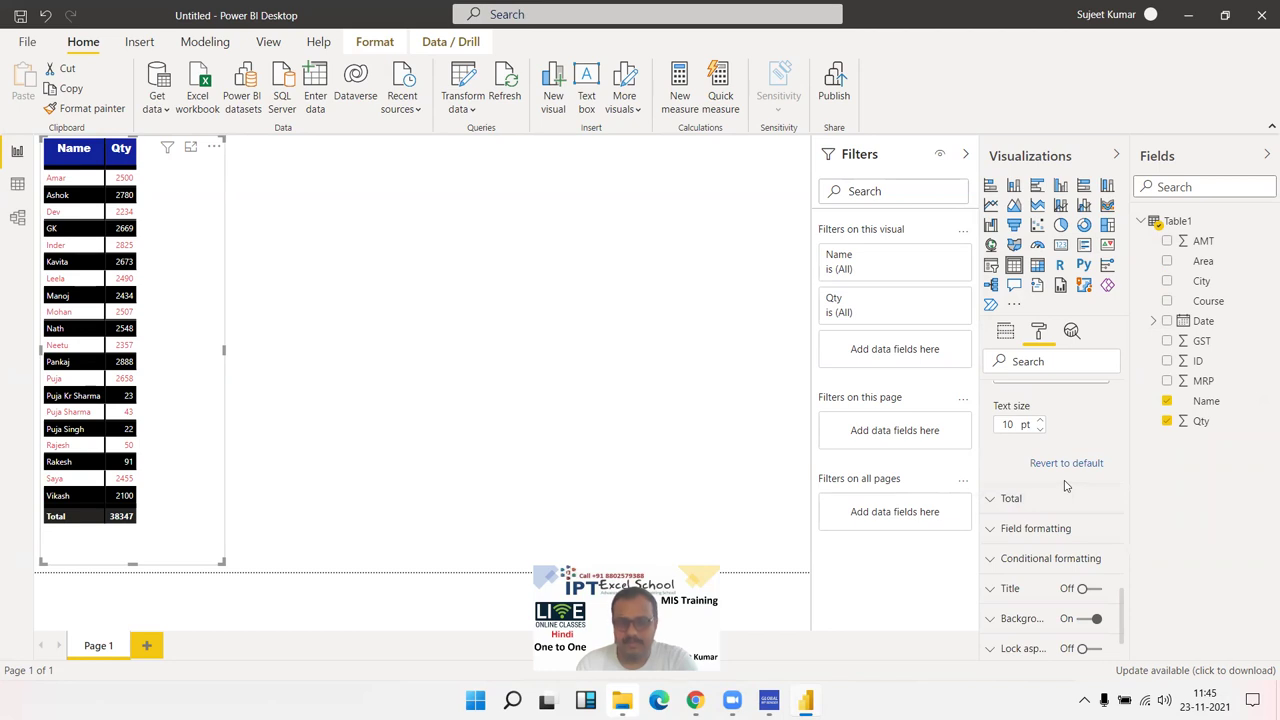
{"action": "scroll", "coordinate": [1065, 485], "scroll_direction": "up", "scroll_amount": 3}
{"action": "scroll", "coordinate": [1065, 485], "scroll_direction": "up", "scroll_amount": 3}
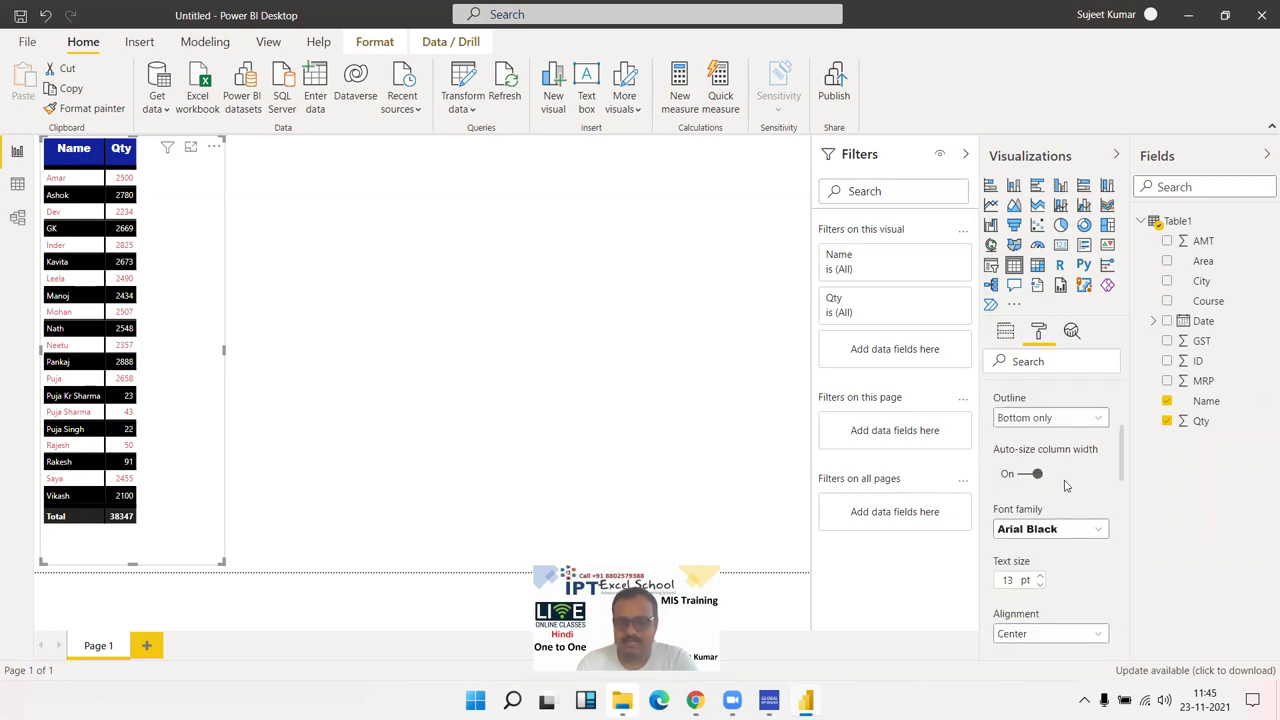
{"action": "scroll", "coordinate": [1065, 485], "scroll_direction": "up", "scroll_amount": 3}
{"action": "left_click", "coordinate": [988, 485]}
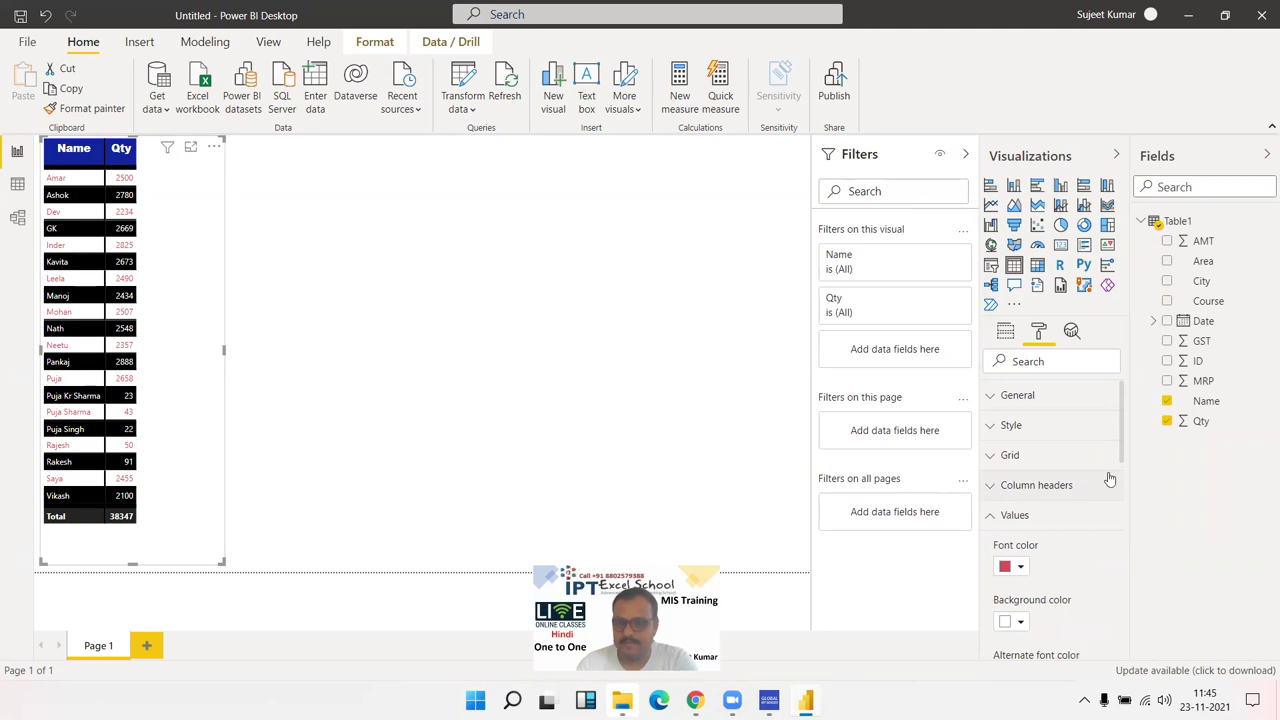
{"action": "left_click", "coordinate": [995, 515]}
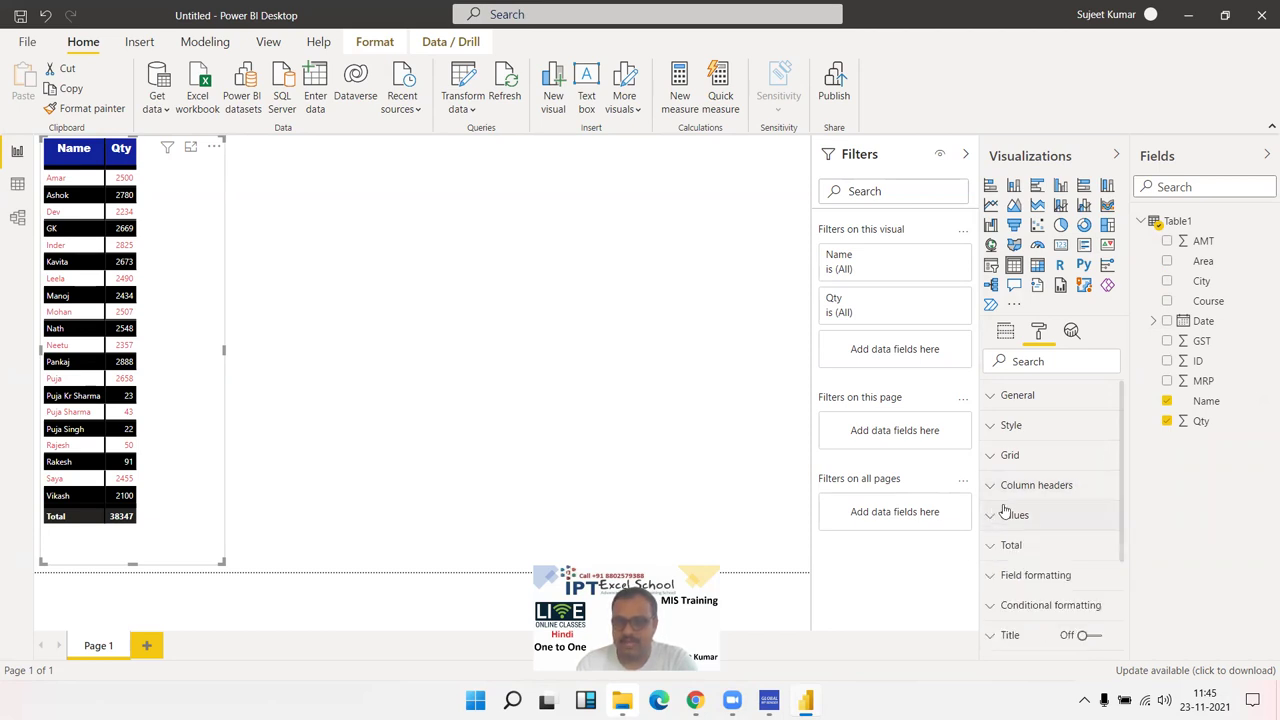
{"action": "left_click", "coordinate": [1000, 545]}
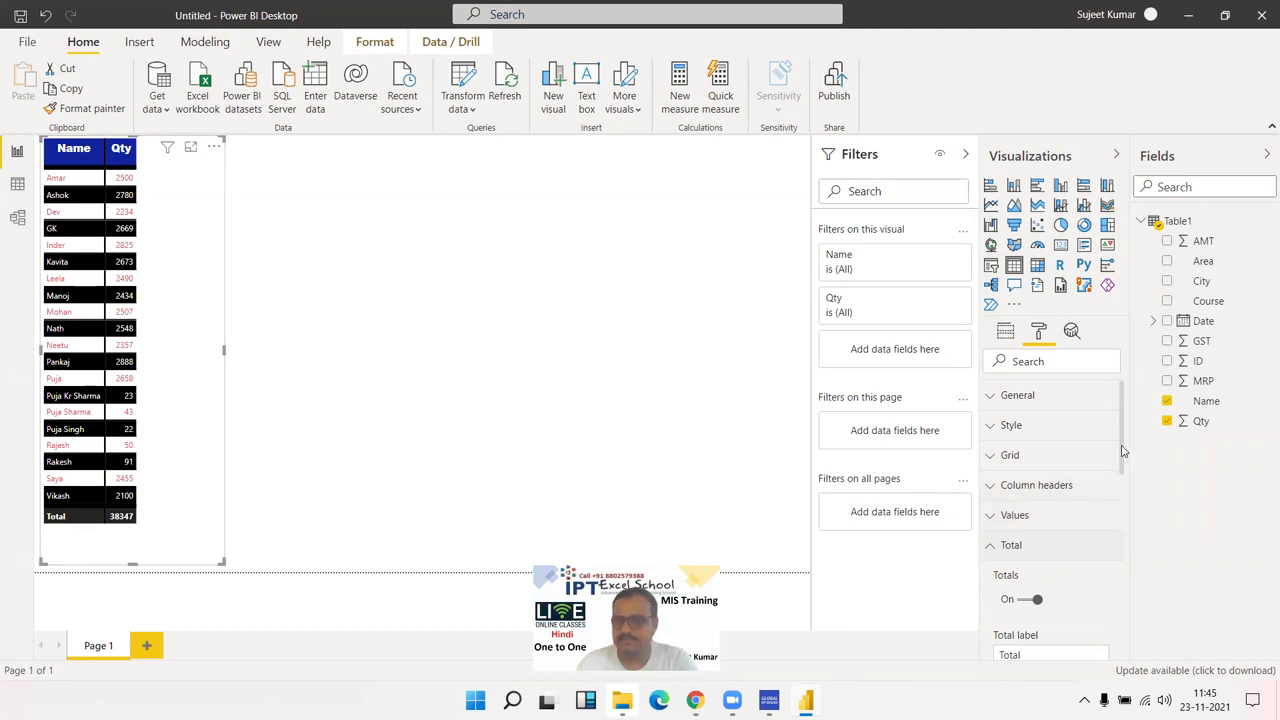
{"action": "left_click_drag", "start_coordinate": [1125, 449], "coordinate": [1128, 500]}
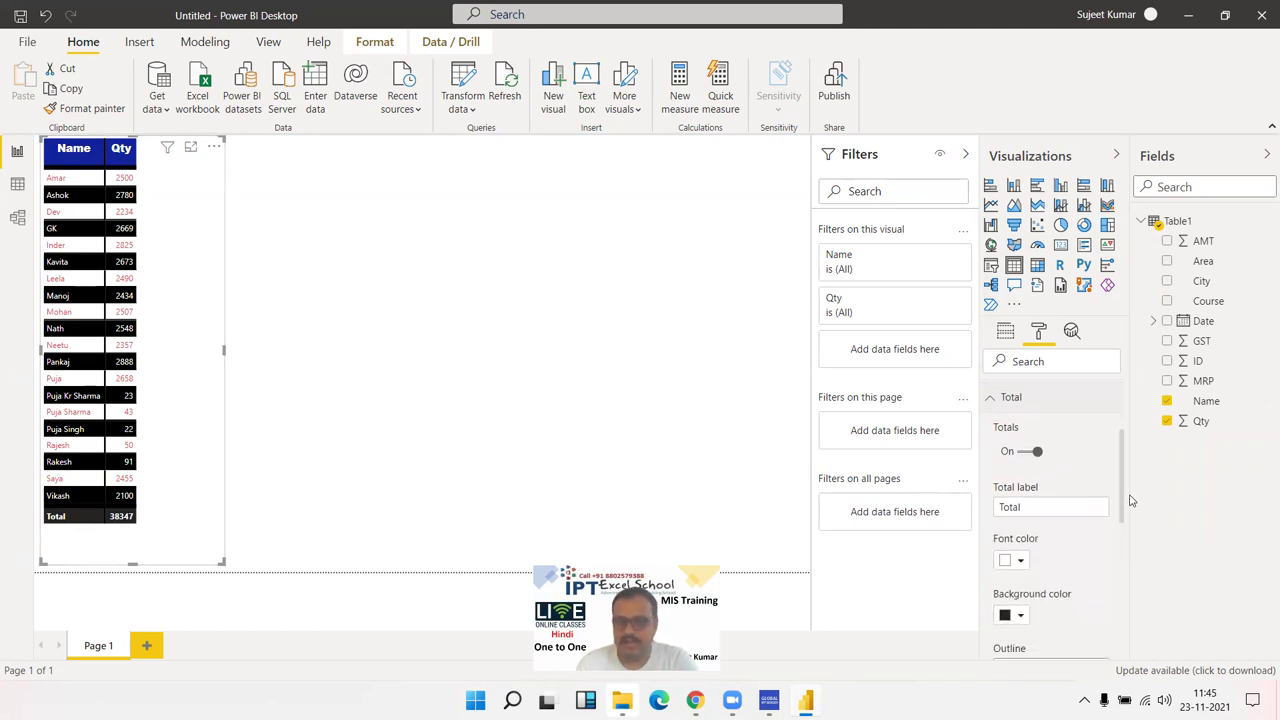
{"action": "left_click", "coordinate": [1021, 448]}
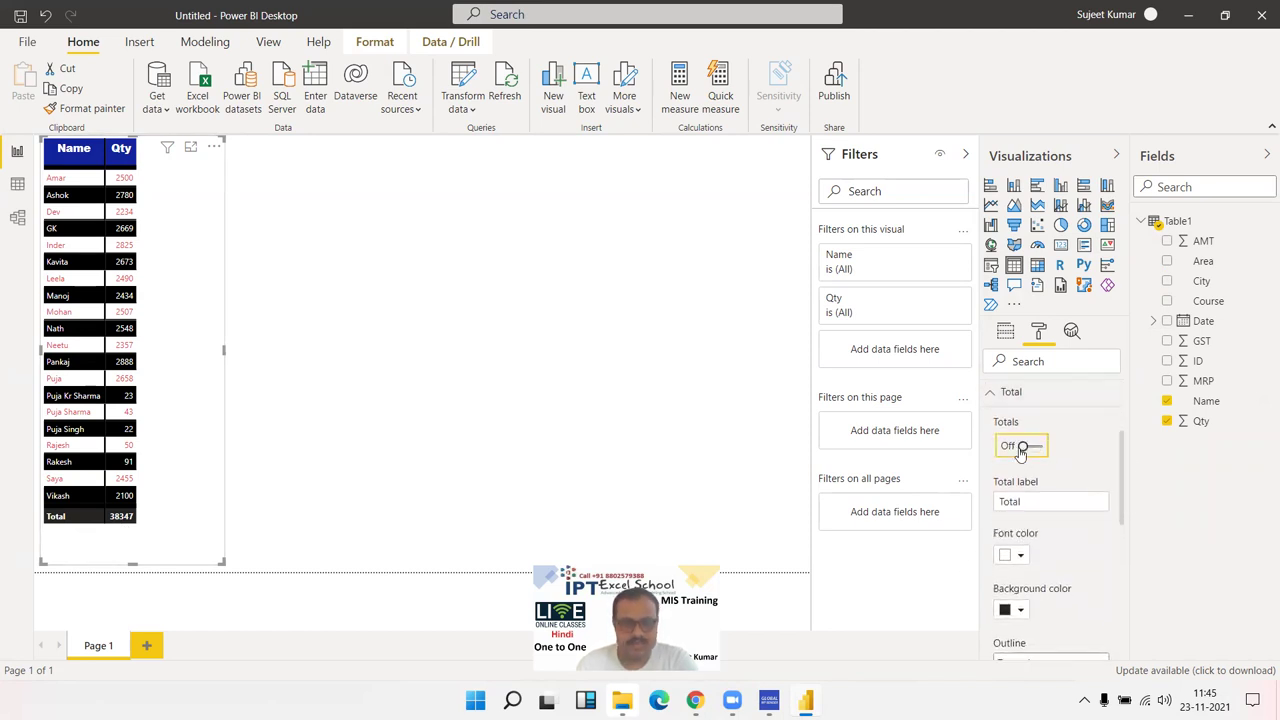
{"action": "left_click", "coordinate": [1021, 448]}
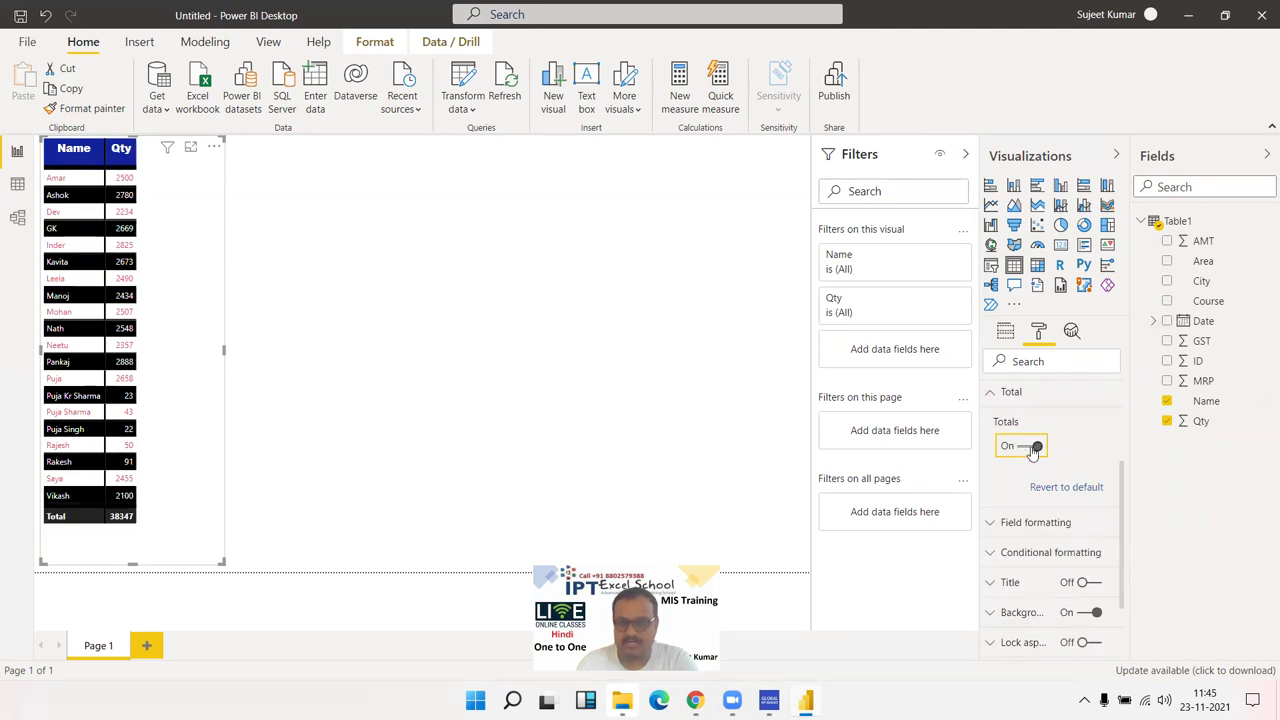
Relabel the total row as 'Sales Qty'
{"action": "scroll", "coordinate": [1053, 463], "scroll_direction": "down", "scroll_amount": 1}
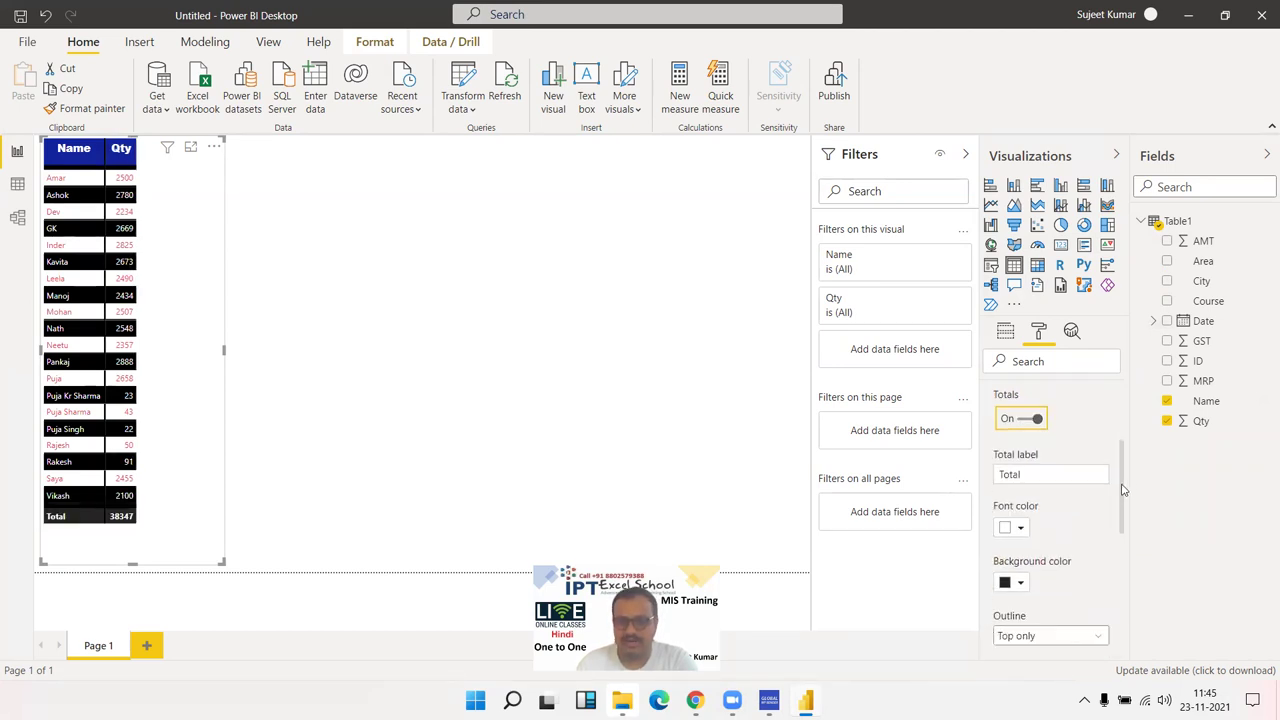
{"action": "left_click", "coordinate": [1039, 443]}
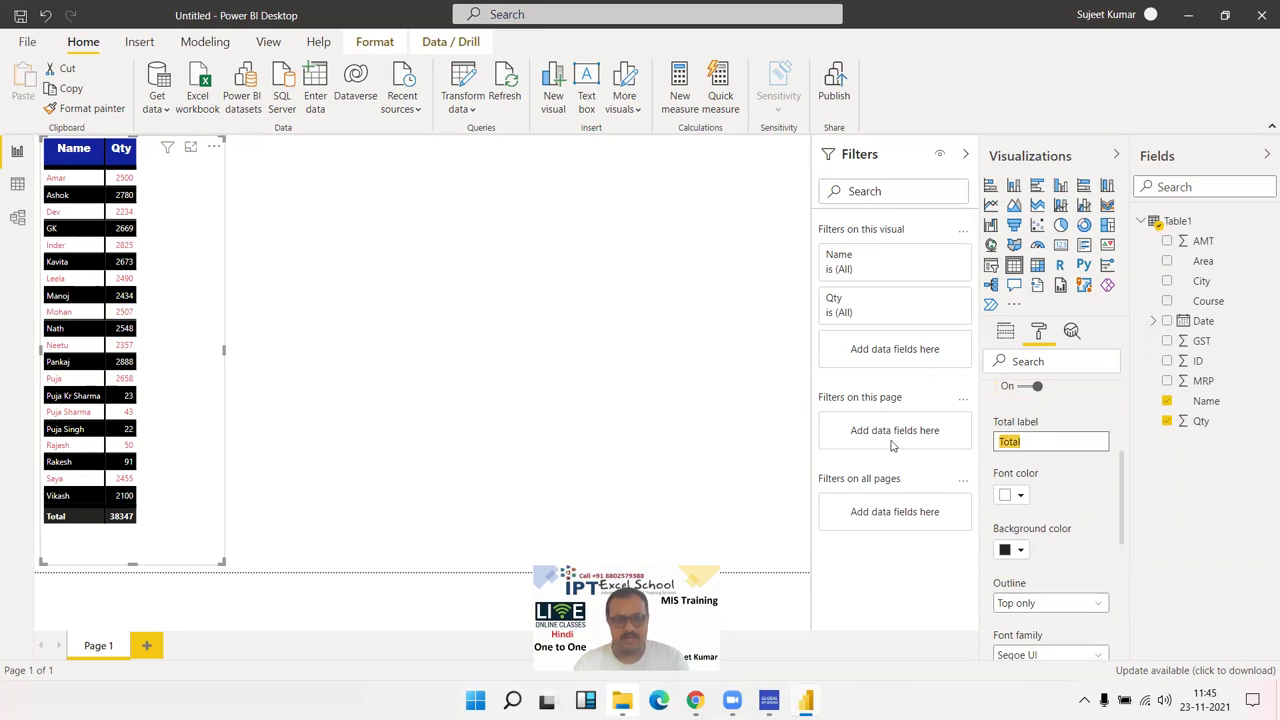
{"action": "type", "text": "Sales"}
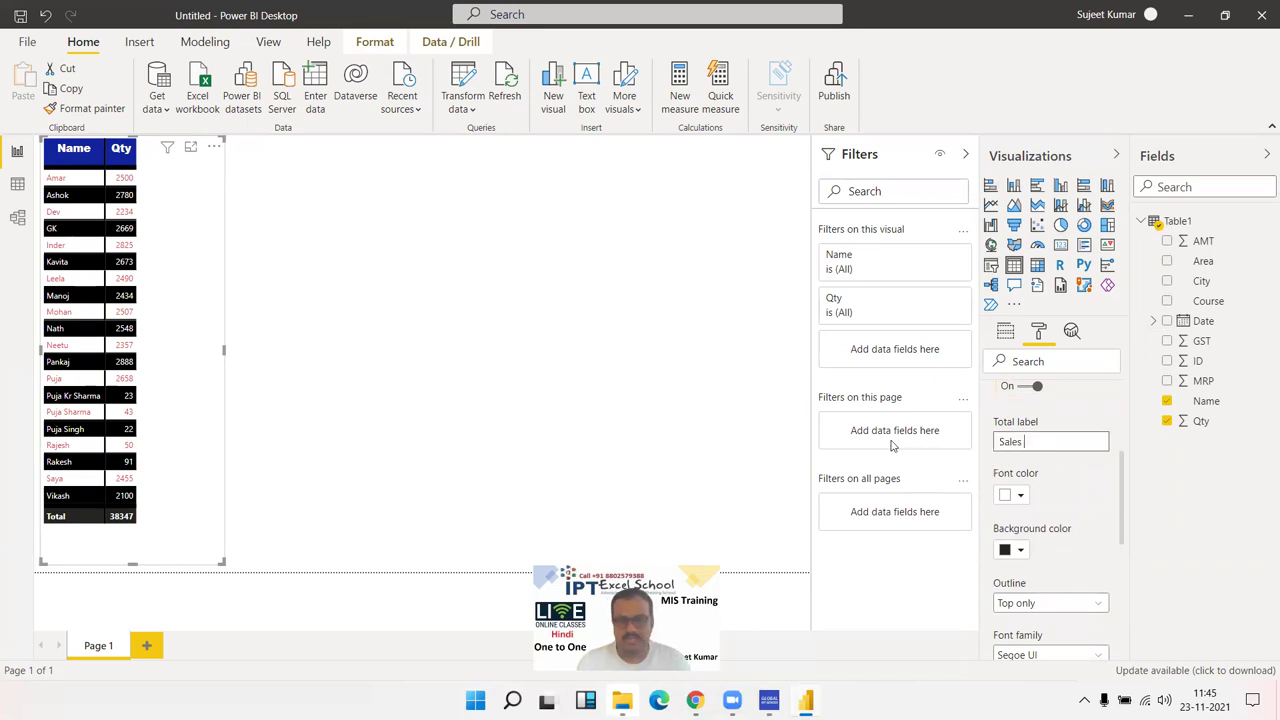
{"action": "type", "text": "ty"}
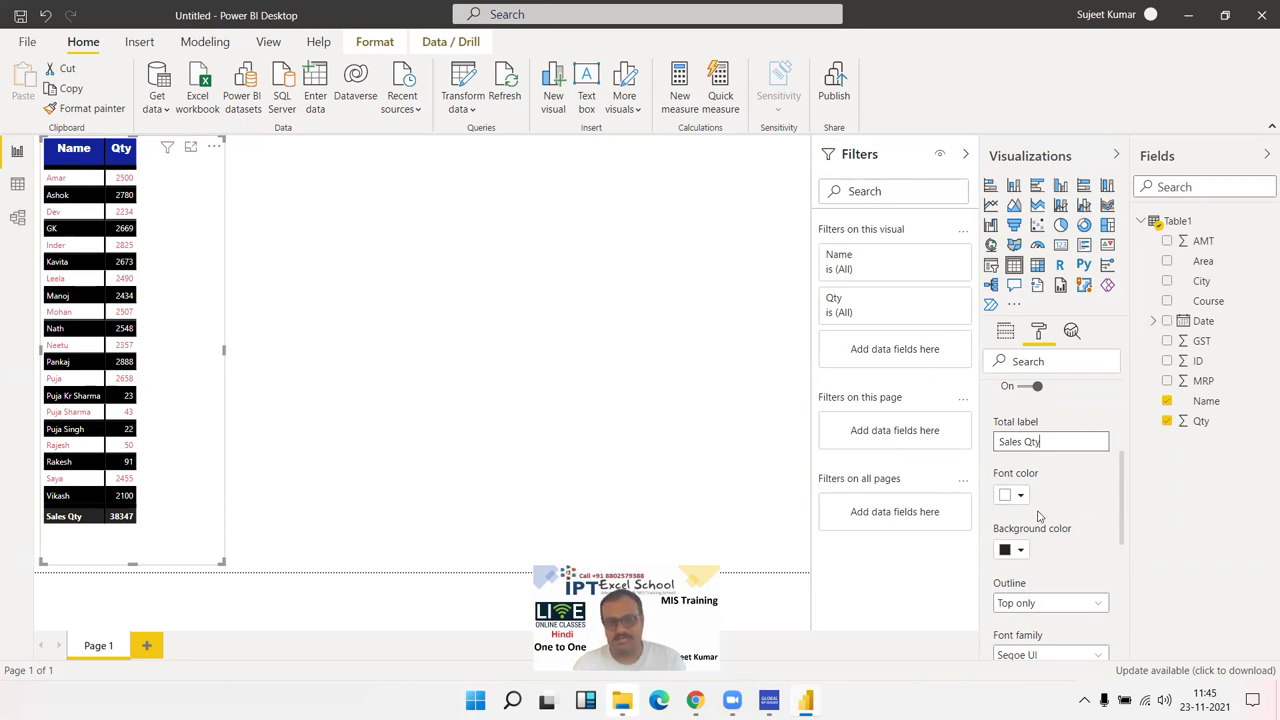
{"action": "left_click_drag", "start_coordinate": [1123, 505], "coordinate": [1118, 583]}
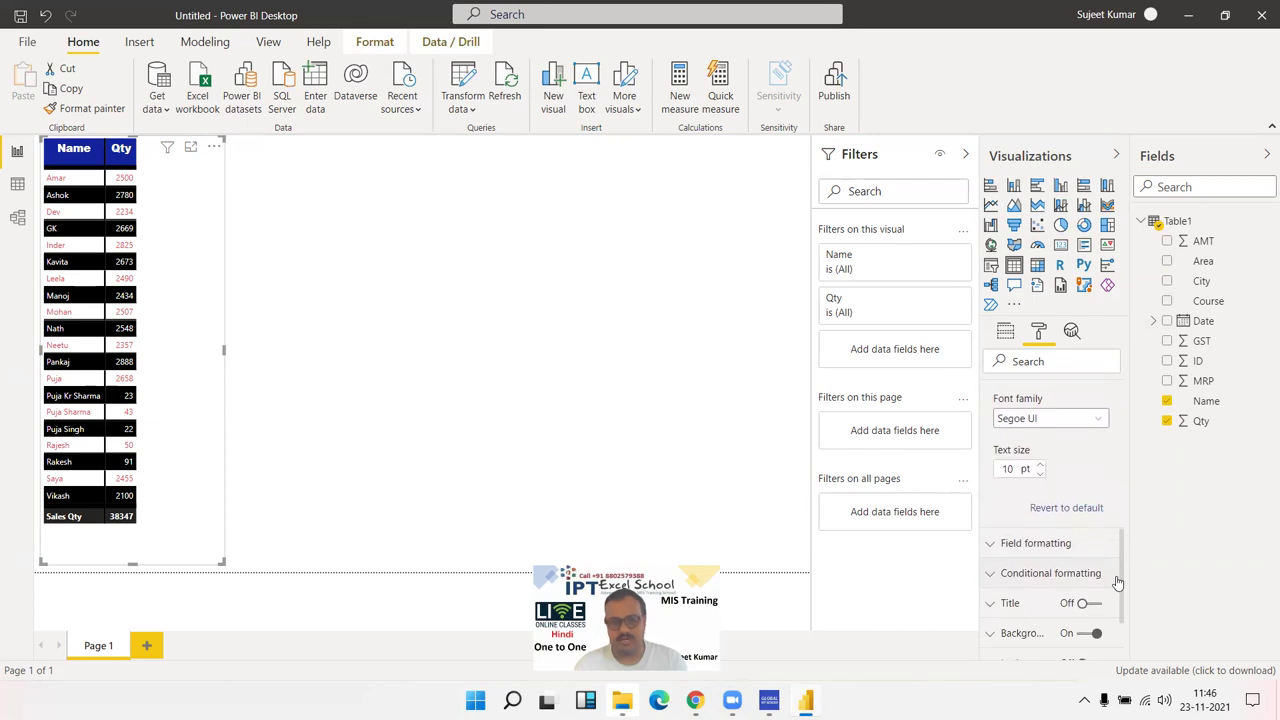
{"action": "scroll", "coordinate": [1115, 588], "scroll_direction": "down", "scroll_amount": 2}
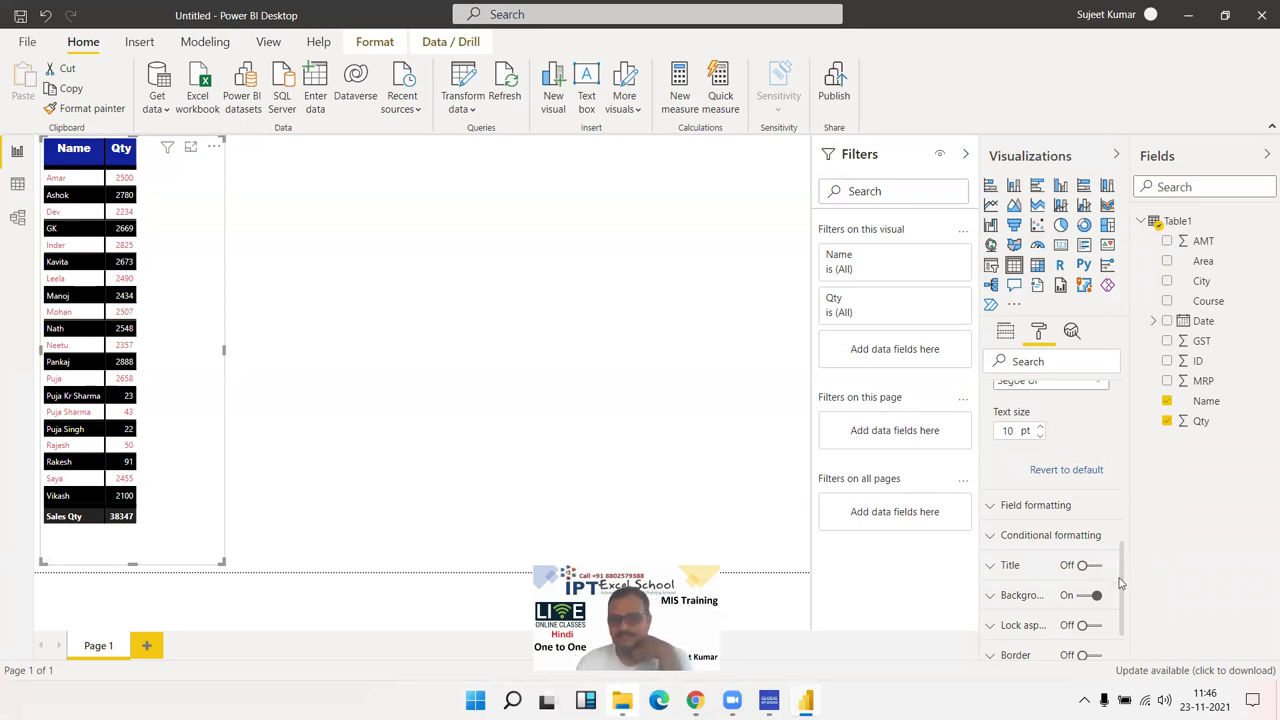
Choose Qty as the field in the table's Conditional formatting settings
{"action": "left_click", "coordinate": [1022, 510]}
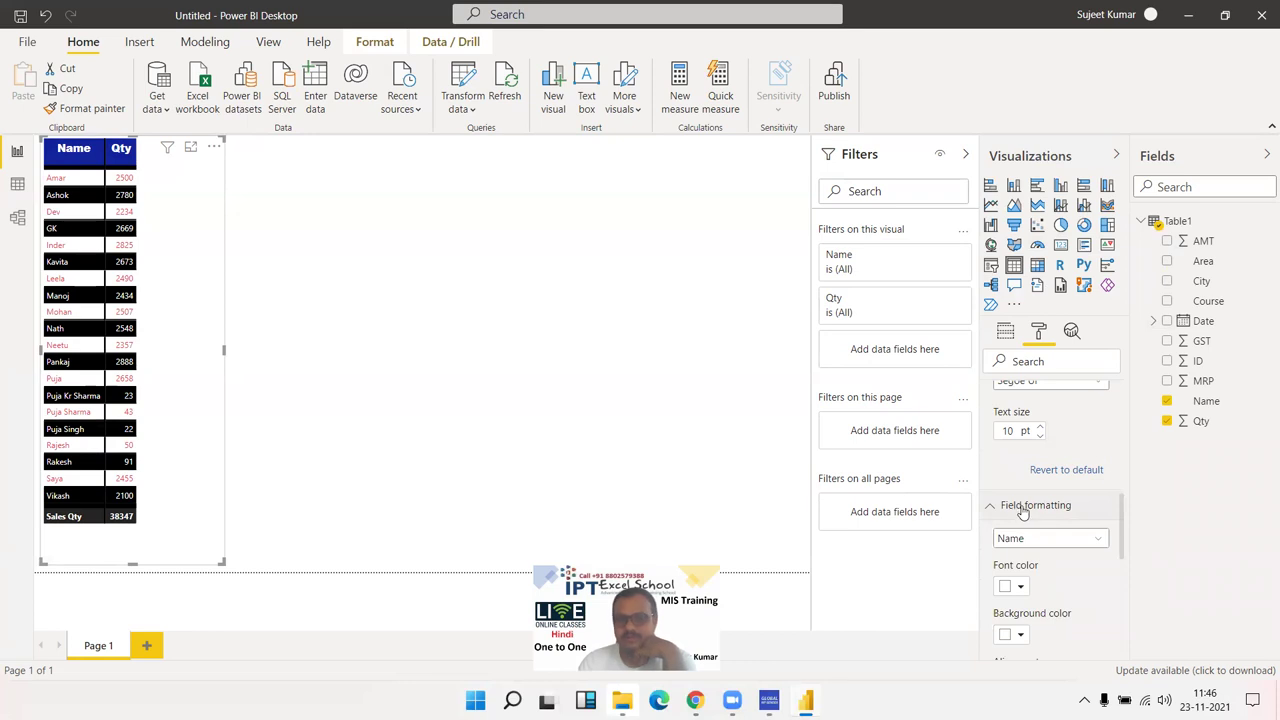
{"action": "left_click", "coordinate": [1022, 508]}
{"action": "left_click", "coordinate": [1012, 540]}
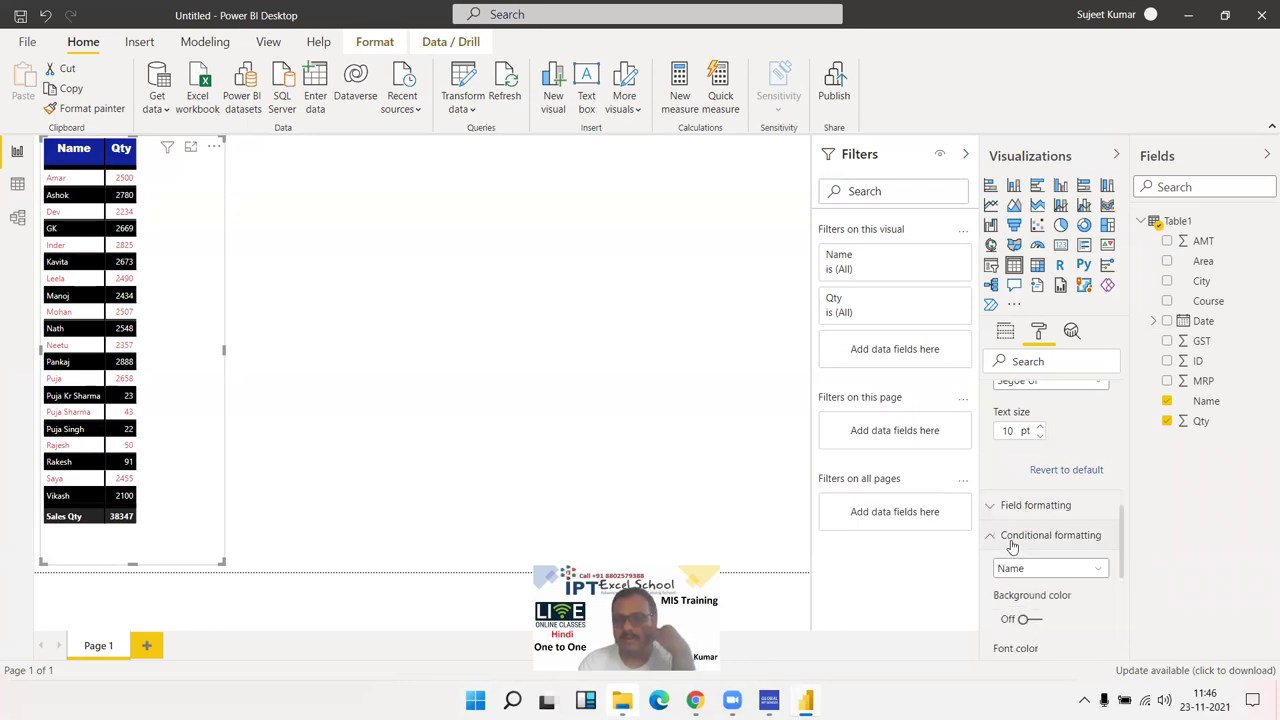
{"action": "left_click", "coordinate": [1101, 569]}
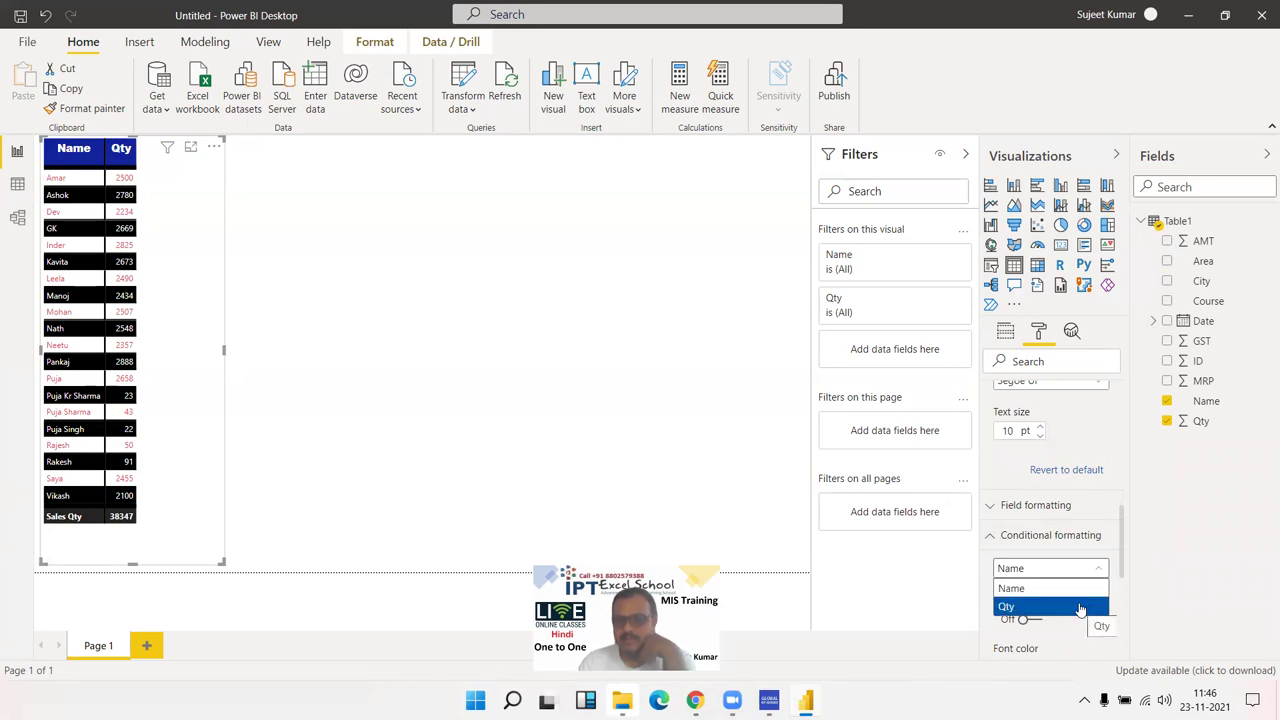
{"action": "left_click", "coordinate": [1080, 607]}
{"action": "mouse_move", "coordinate": [1122, 540]}
{"action": "left_mouse_down"}
{"action": "mouse_move", "coordinate": [1122, 609]}
{"action": "mouse_move", "coordinate": [1126, 591]}
{"action": "left_mouse_up"}
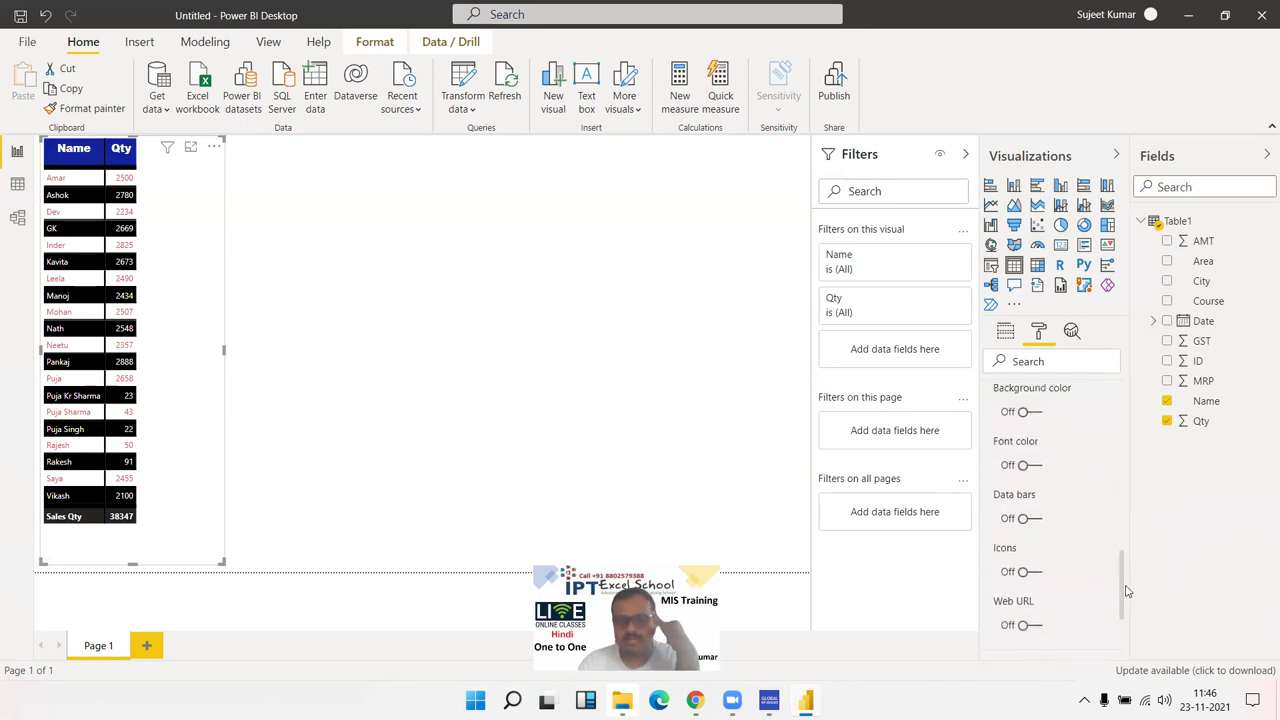
{"action": "left_click_drag", "start_coordinate": [1126, 591], "coordinate": [1130, 585]}
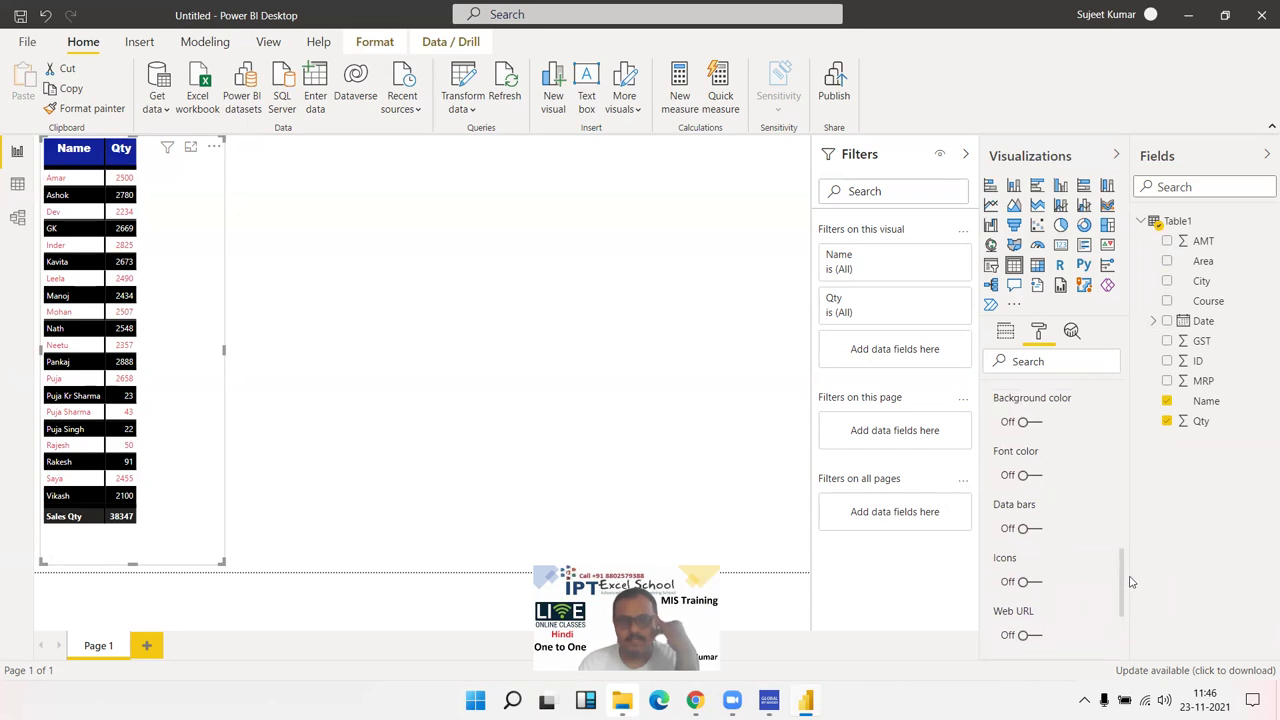
Turn on Qty's background colour scale, pale for lowest to blue for highest, and review it
{"action": "left_click", "coordinate": [1032, 421]}
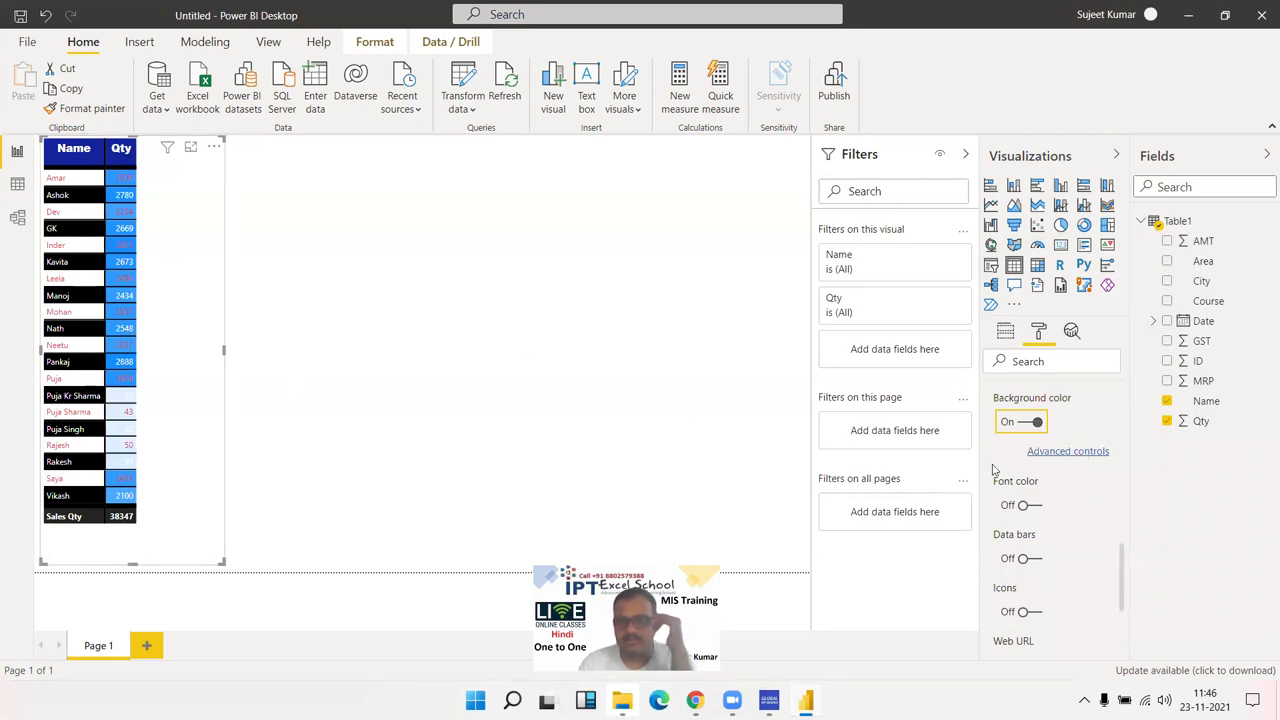
{"action": "left_click", "coordinate": [1068, 453]}
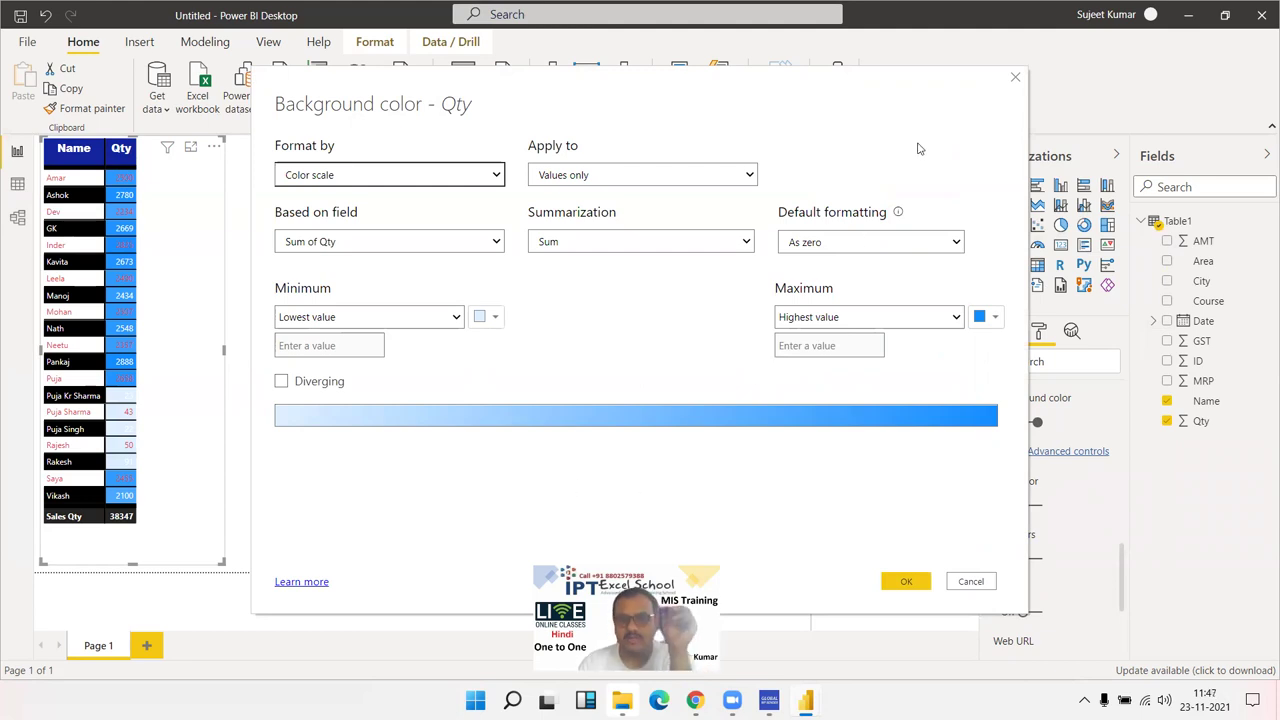
{"action": "left_click", "coordinate": [1015, 77]}
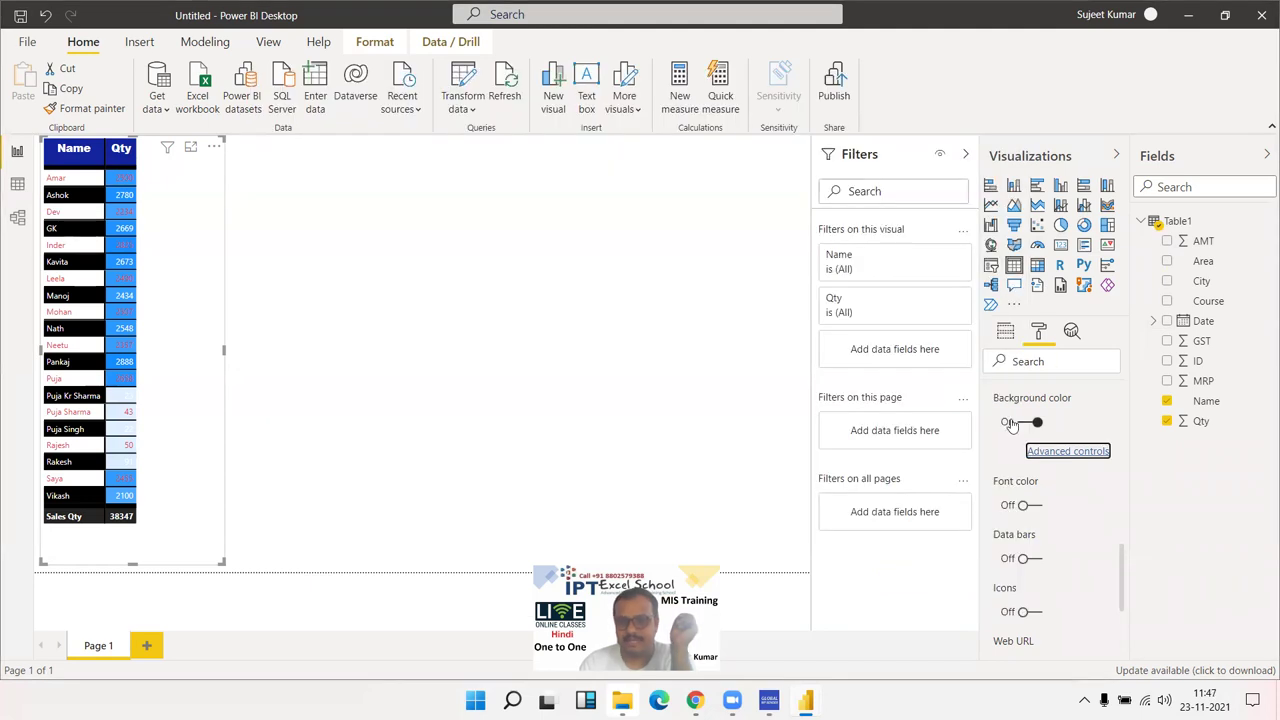
Turn off the background colour formatting on the Qty column
{"action": "left_click", "coordinate": [1020, 423]}
{"action": "scroll", "coordinate": [1077, 512], "scroll_direction": "down", "scroll_amount": 3}
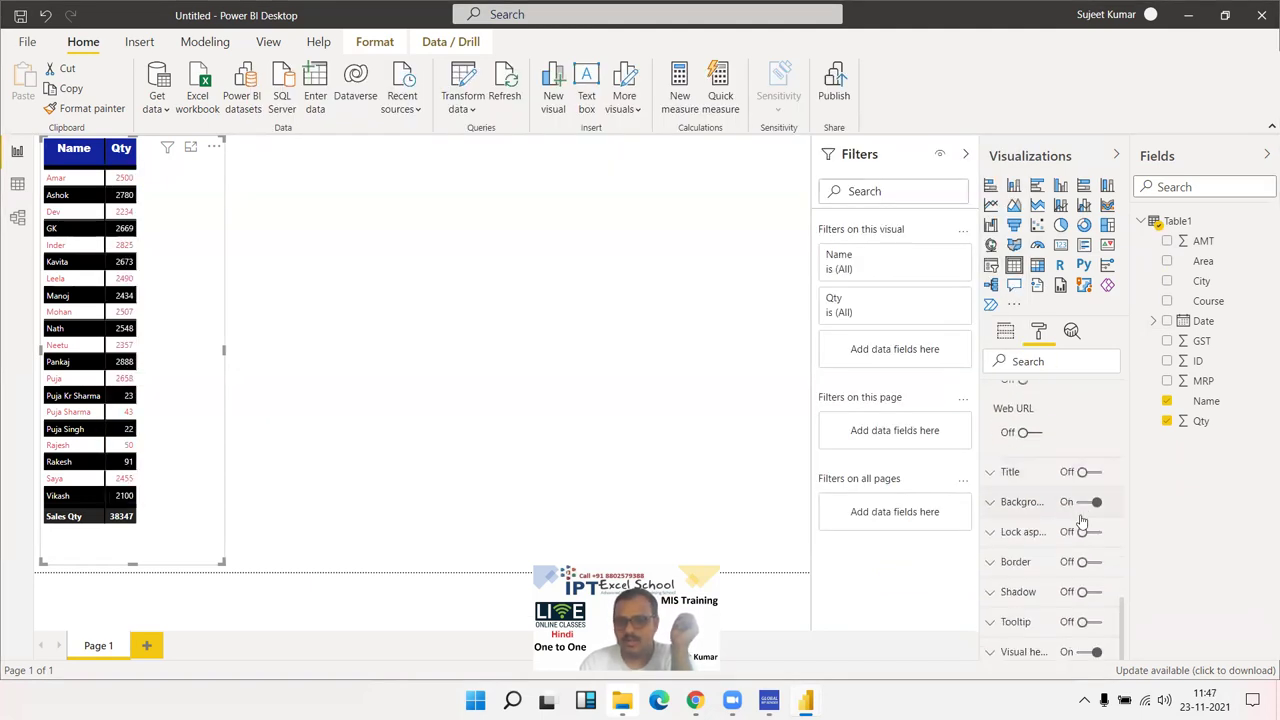
{"action": "scroll", "coordinate": [1070, 500], "scroll_direction": "up", "scroll_amount": 3}
{"action": "scroll", "coordinate": [1050, 465], "scroll_direction": "down", "scroll_amount": 3}
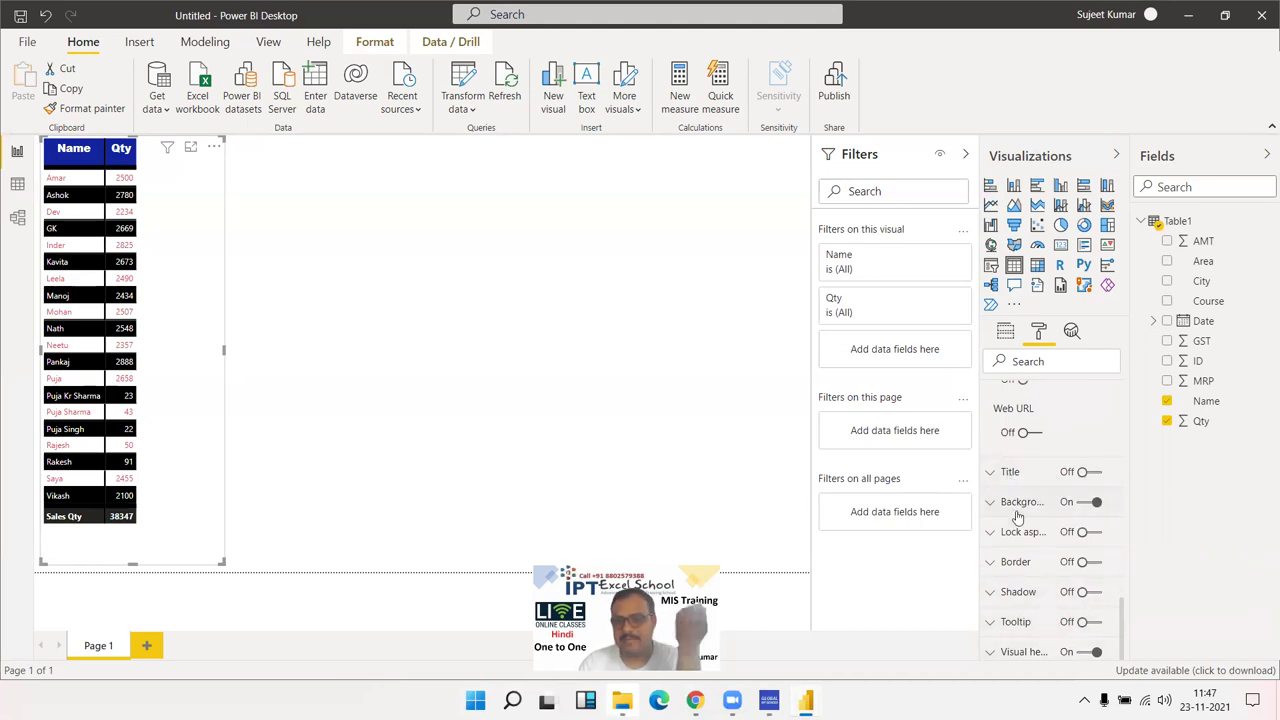
Collapse the border, shadow, total and conditional formatting sections of the table's format settings
{"action": "left_click", "coordinate": [1012, 561]}
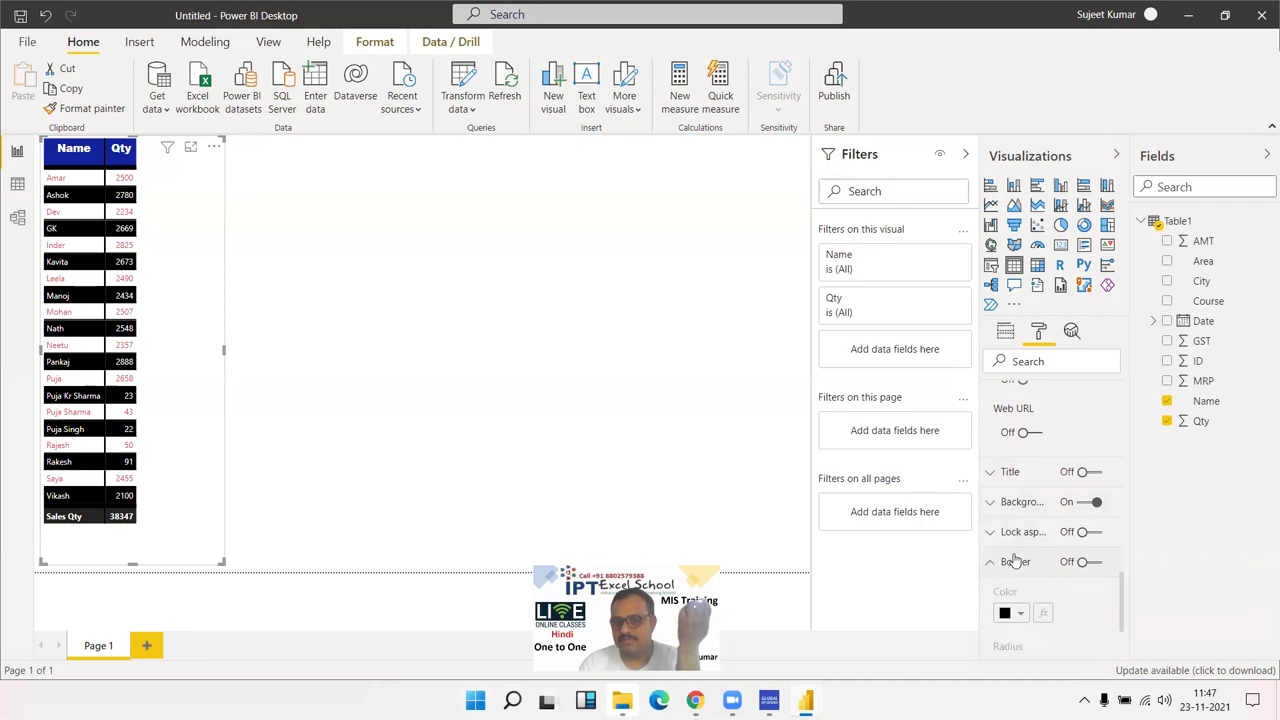
{"action": "left_click", "coordinate": [1003, 563]}
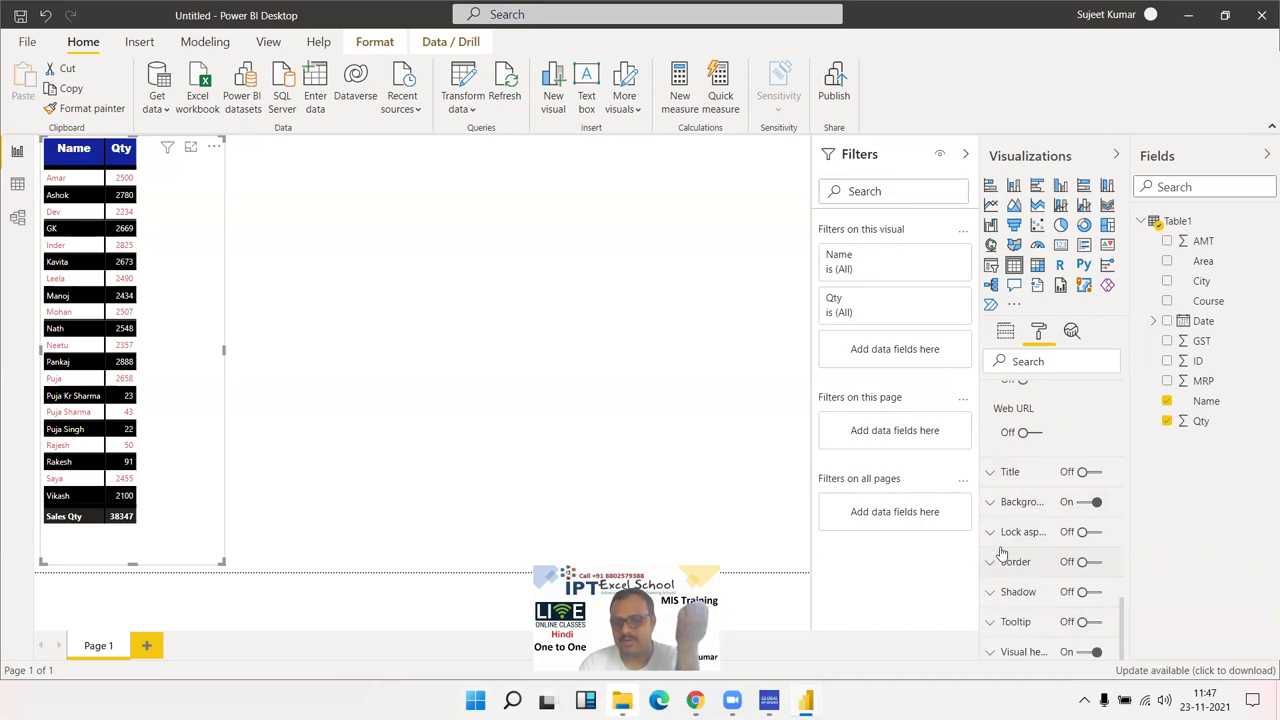
{"action": "left_click", "coordinate": [1039, 609]}
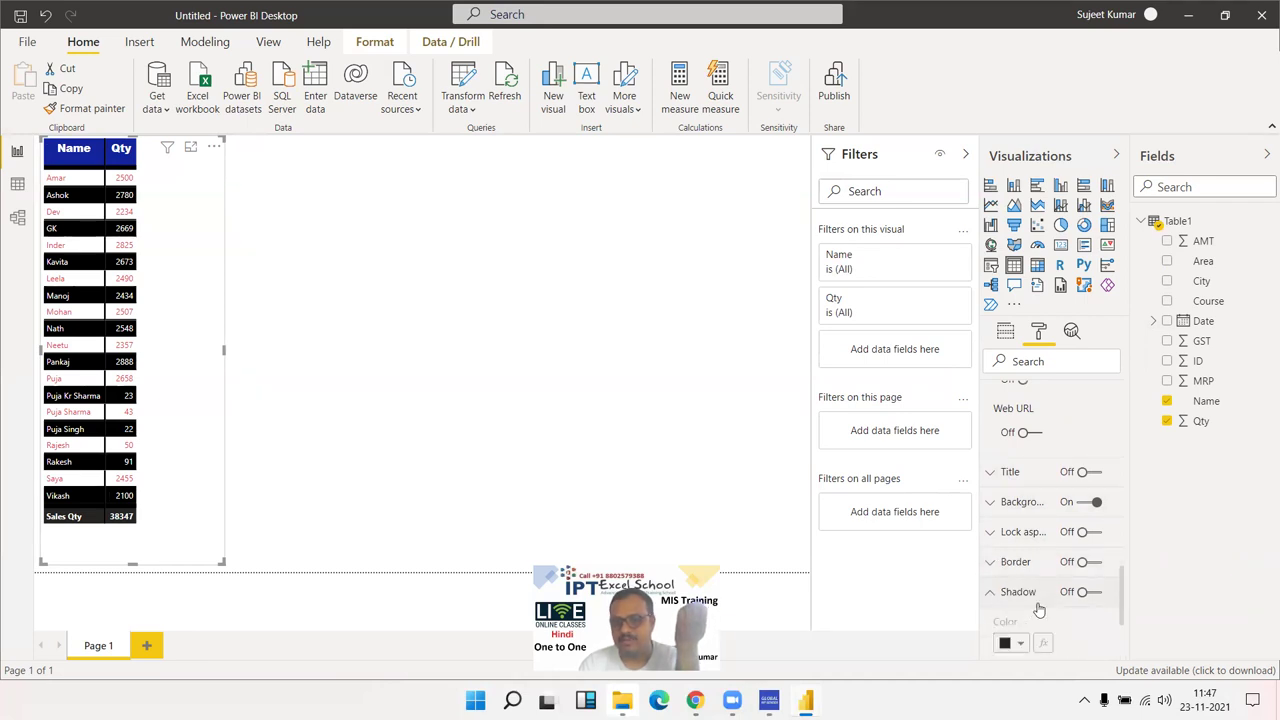
{"action": "left_click", "coordinate": [1039, 607]}
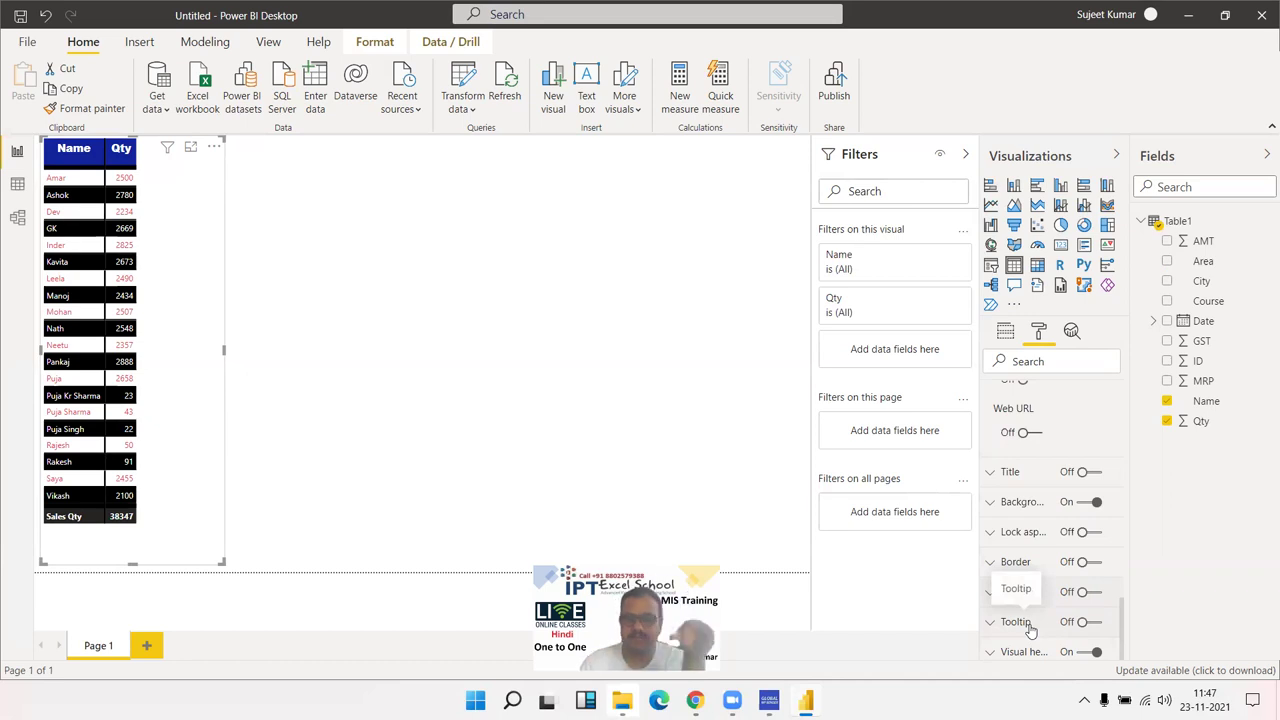
{"action": "scroll", "coordinate": [1024, 498], "scroll_direction": "up", "scroll_amount": 5}
{"action": "scroll", "coordinate": [1024, 498], "scroll_direction": "up", "scroll_amount": 5}
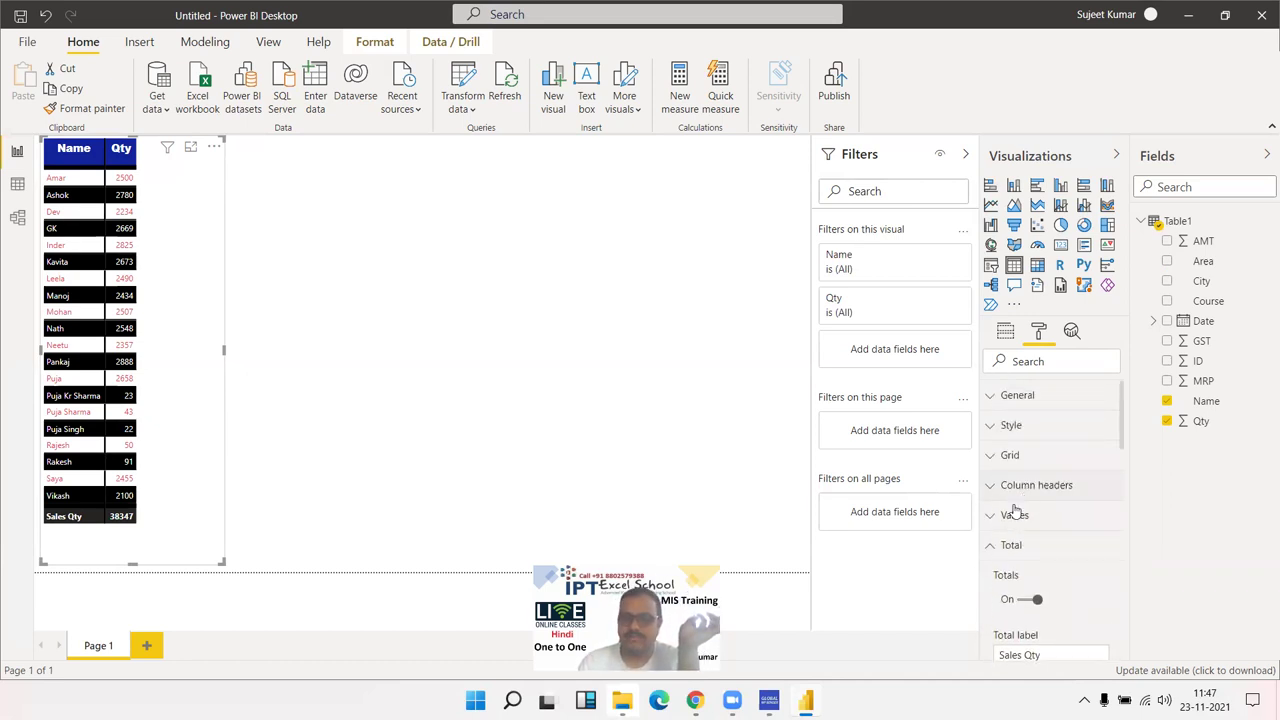
{"action": "left_click", "coordinate": [997, 546]}
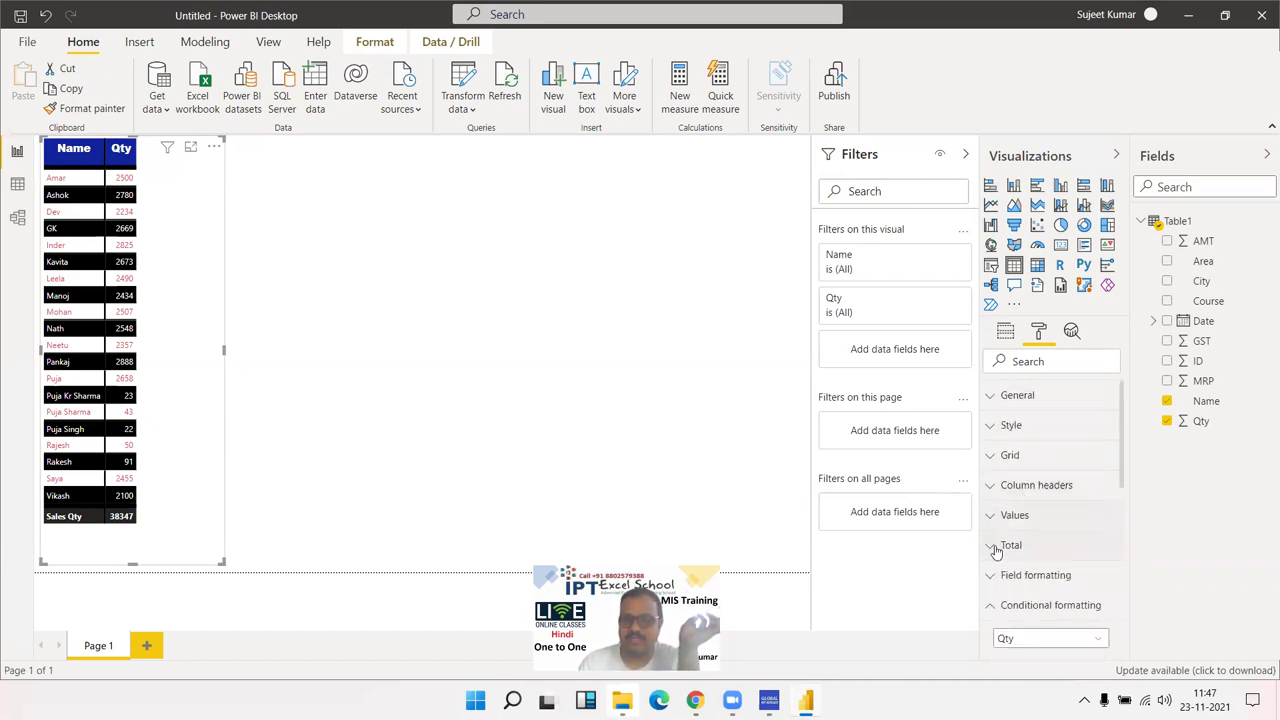
{"action": "left_click", "coordinate": [988, 607]}
{"action": "scroll", "coordinate": [988, 596], "scroll_direction": "down", "scroll_amount": 3}
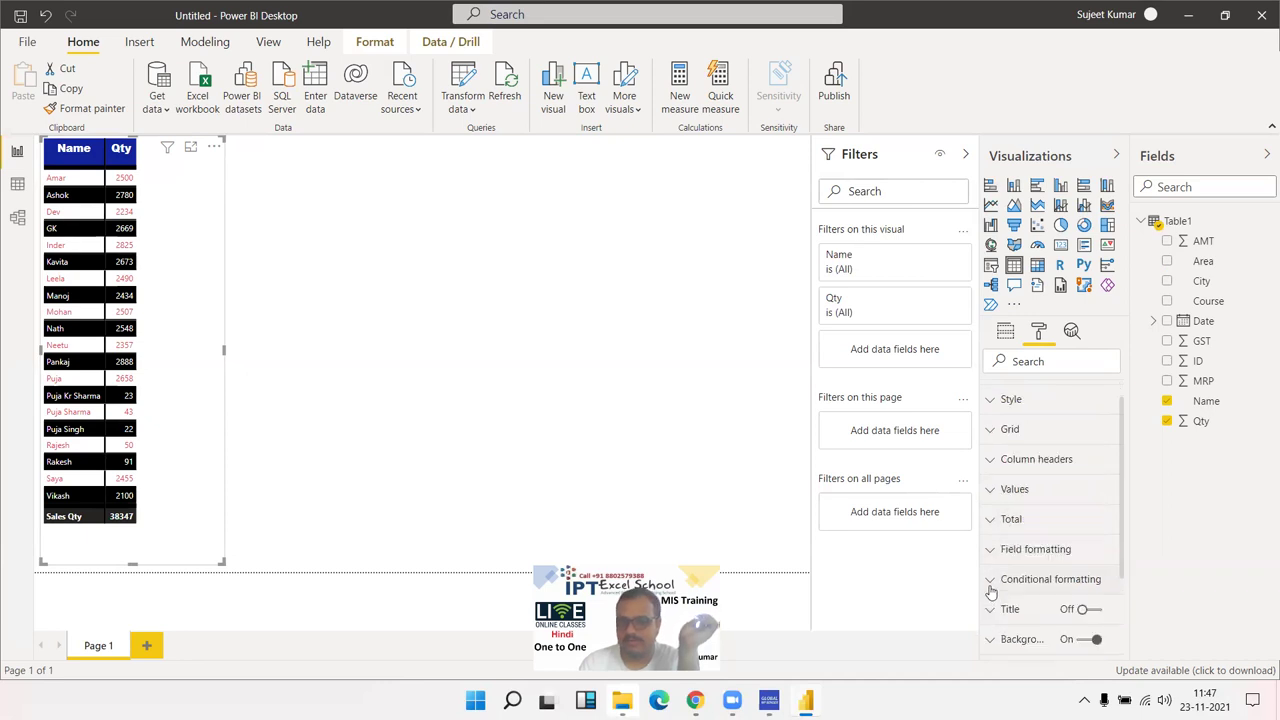
{"action": "scroll", "coordinate": [990, 594], "scroll_direction": "up", "scroll_amount": 3}
{"action": "scroll", "coordinate": [989, 593], "scroll_direction": "down", "scroll_amount": 3}
{"action": "scroll", "coordinate": [989, 593], "scroll_direction": "up", "scroll_amount": 3}
{"action": "scroll", "coordinate": [988, 592], "scroll_direction": "up", "scroll_amount": 1}
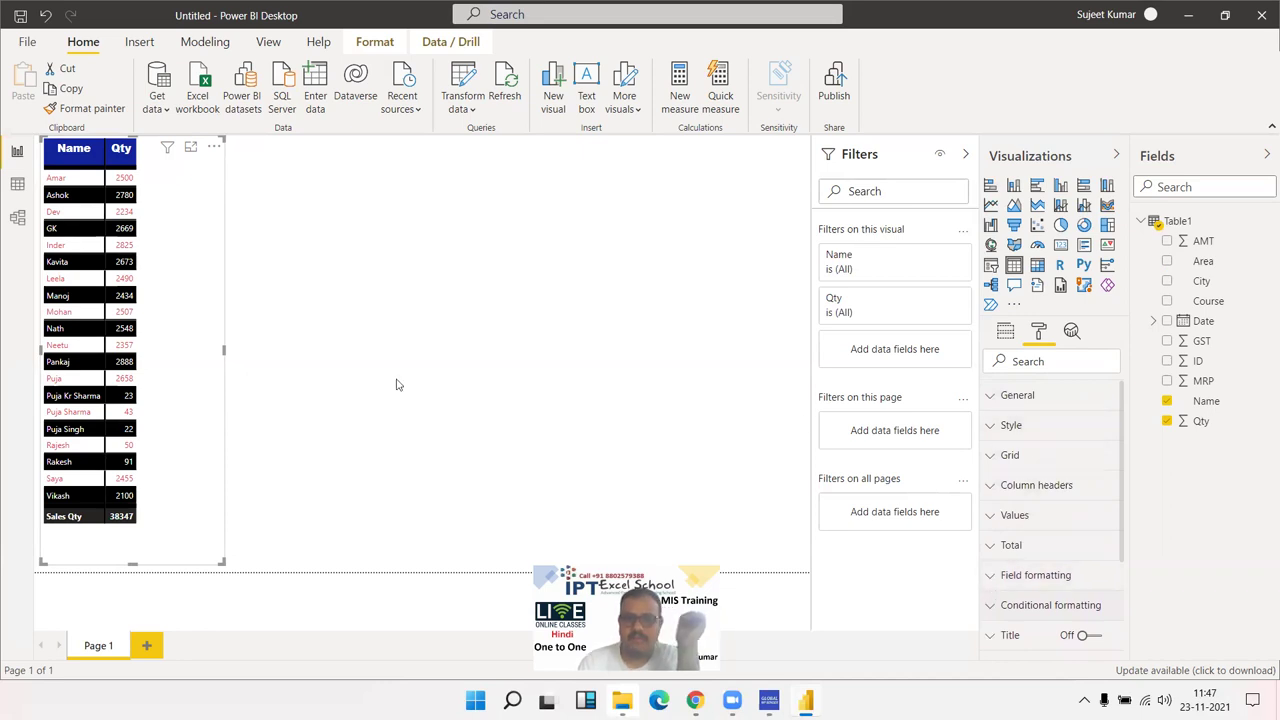
Add an empty matrix visual beside the Name/Qty table
{"action": "left_click", "coordinate": [458, 298]}
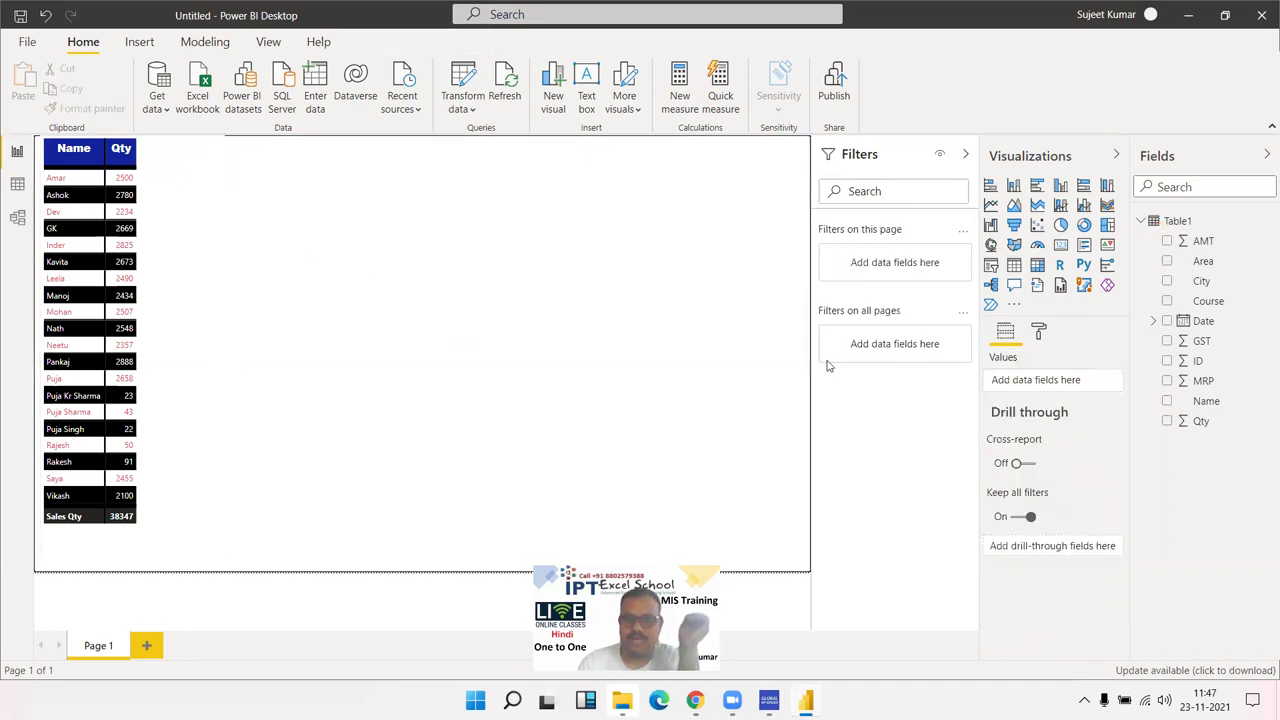
{"action": "left_click", "coordinate": [1037, 264]}
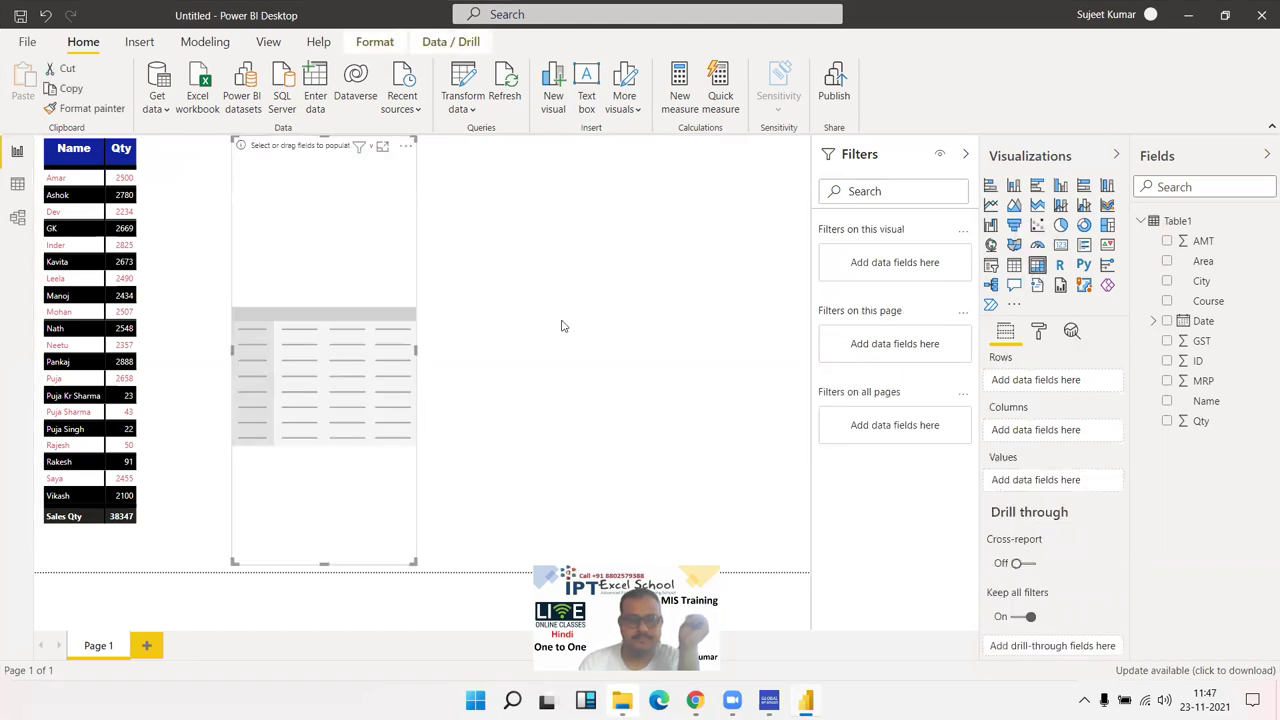
{"action": "left_click_drag", "start_coordinate": [284, 216], "coordinate": [236, 212]}
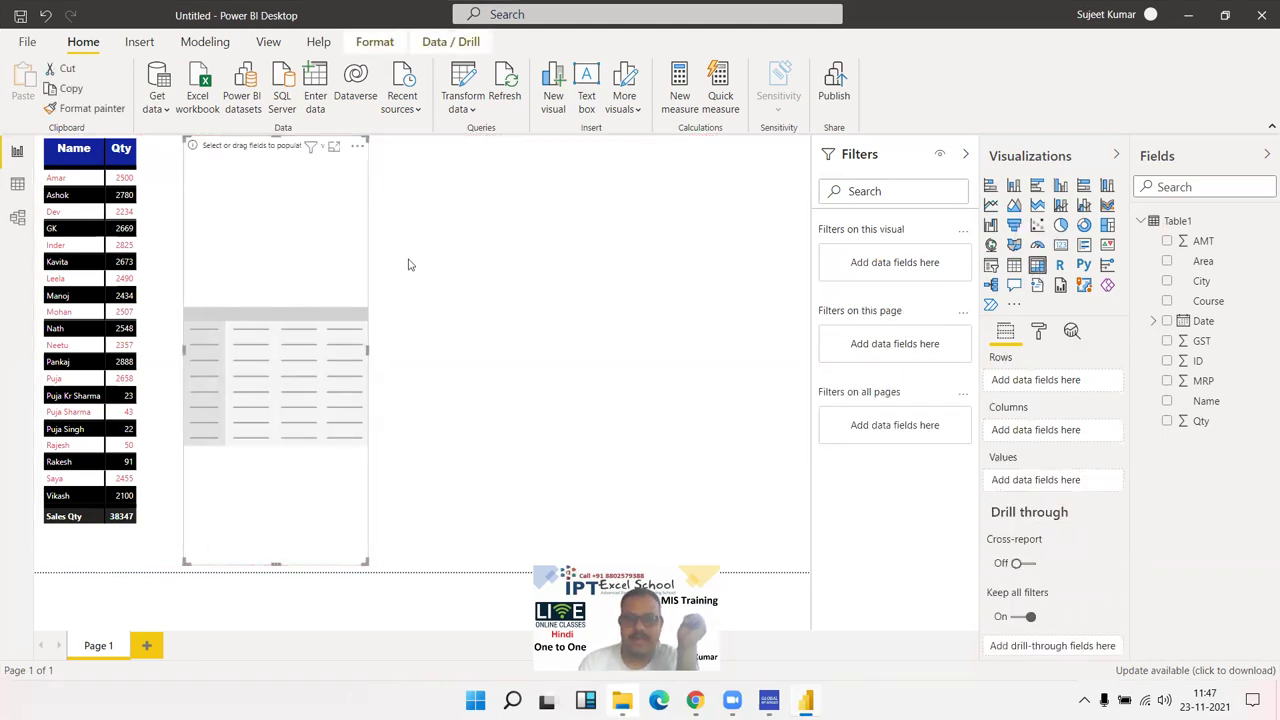
Move the matrix toward the page centre, then try an Area column in the table and remove it
{"action": "left_click_drag", "start_coordinate": [300, 252], "coordinate": [447, 259]}
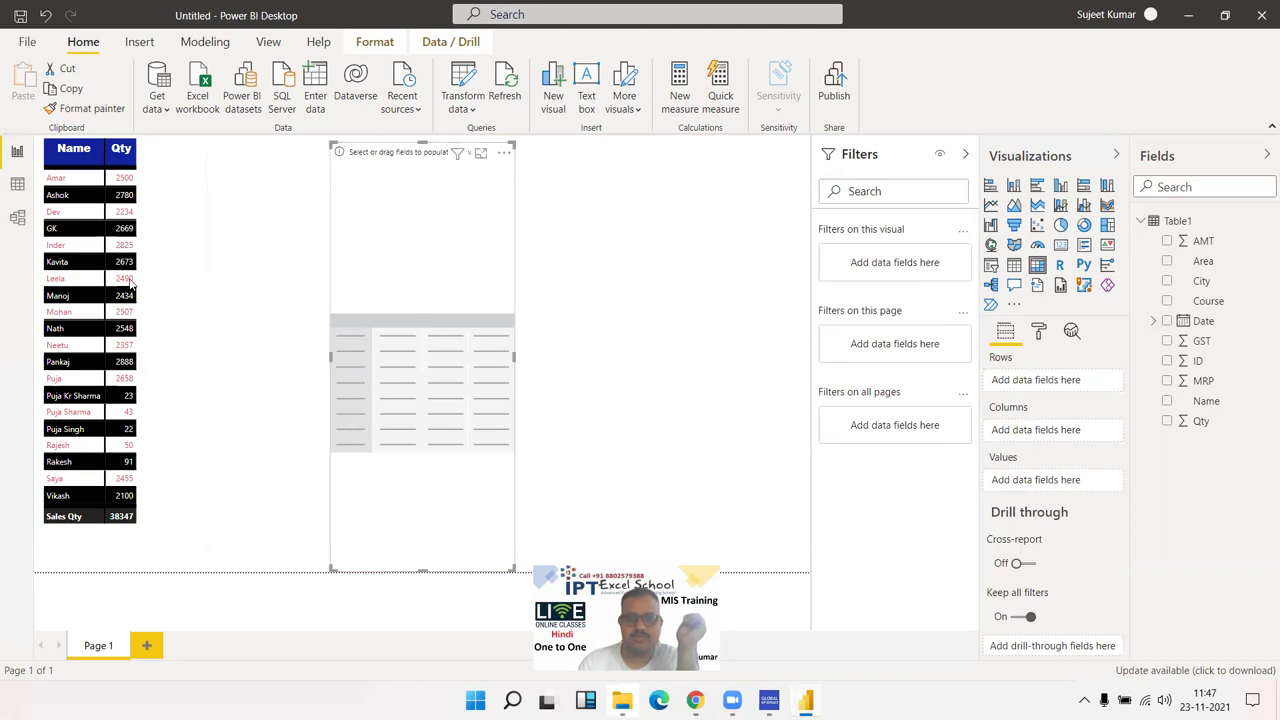
{"action": "left_click", "coordinate": [101, 278]}
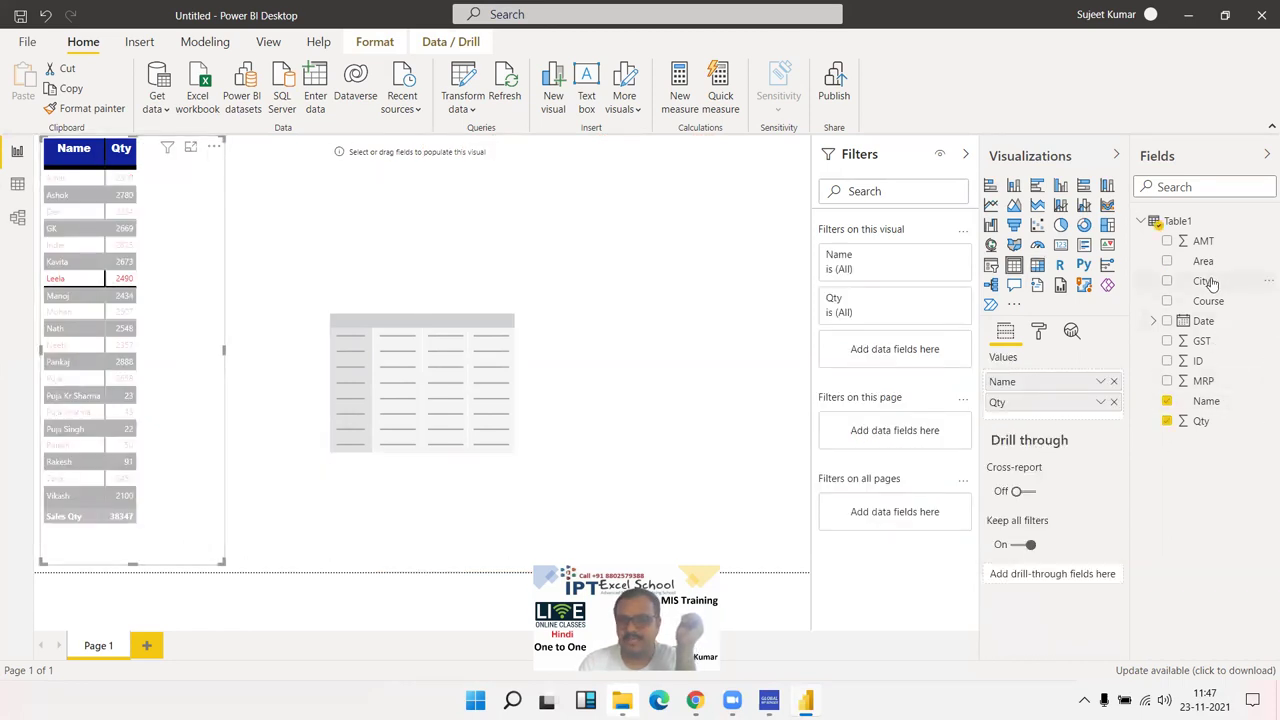
{"action": "left_click_drag", "start_coordinate": [1205, 261], "coordinate": [180, 272]}
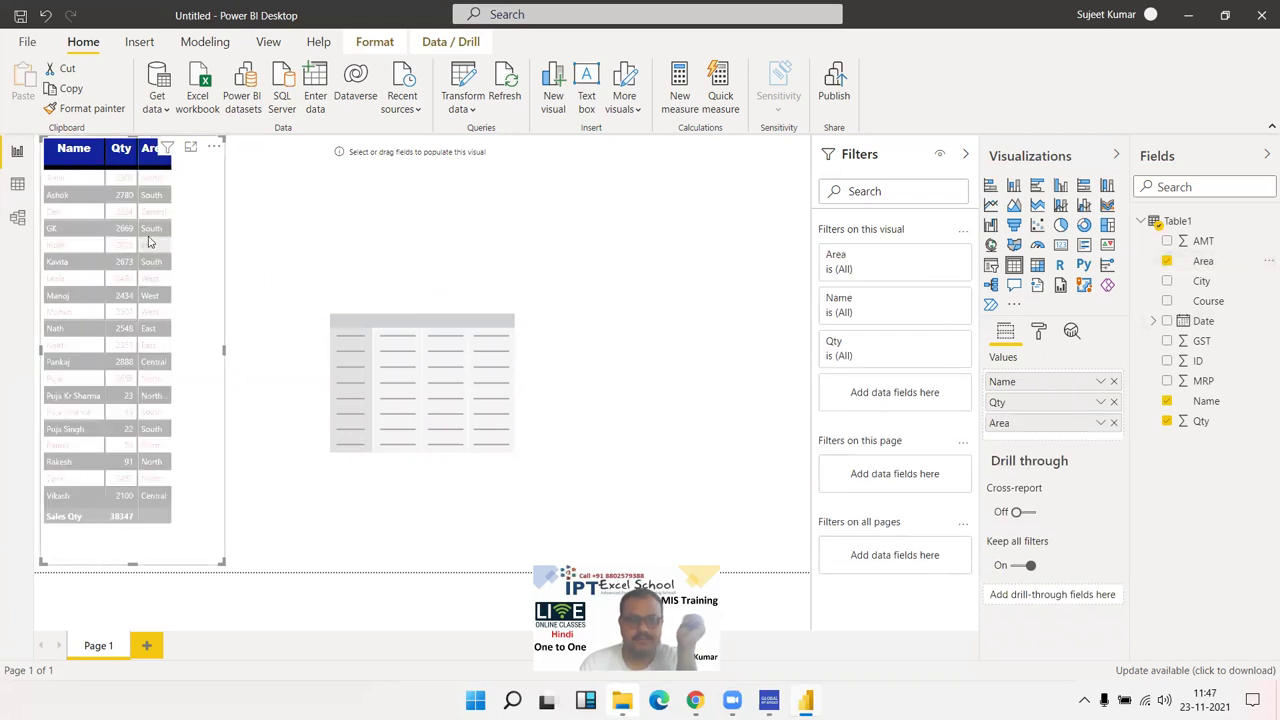
{"action": "left_click", "coordinate": [149, 243]}
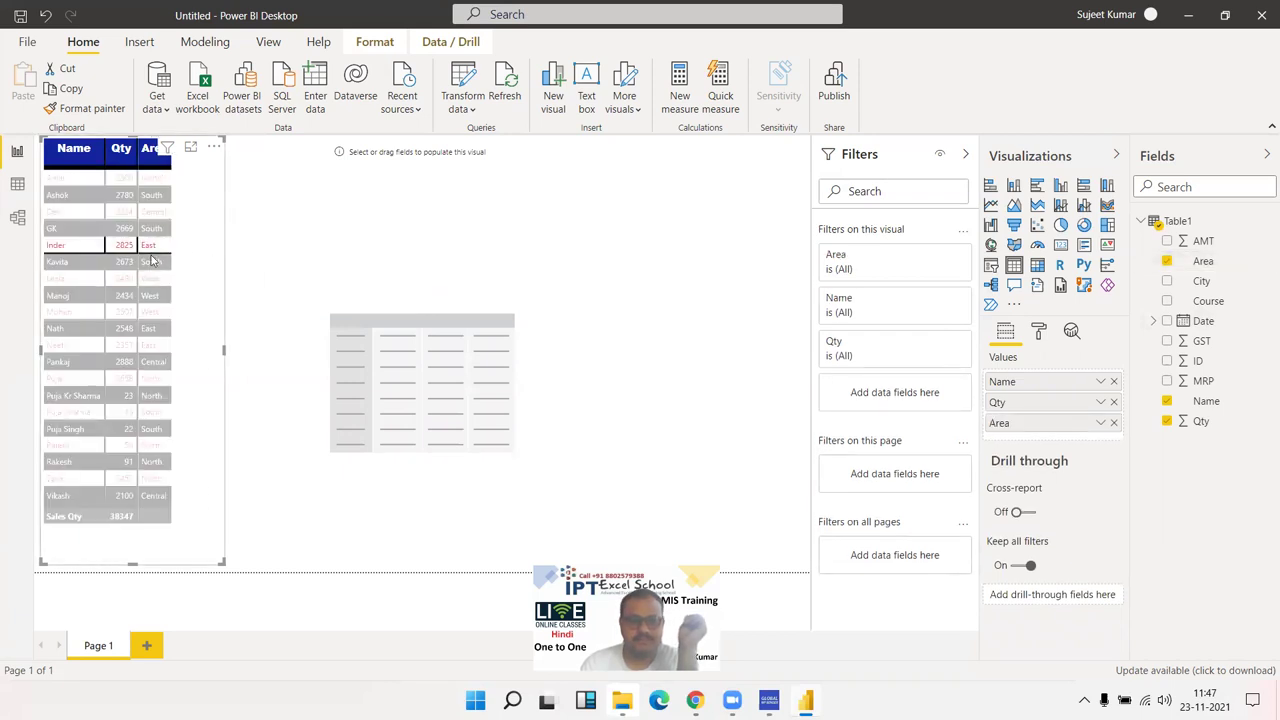
{"action": "left_click", "coordinate": [152, 260]}
{"action": "left_click", "coordinate": [152, 260]}
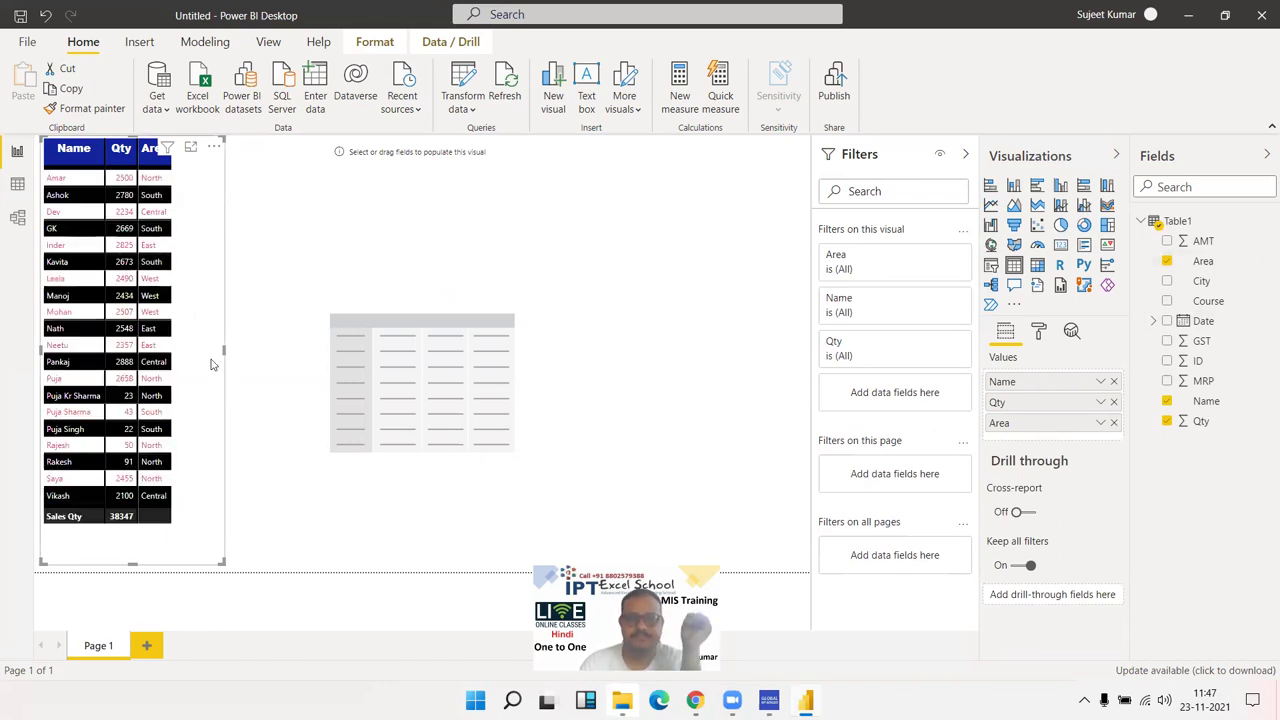
{"action": "left_click_drag", "start_coordinate": [223, 562], "coordinate": [232, 570]}
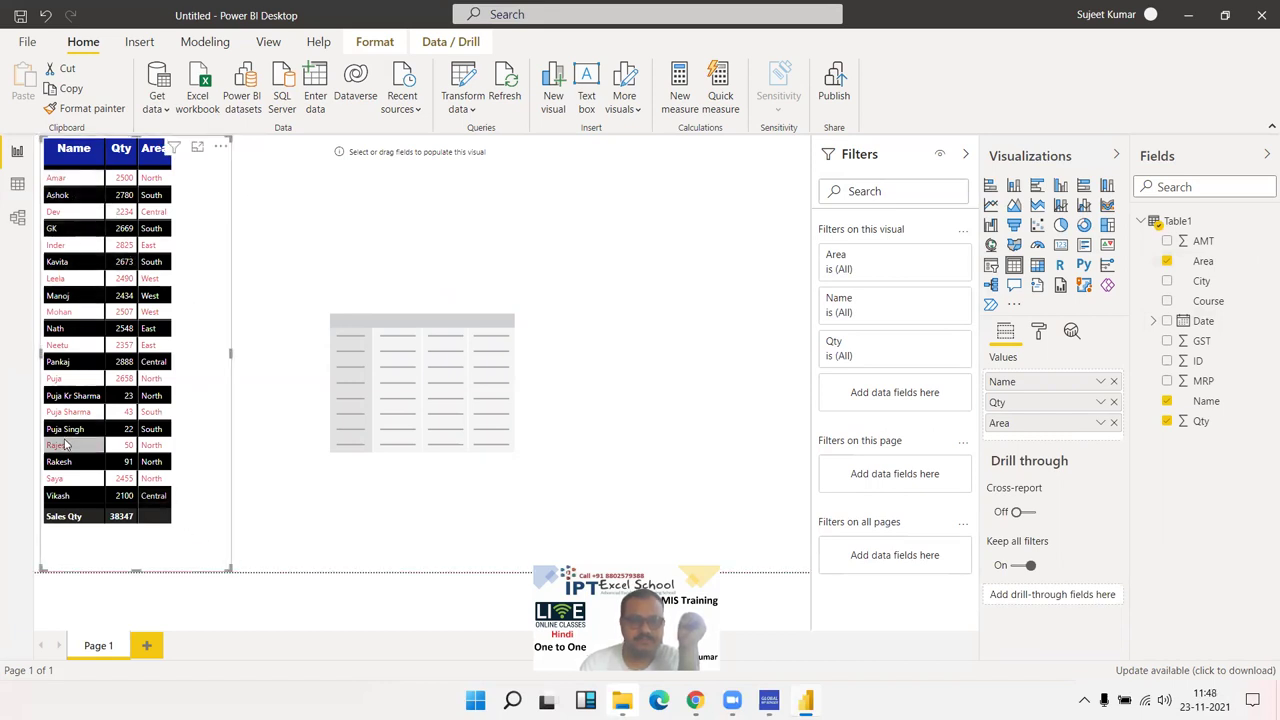
{"action": "left_click", "coordinate": [1166, 261]}
Add City to the table, ordering its columns Name, City, Qty
{"action": "mouse_move", "coordinate": [1192, 283]}
{"action": "left_mouse_down"}
{"action": "mouse_move", "coordinate": [318, 287]}
{"action": "mouse_move", "coordinate": [172, 273]}
{"action": "left_mouse_up"}
{"action": "scroll", "coordinate": [142, 378], "scroll_direction": "down", "scroll_amount": 5}
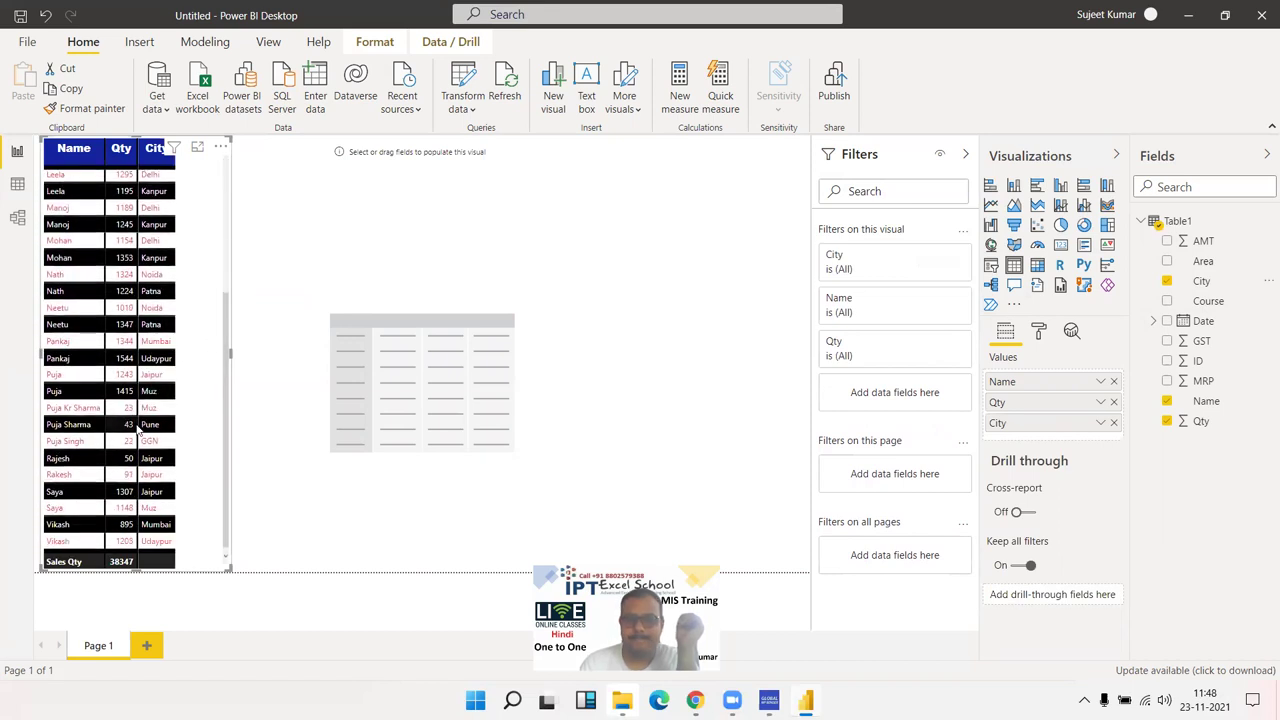
{"action": "scroll", "coordinate": [170, 200], "scroll_direction": "up", "scroll_amount": 5}
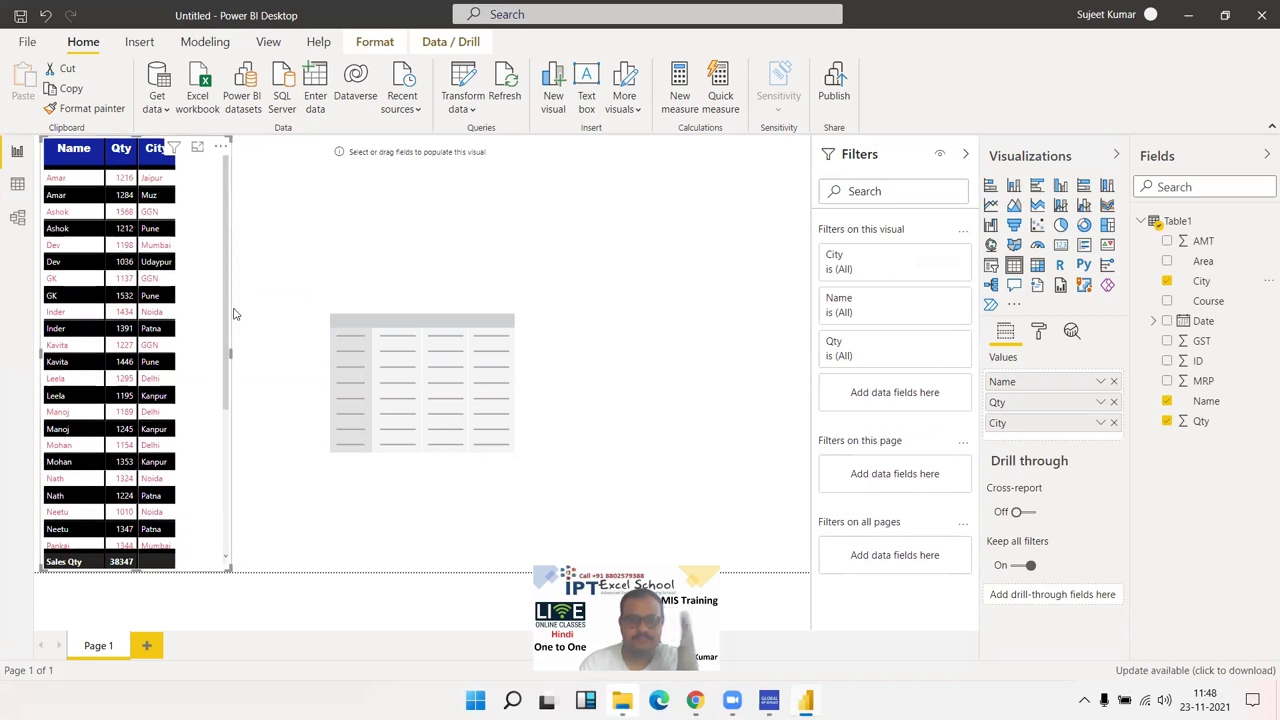
{"action": "left_click_drag", "start_coordinate": [1040, 420], "coordinate": [1038, 400]}
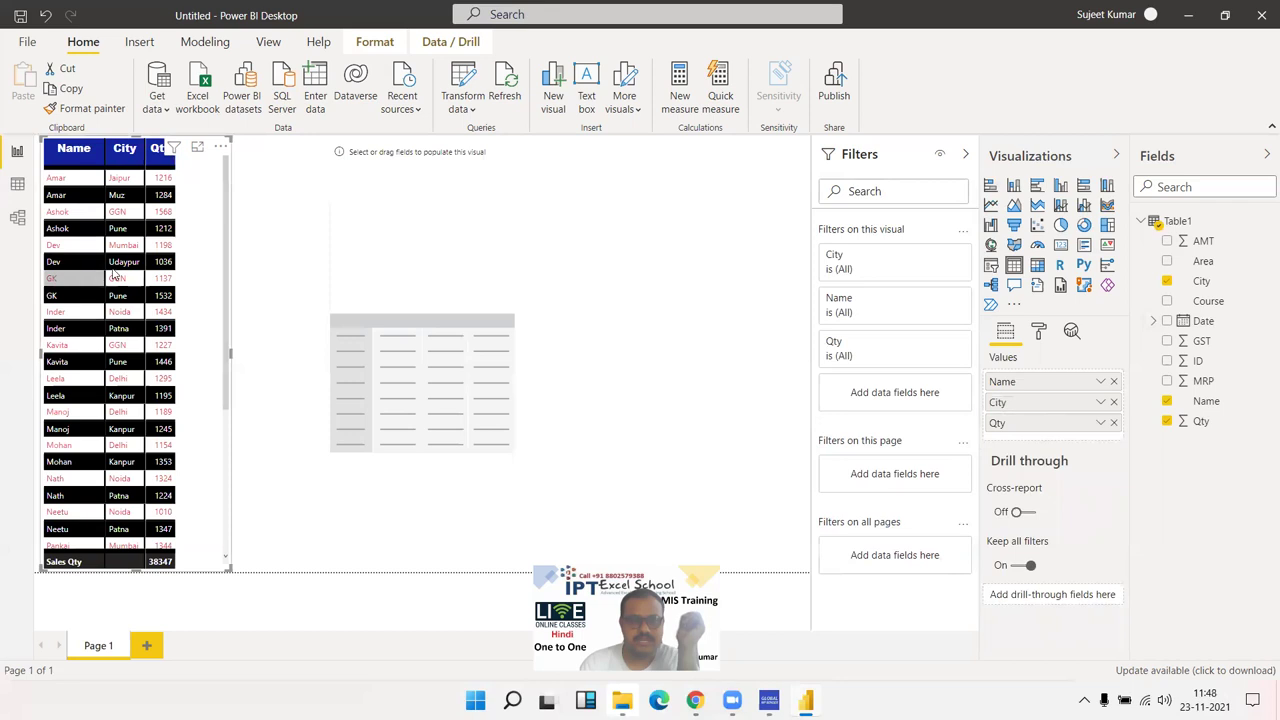
{"action": "scroll", "coordinate": [113, 273], "scroll_direction": "down", "scroll_amount": 4}
{"action": "scroll", "coordinate": [113, 273], "scroll_direction": "up", "scroll_amount": 4}
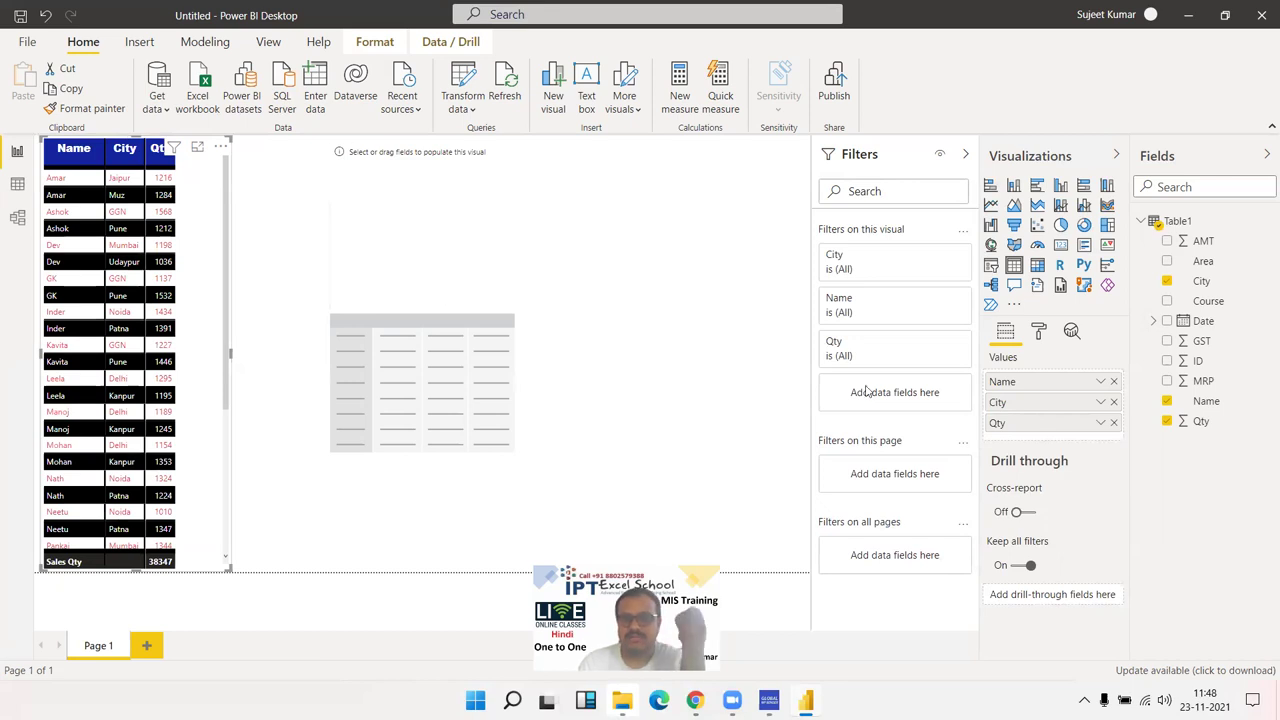
Put Name in the matrix Rows, Area in Columns and Qty in Values
{"action": "left_click", "coordinate": [498, 271]}
{"action": "left_click_drag", "start_coordinate": [1205, 401], "coordinate": [451, 396]}
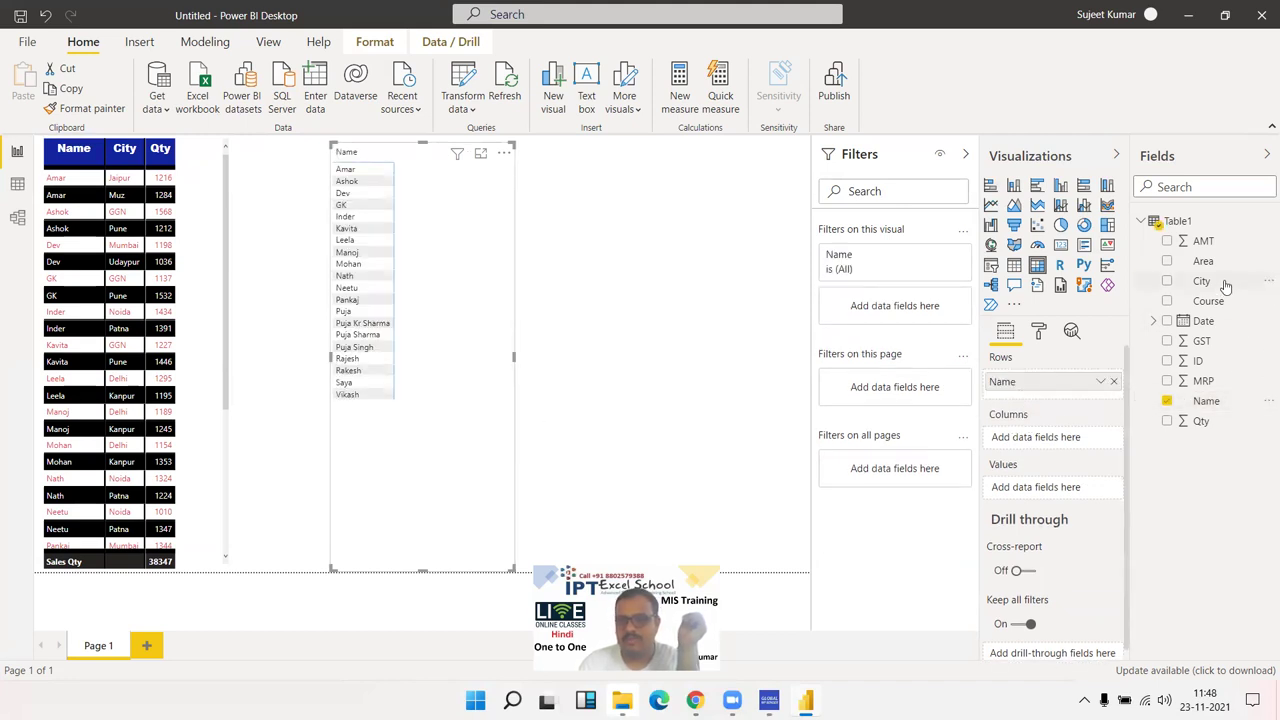
{"action": "left_click_drag", "start_coordinate": [1219, 266], "coordinate": [1043, 444]}
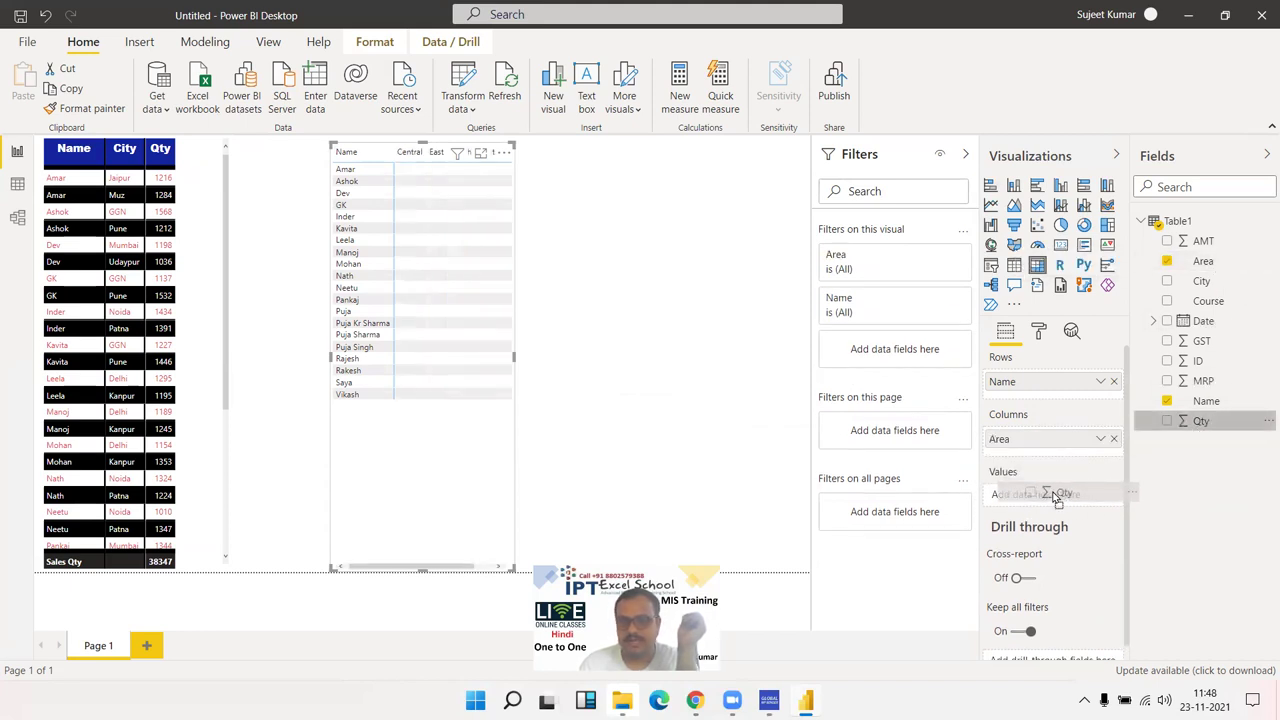
{"action": "left_click_drag", "start_coordinate": [1203, 425], "coordinate": [1050, 494]}
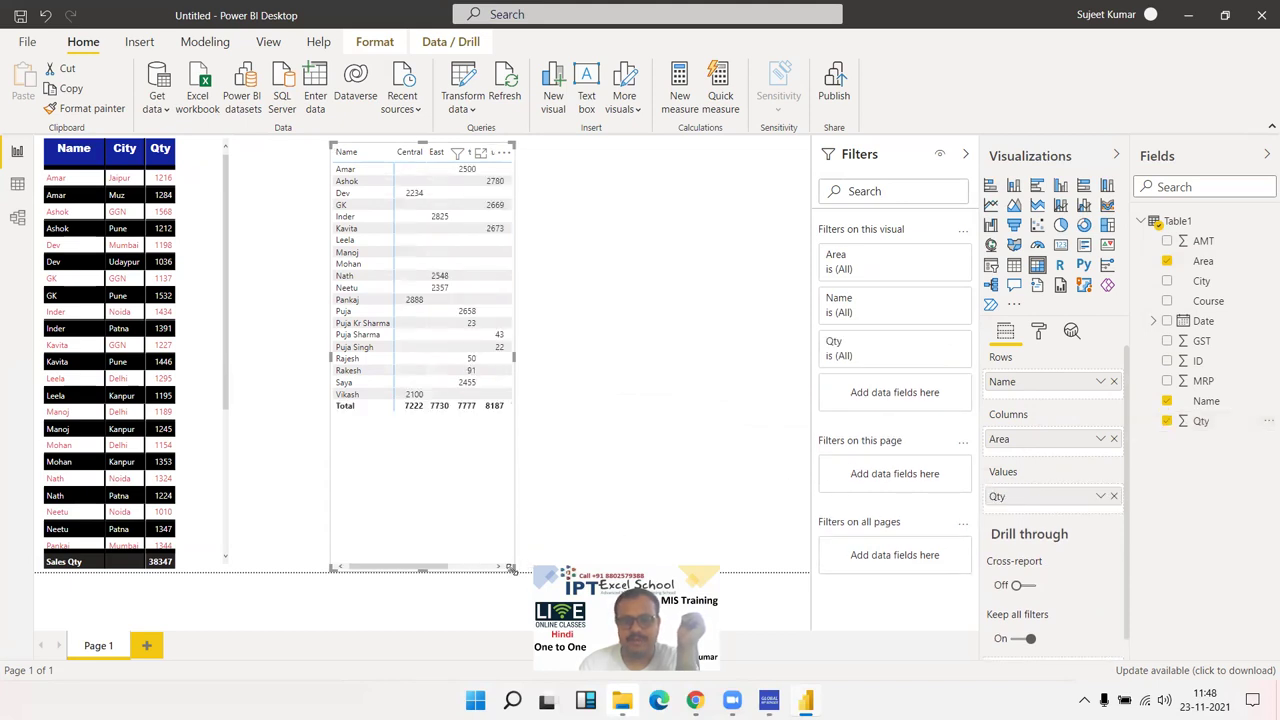
Resize the matrix so all five Area columns fit neatly
{"action": "left_click_drag", "start_coordinate": [516, 570], "coordinate": [768, 483]}
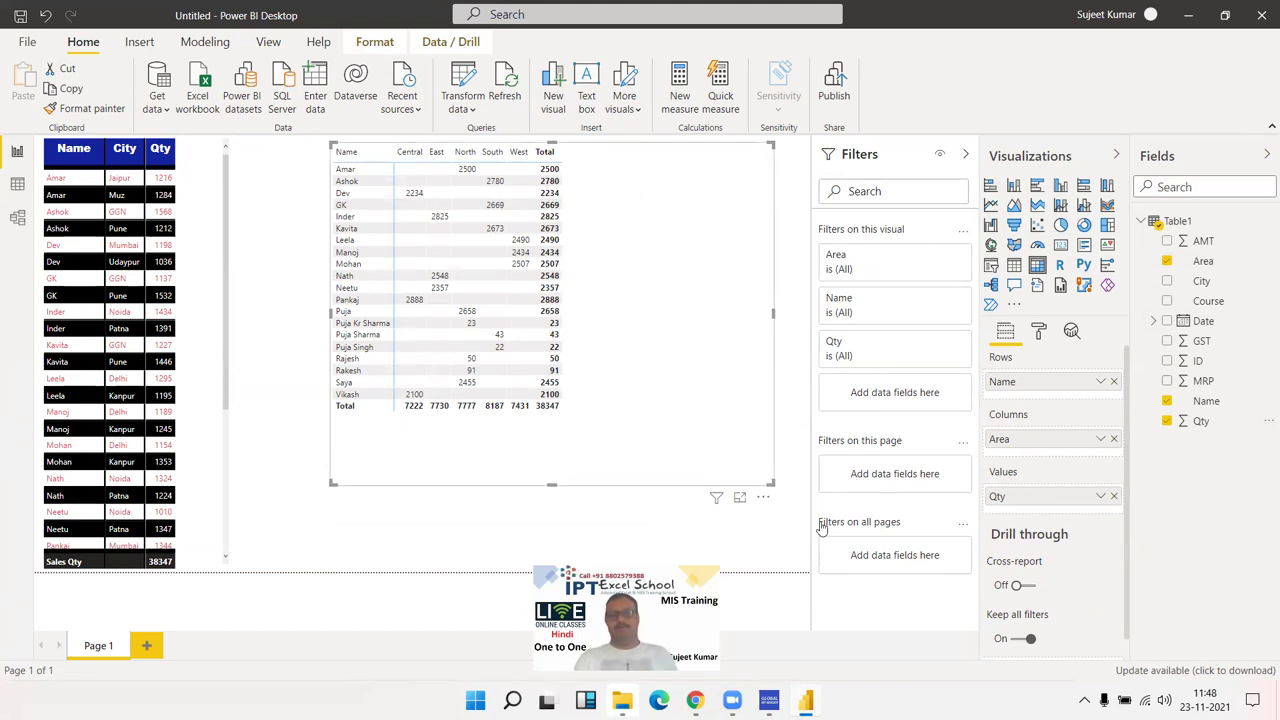
{"action": "mouse_move", "coordinate": [773, 484]}
{"action": "left_mouse_down"}
{"action": "mouse_move", "coordinate": [674, 484]}
{"action": "mouse_move", "coordinate": [595, 443]}
{"action": "left_mouse_up"}
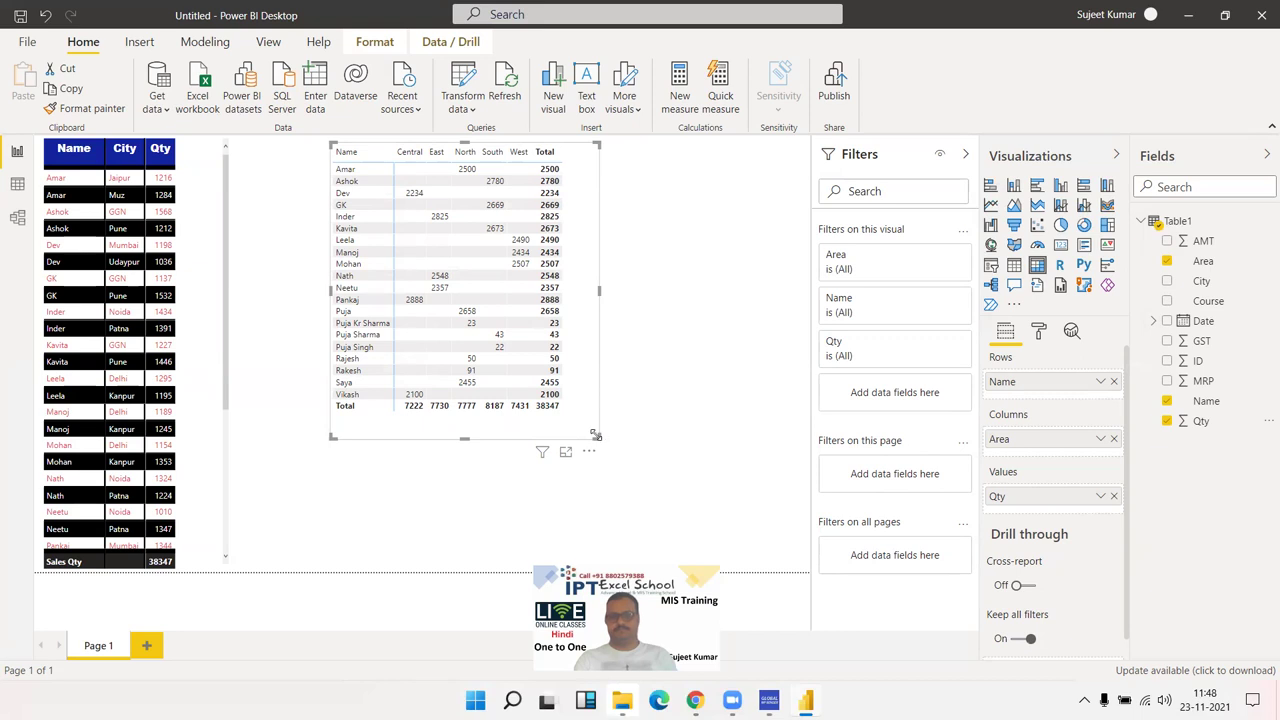
{"action": "left_click_drag", "start_coordinate": [590, 428], "coordinate": [572, 422]}
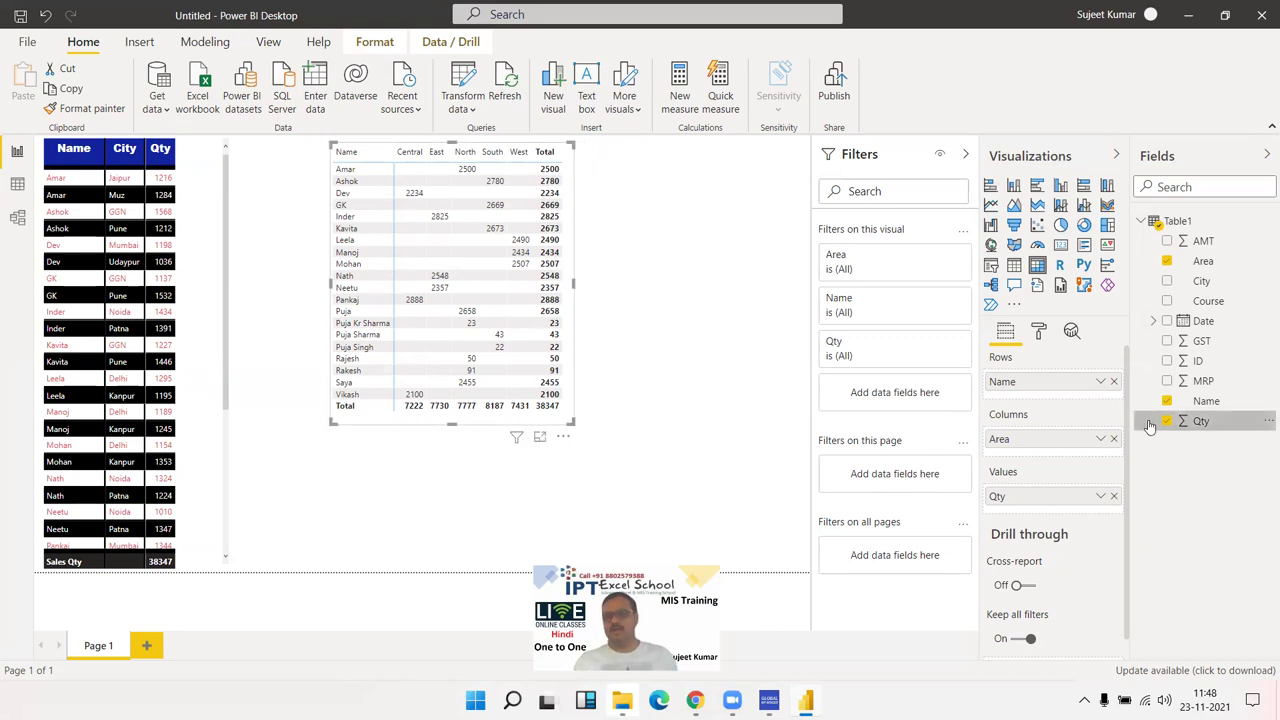
Show the matrix's wells with Name in Rows, Area in Columns and Sum of Qty in Values
{"action": "left_click", "coordinate": [1038, 331]}
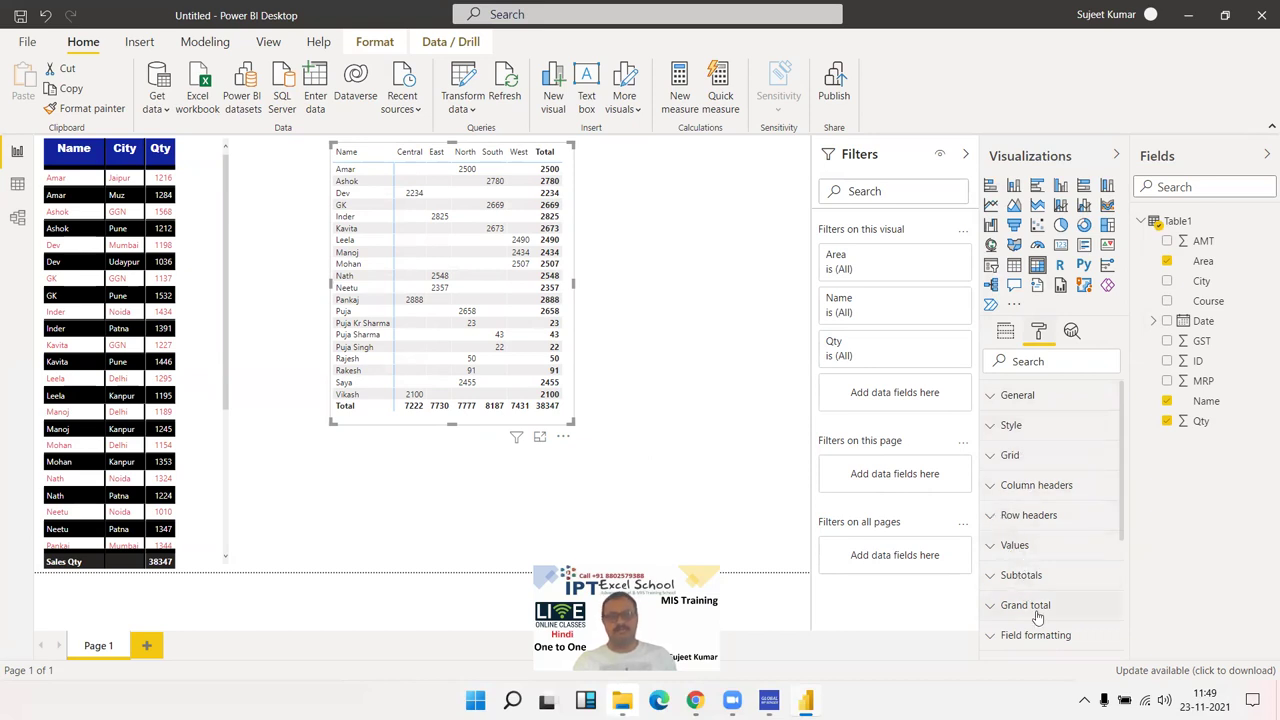
{"action": "scroll", "coordinate": [1037, 618], "scroll_direction": "down", "scroll_amount": 1}
{"action": "scroll", "coordinate": [1037, 618], "scroll_direction": "down", "scroll_amount": 2}
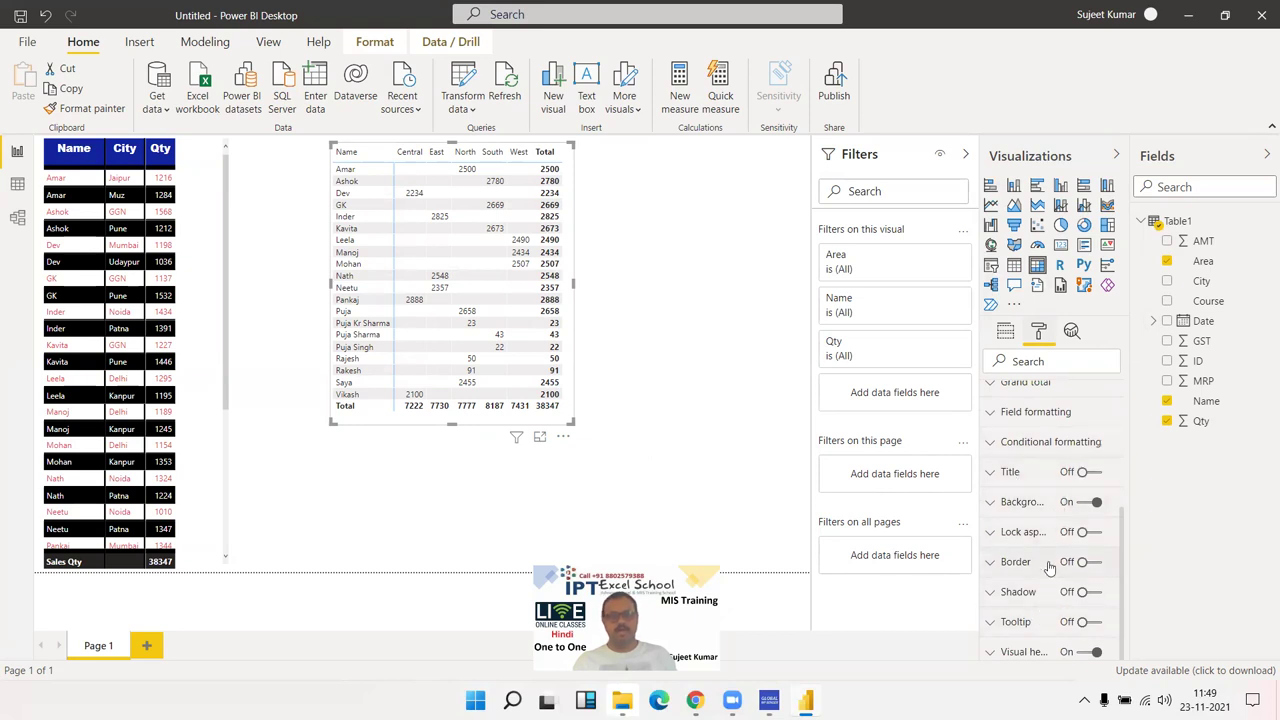
{"action": "scroll", "coordinate": [1040, 592], "scroll_direction": "up", "scroll_amount": 3}
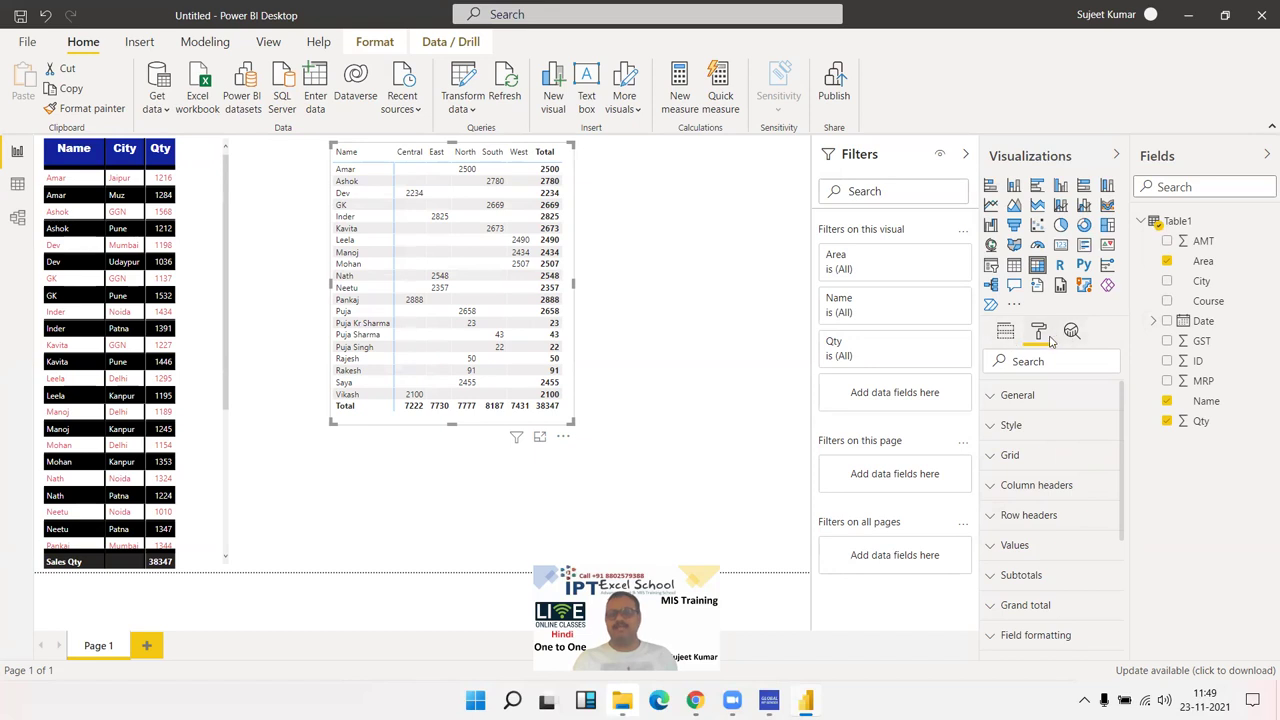
{"action": "left_click", "coordinate": [1012, 338]}
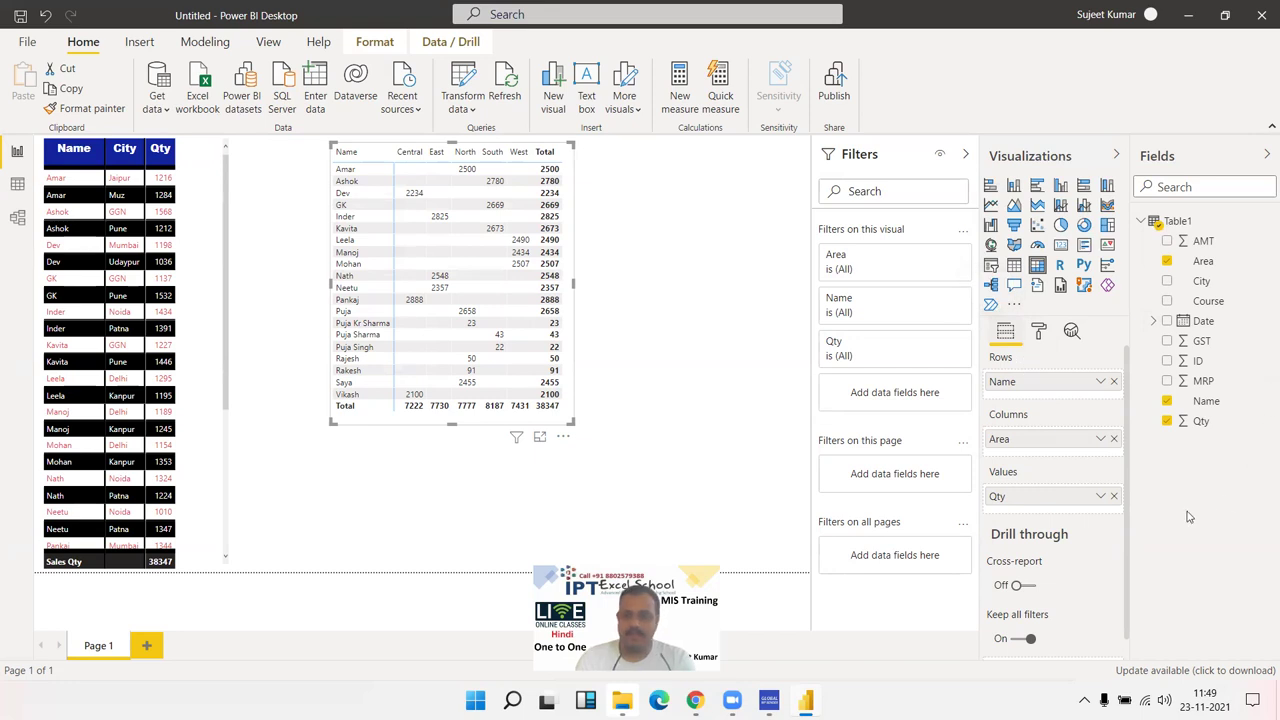
{"action": "left_click", "coordinate": [1100, 496]}
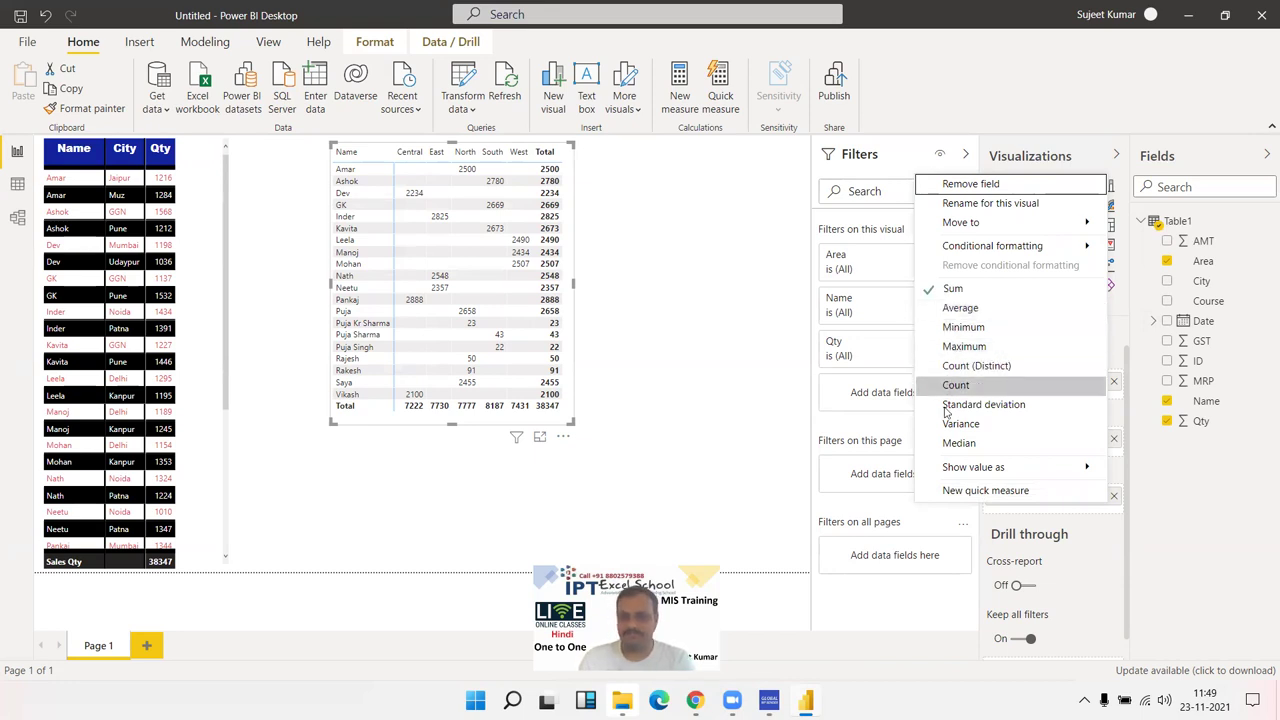
Open Background color conditional formatting for the matrix's Qty values
{"action": "mouse_move", "coordinate": [958, 465]}
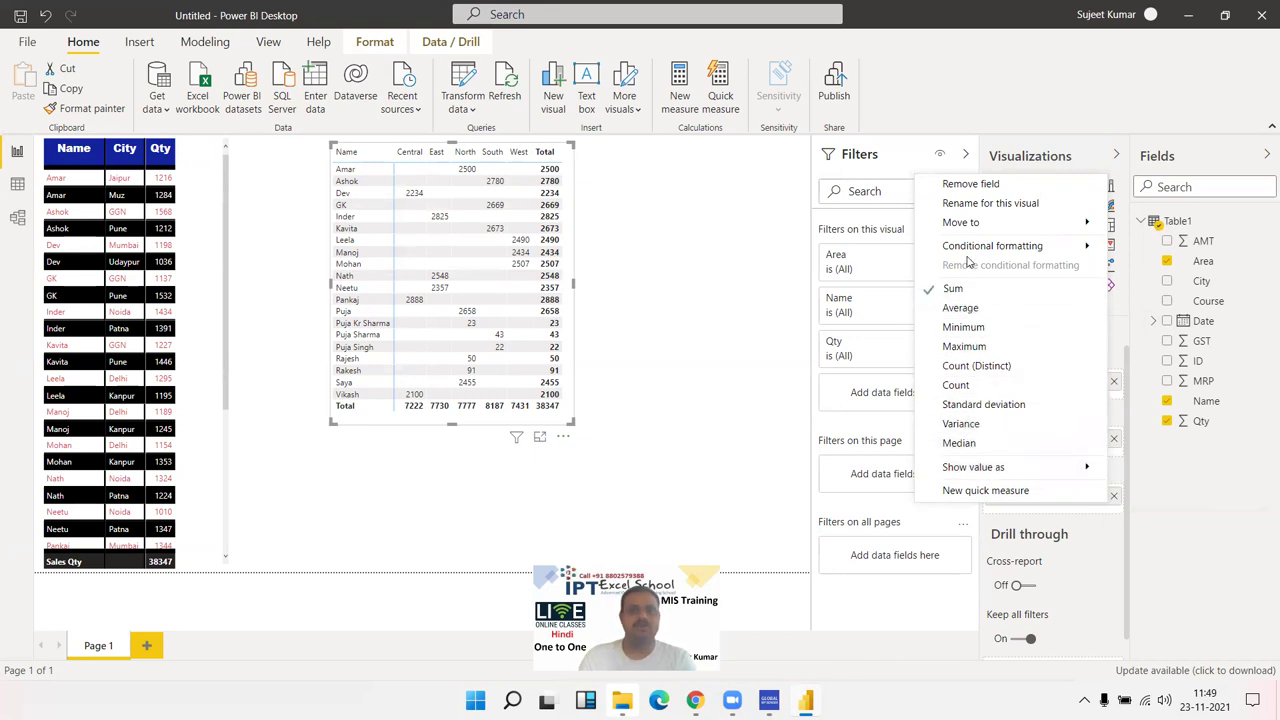
{"action": "mouse_move", "coordinate": [972, 255]}
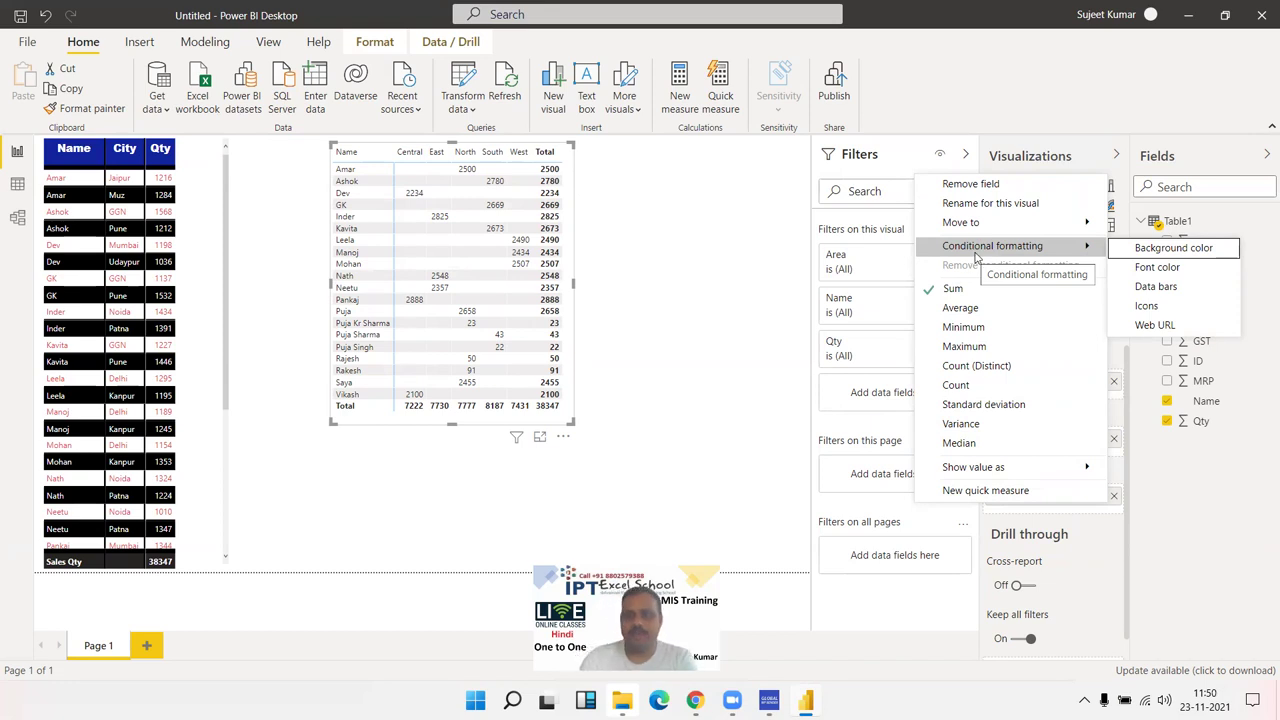
{"action": "left_click", "coordinate": [1196, 253]}
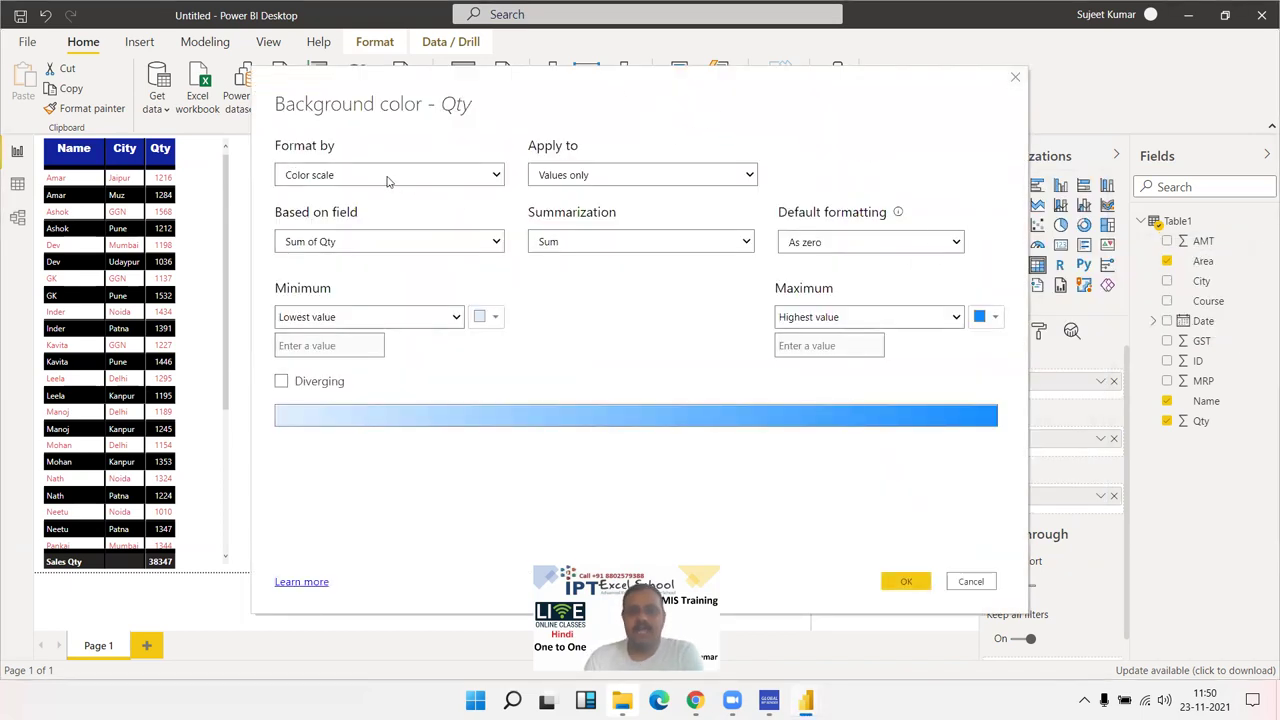
Keep the colouring on values only, based on Sum of Qty, with blanks as zero
{"action": "left_click", "coordinate": [563, 175]}
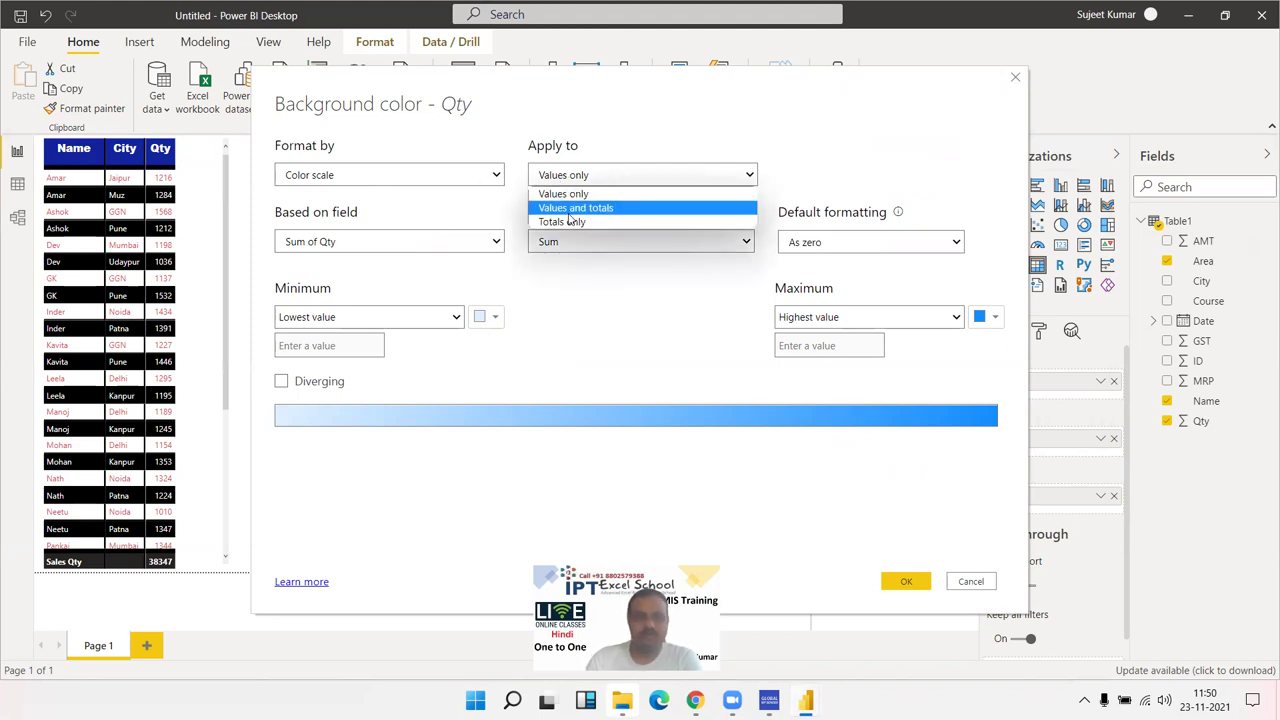
{"action": "left_click", "coordinate": [655, 143]}
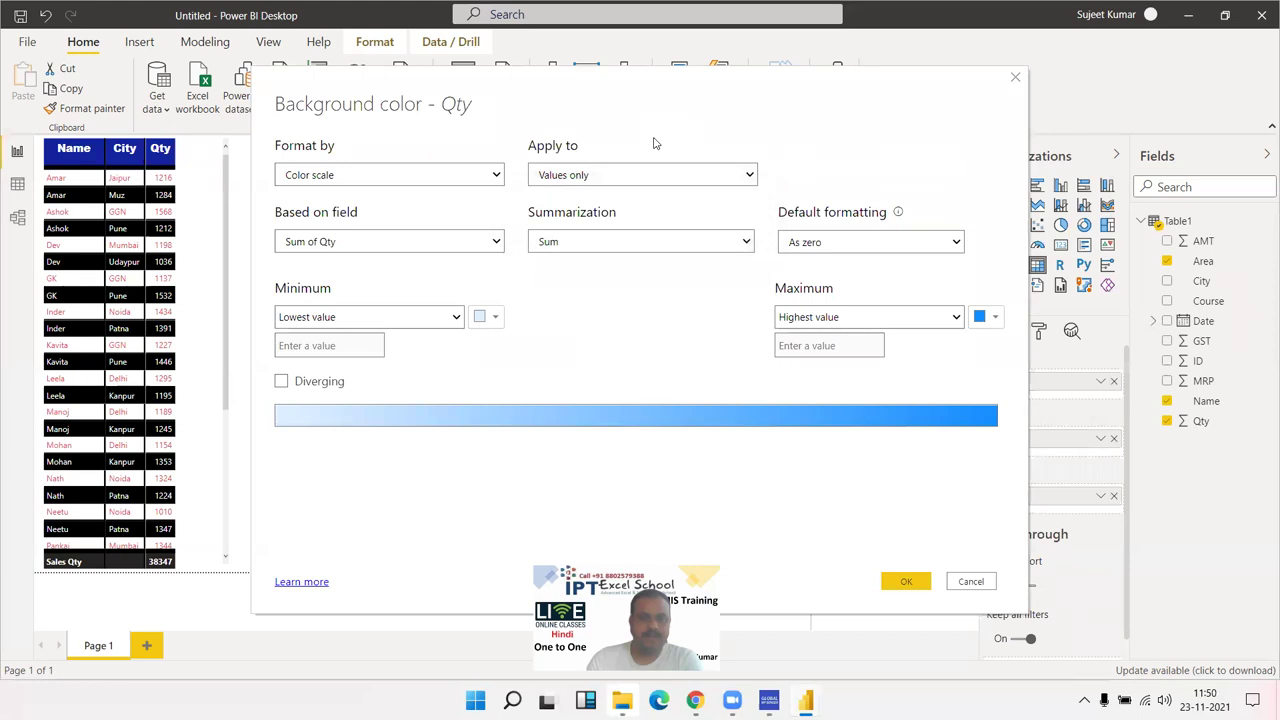
{"action": "left_click", "coordinate": [408, 242]}
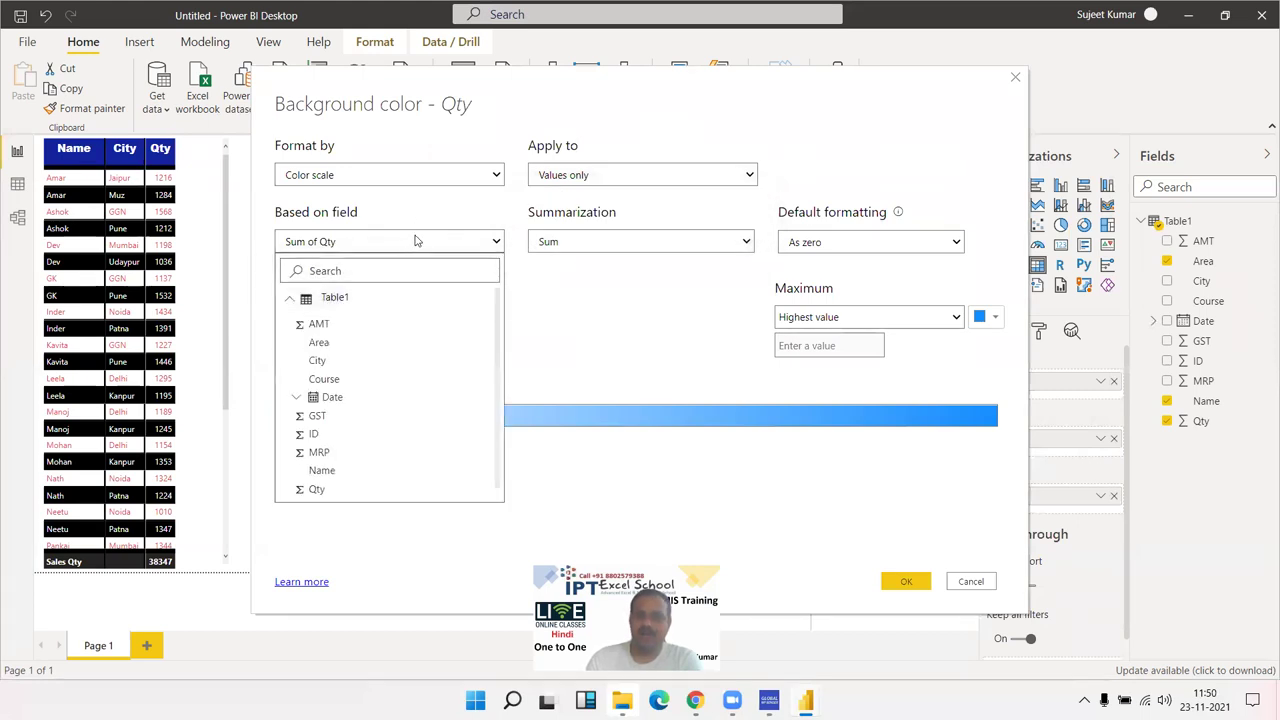
{"action": "left_click", "coordinate": [414, 241]}
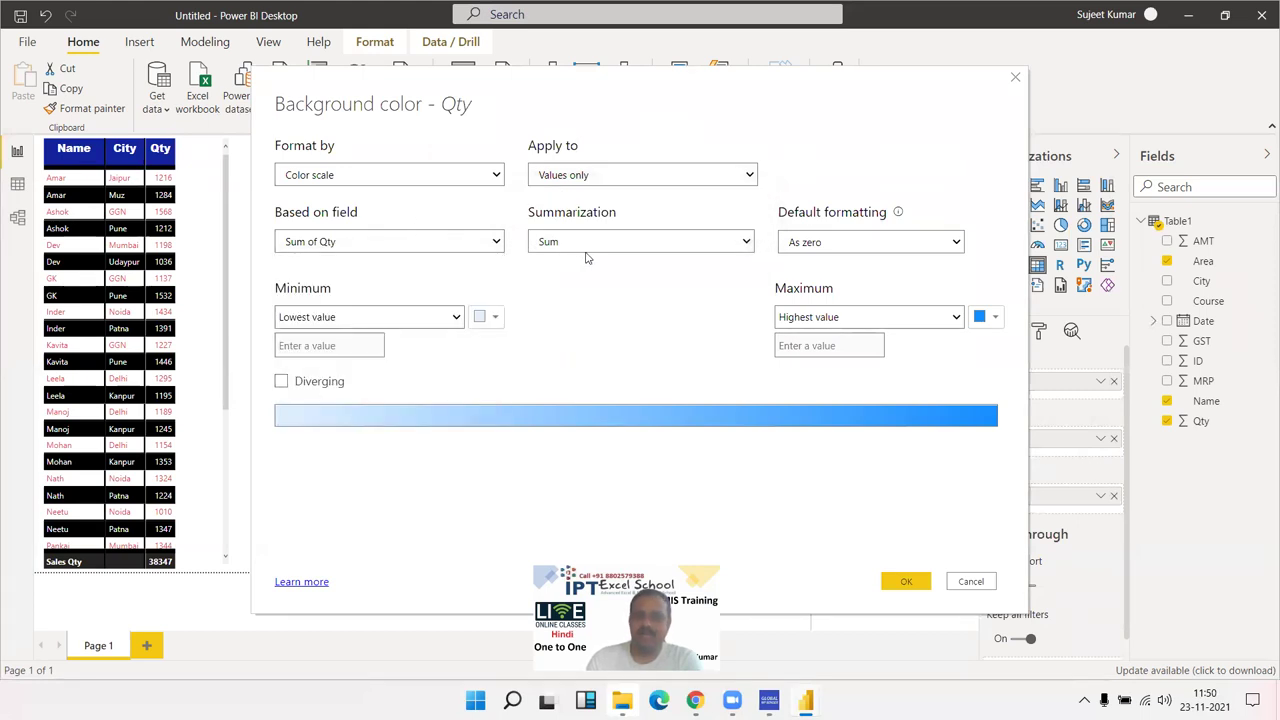
{"action": "left_click", "coordinate": [813, 245]}
{"action": "left_click", "coordinate": [811, 246]}
Make the scale diverging with a custom minimum of 2000 and centre of 2500
{"action": "left_click", "coordinate": [322, 383]}
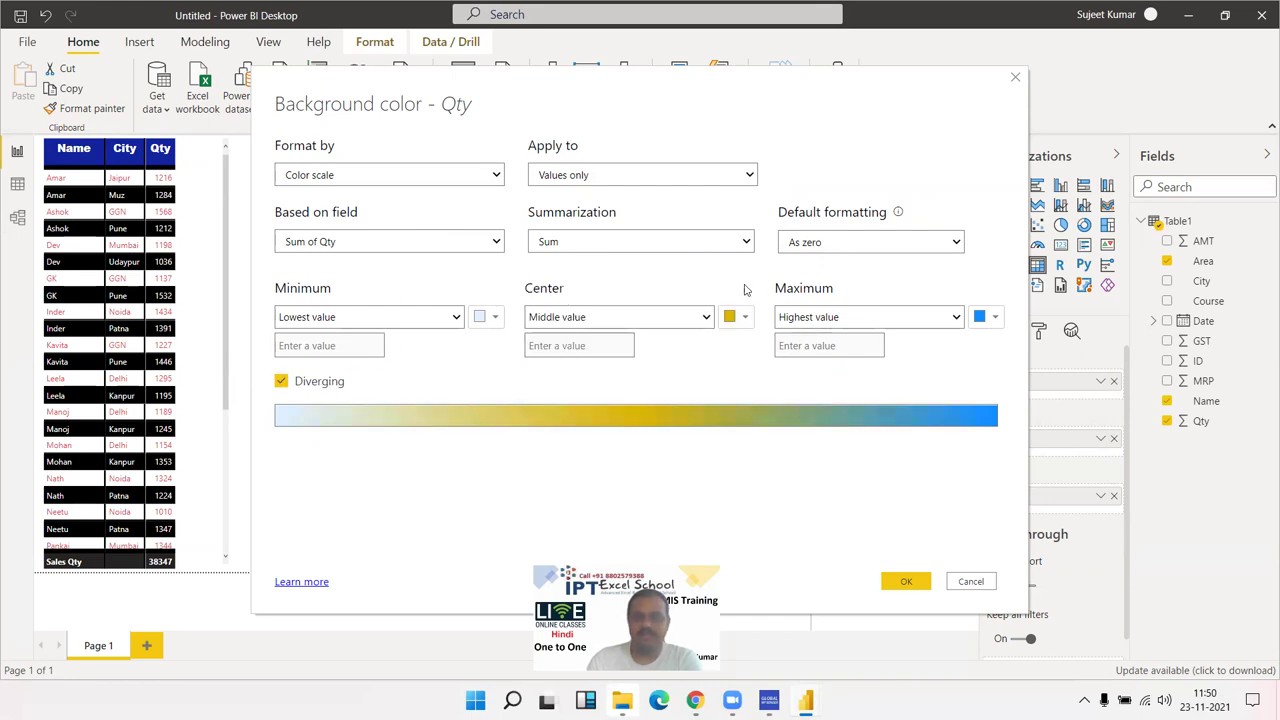
{"action": "left_click", "coordinate": [332, 318]}
{"action": "left_click", "coordinate": [318, 350]}
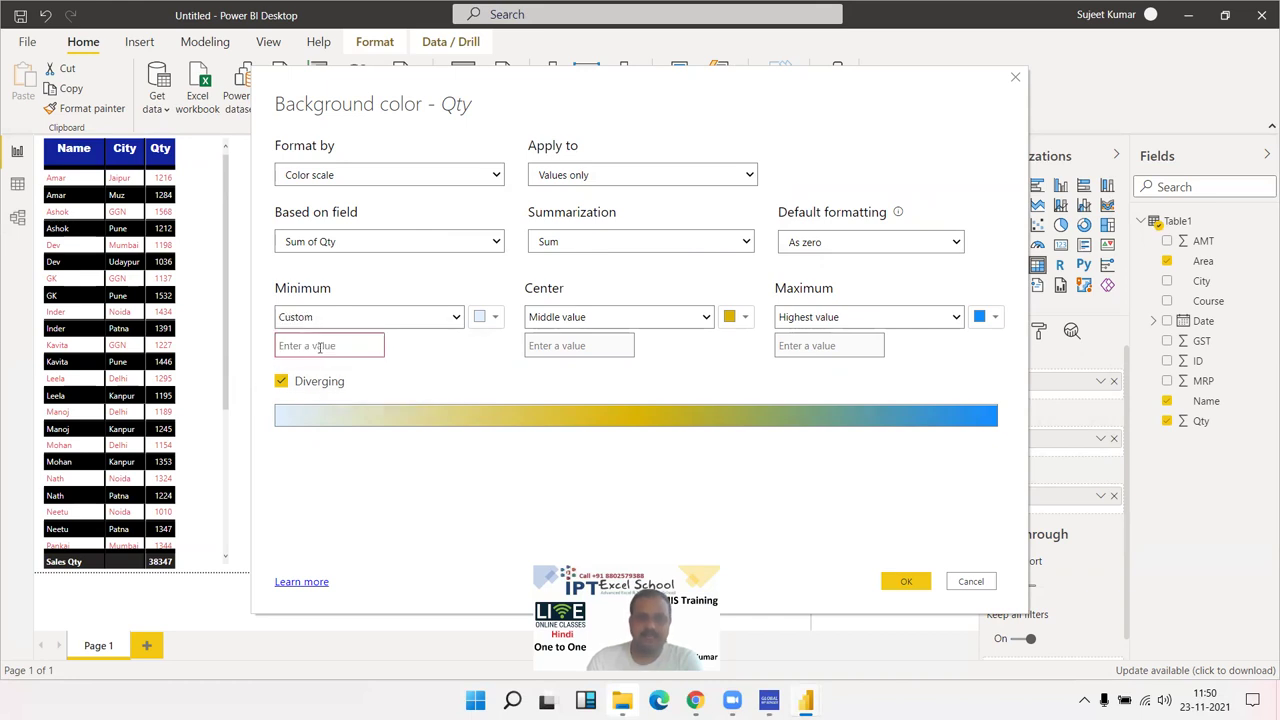
{"action": "left_click", "coordinate": [318, 346]}
{"action": "type", "text": "20"}
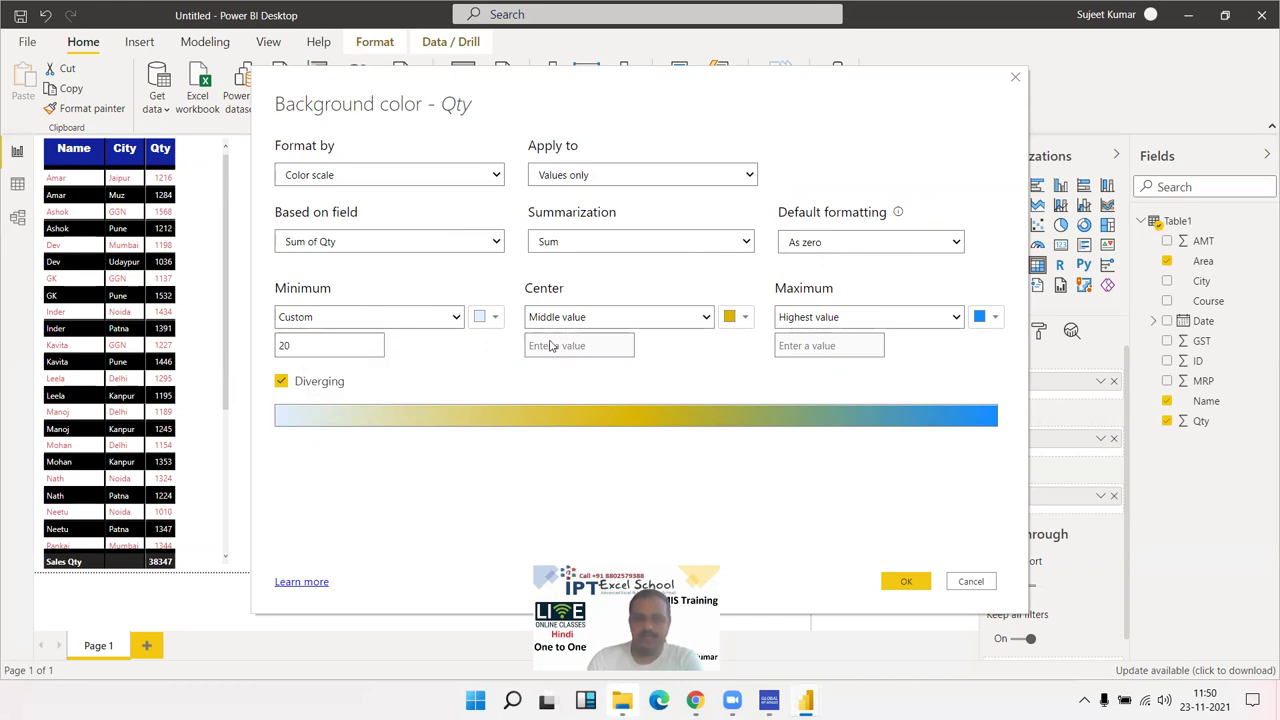
{"action": "left_click", "coordinate": [560, 318]}
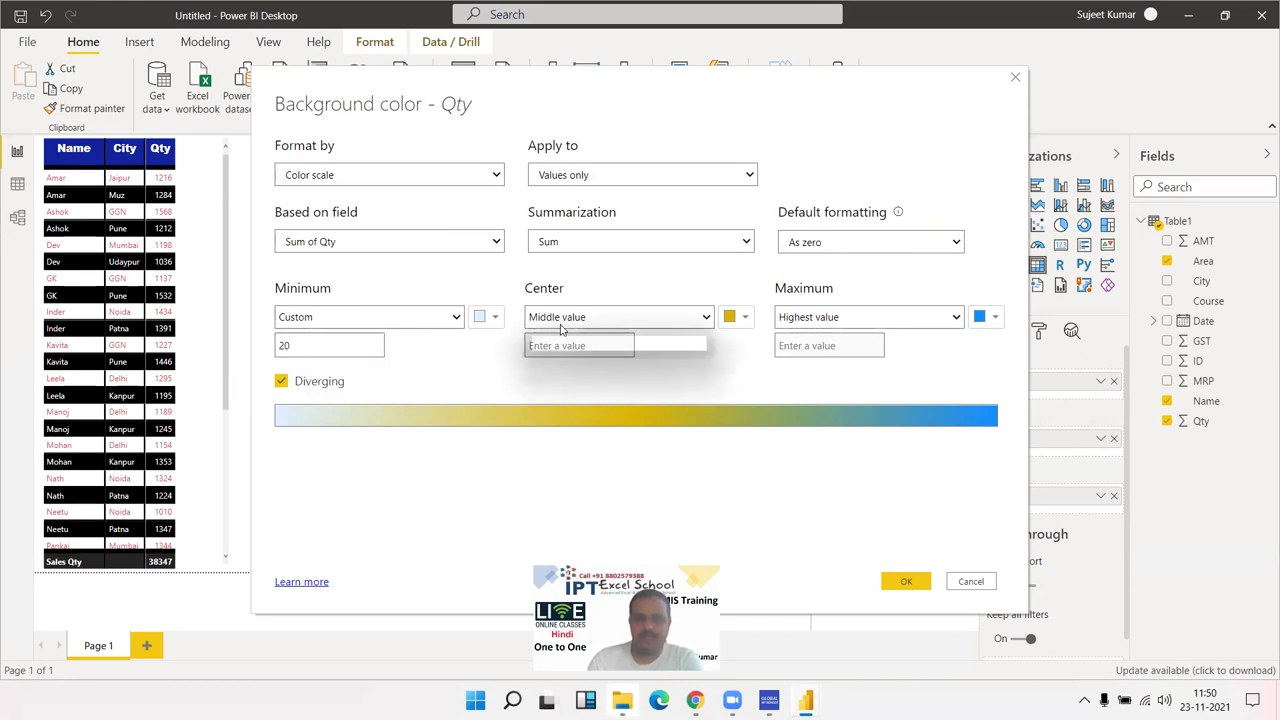
{"action": "left_click", "coordinate": [545, 351]}
{"action": "left_click", "coordinate": [543, 345]}
{"action": "type", "text": "50"}
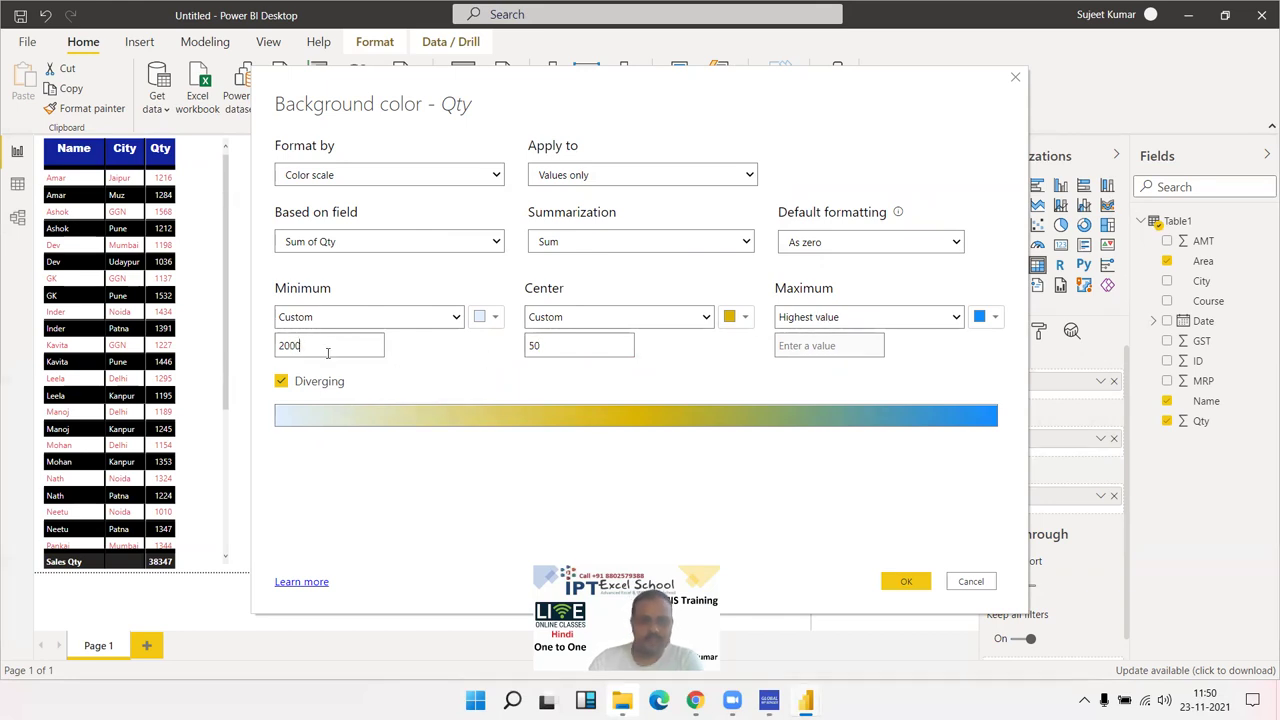
{"action": "double_click", "coordinate": [561, 344]}
{"action": "type", "text": "5"}
{"action": "key", "text": "BackSpace"}
{"action": "type", "text": "2500"}
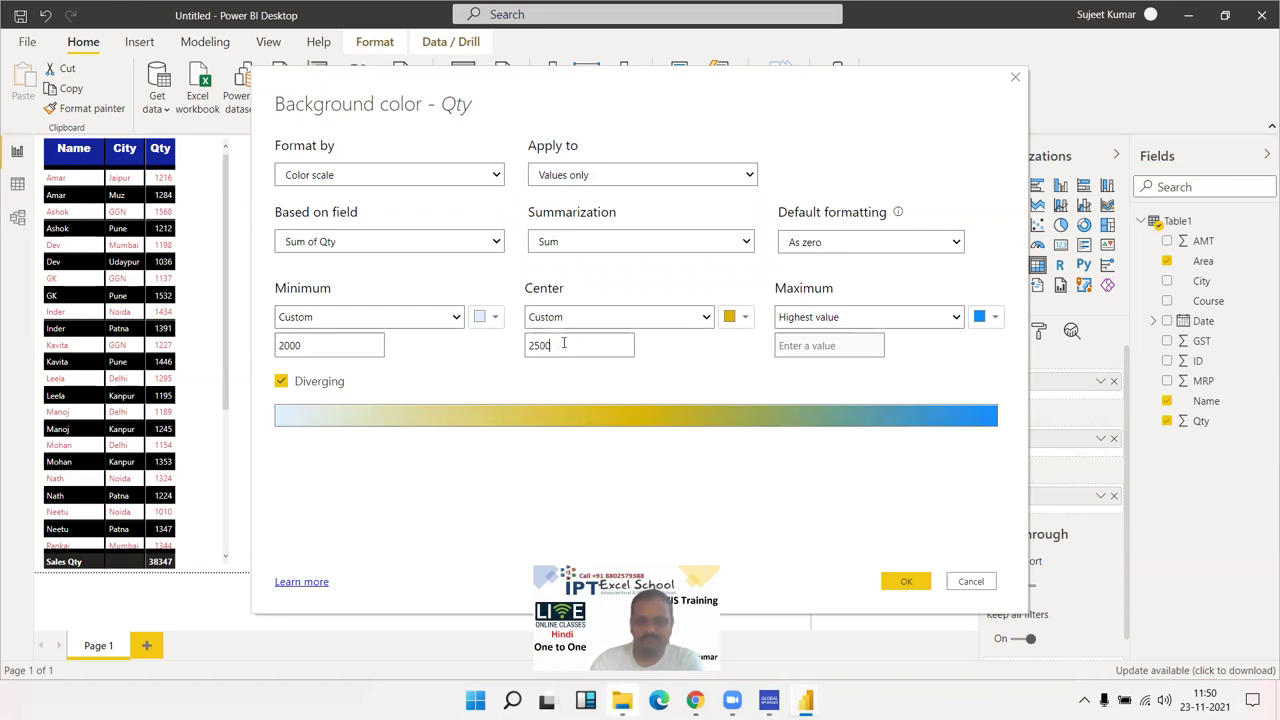
Set a custom blue maximum of 3000 and apply the colour scale to the matrix
{"action": "left_click", "coordinate": [814, 318]}
{"action": "left_click", "coordinate": [817, 348]}
{"action": "type", "text": "3000"}
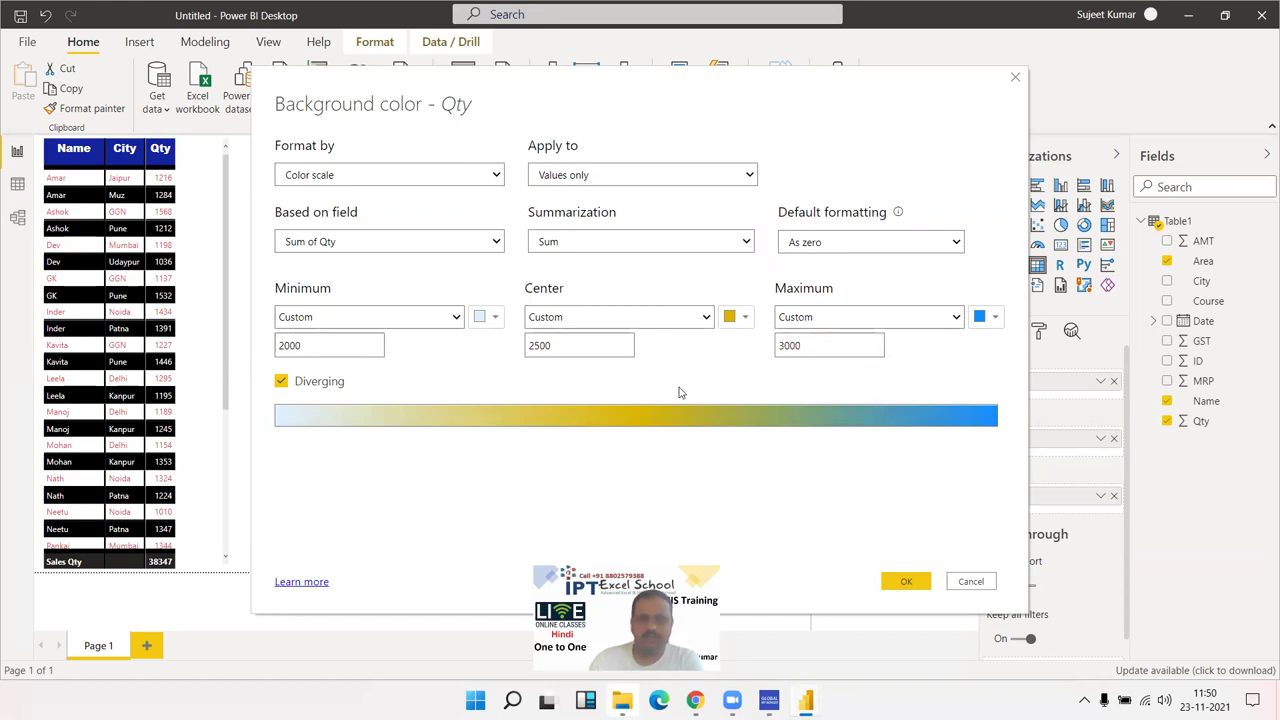
{"action": "left_click", "coordinate": [1001, 320]}
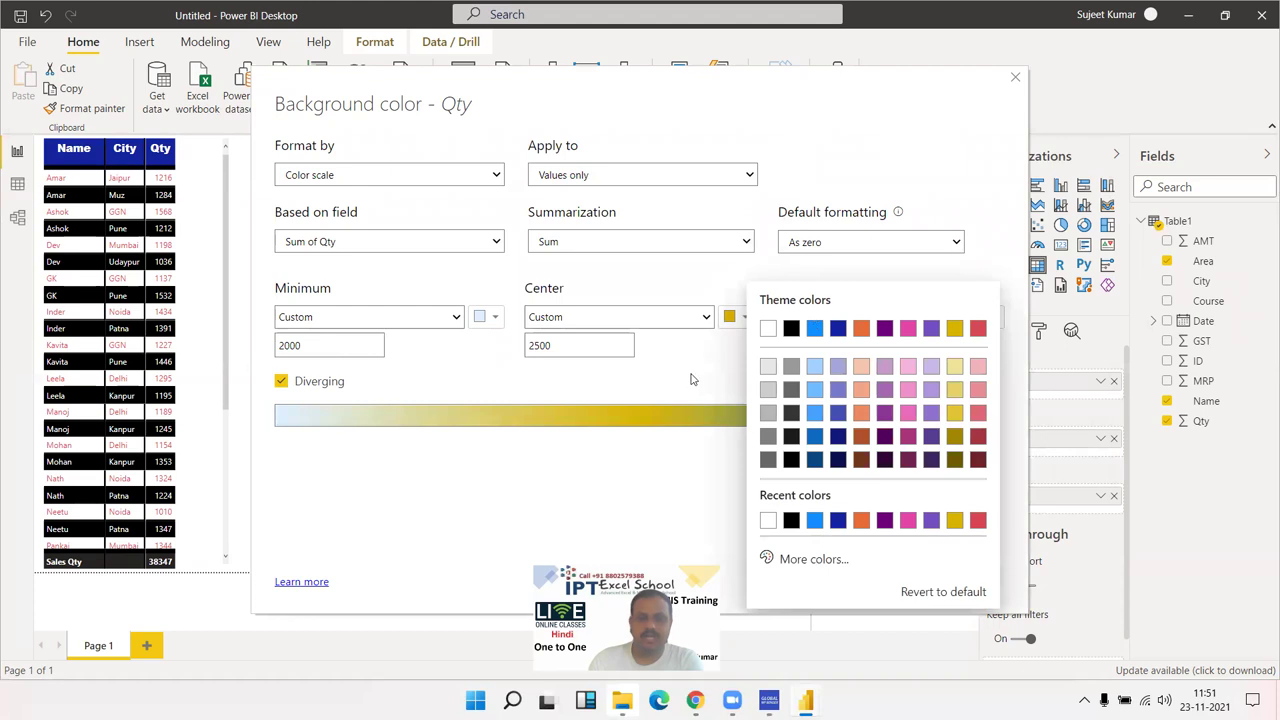
{"action": "left_click", "coordinate": [706, 340]}
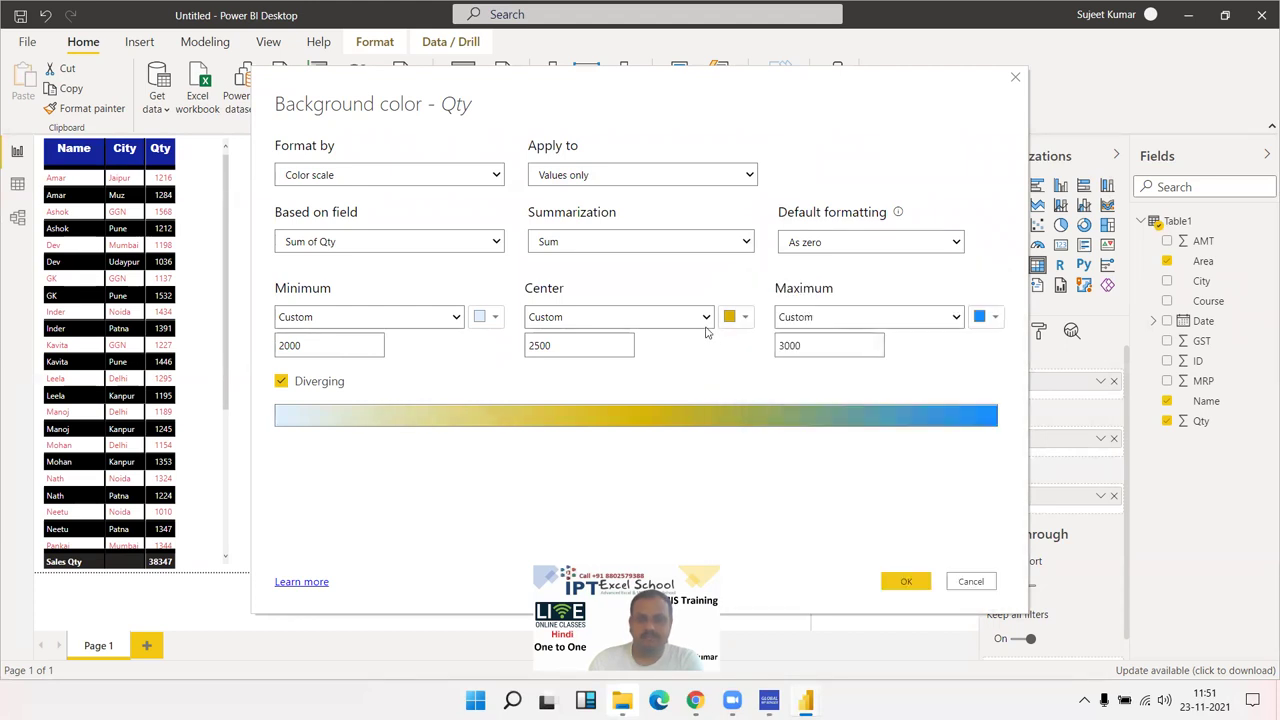
{"action": "left_click", "coordinate": [706, 332]}
{"action": "left_click", "coordinate": [739, 383]}
{"action": "left_click", "coordinate": [900, 253]}
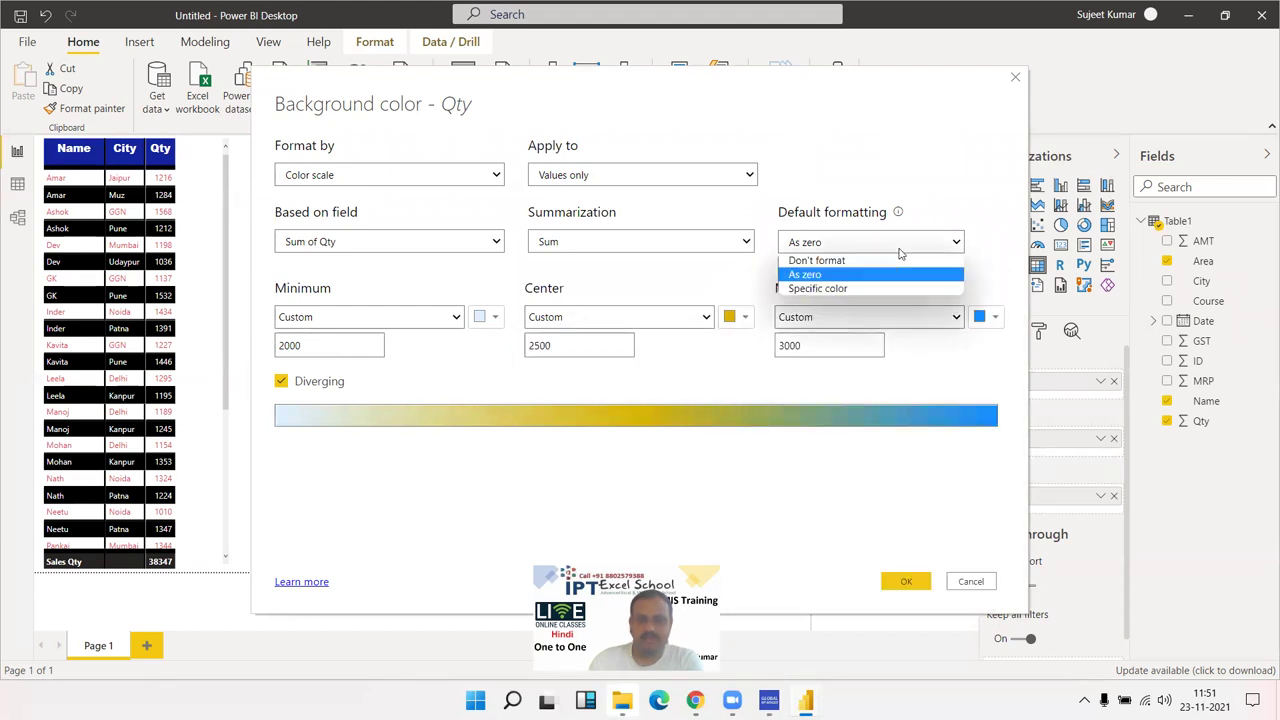
{"action": "left_click", "coordinate": [750, 270]}
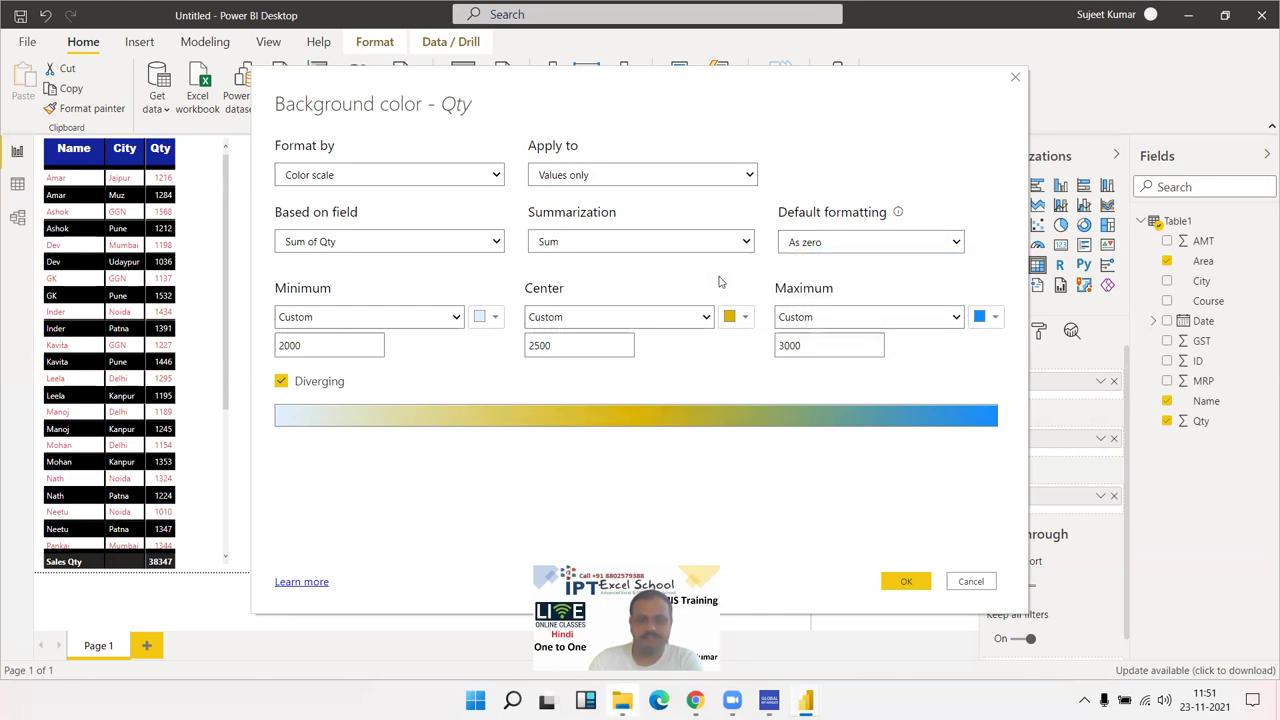
{"action": "left_click", "coordinate": [905, 581]}
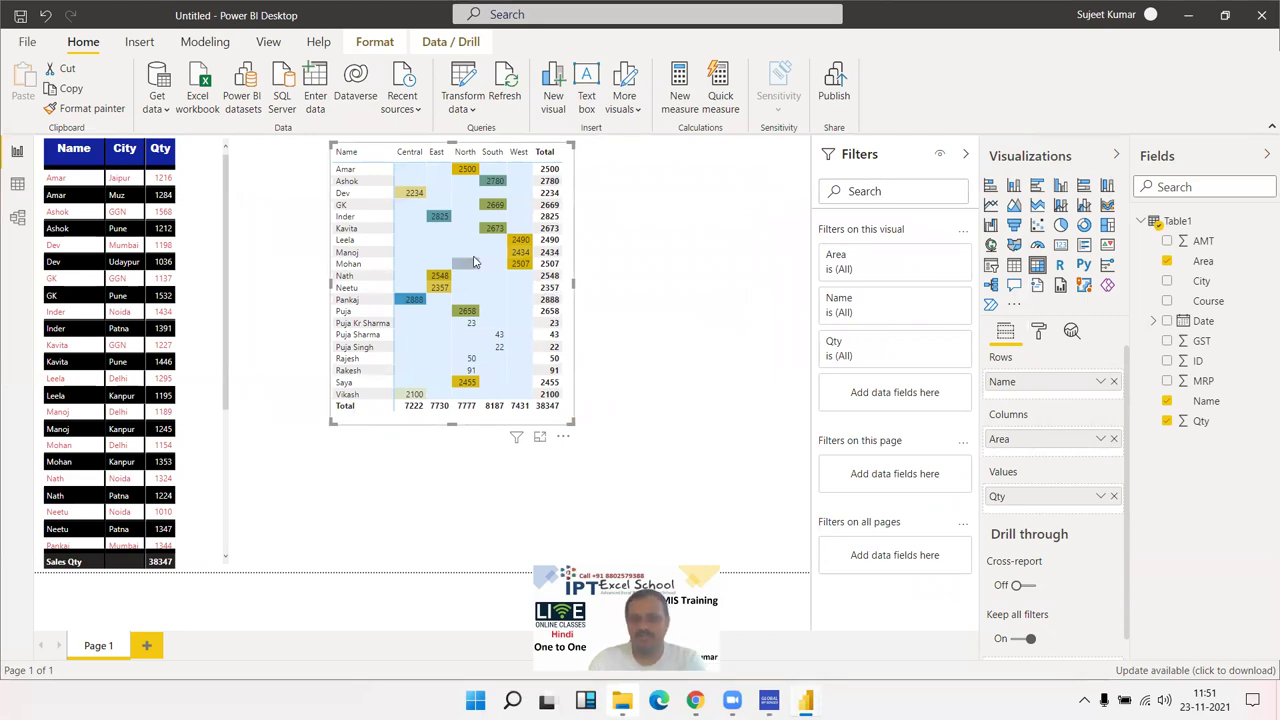
Bring up the Conditional formatting submenu for the matrix's Qty value field
{"action": "left_click", "coordinate": [1099, 496]}
{"action": "mouse_move", "coordinate": [1007, 249]}
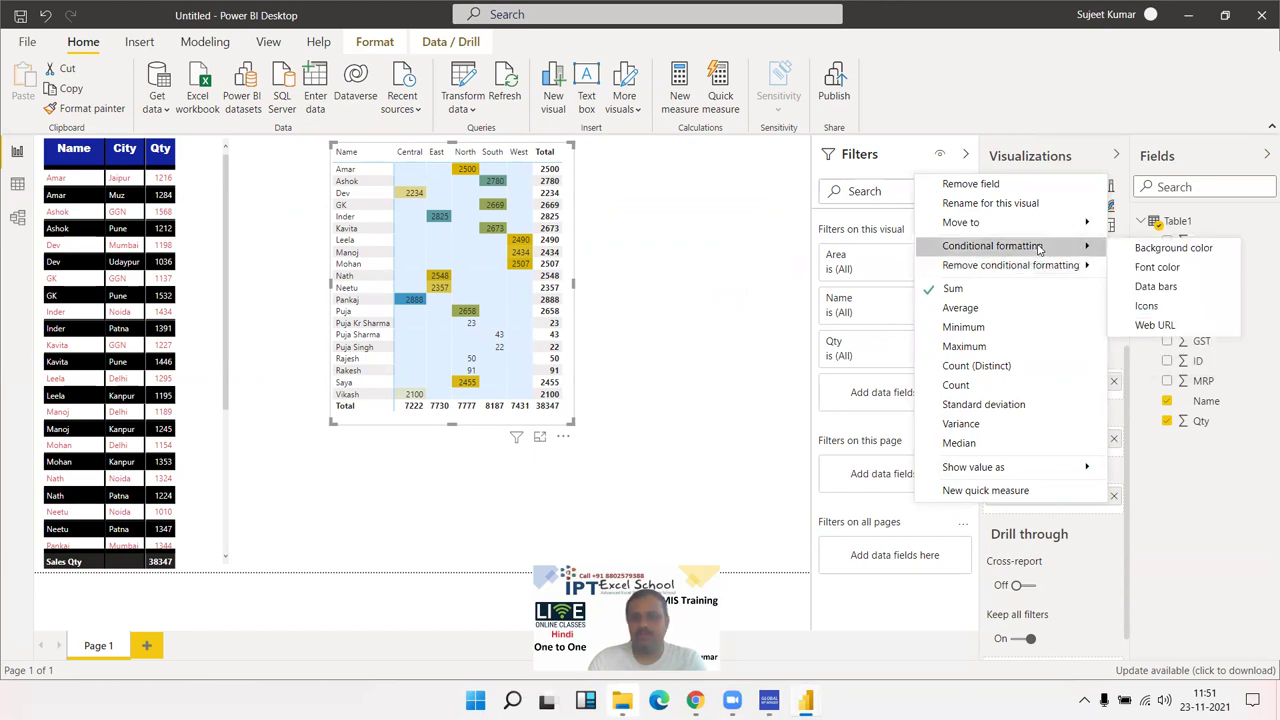
Apply the Qty background colour scale to values and totals
{"action": "left_click", "coordinate": [1163, 254]}
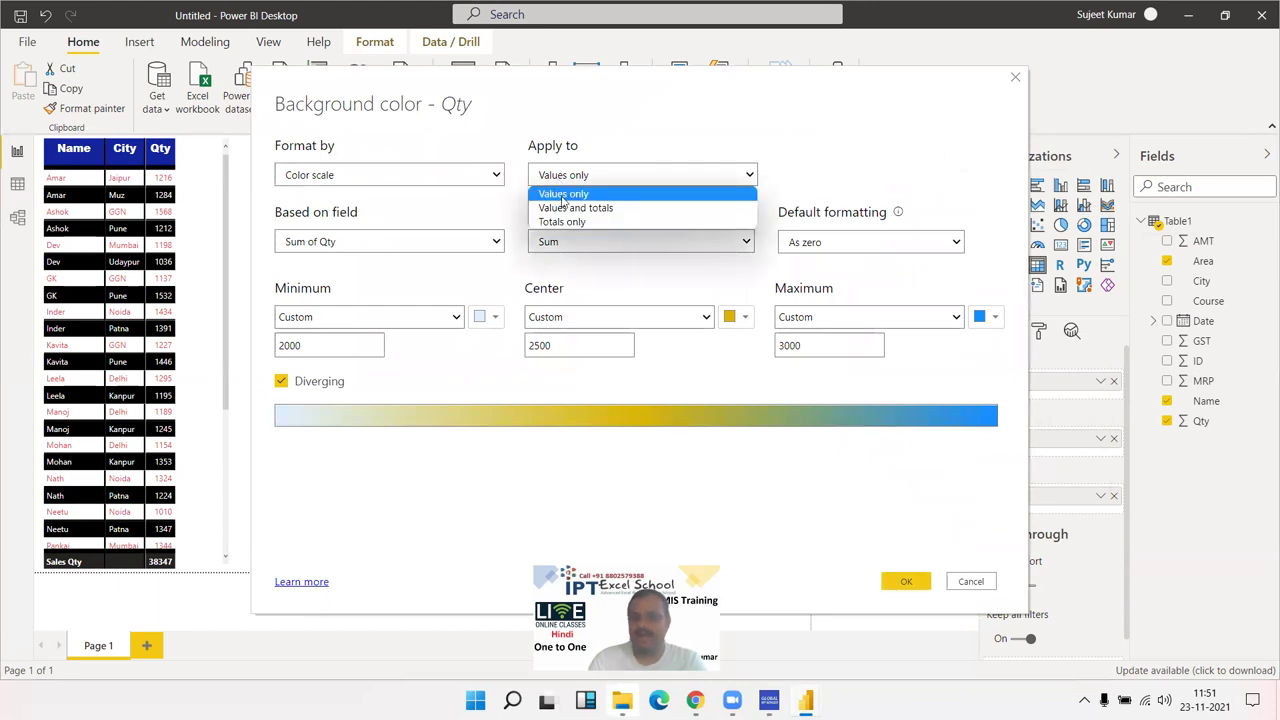
{"action": "left_click", "coordinate": [570, 208]}
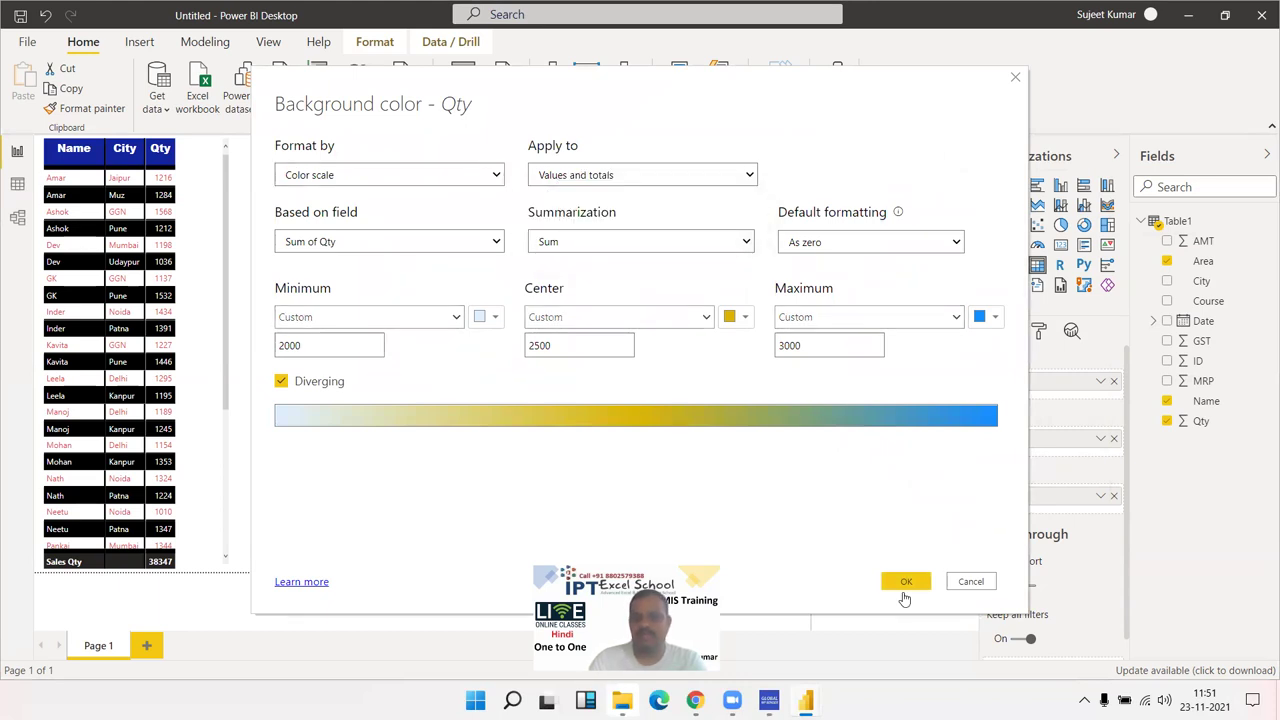
{"action": "left_click", "coordinate": [906, 583]}
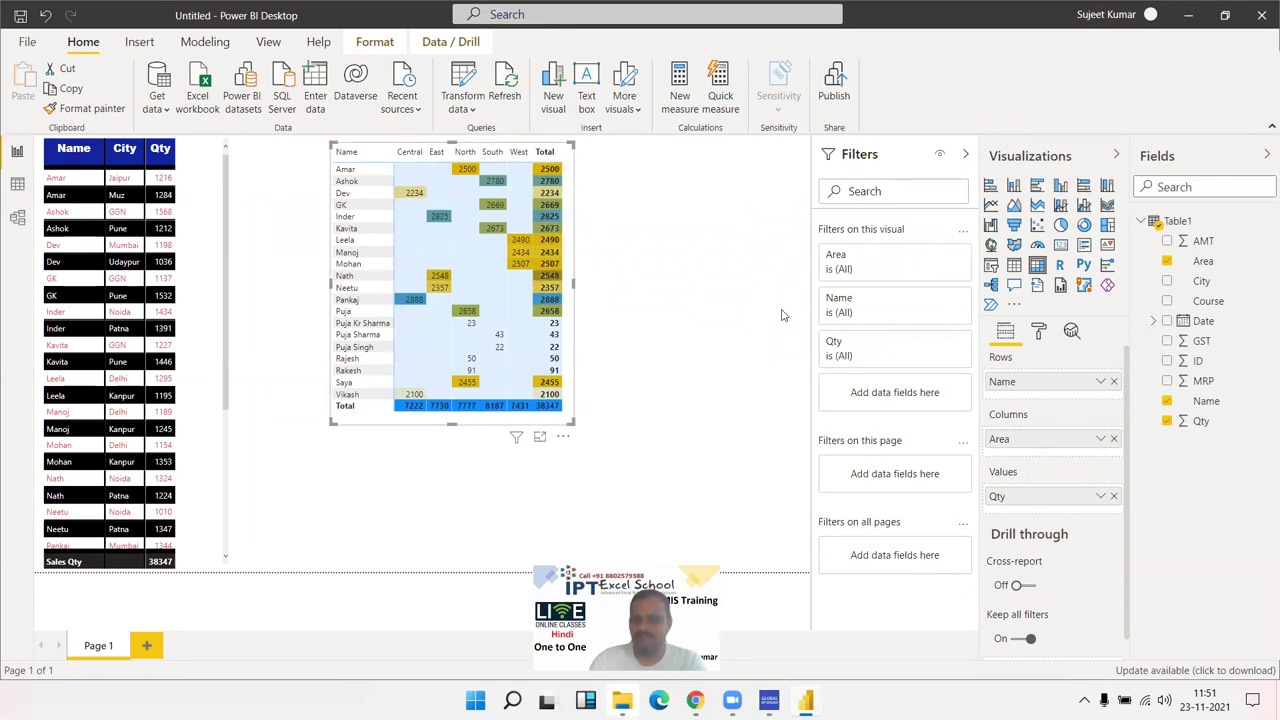
Reopen Qty's background colour settings and list the Format by styles: Color scale, Rules, Field value
{"action": "left_click", "coordinate": [1101, 497]}
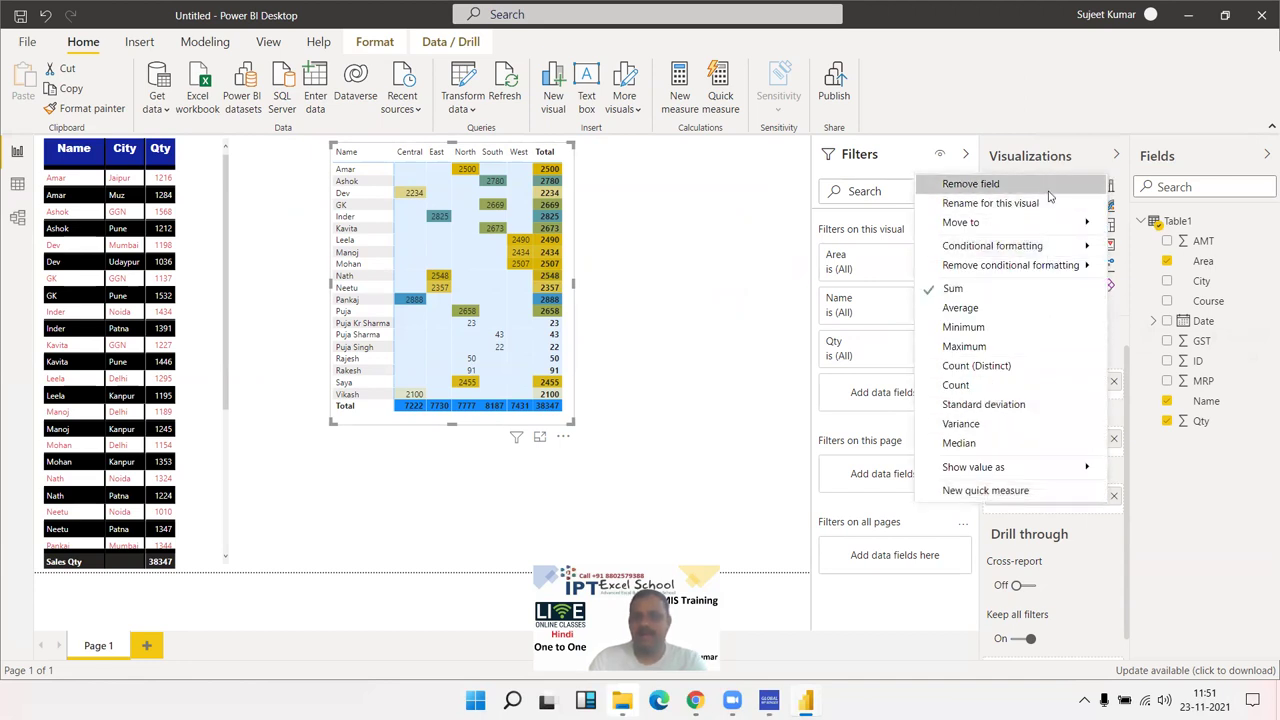
{"action": "mouse_move", "coordinate": [1040, 266]}
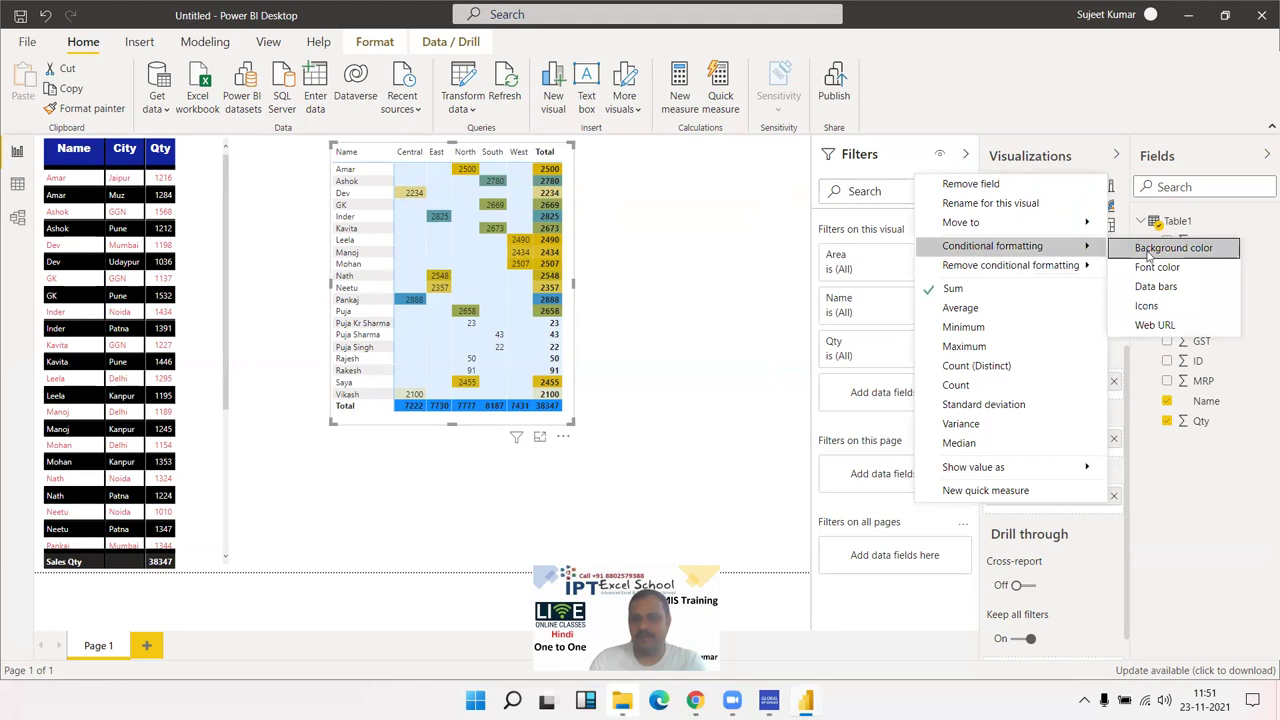
{"action": "left_click", "coordinate": [1149, 254]}
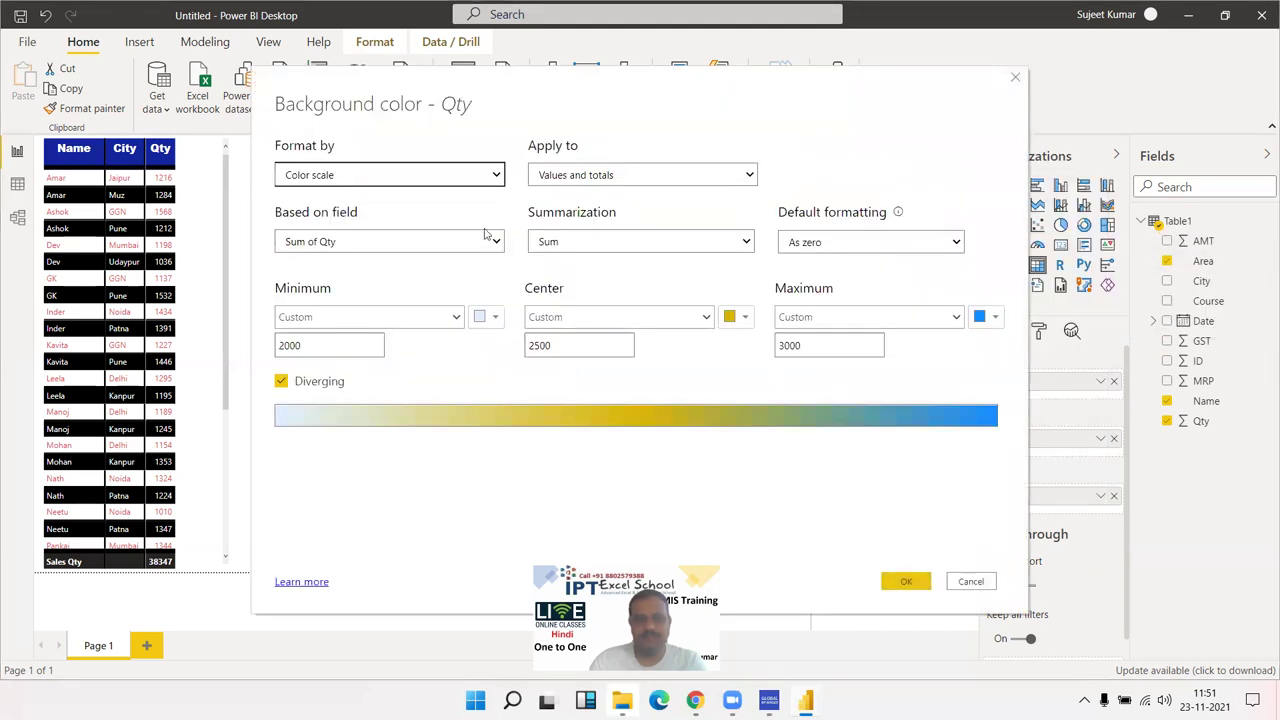
{"action": "left_click", "coordinate": [421, 178]}
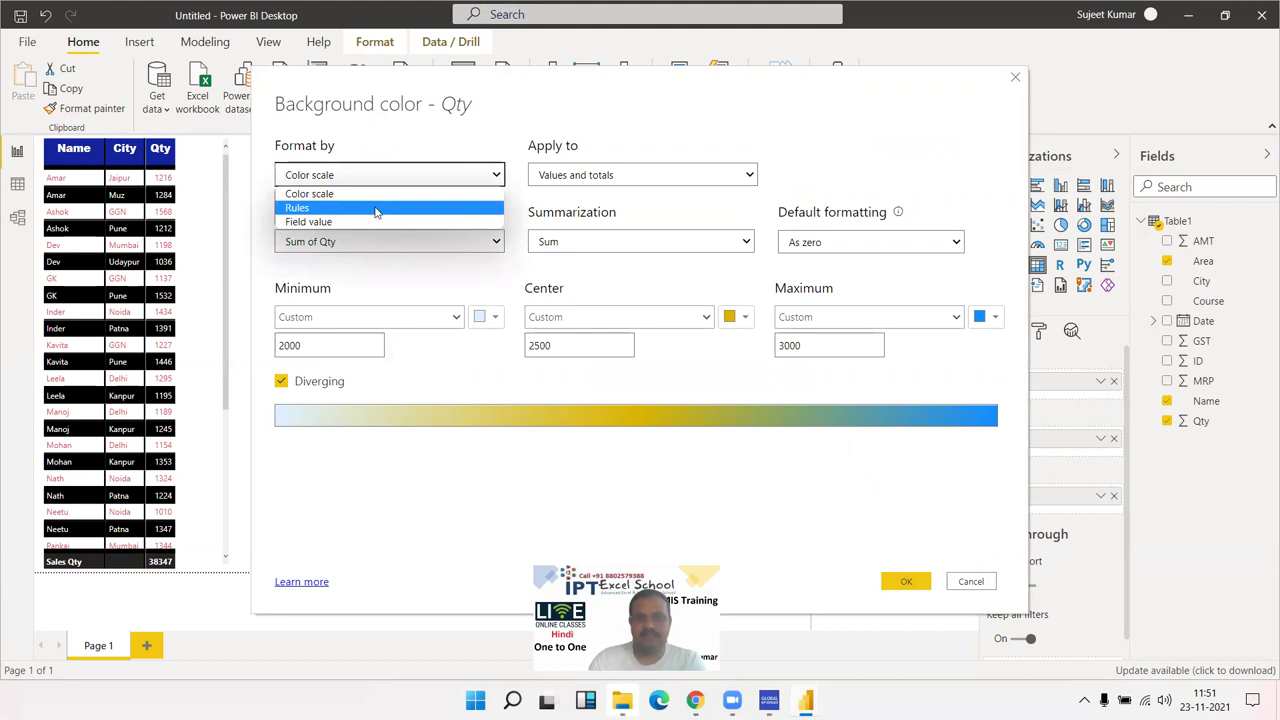
Switch the matrix background colour to a Sum of Qty rule with lower bound 'is greater than' 2000
{"action": "left_click", "coordinate": [434, 208]}
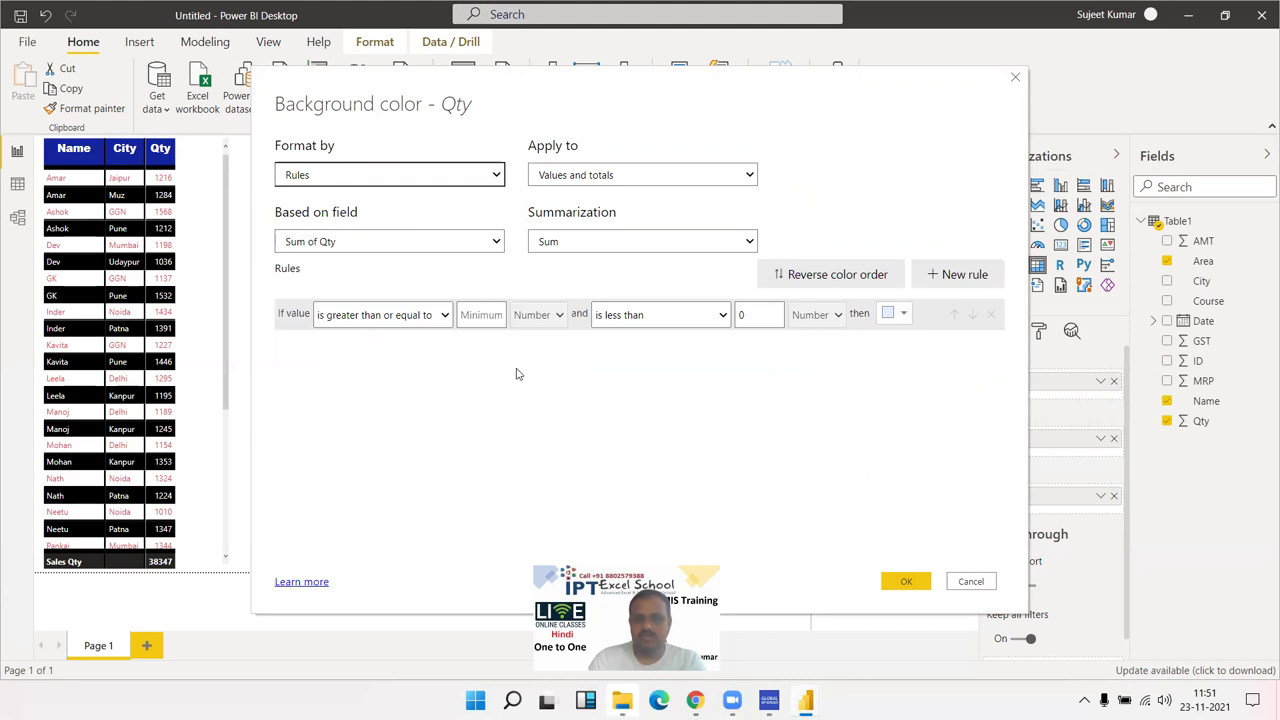
{"action": "left_click", "coordinate": [583, 177]}
{"action": "left_click", "coordinate": [583, 178]}
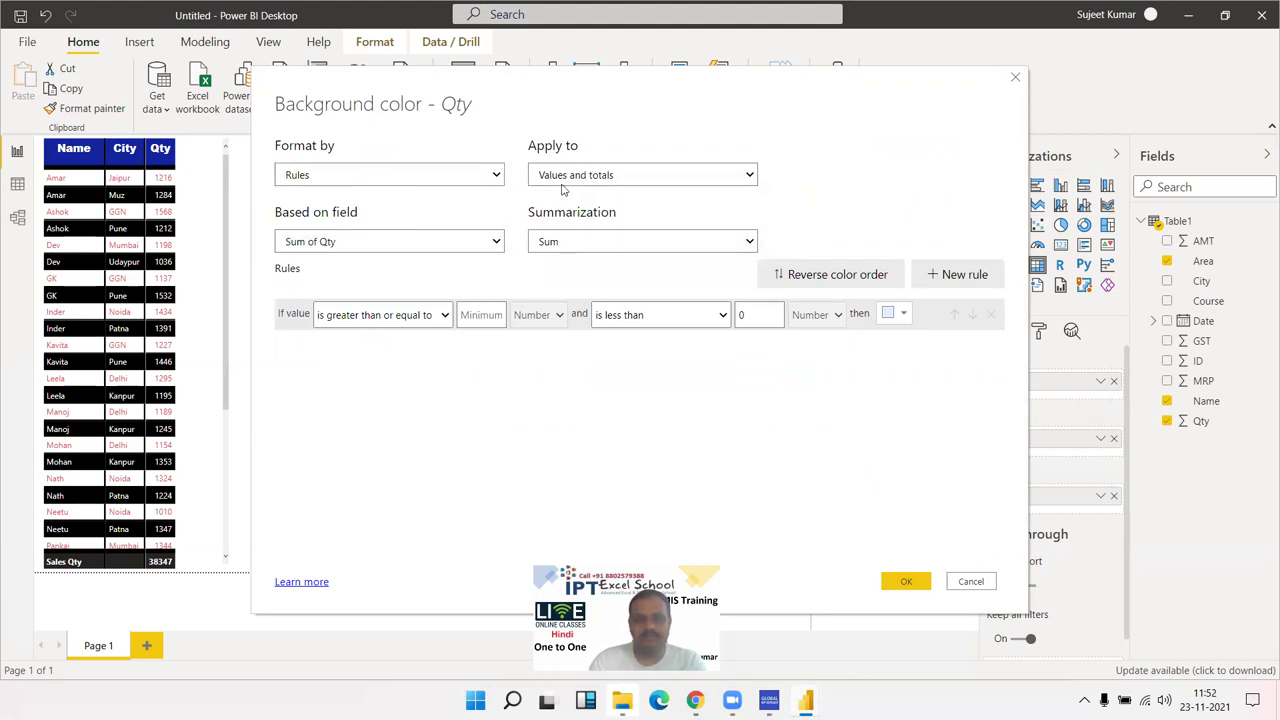
{"action": "left_click", "coordinate": [443, 248]}
{"action": "left_click", "coordinate": [443, 248]}
{"action": "left_click", "coordinate": [556, 250]}
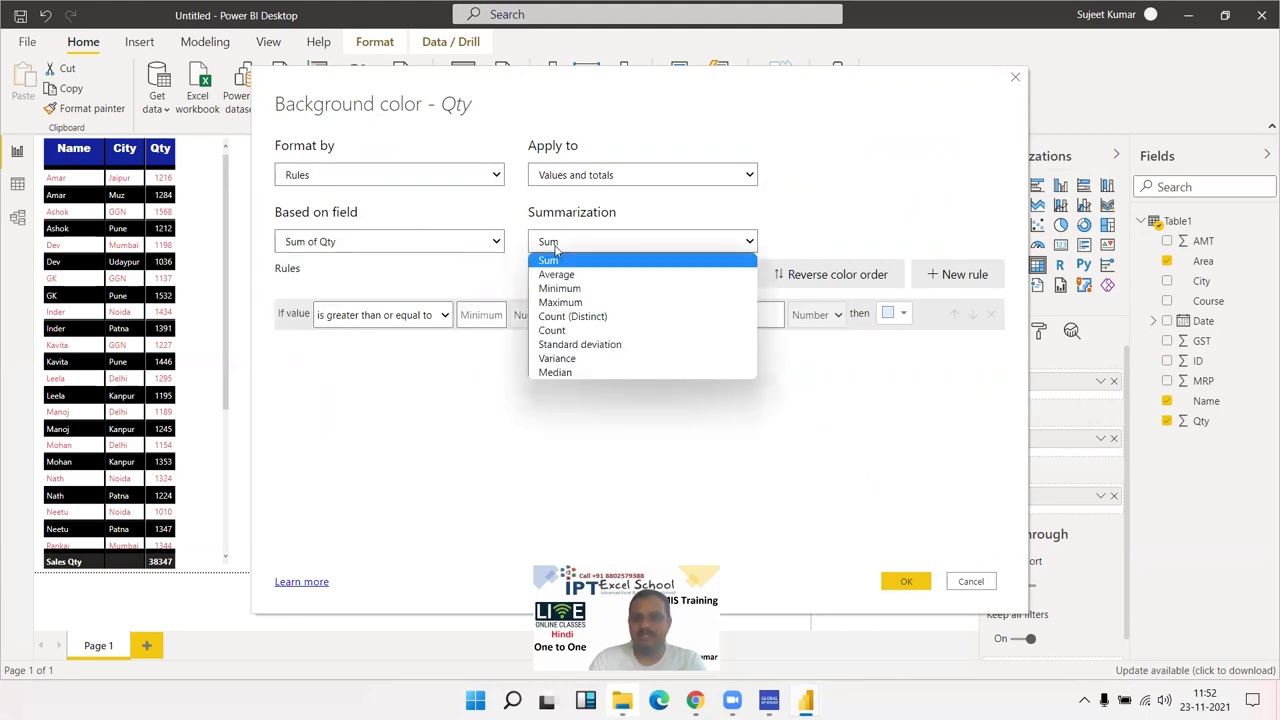
{"action": "left_click", "coordinate": [556, 250]}
{"action": "left_click", "coordinate": [413, 317]}
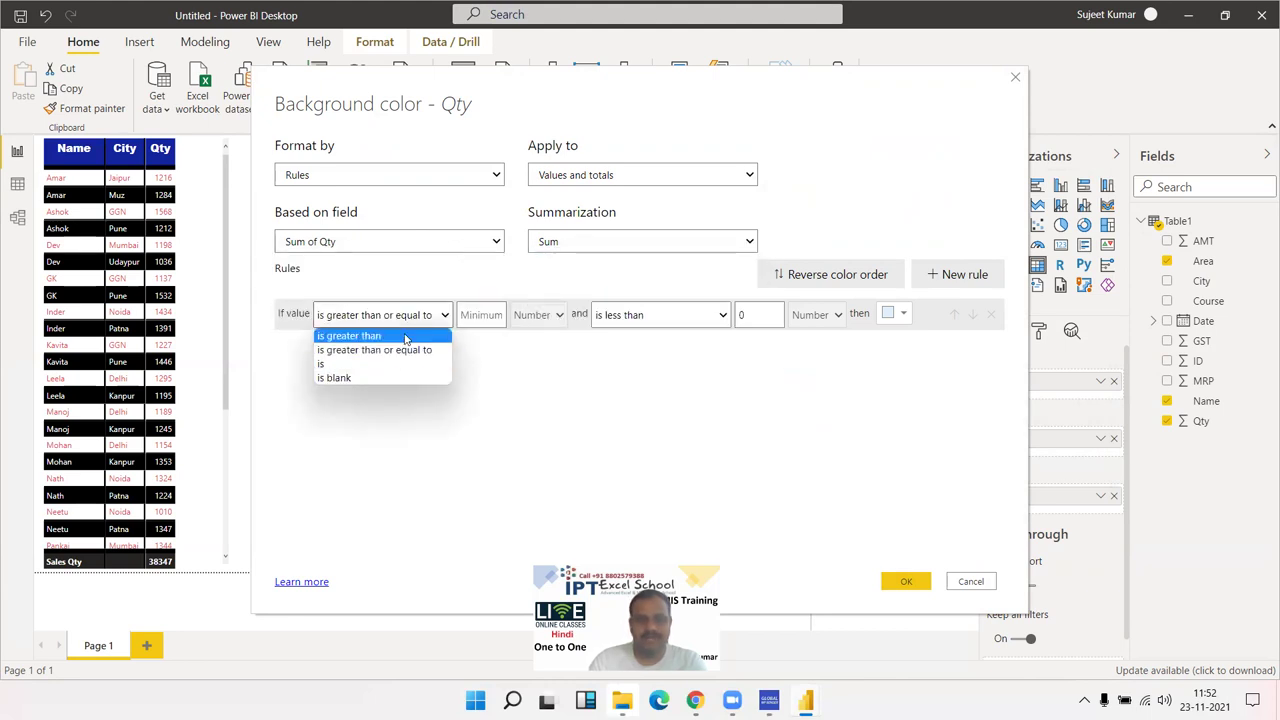
{"action": "left_click", "coordinate": [406, 339]}
{"action": "type", "text": "2000"}
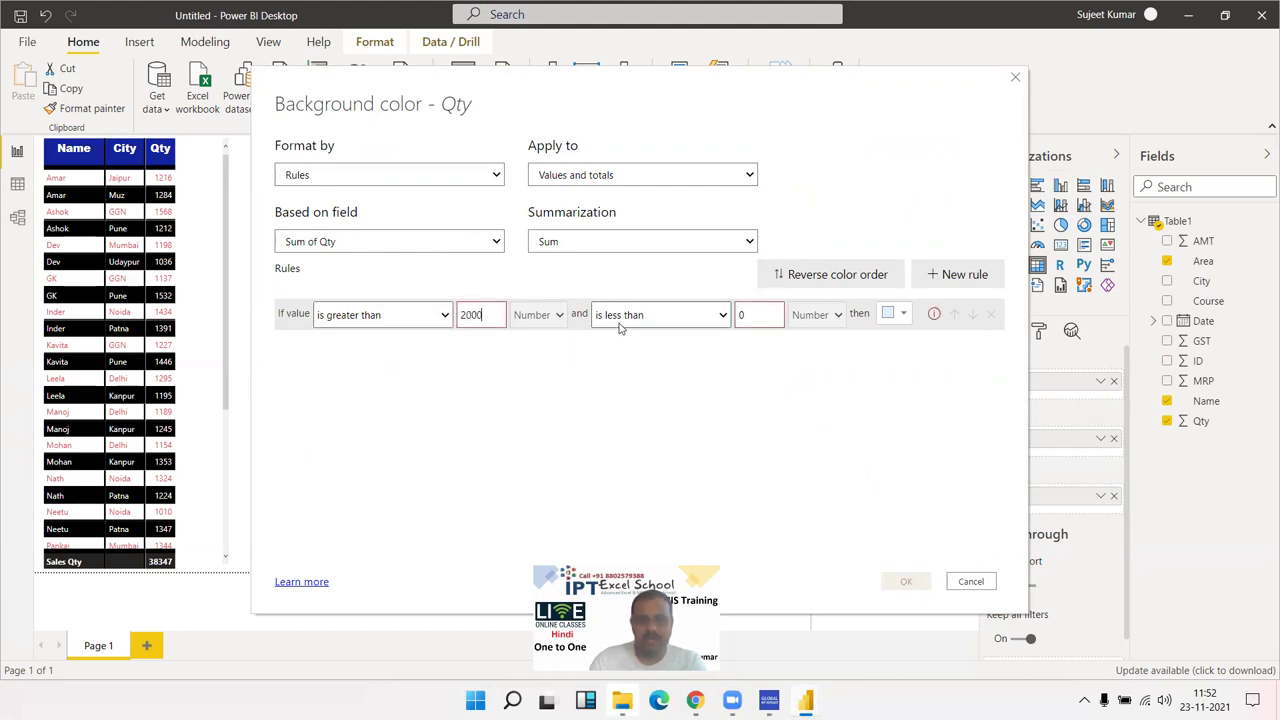
Set the upper bound to 'is less than or equal to' 2500, colour it orange, and apply
{"action": "left_click", "coordinate": [620, 328]}
{"action": "left_click", "coordinate": [640, 347]}
{"action": "type", "text": "50"}
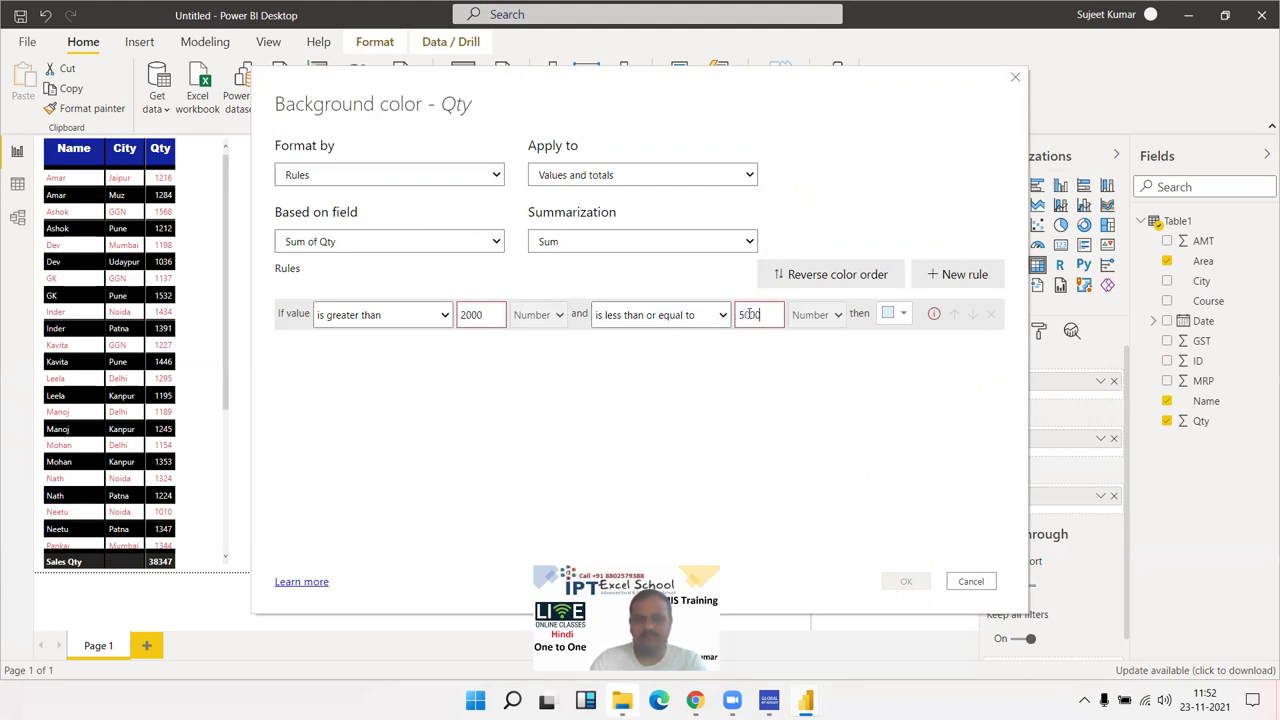
{"action": "key", "text": "BackSpace"}
{"action": "key", "text": "BackSpace"}
{"action": "type", "text": "25"}
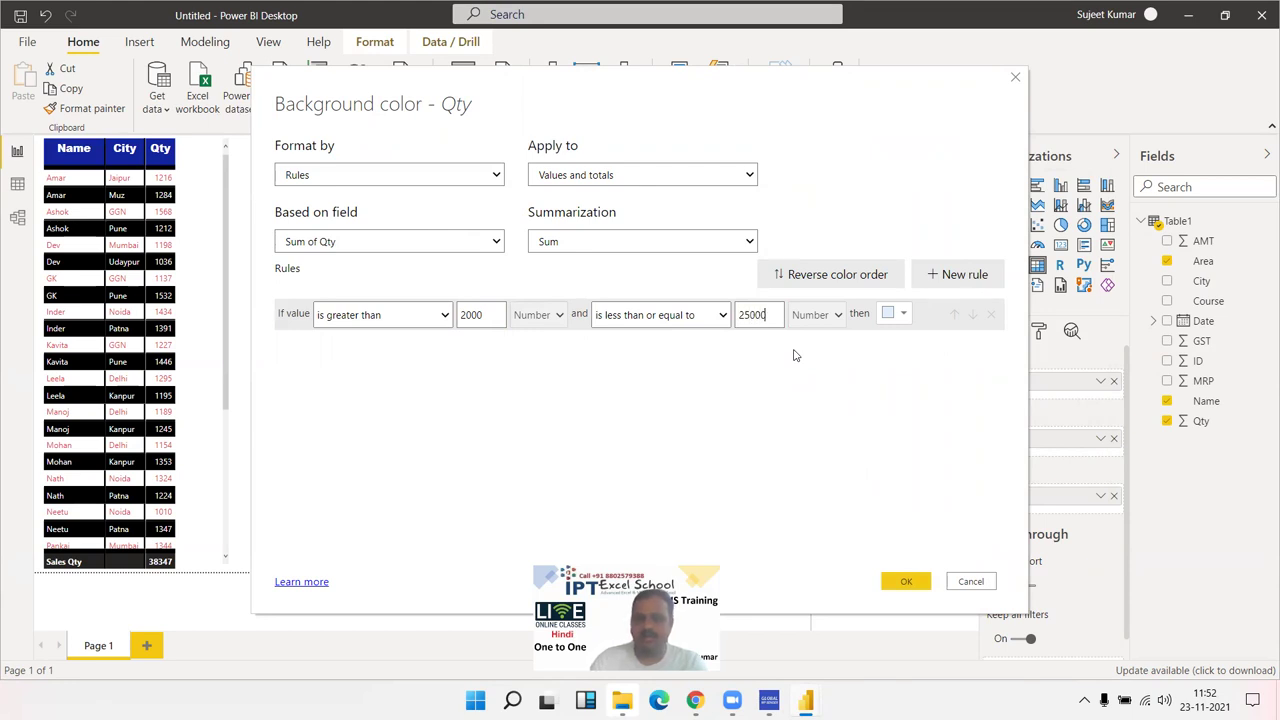
{"action": "left_click", "coordinate": [895, 314]}
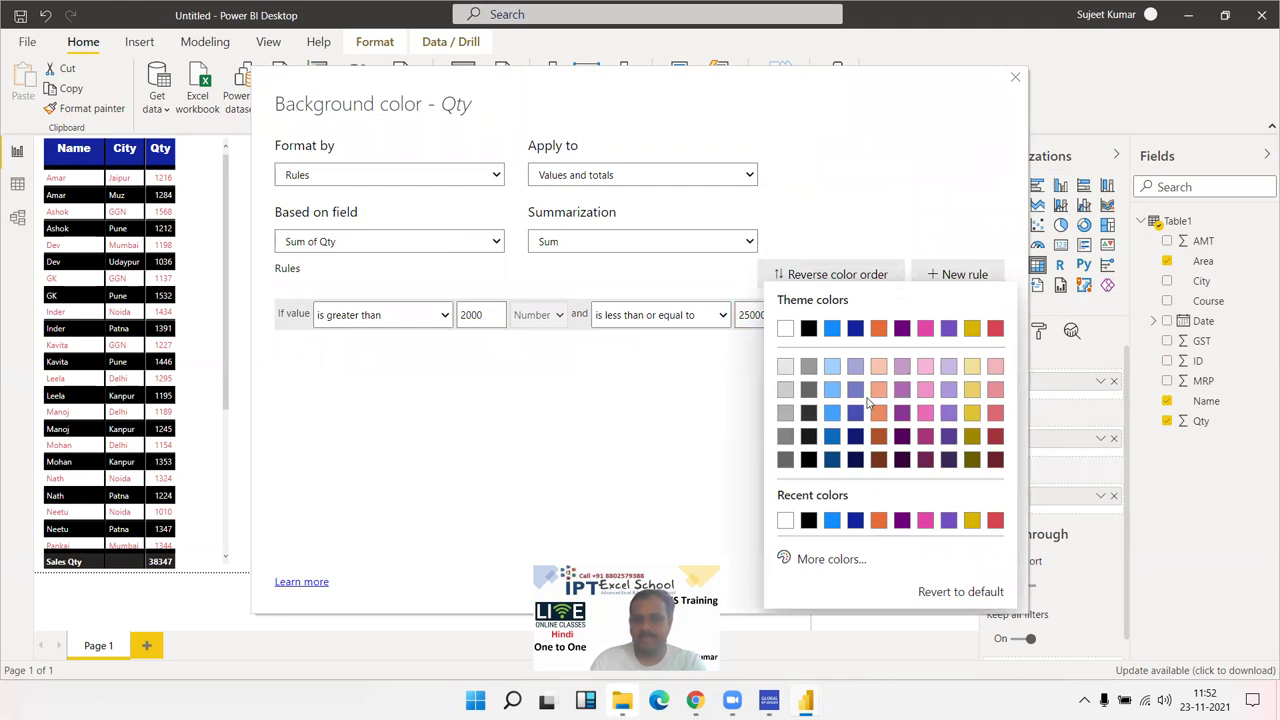
{"action": "left_click", "coordinate": [882, 330]}
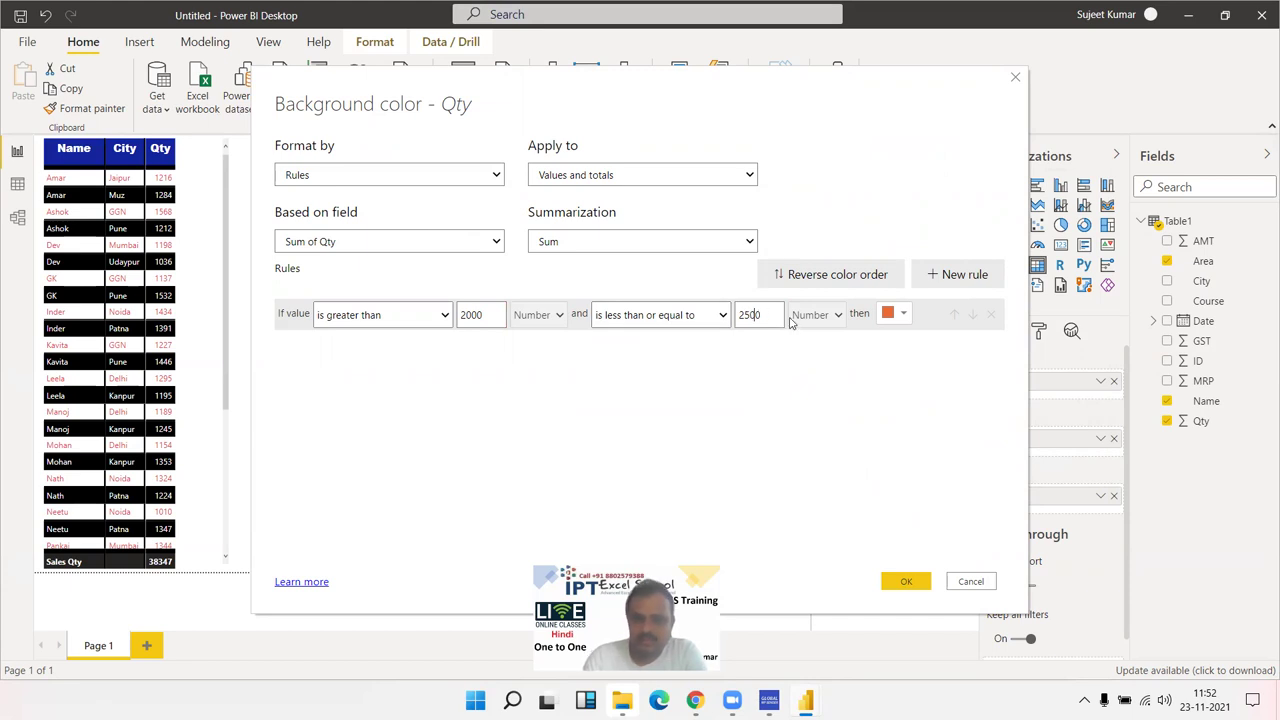
{"action": "left_click", "coordinate": [910, 581]}
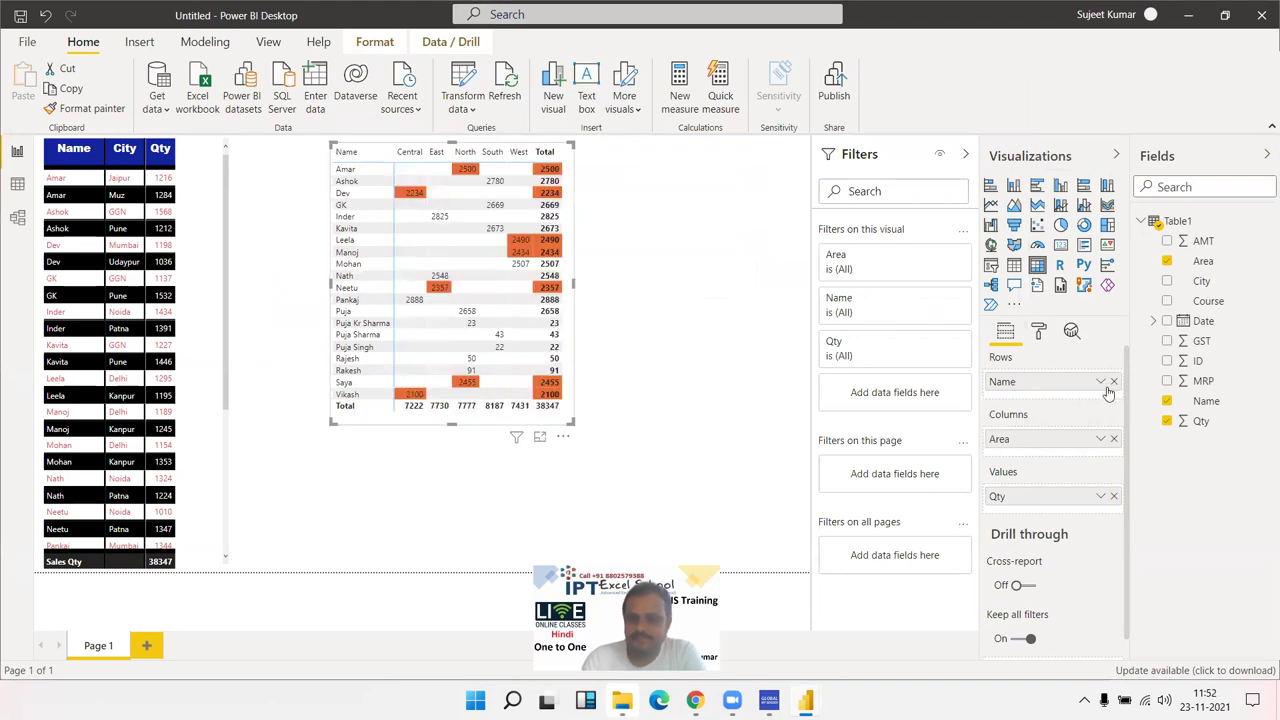
{"action": "left_click", "coordinate": [1102, 496]}
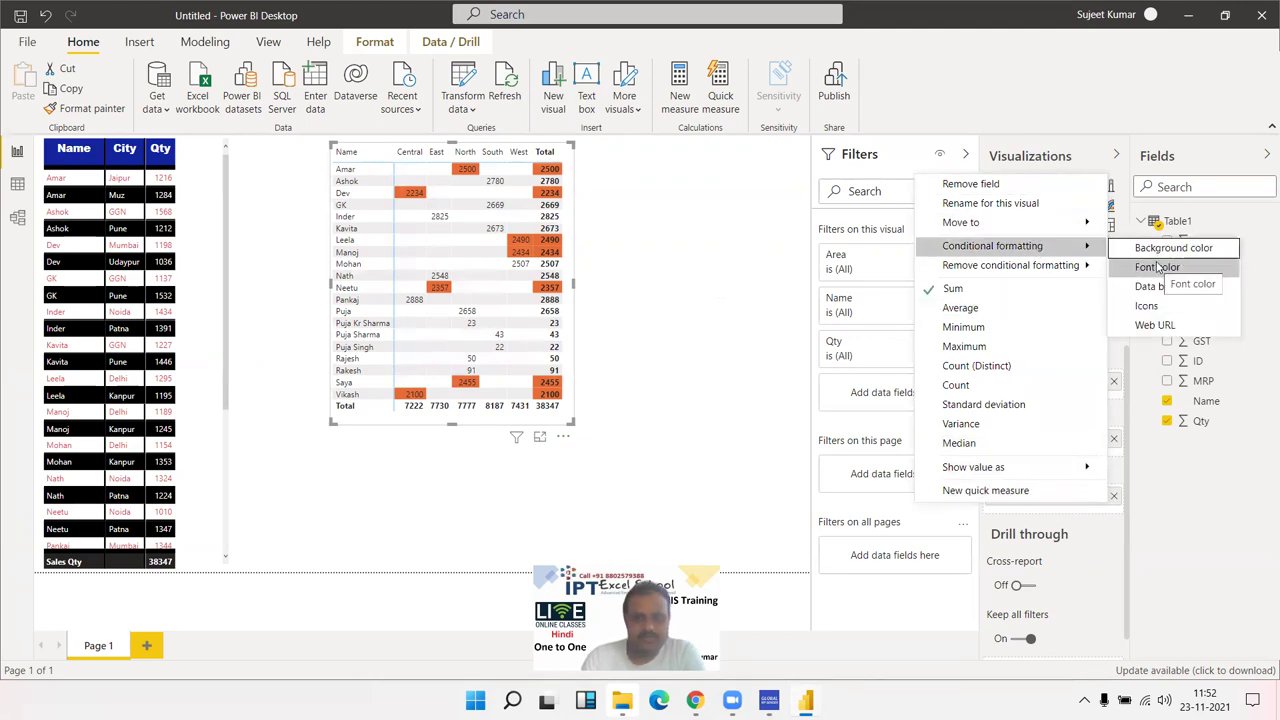
{"action": "left_click", "coordinate": [1158, 268]}
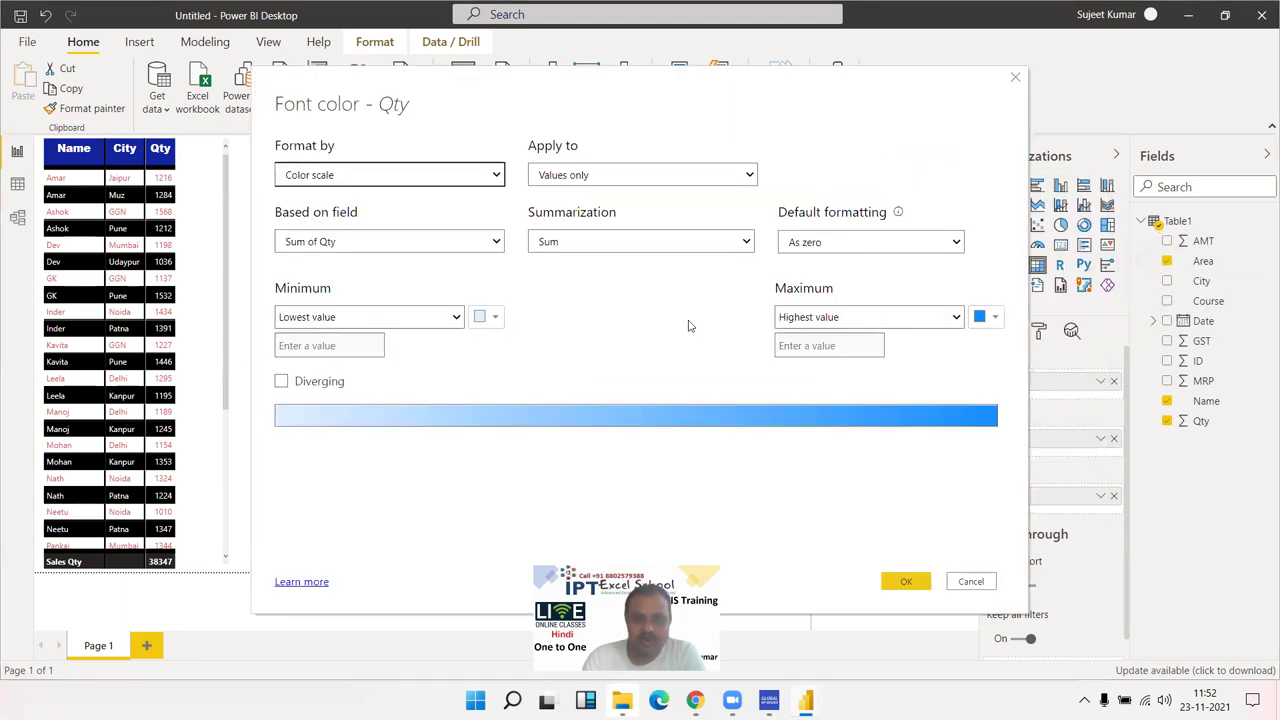
{"action": "left_click", "coordinate": [346, 175]}
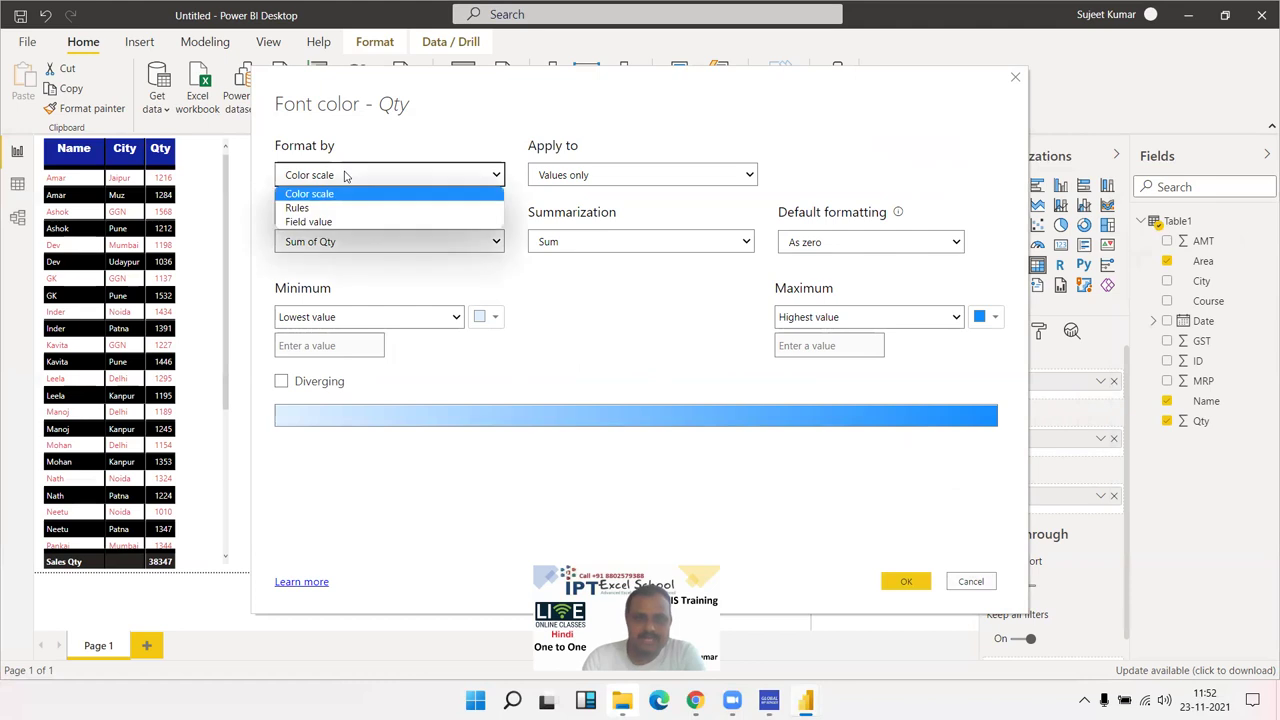
{"action": "left_click", "coordinate": [318, 221]}
{"action": "left_click", "coordinate": [406, 245]}
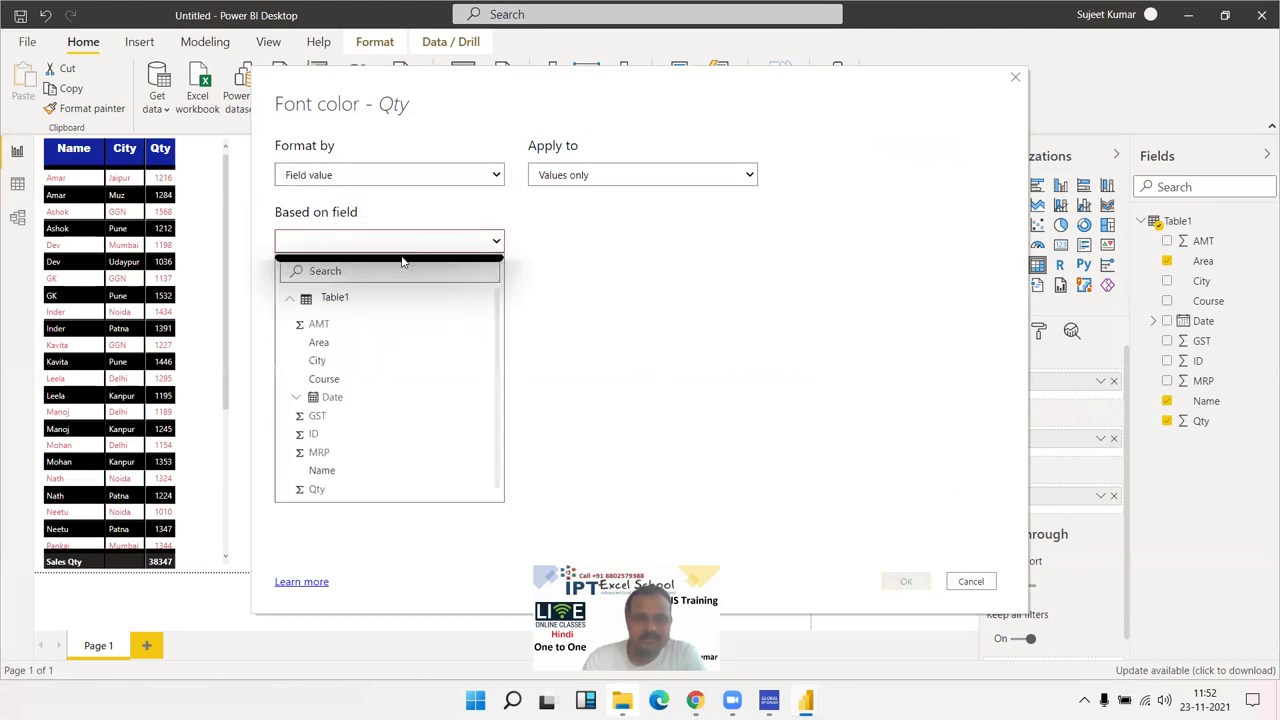
{"action": "left_click", "coordinate": [322, 471]}
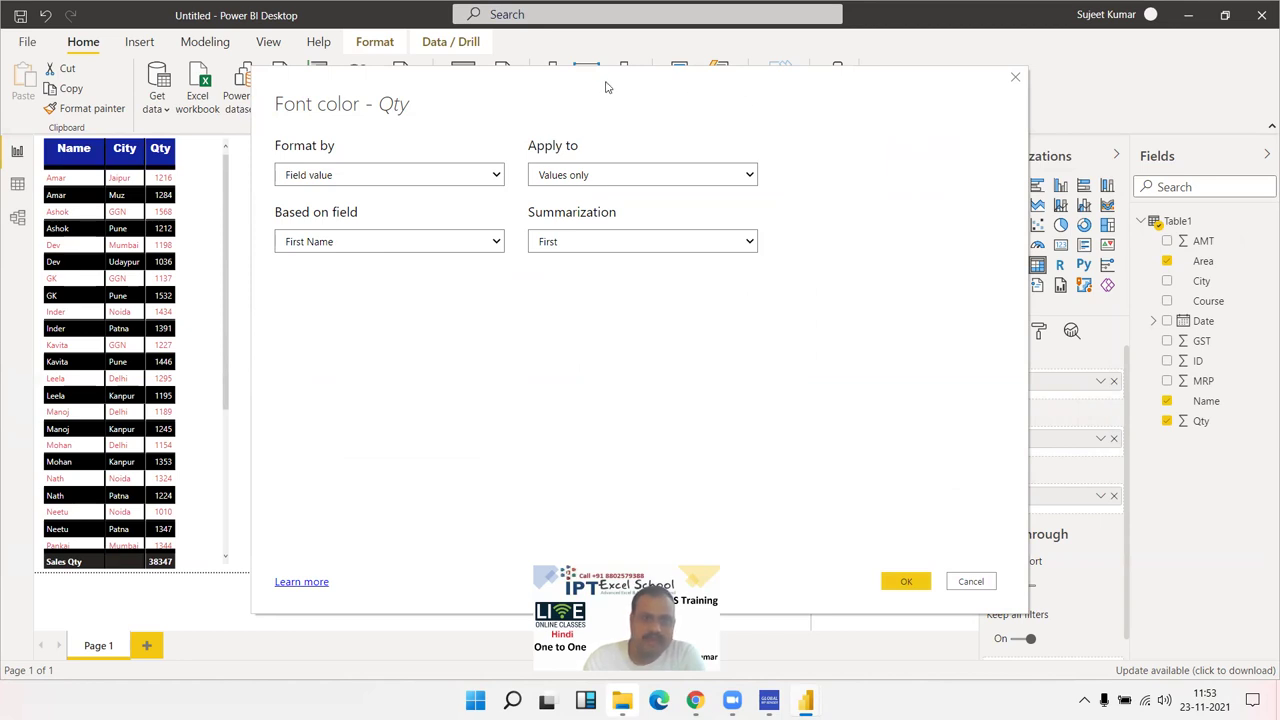
{"action": "left_click_drag", "start_coordinate": [605, 87], "coordinate": [844, 68]}
{"action": "left_click", "coordinate": [630, 221]}
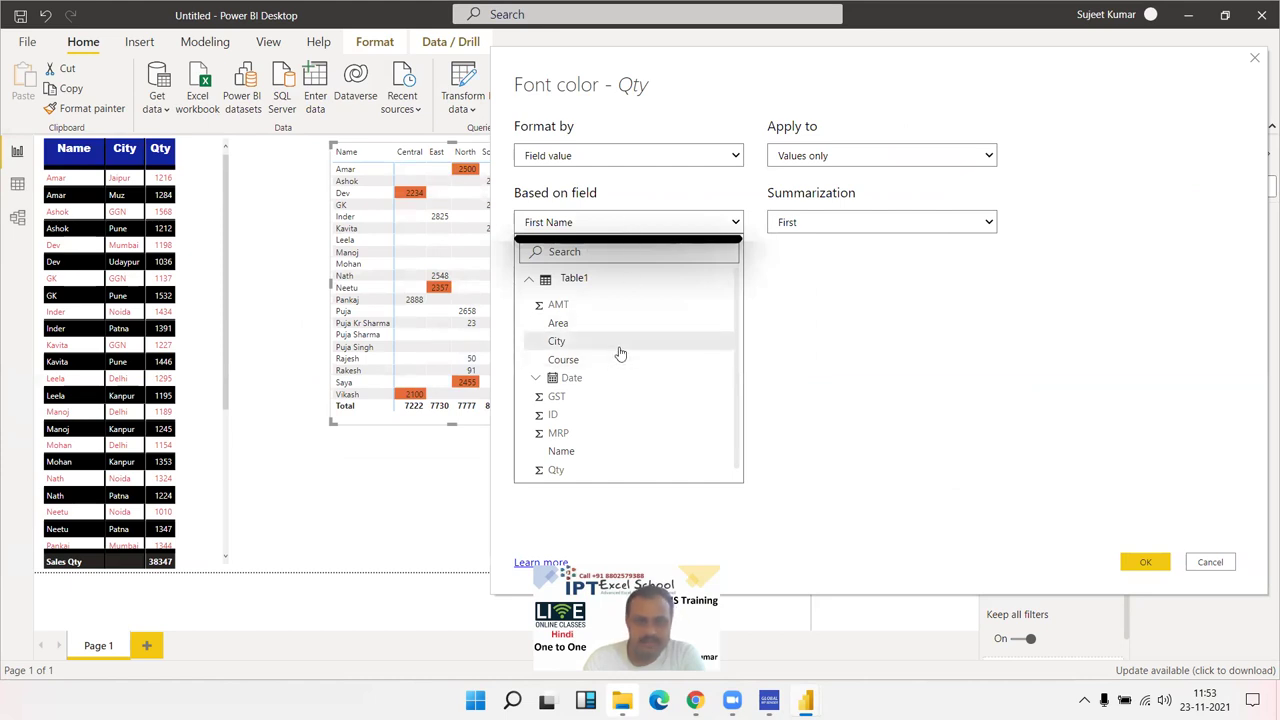
{"action": "left_click", "coordinate": [601, 454]}
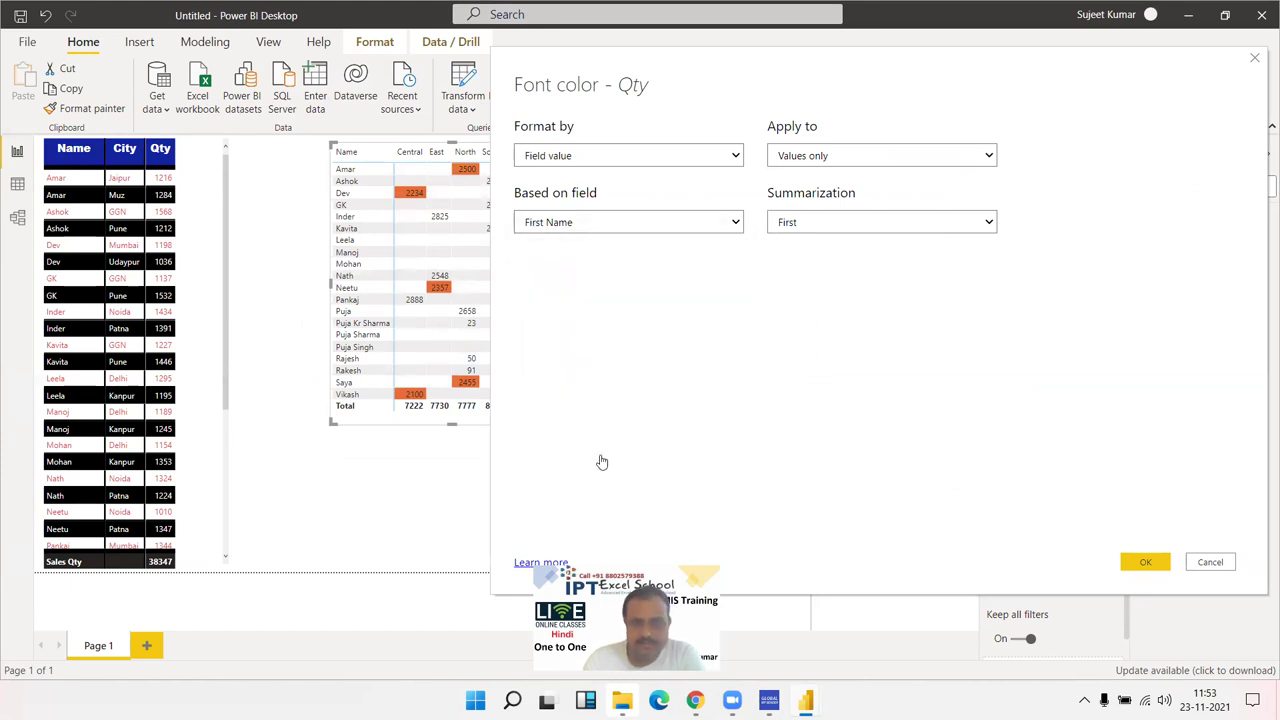
{"action": "left_click", "coordinate": [787, 225]}
{"action": "left_click", "coordinate": [786, 244]}
{"action": "left_click", "coordinate": [648, 228]}
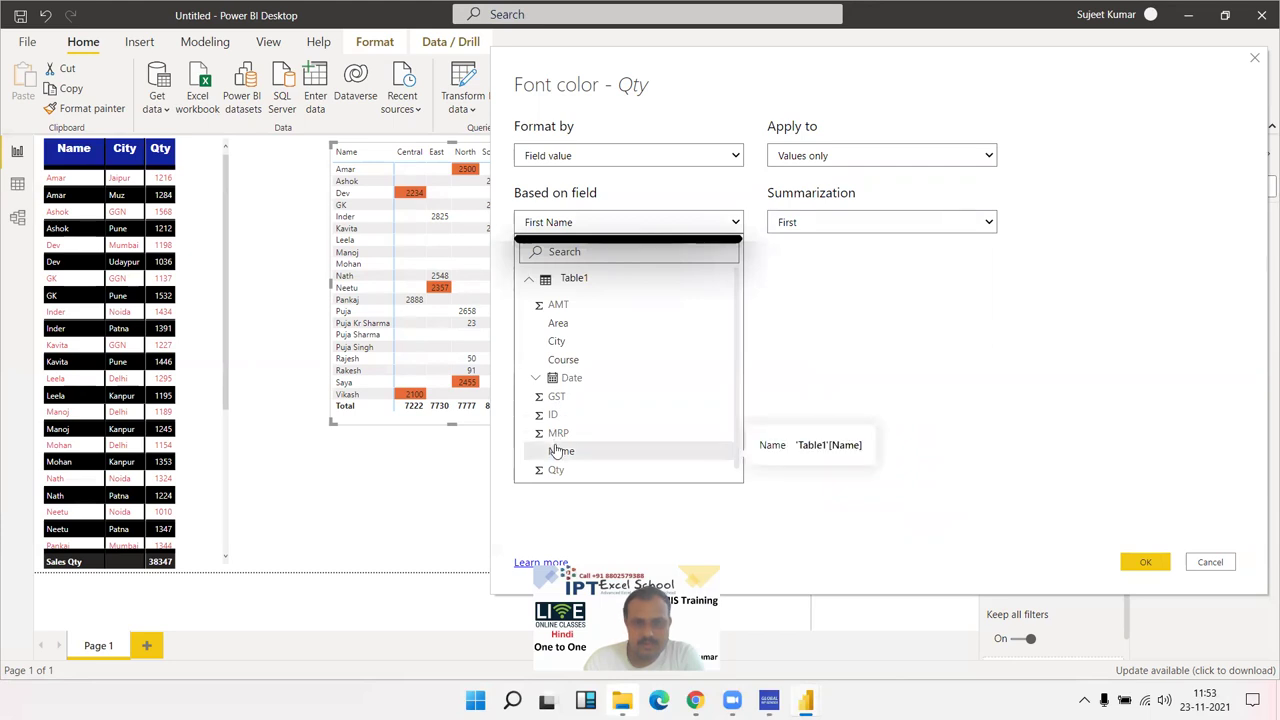
{"action": "left_click", "coordinate": [558, 451]}
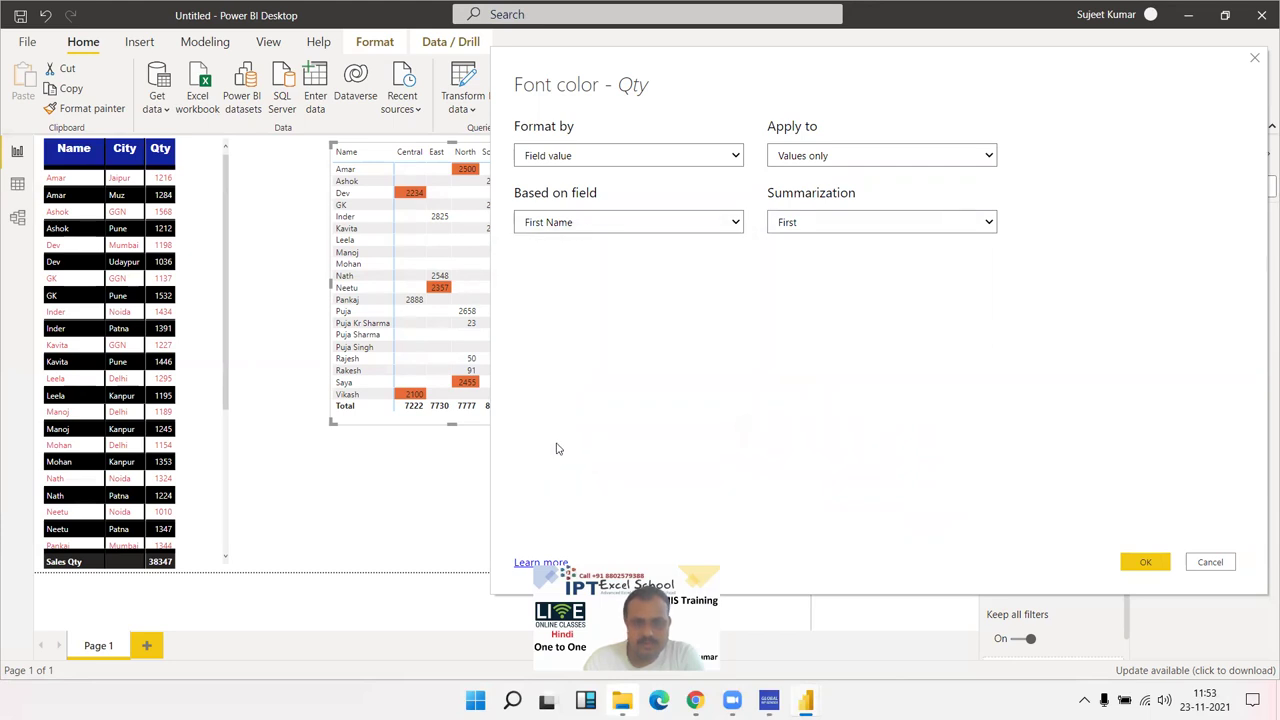
{"action": "left_click", "coordinate": [803, 160]}
{"action": "left_click", "coordinate": [803, 163]}
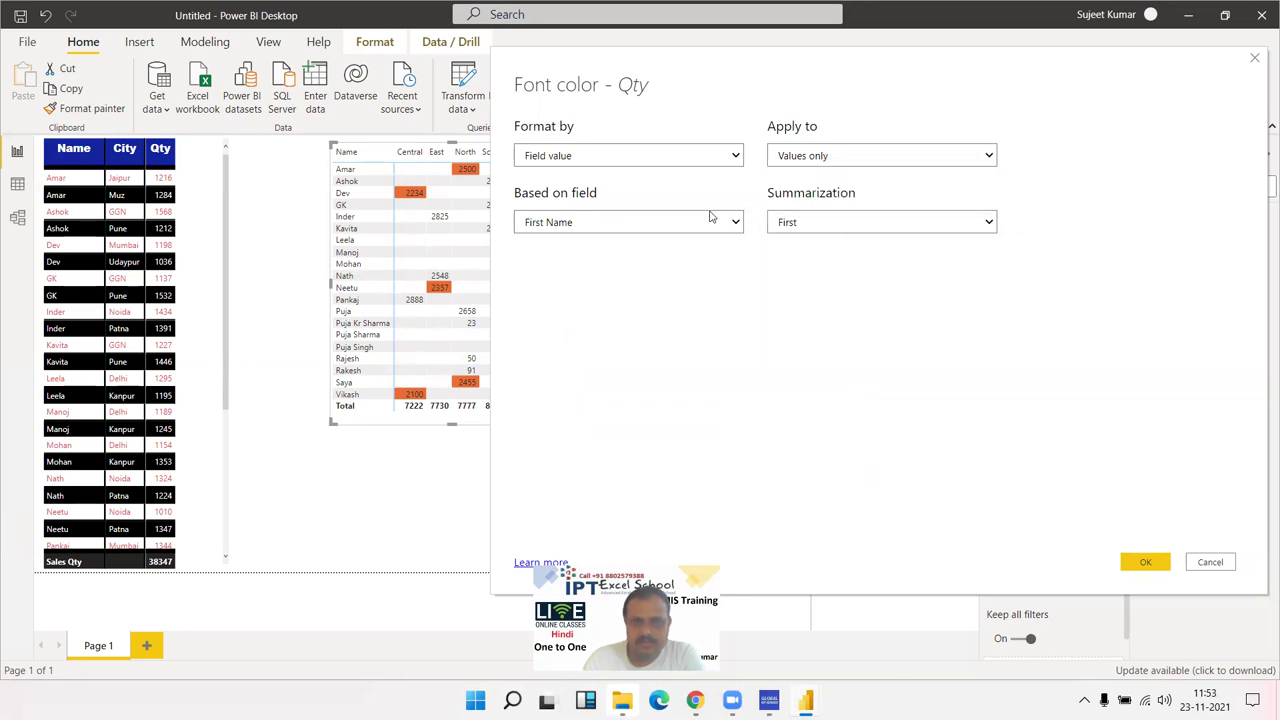
{"action": "left_click", "coordinate": [653, 225]}
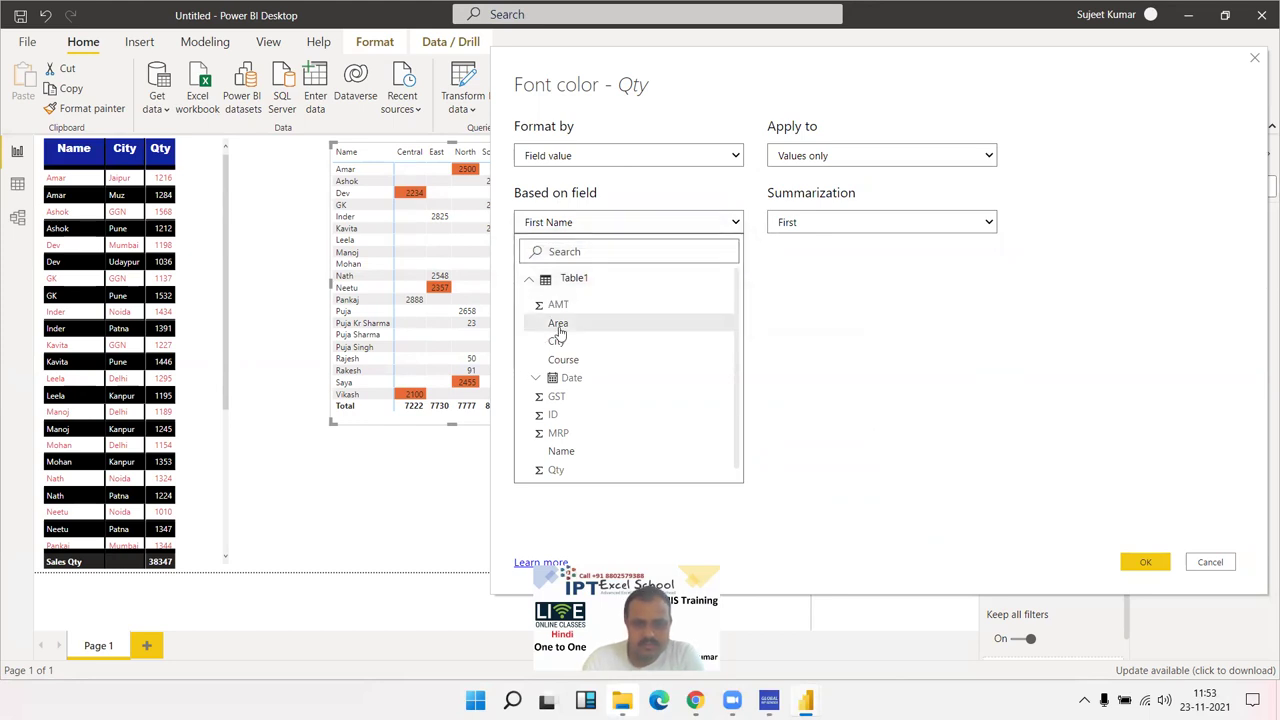
{"action": "left_click", "coordinate": [558, 326]}
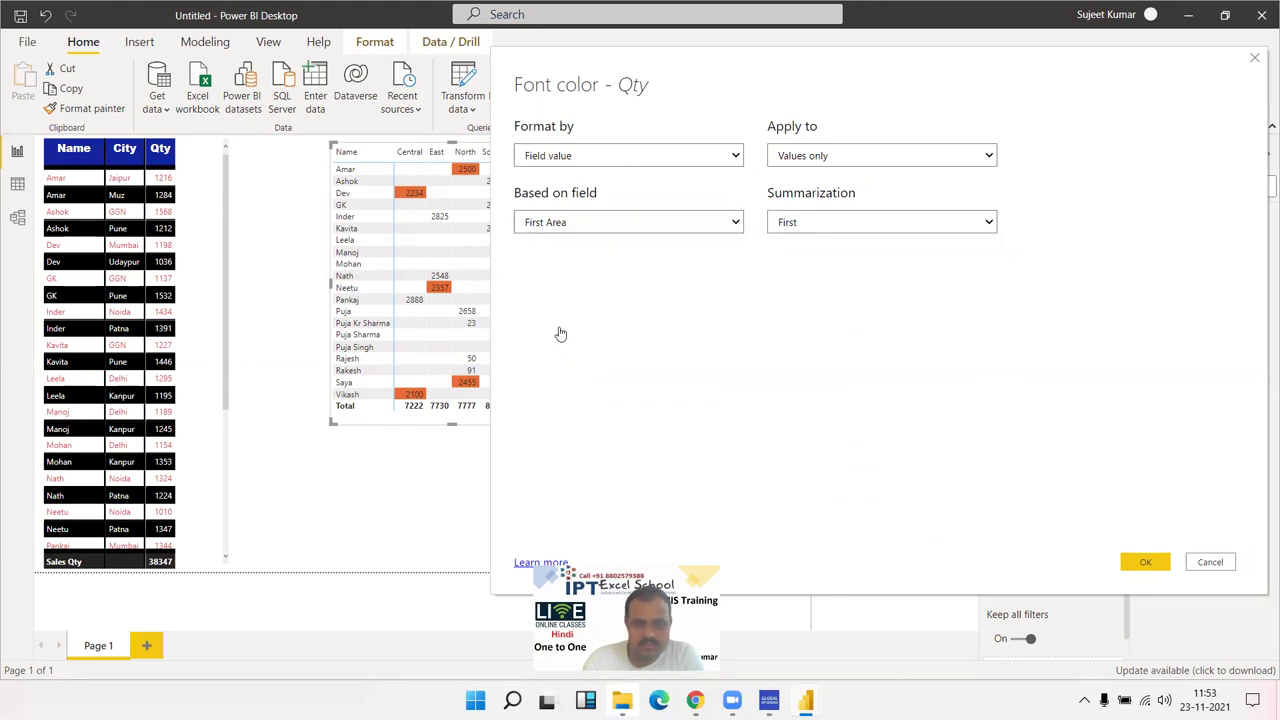
{"action": "left_click", "coordinate": [827, 229]}
{"action": "left_click", "coordinate": [816, 249]}
{"action": "left_click", "coordinate": [817, 225]}
{"action": "left_click", "coordinate": [809, 256]}
{"action": "left_click", "coordinate": [809, 228]}
{"action": "left_click", "coordinate": [806, 243]}
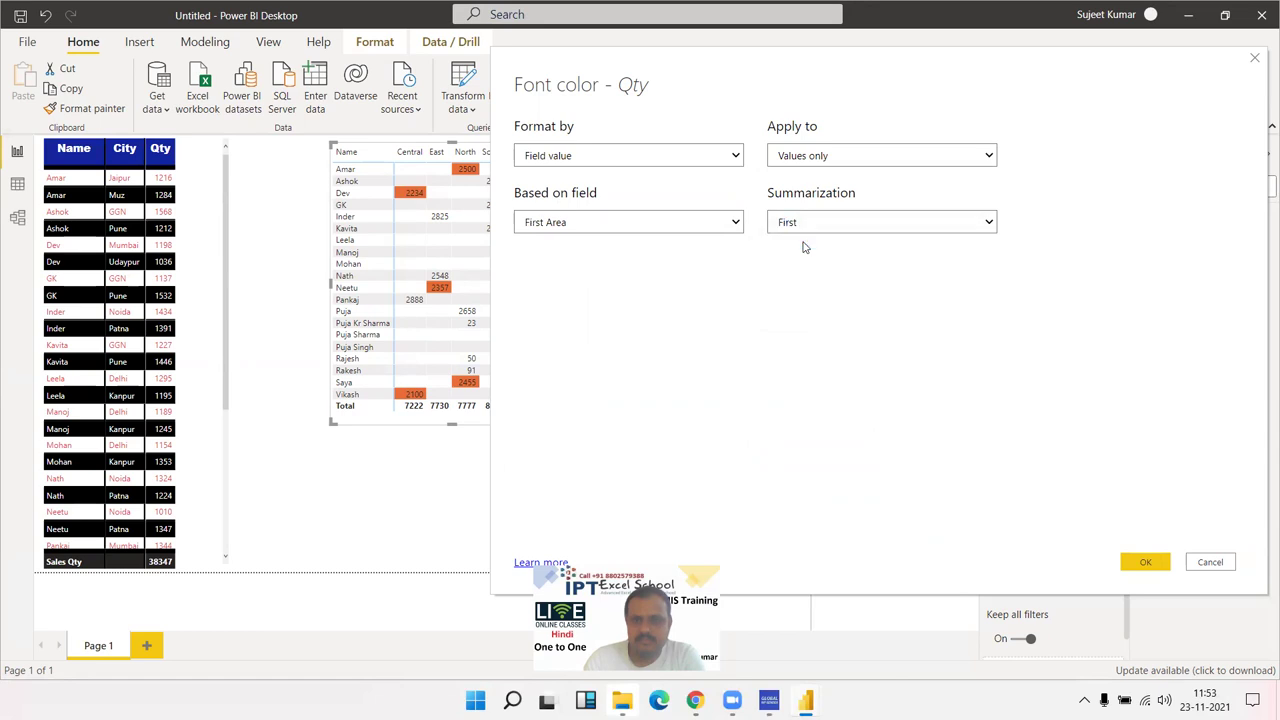
{"action": "left_click", "coordinate": [646, 226]}
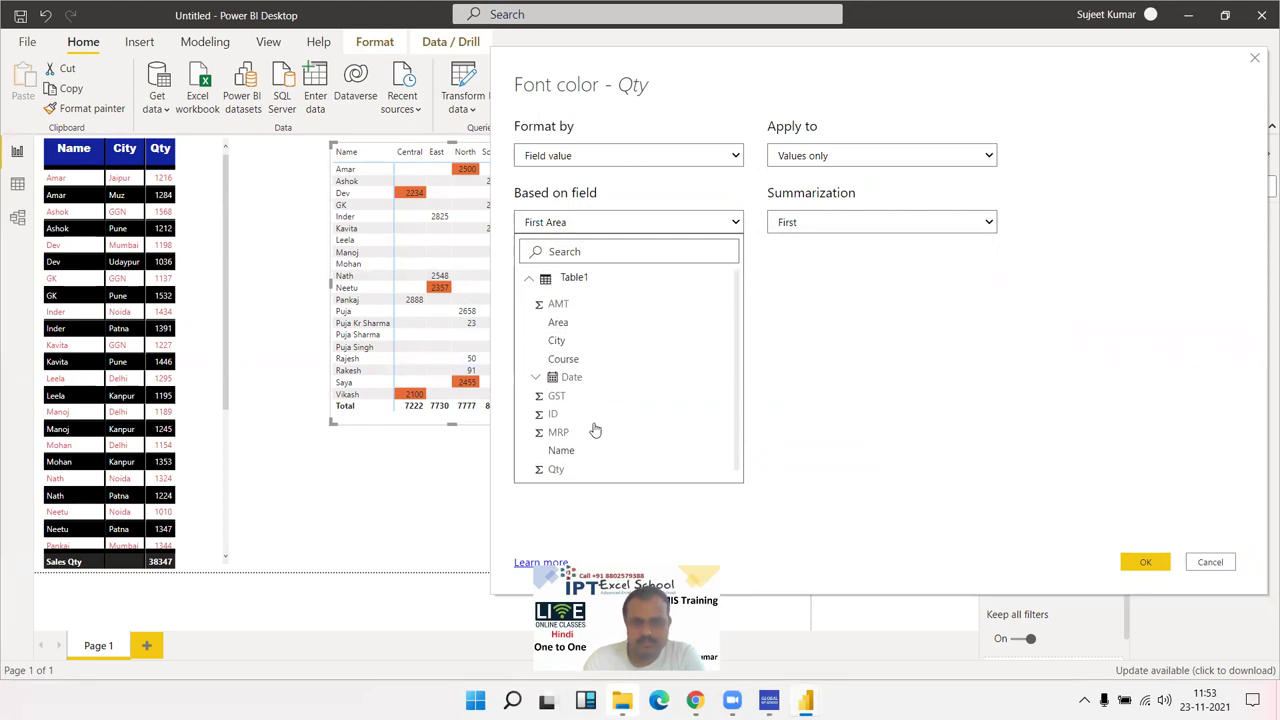
{"action": "left_click", "coordinate": [638, 156]}
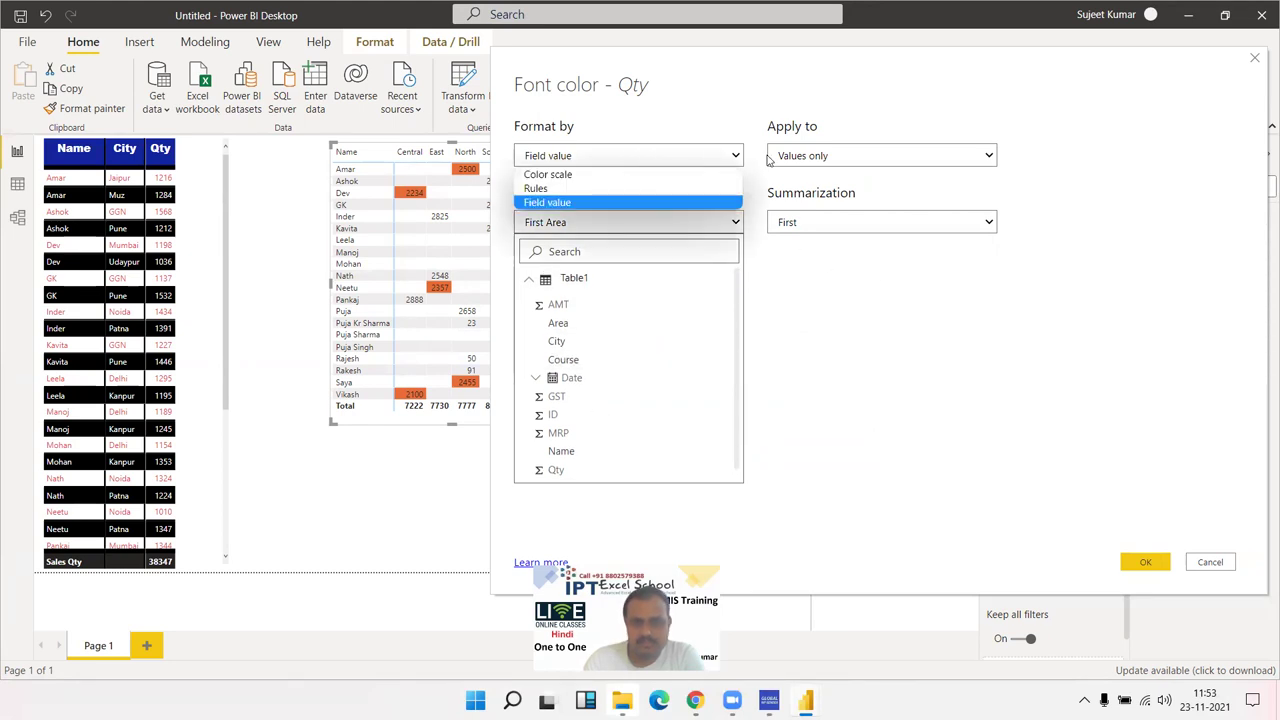
{"action": "left_click", "coordinate": [965, 207]}
{"action": "left_click", "coordinate": [823, 156]}
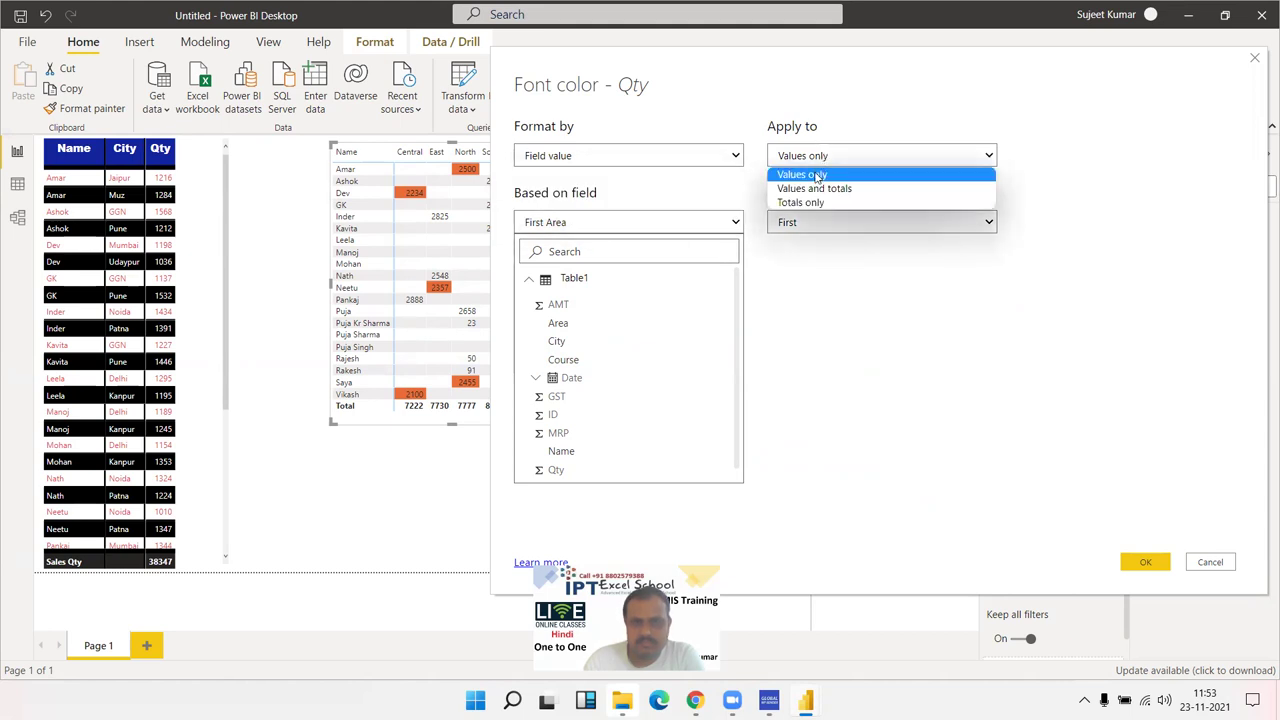
{"action": "left_click", "coordinate": [818, 176]}
{"action": "left_click", "coordinate": [818, 222]}
{"action": "left_click", "coordinate": [827, 243]}
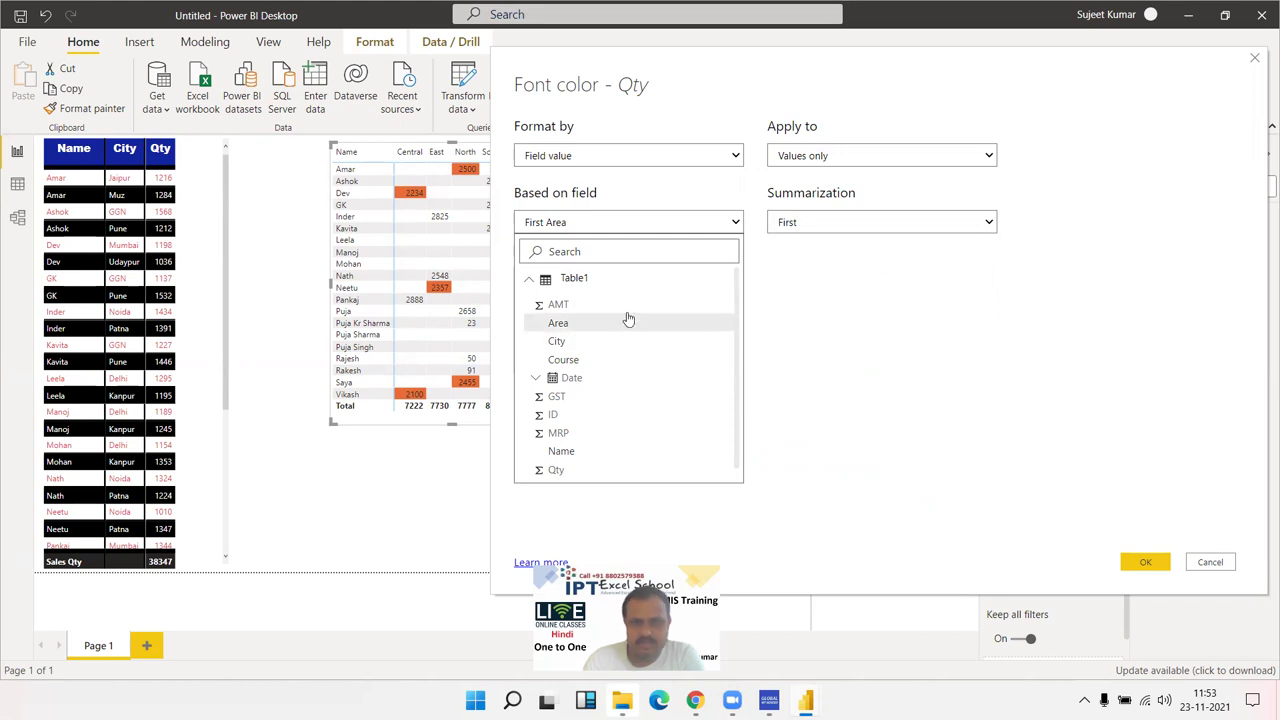
{"action": "left_click", "coordinate": [561, 451]}
{"action": "left_click", "coordinate": [1145, 562]}
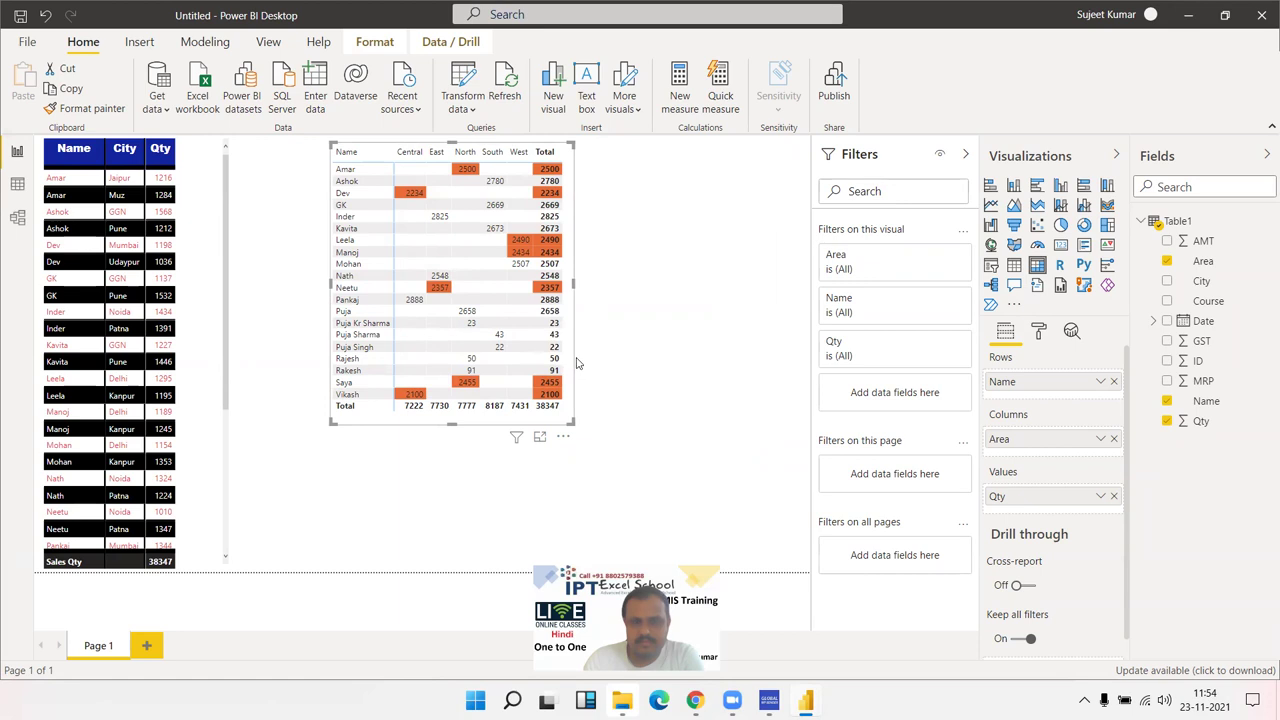
Cross-filter the report by Amar's Muz row, then clear that filter
{"action": "mouse_move", "coordinate": [184, 206]}
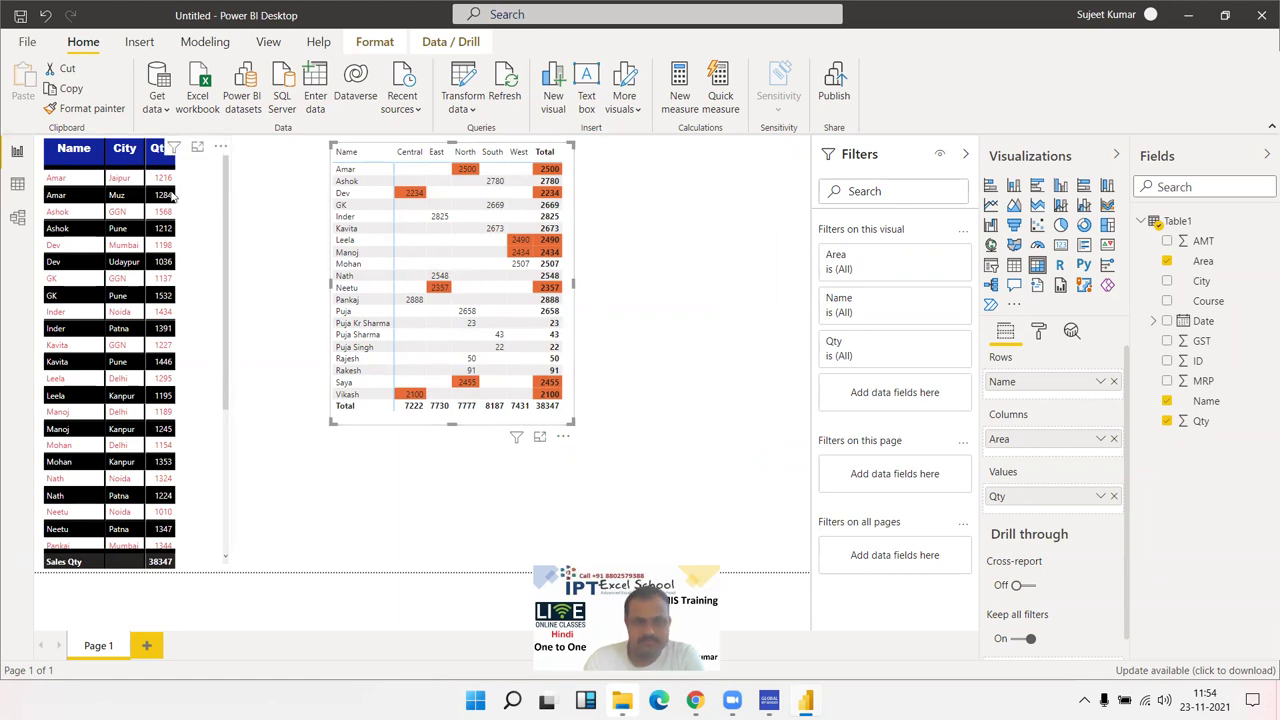
{"action": "left_click", "coordinate": [170, 195]}
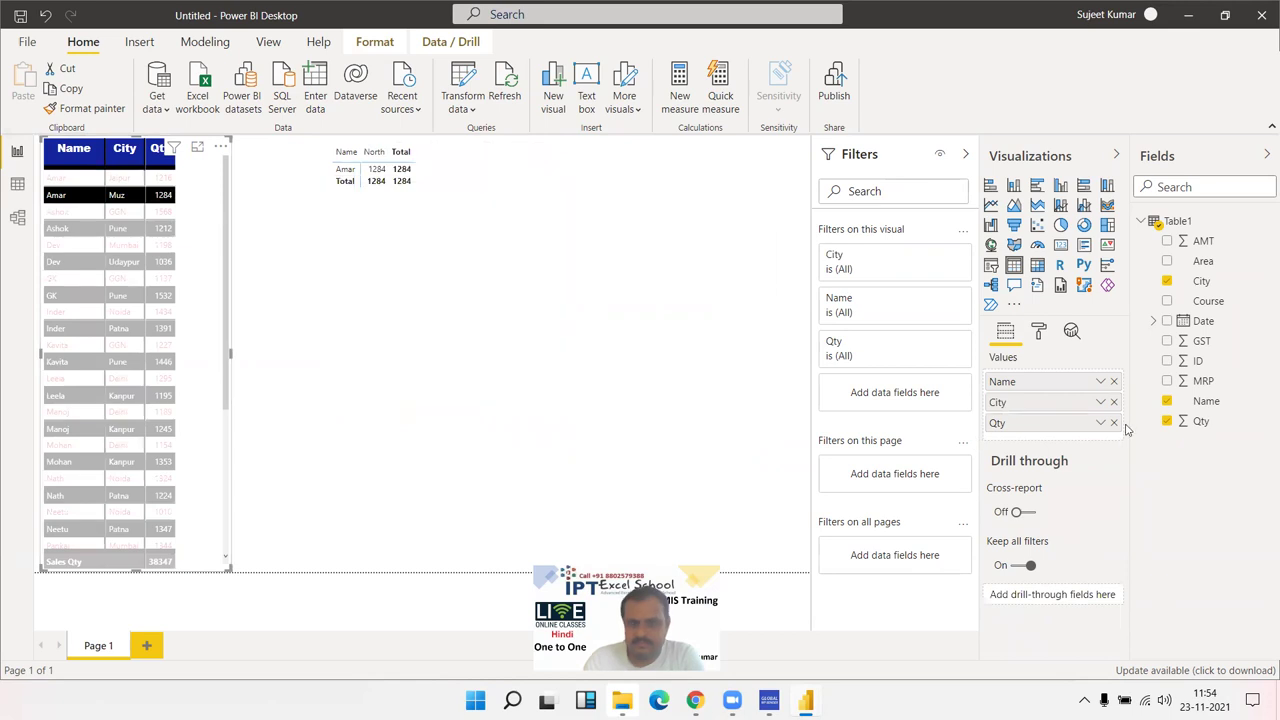
{"action": "left_click", "coordinate": [206, 224]}
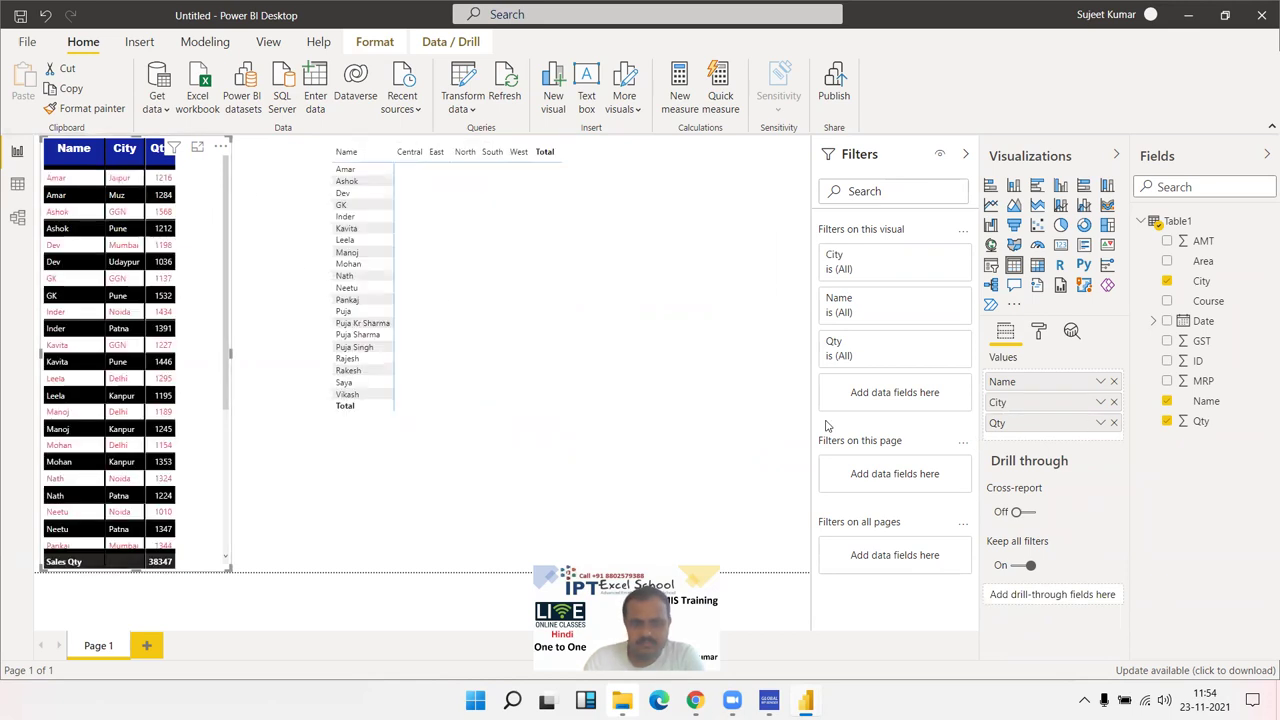
Start a background colour rule for the table's Qty, formatted by Field value
{"action": "left_click", "coordinate": [1100, 423]}
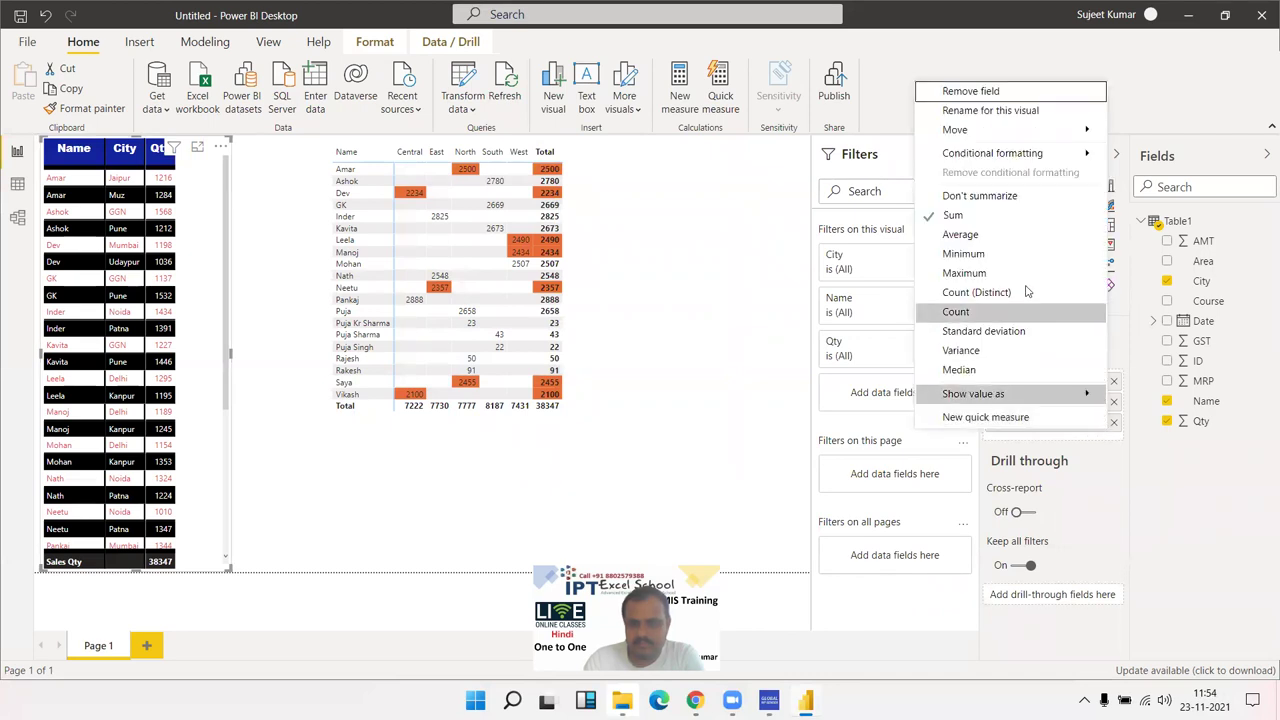
{"action": "mouse_move", "coordinate": [997, 152]}
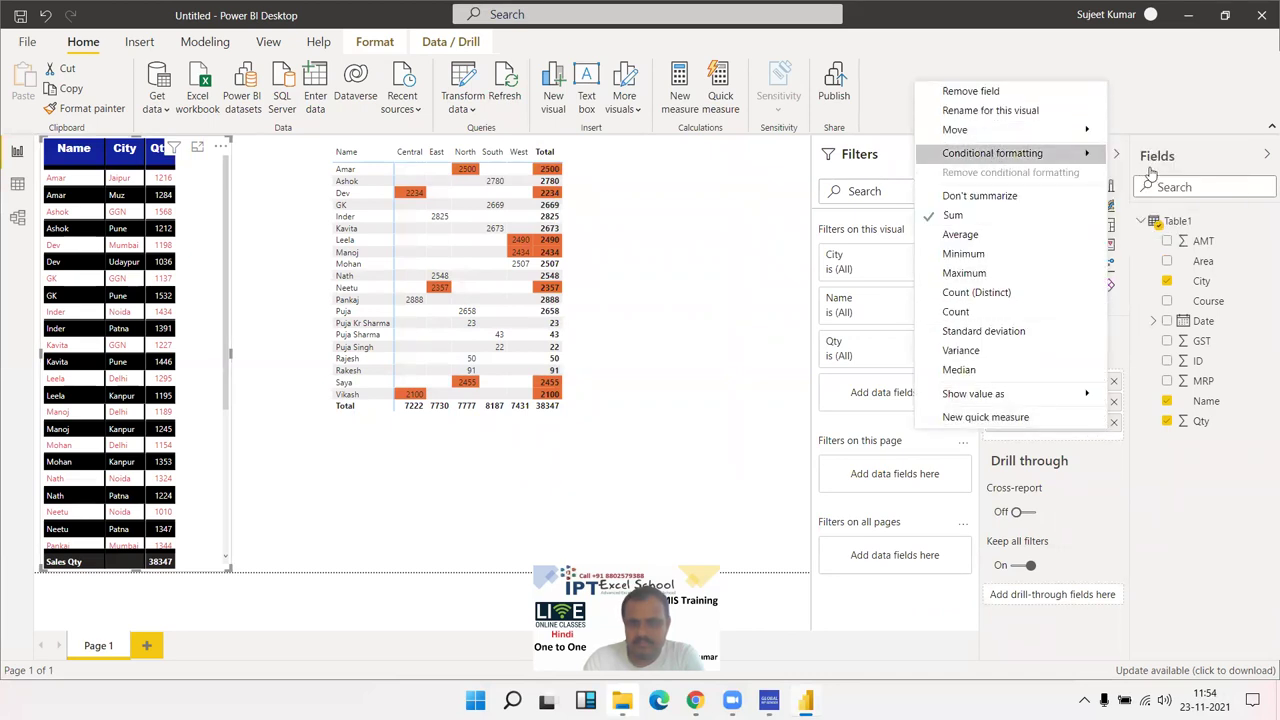
{"action": "mouse_move", "coordinate": [1090, 155]}
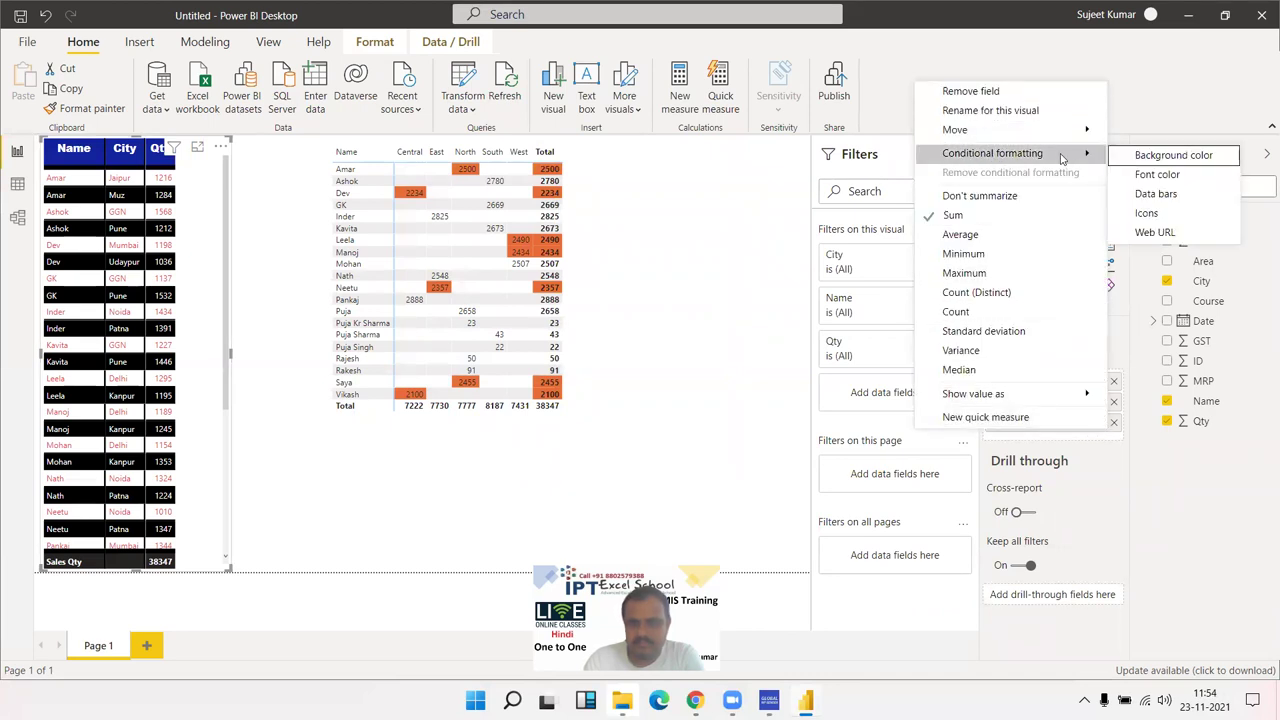
{"action": "left_click", "coordinate": [1140, 157]}
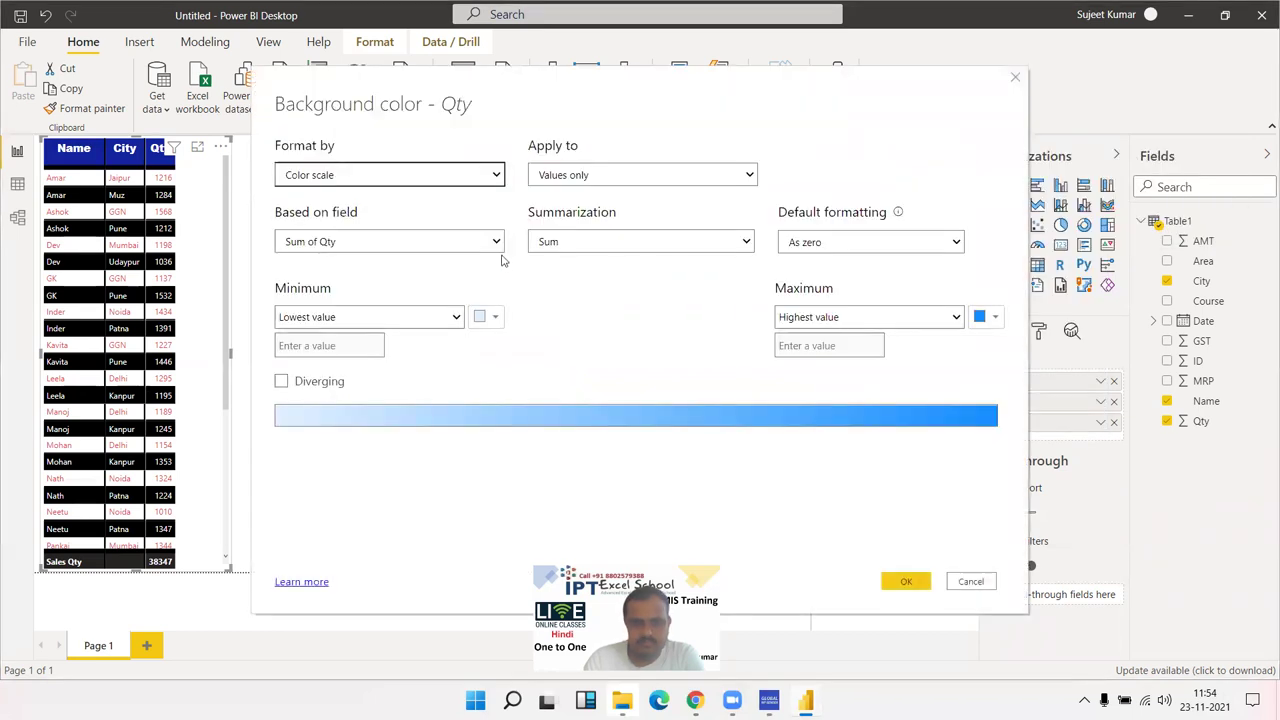
{"action": "left_click", "coordinate": [308, 178]}
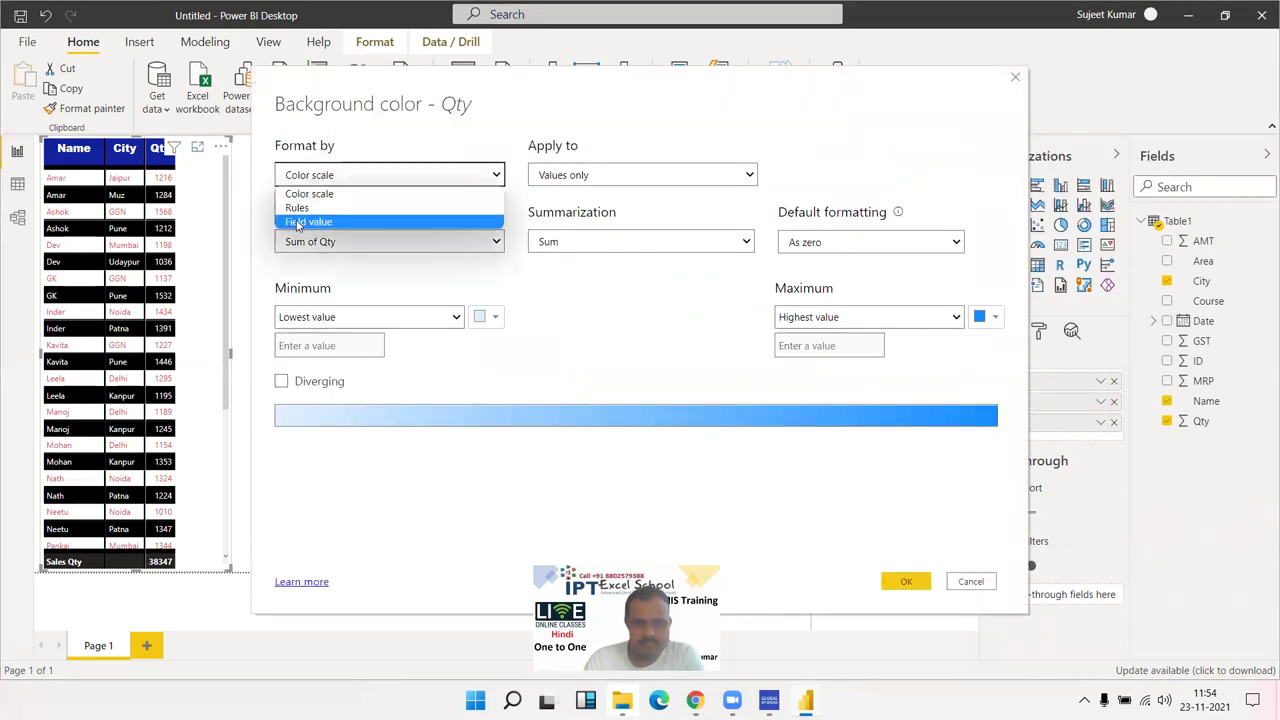
{"action": "left_click", "coordinate": [297, 222]}
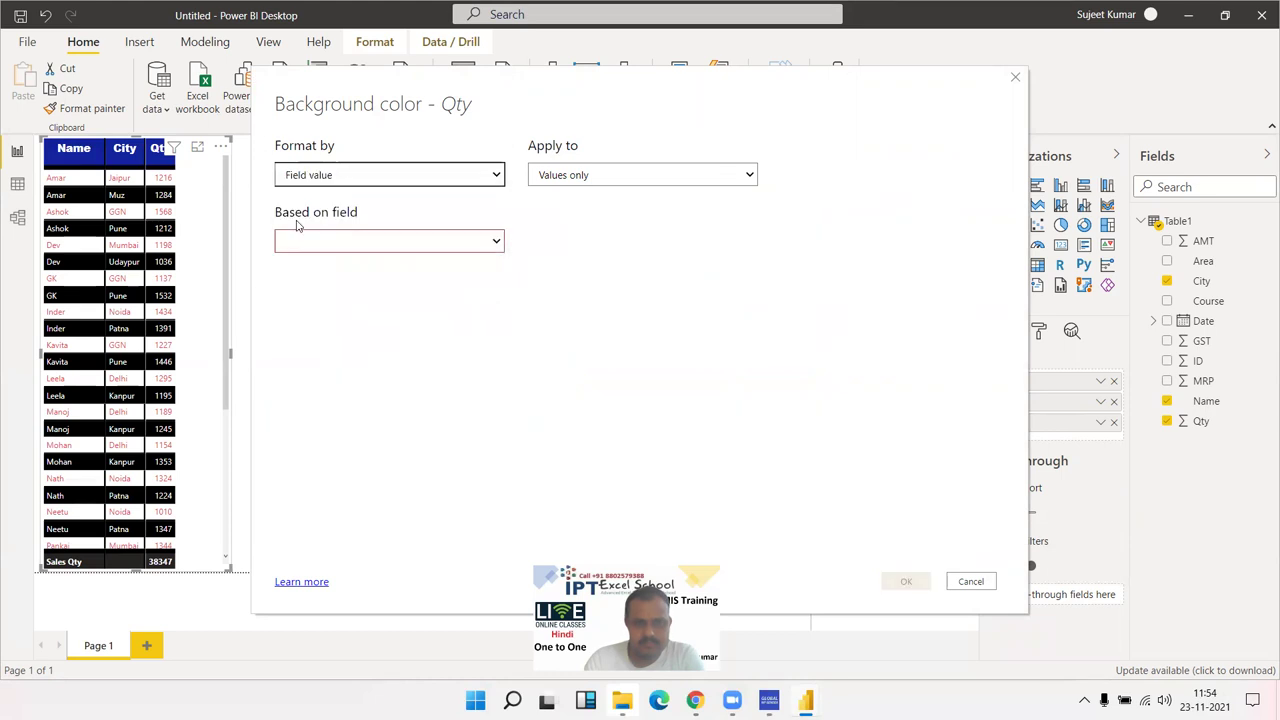
{"action": "left_click", "coordinate": [645, 180]}
{"action": "left_click", "coordinate": [630, 203]}
Base the background colour on the Name field, summarized as First
{"action": "left_click", "coordinate": [477, 245]}
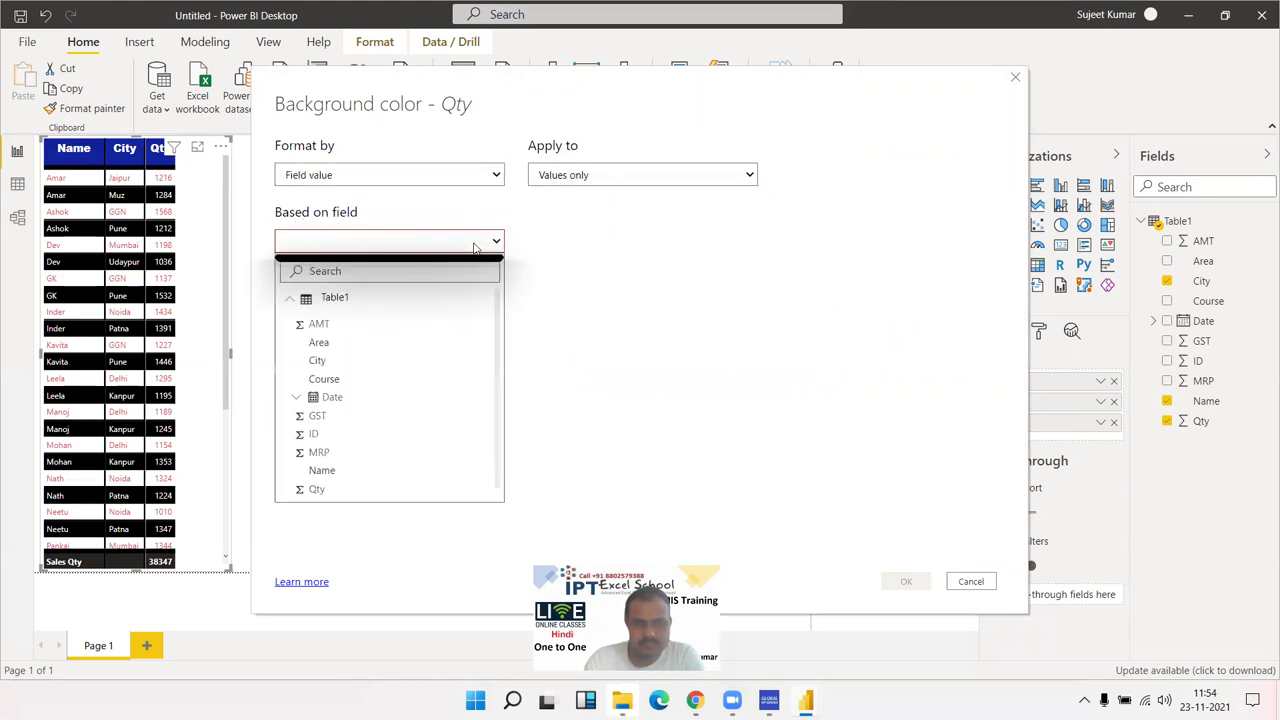
{"action": "left_click", "coordinate": [320, 473]}
{"action": "left_click", "coordinate": [600, 241]}
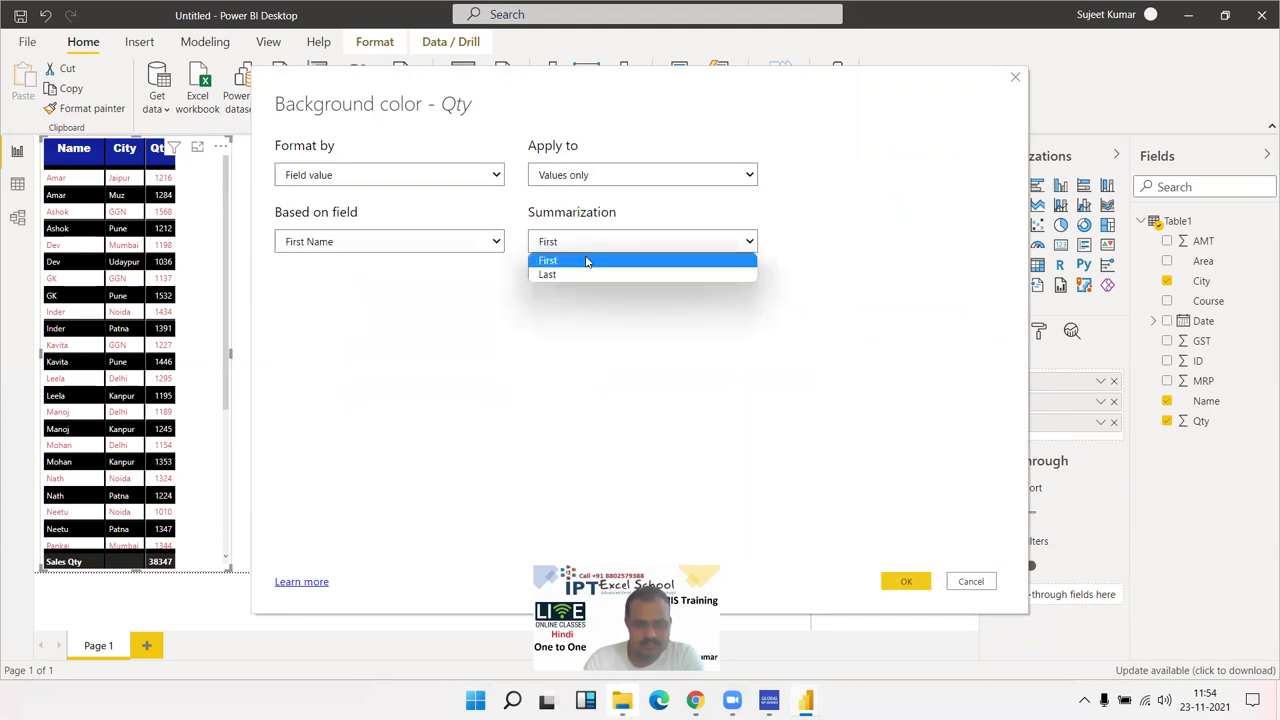
{"action": "left_click", "coordinate": [577, 276]}
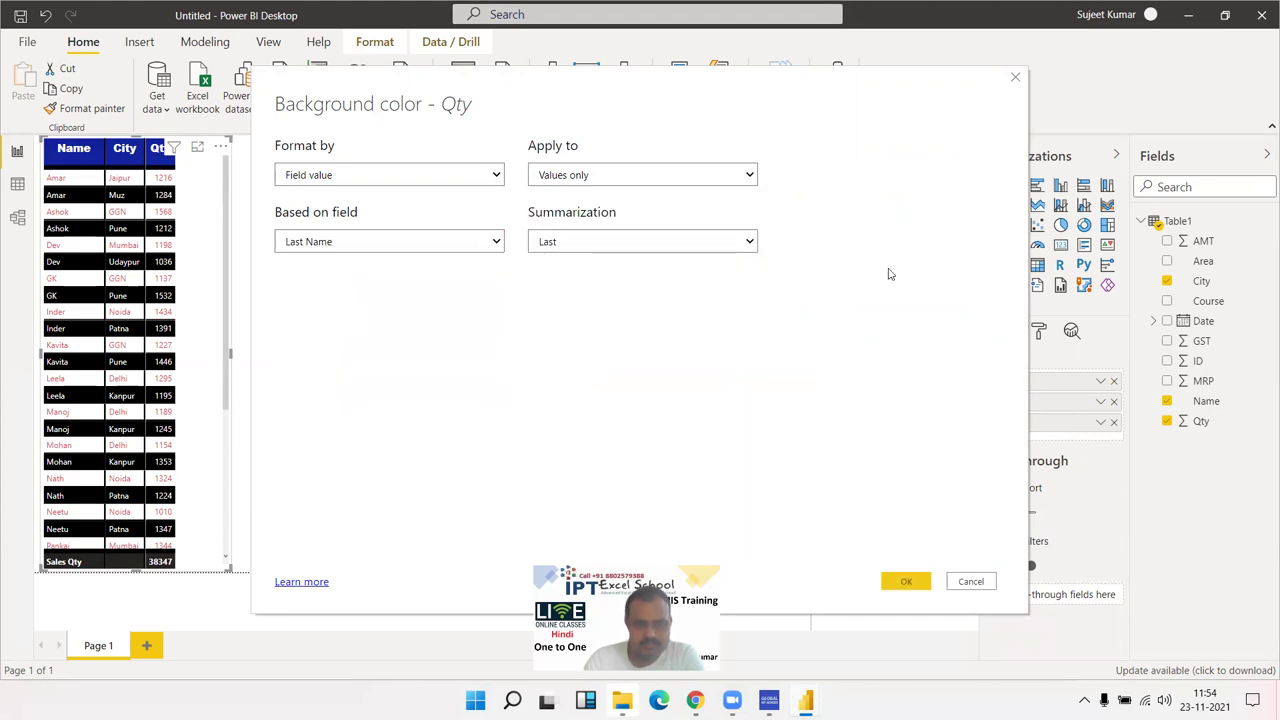
{"action": "left_click", "coordinate": [690, 246]}
{"action": "left_click", "coordinate": [677, 261]}
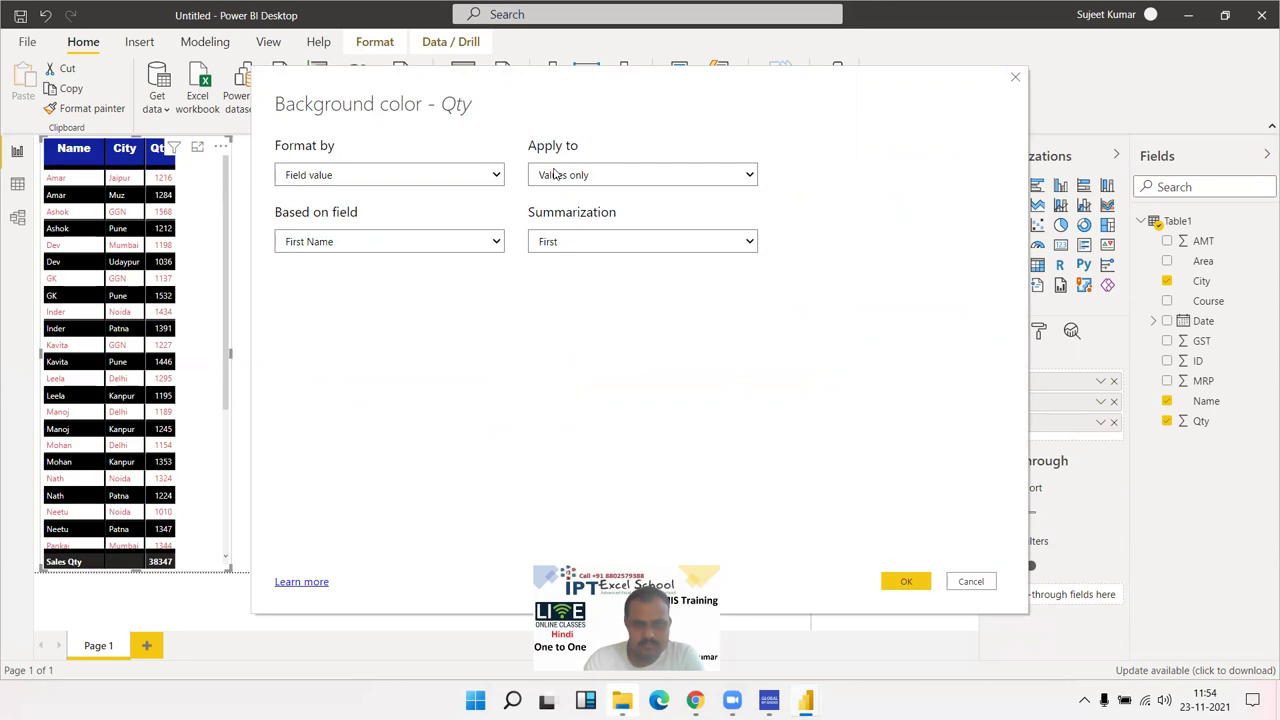
Apply the colour rule to values only and confirm it
{"action": "left_click", "coordinate": [556, 174]}
{"action": "left_click", "coordinate": [575, 204]}
{"action": "left_click", "coordinate": [593, 180]}
{"action": "left_click", "coordinate": [596, 222]}
{"action": "left_click", "coordinate": [605, 182]}
{"action": "left_click", "coordinate": [600, 194]}
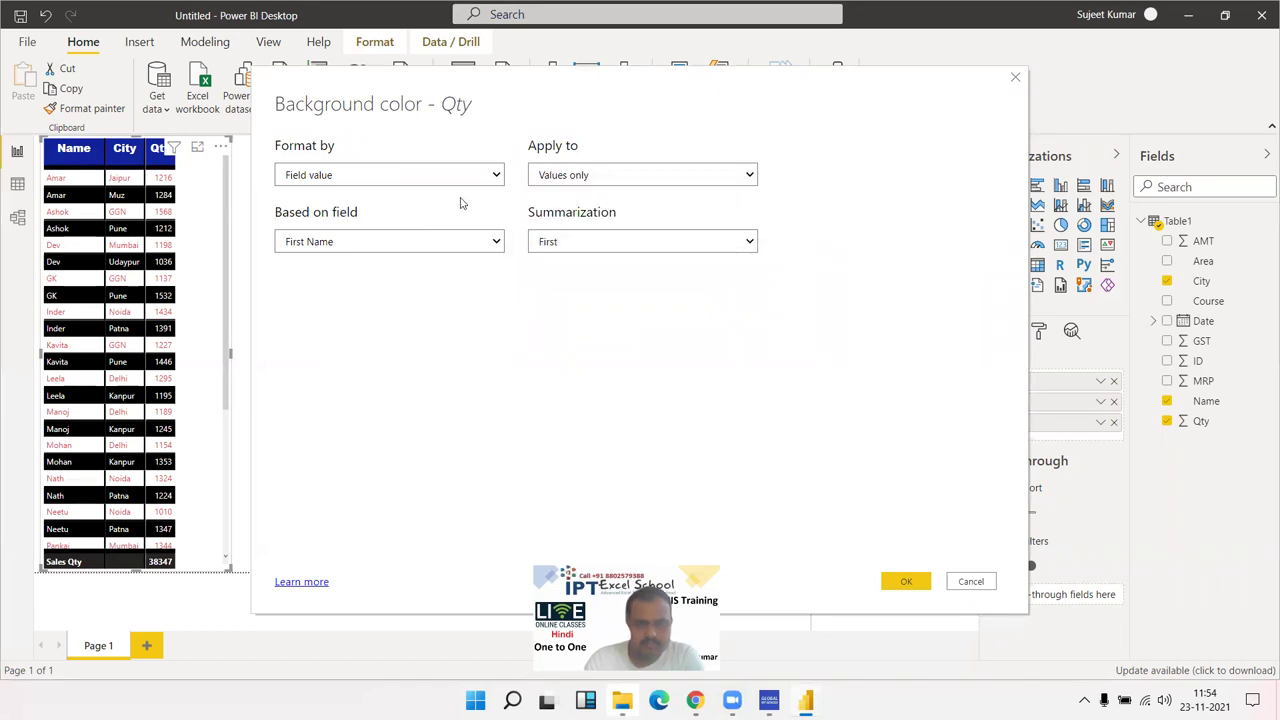
{"action": "left_click", "coordinate": [905, 581]}
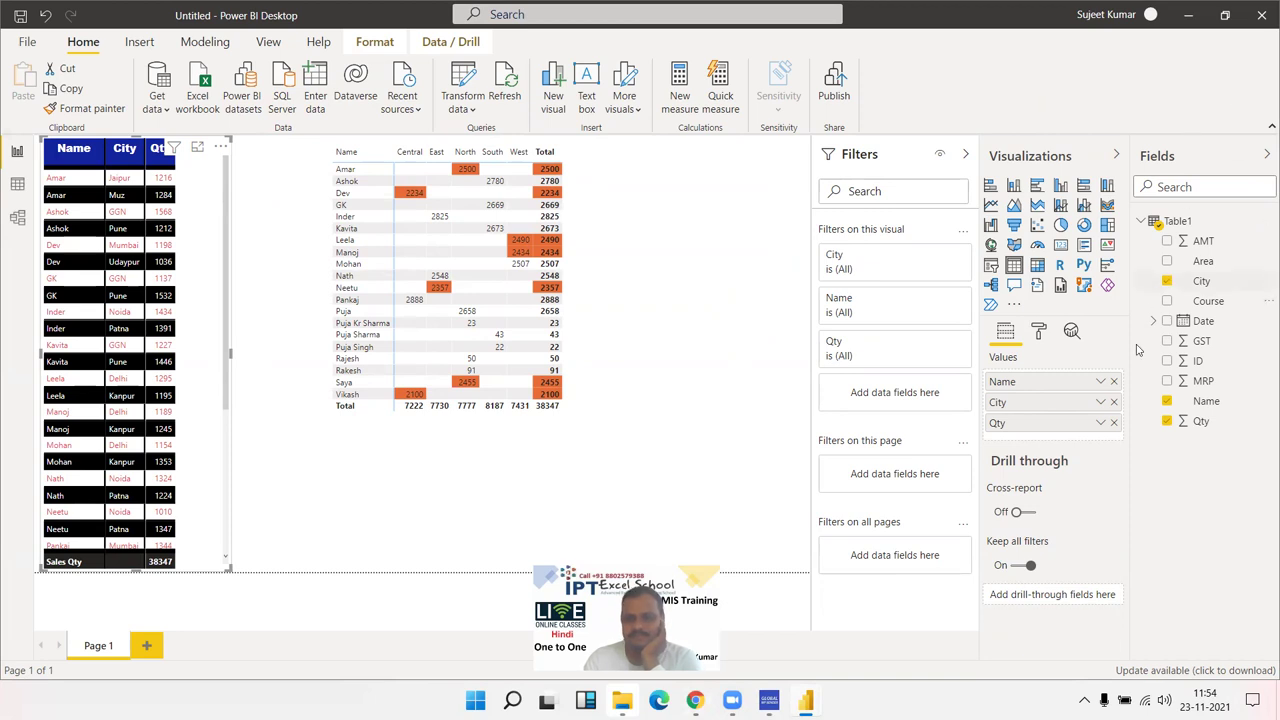
Add data bars to the table's Qty, keeping Lowest value minimum and making negative bars blue
{"action": "left_click", "coordinate": [1101, 424]}
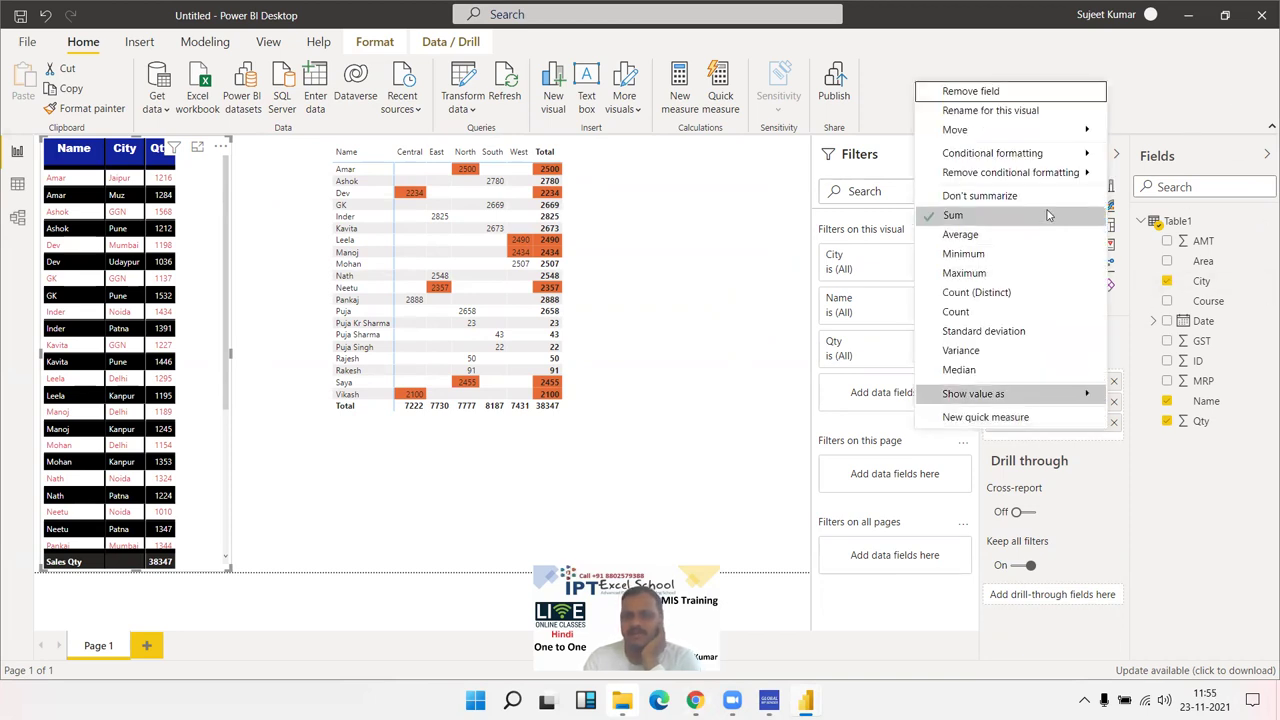
{"action": "mouse_move", "coordinate": [1025, 180]}
{"action": "mouse_move", "coordinate": [1023, 156]}
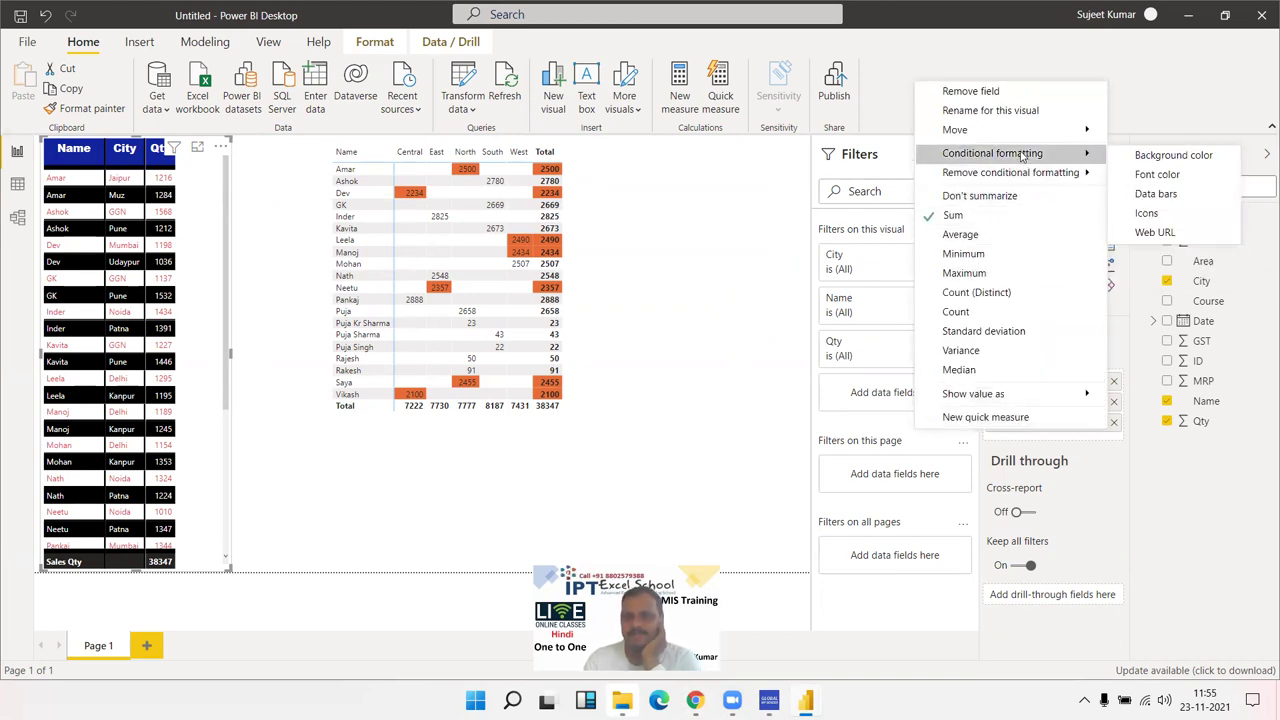
{"action": "left_click", "coordinate": [1157, 194]}
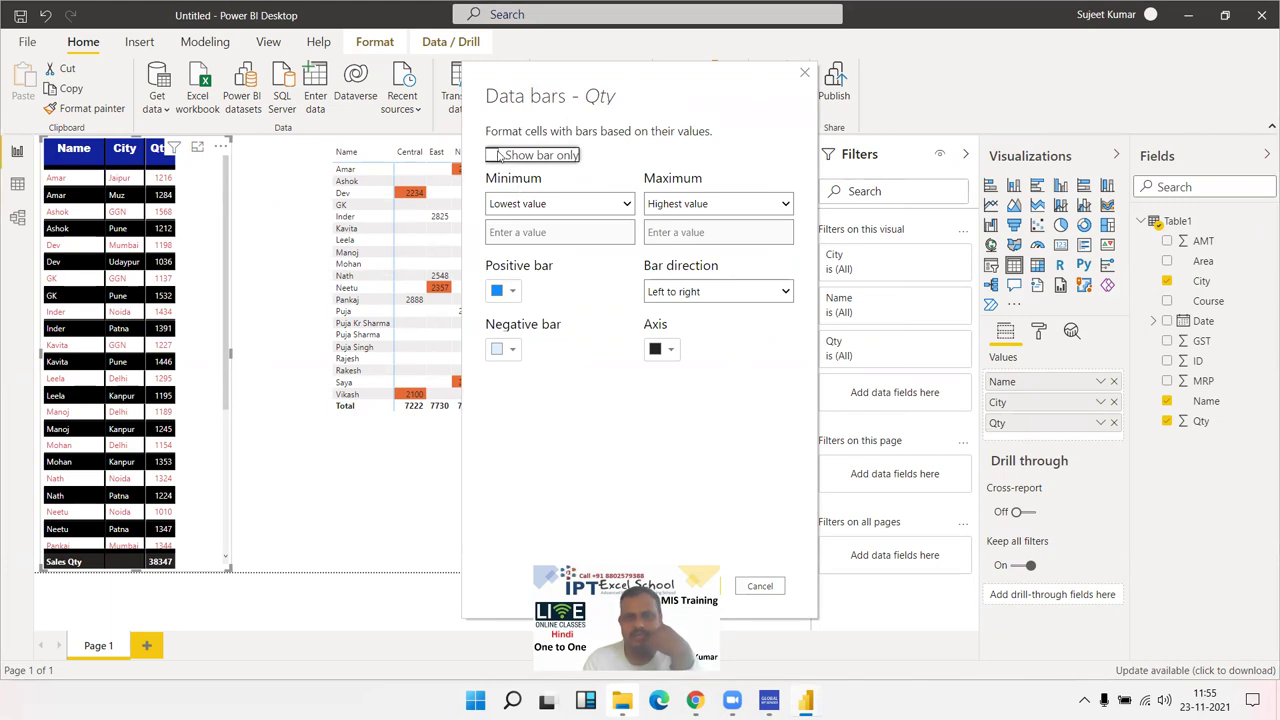
{"action": "left_click", "coordinate": [547, 205]}
{"action": "left_click", "coordinate": [530, 229]}
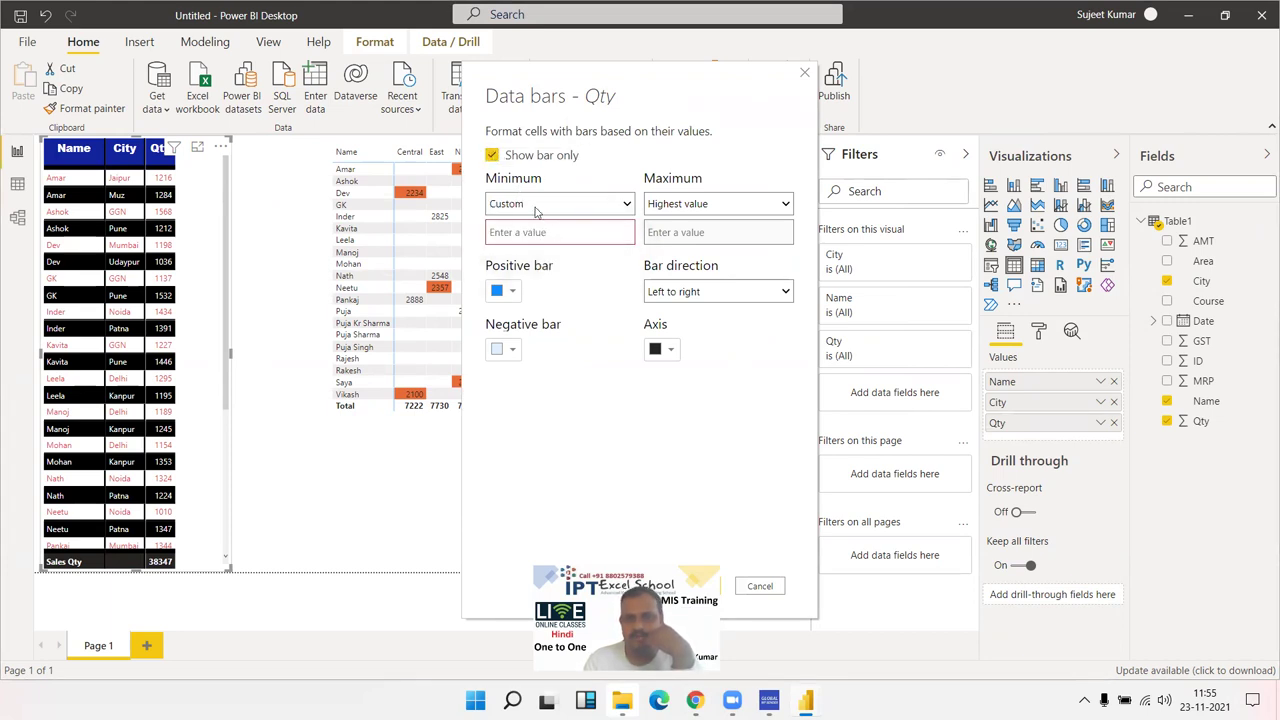
{"action": "left_click", "coordinate": [537, 207]}
{"action": "left_click", "coordinate": [530, 217]}
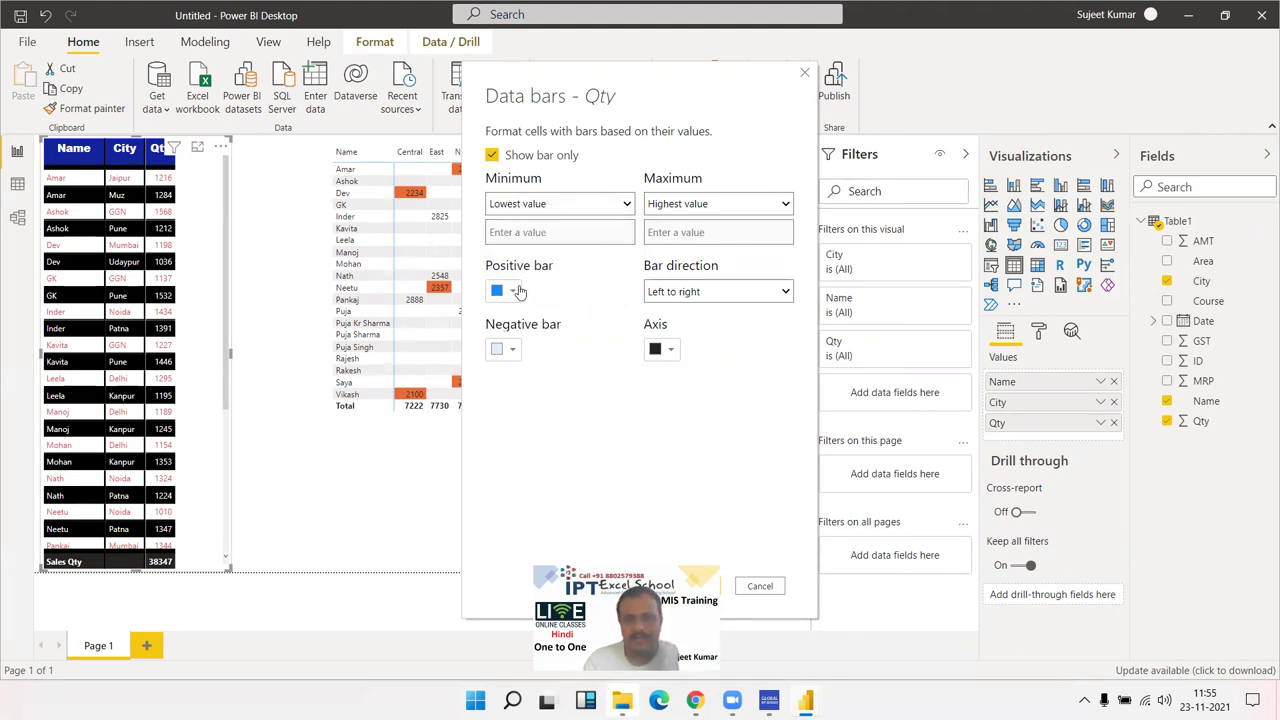
{"action": "left_click", "coordinate": [514, 352]}
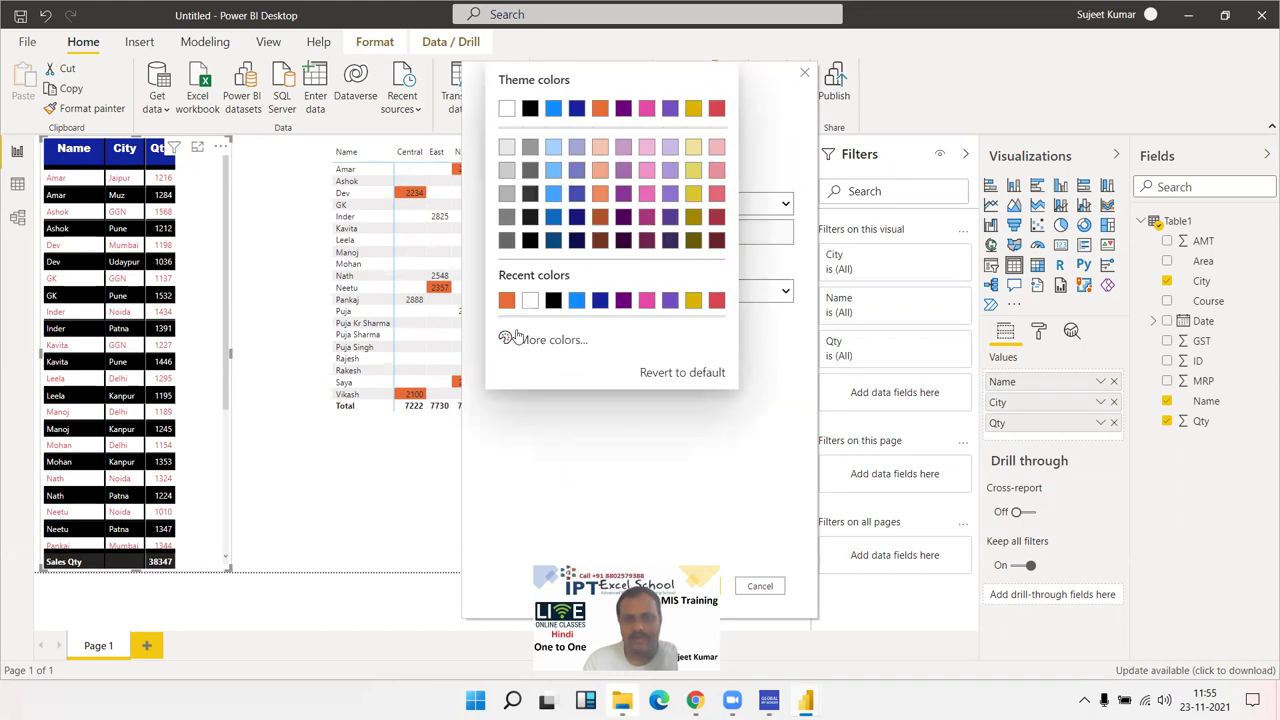
{"action": "left_click", "coordinate": [576, 300]}
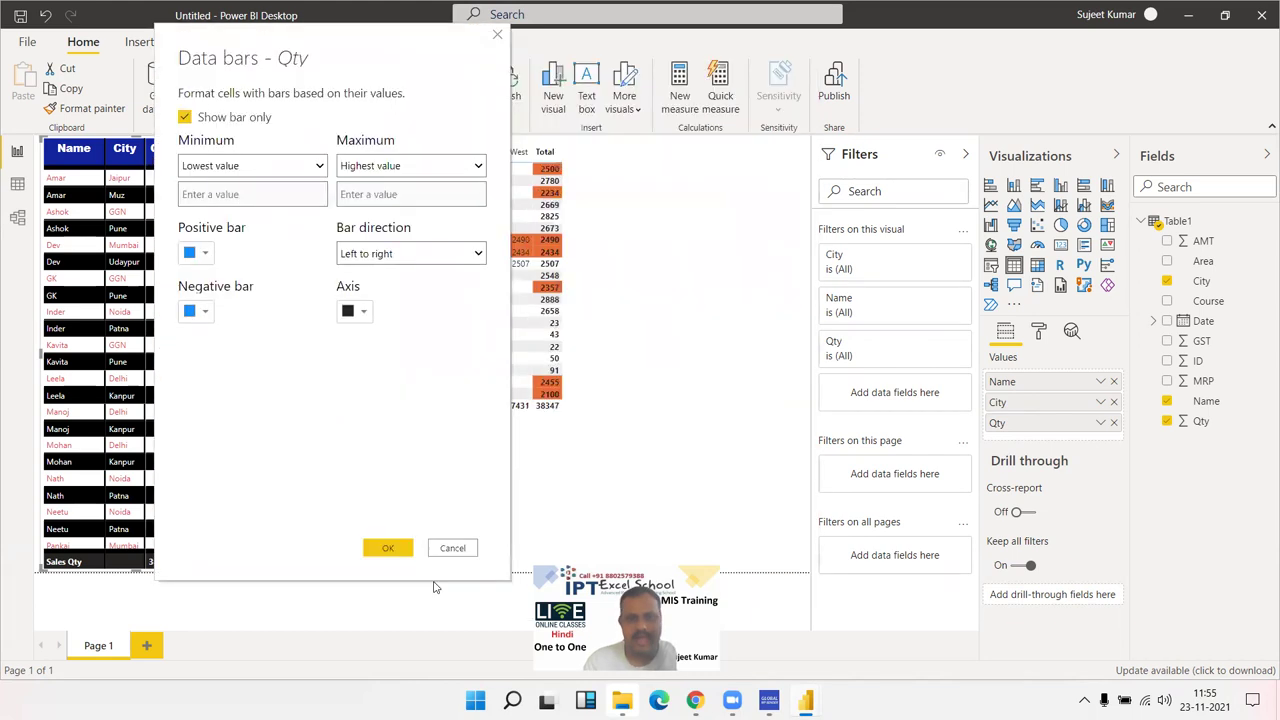
{"action": "left_click", "coordinate": [398, 547]}
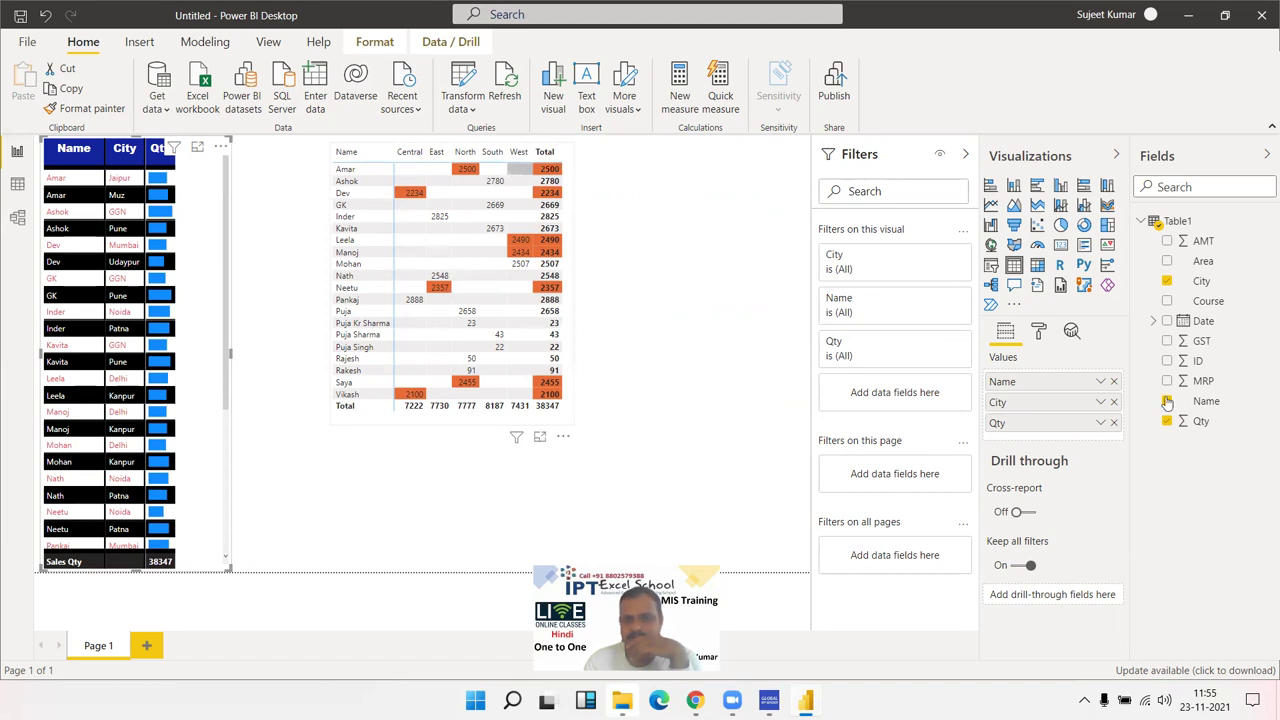
Add default blue data bars to the Name by Area matrix's Qty cells
{"action": "left_click", "coordinate": [468, 171]}
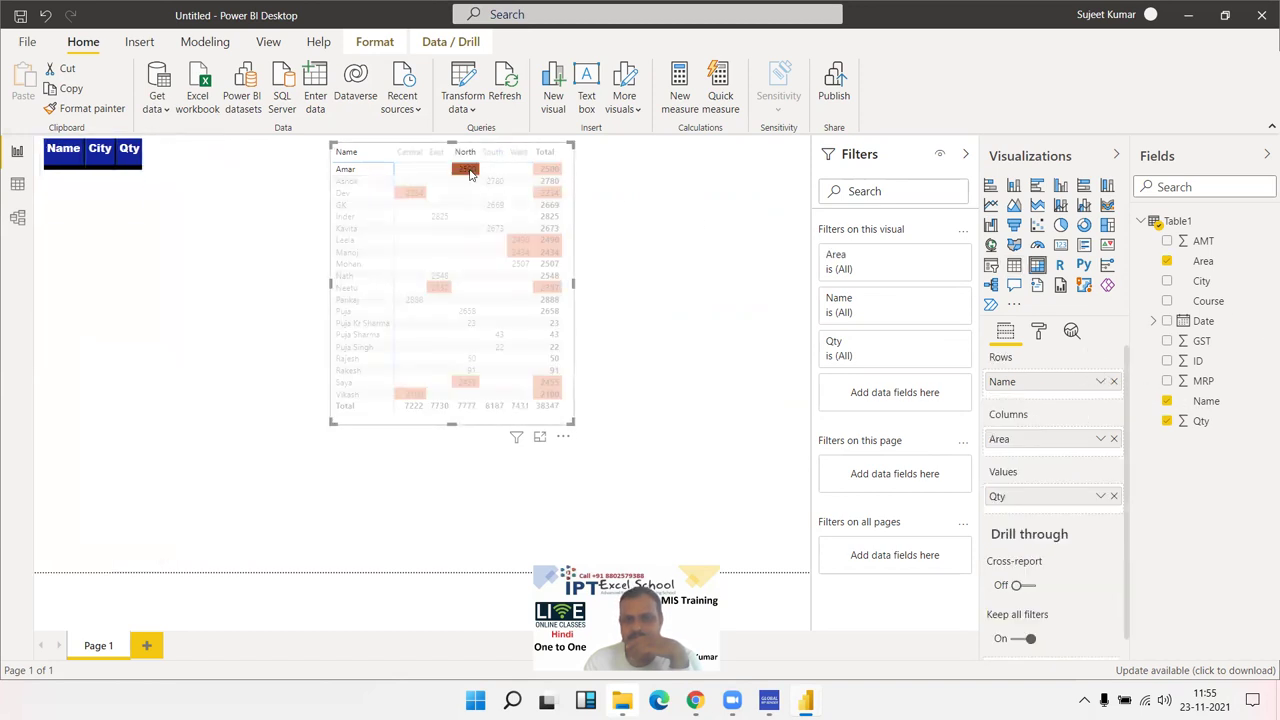
{"action": "left_click", "coordinate": [469, 172]}
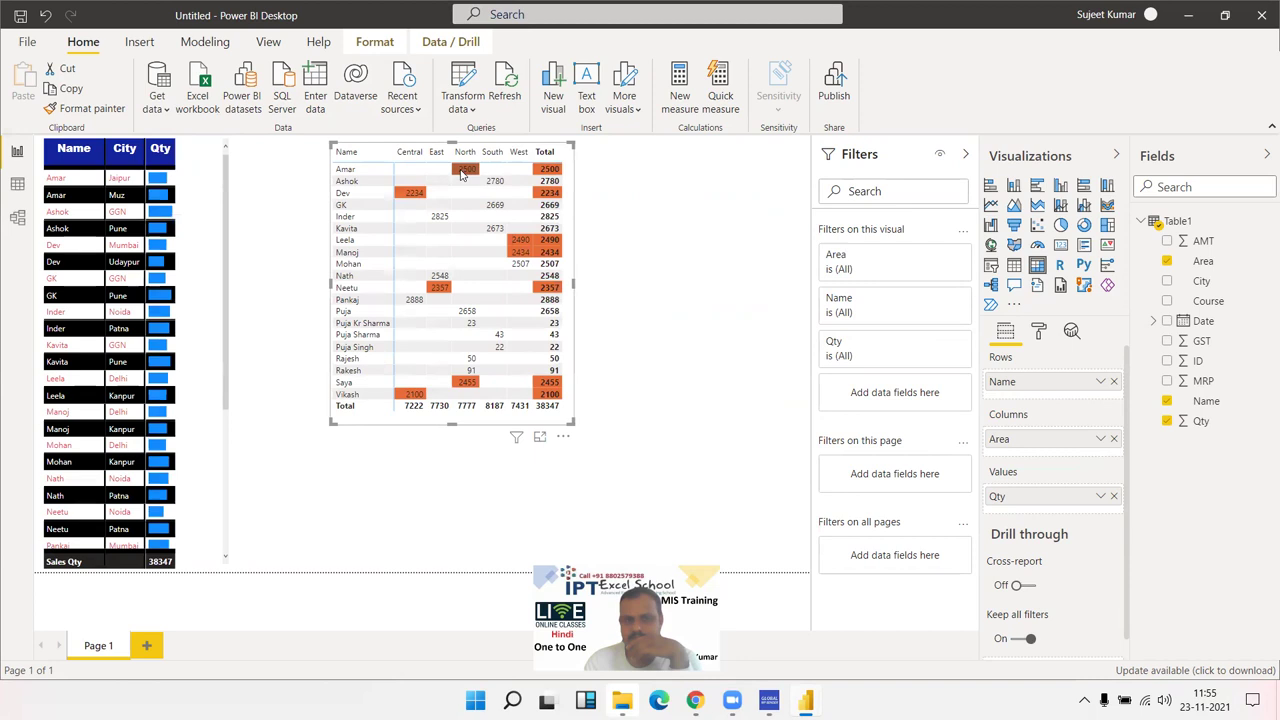
{"action": "left_click", "coordinate": [1100, 497]}
{"action": "mouse_move", "coordinate": [972, 245]}
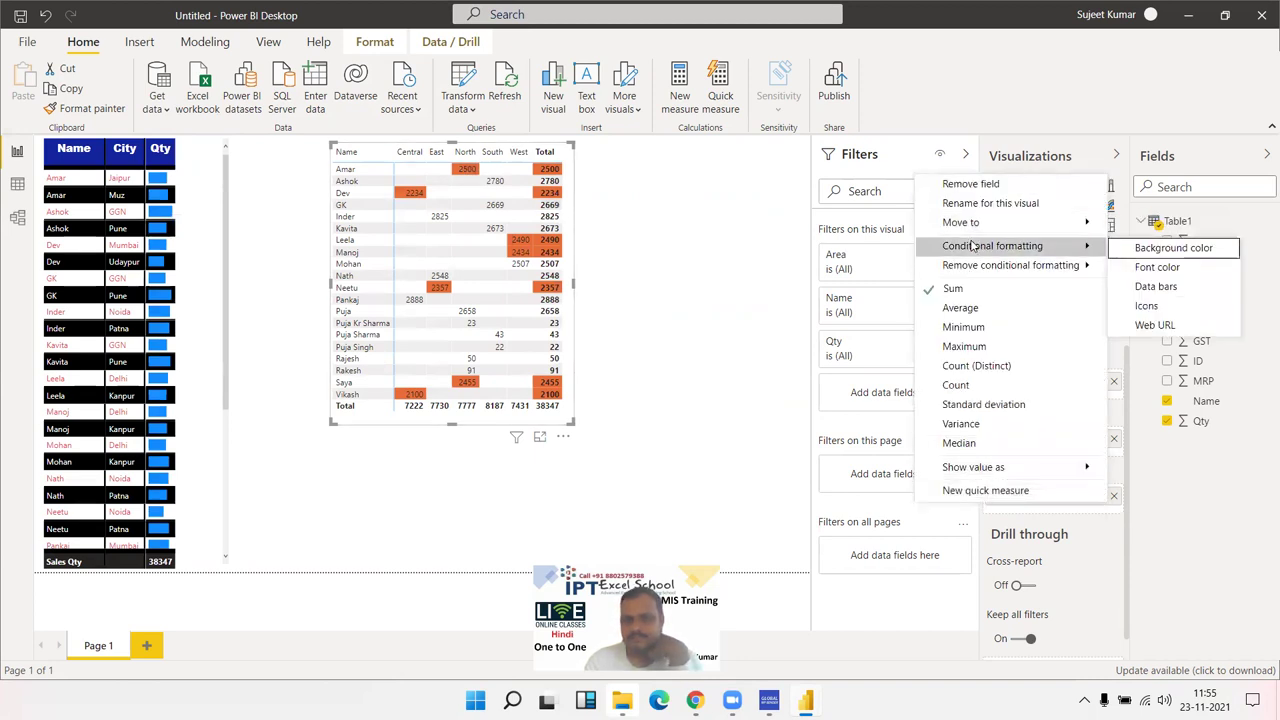
{"action": "left_click", "coordinate": [1178, 289]}
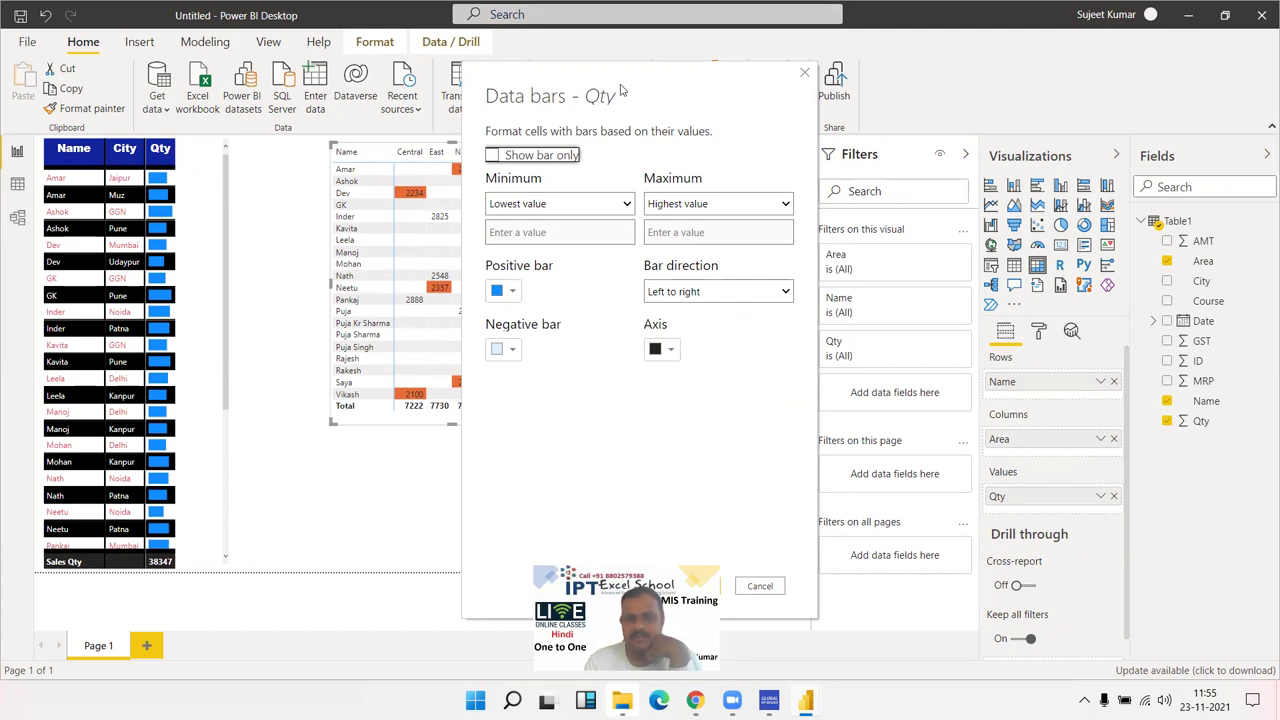
{"action": "left_click_drag", "start_coordinate": [617, 90], "coordinate": [393, 87]}
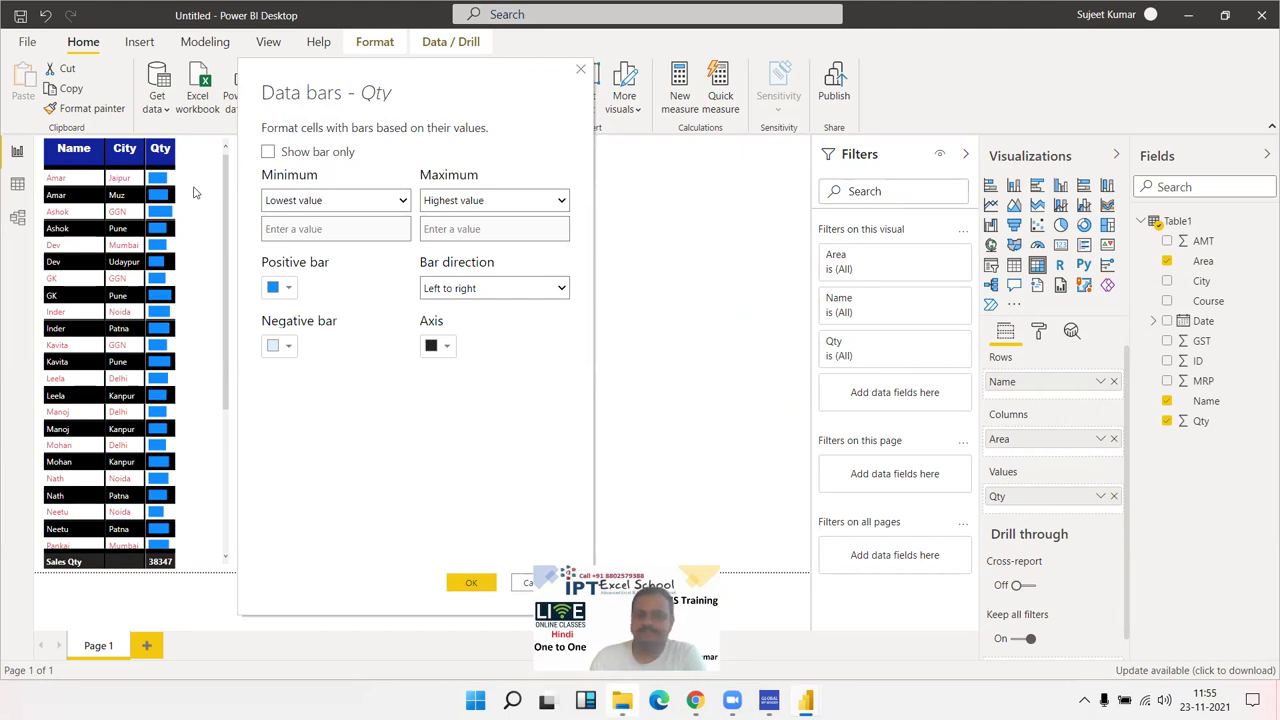
{"action": "left_click", "coordinate": [485, 586]}
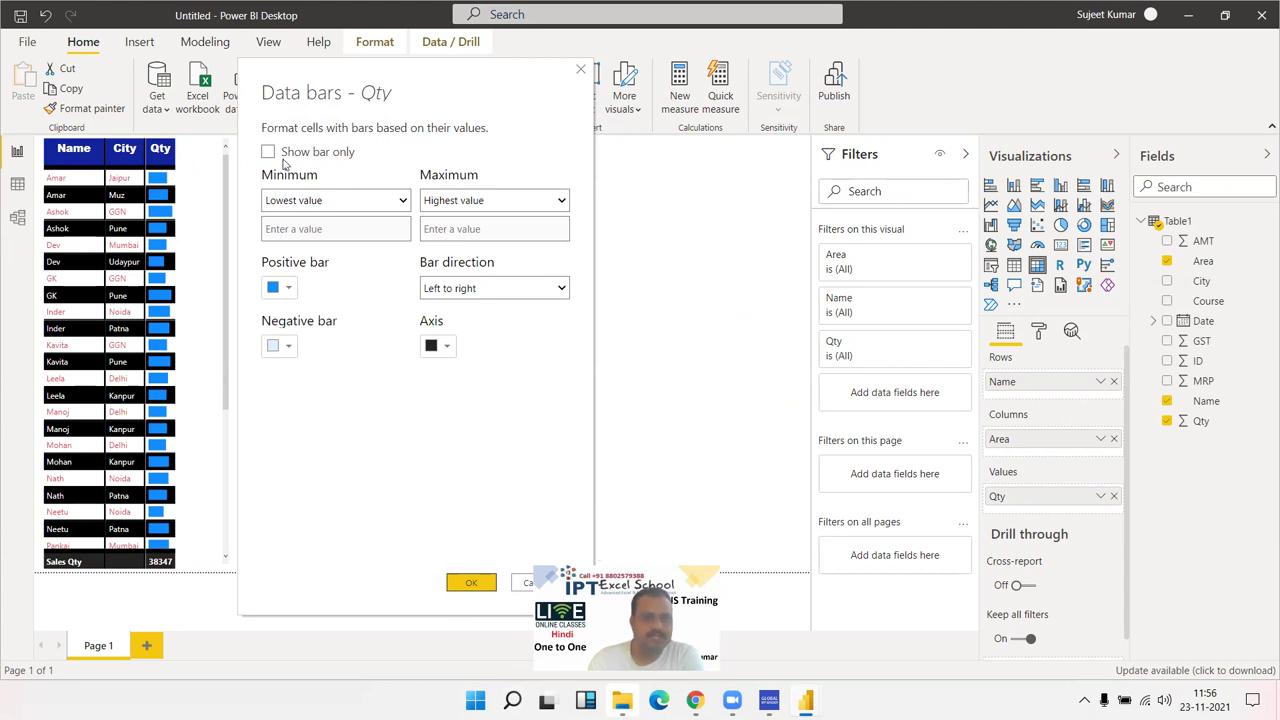
{"action": "left_click", "coordinate": [458, 583]}
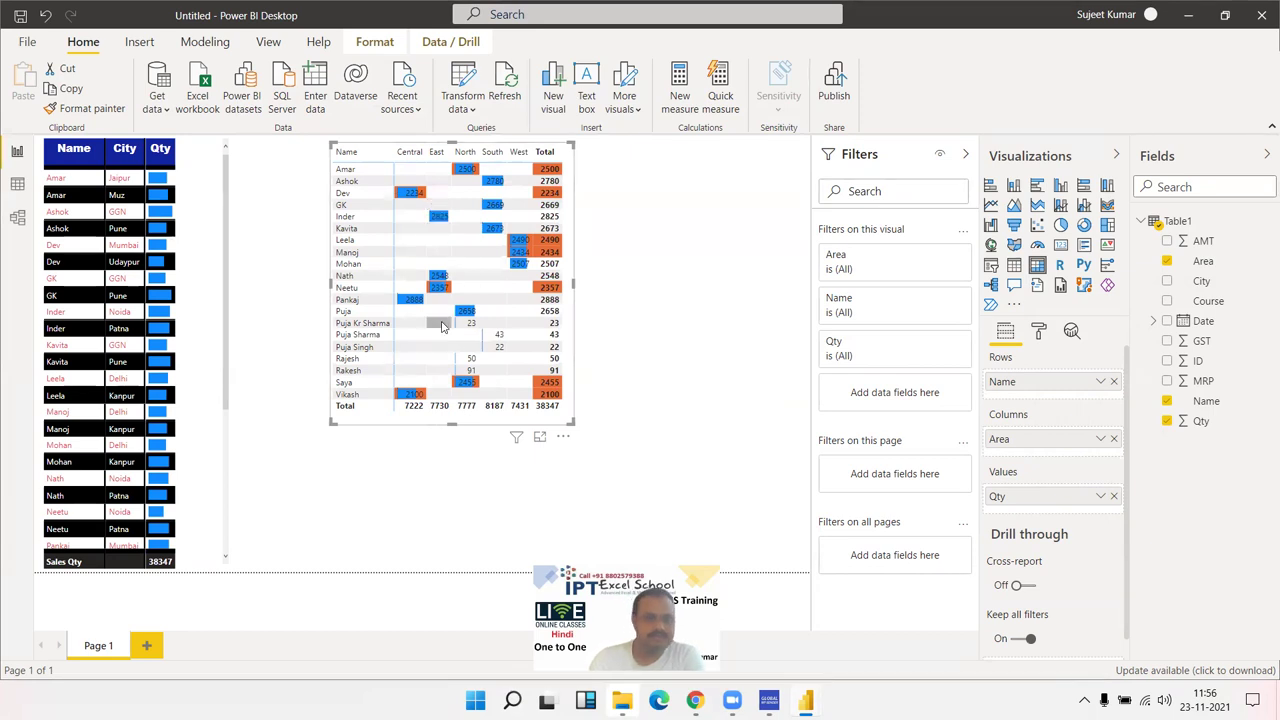
View the matrix in Focus mode, return to the report, and delete the matrix
{"action": "left_click", "coordinate": [539, 437]}
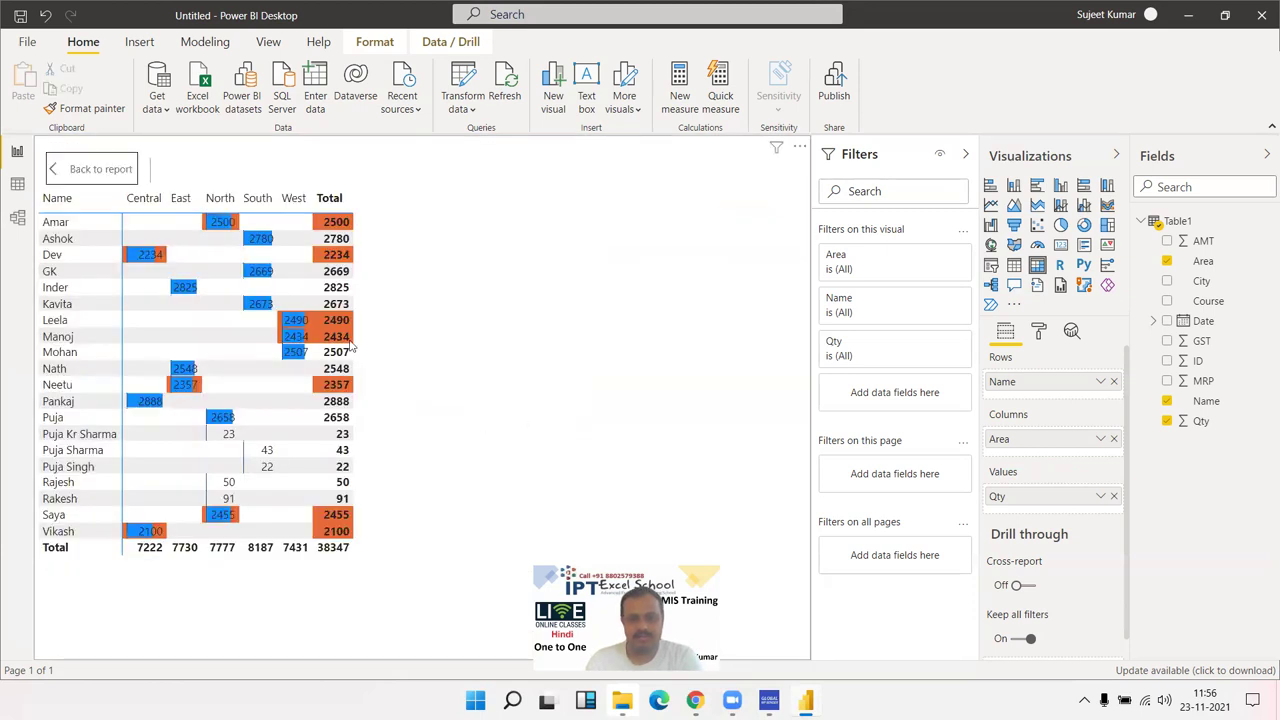
{"action": "left_click", "coordinate": [90, 170]}
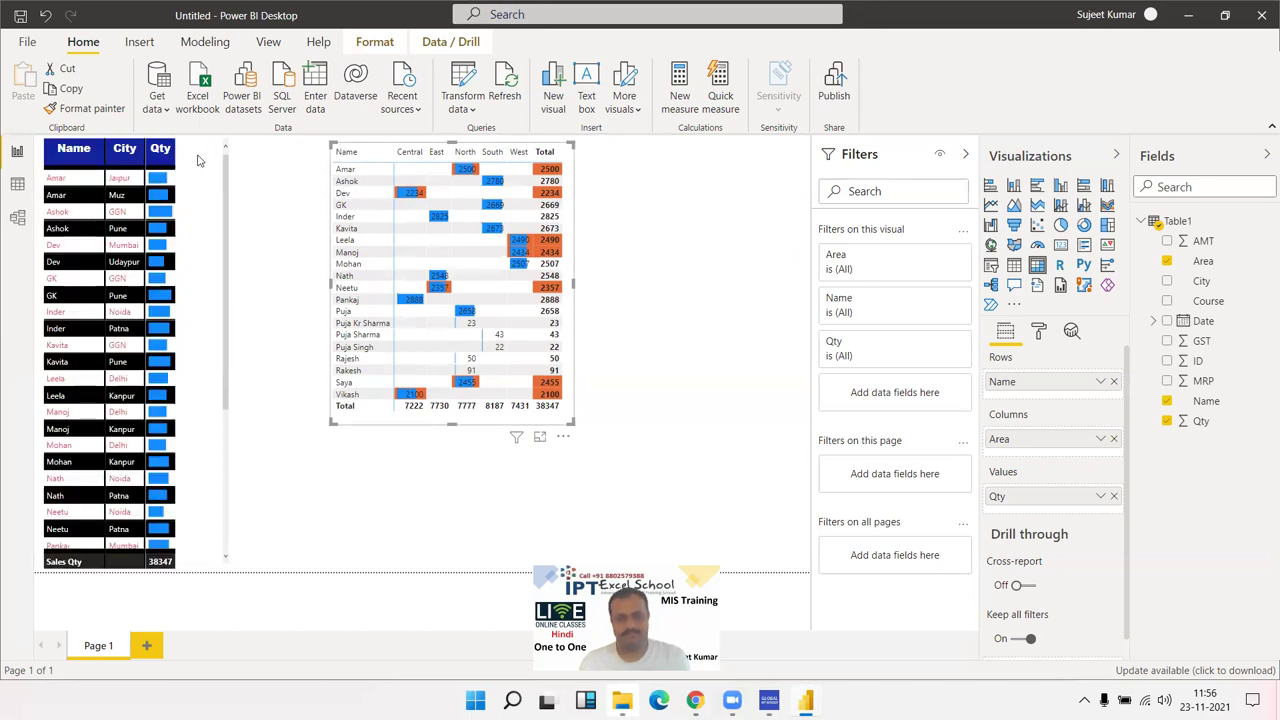
{"action": "key", "text": "Delete"}
Replace the Name/City/Qty table with a larger Name and Qty table sorted ascending by Qty
{"action": "left_click", "coordinate": [201, 170]}
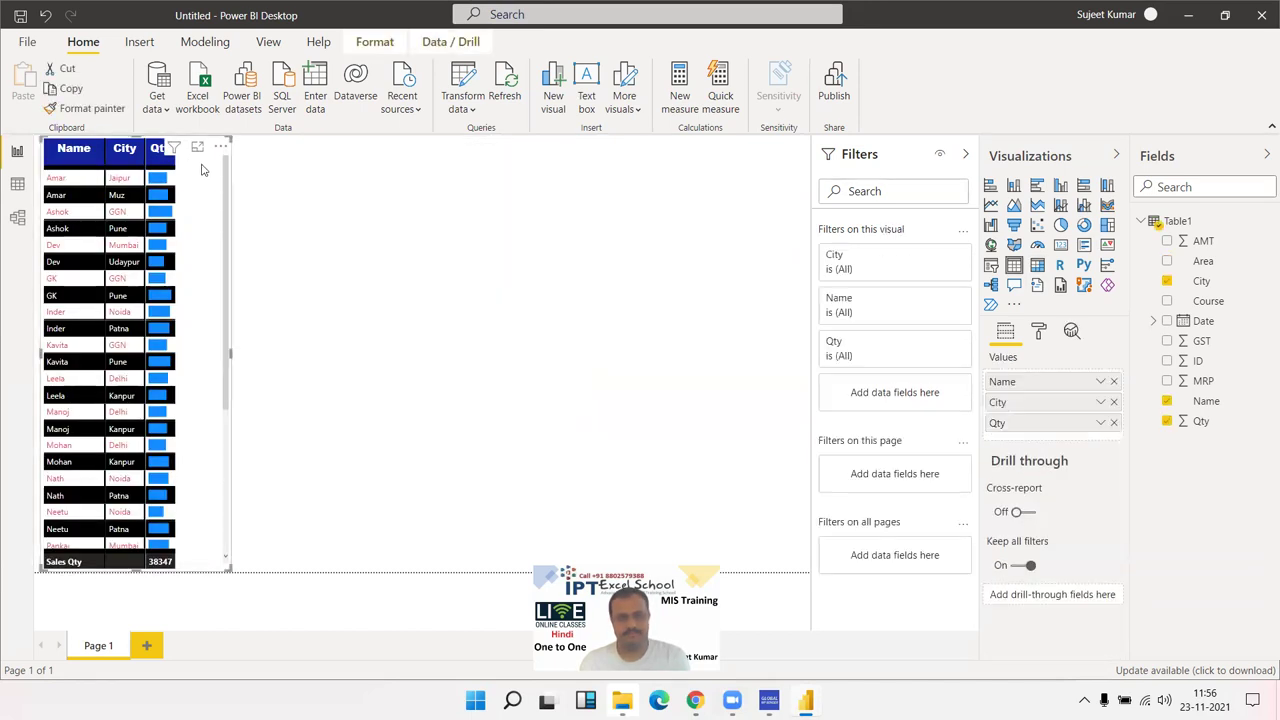
{"action": "key", "text": "Delete"}
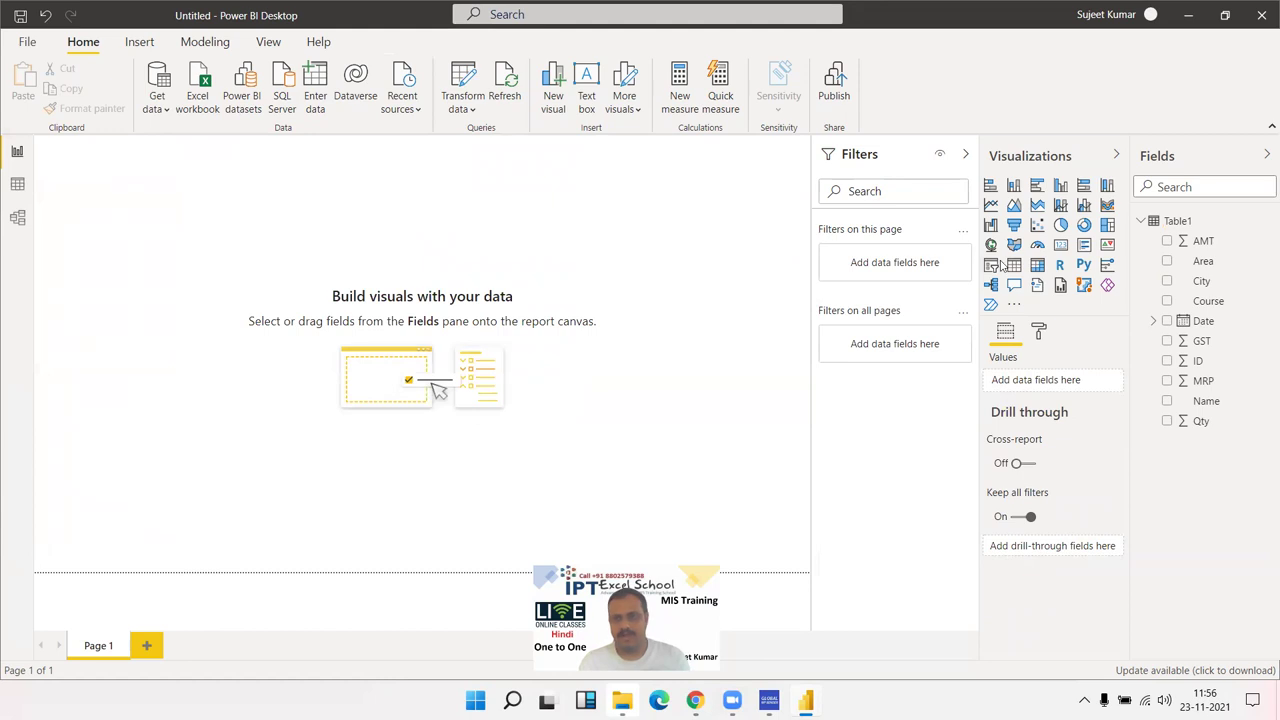
{"action": "left_click", "coordinate": [1014, 265]}
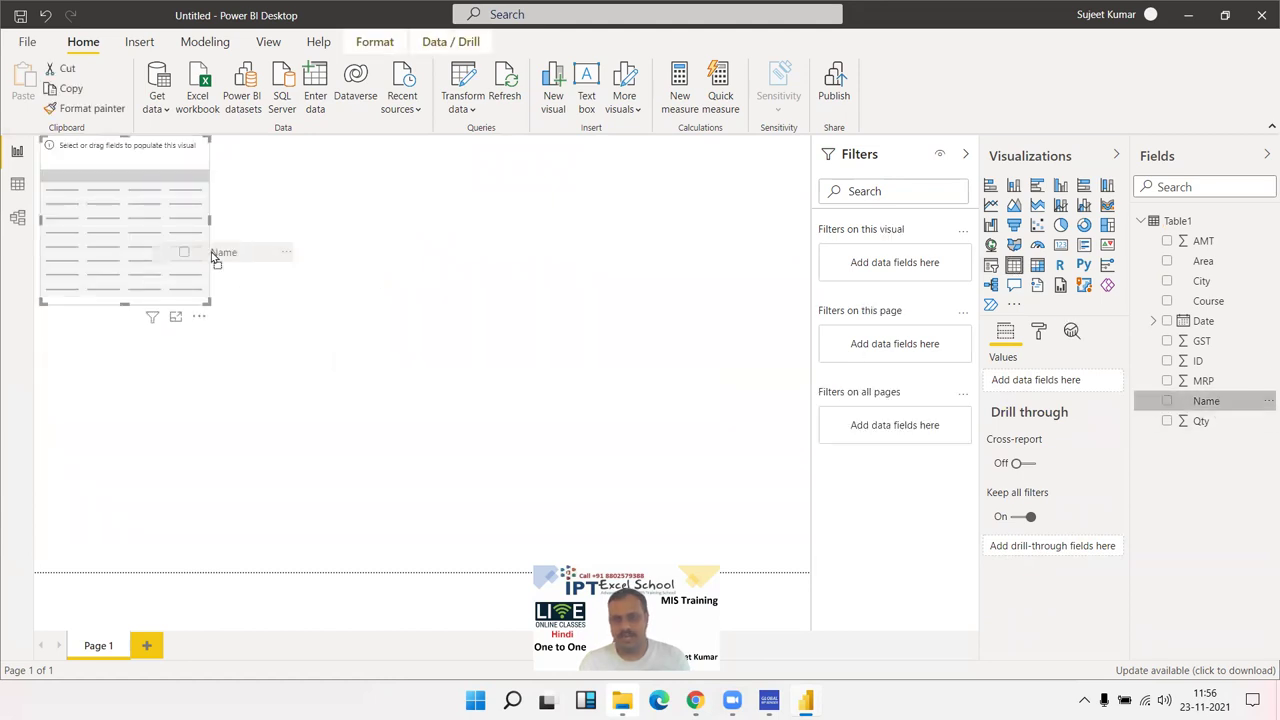
{"action": "left_click_drag", "start_coordinate": [995, 422], "coordinate": [1000, 400]}
{"action": "left_click_drag", "start_coordinate": [1200, 421], "coordinate": [72, 236]}
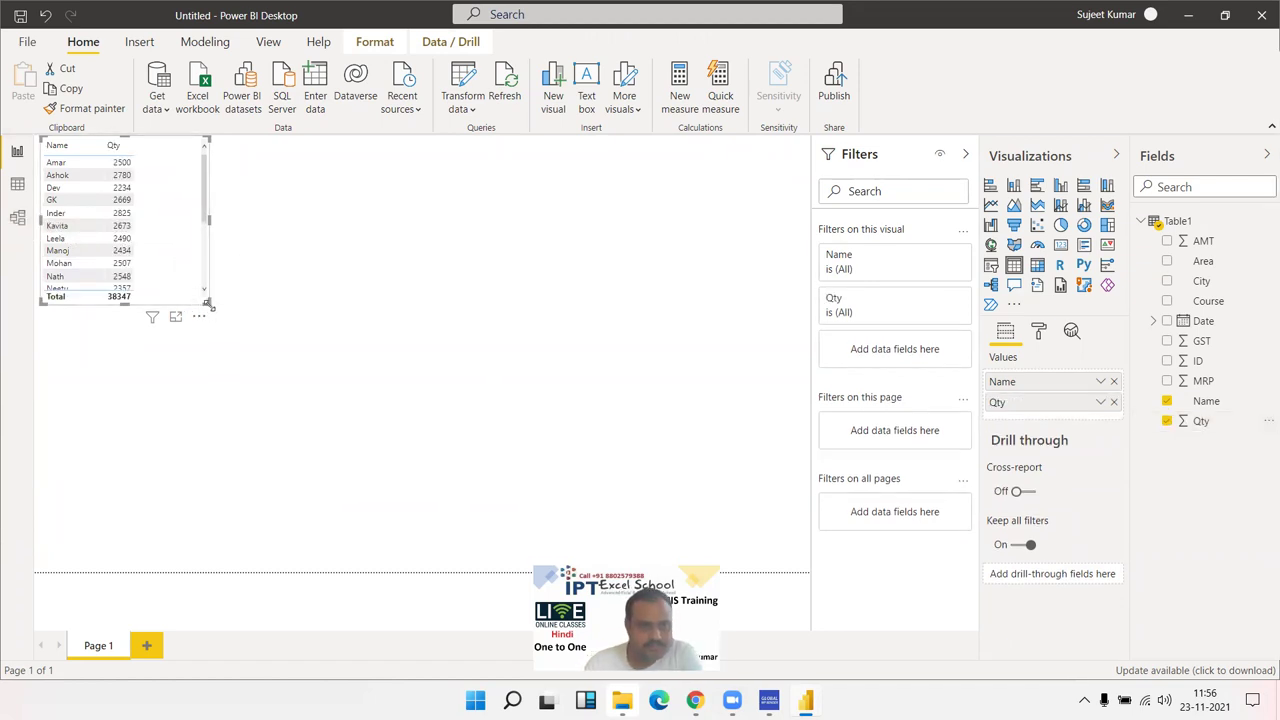
{"action": "left_click_drag", "start_coordinate": [208, 301], "coordinate": [266, 464]}
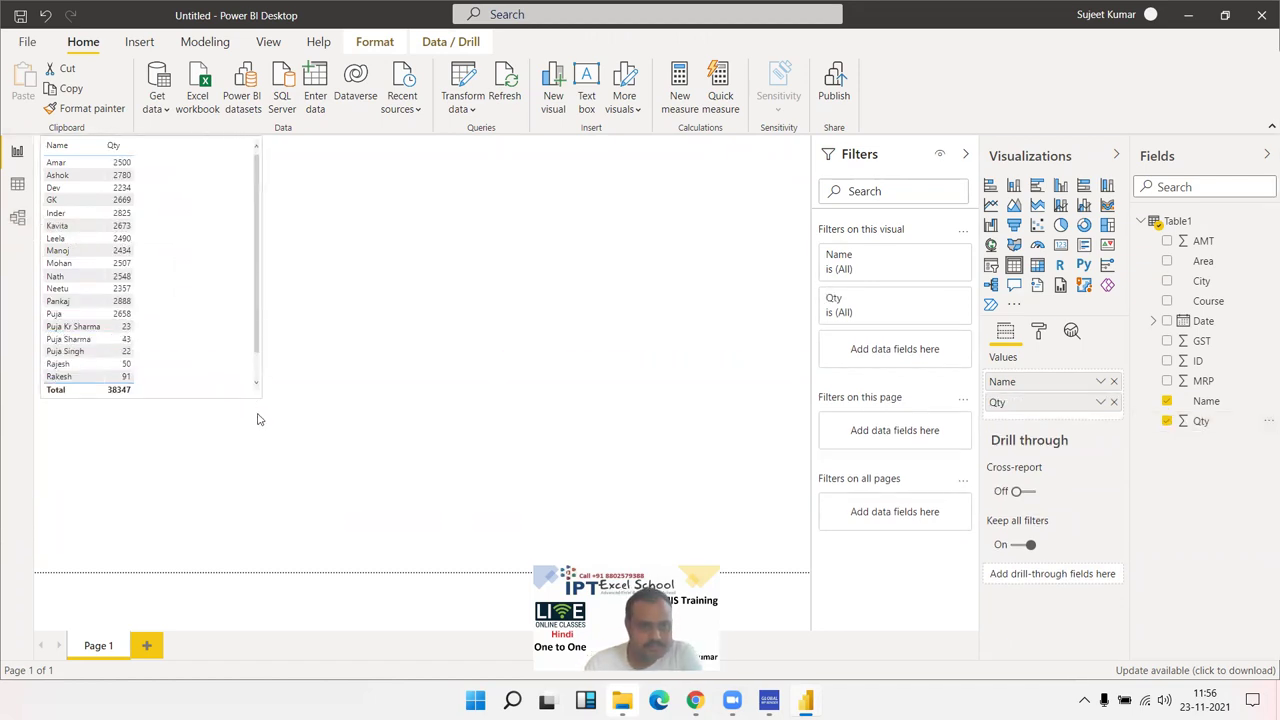
{"action": "left_click", "coordinate": [113, 148]}
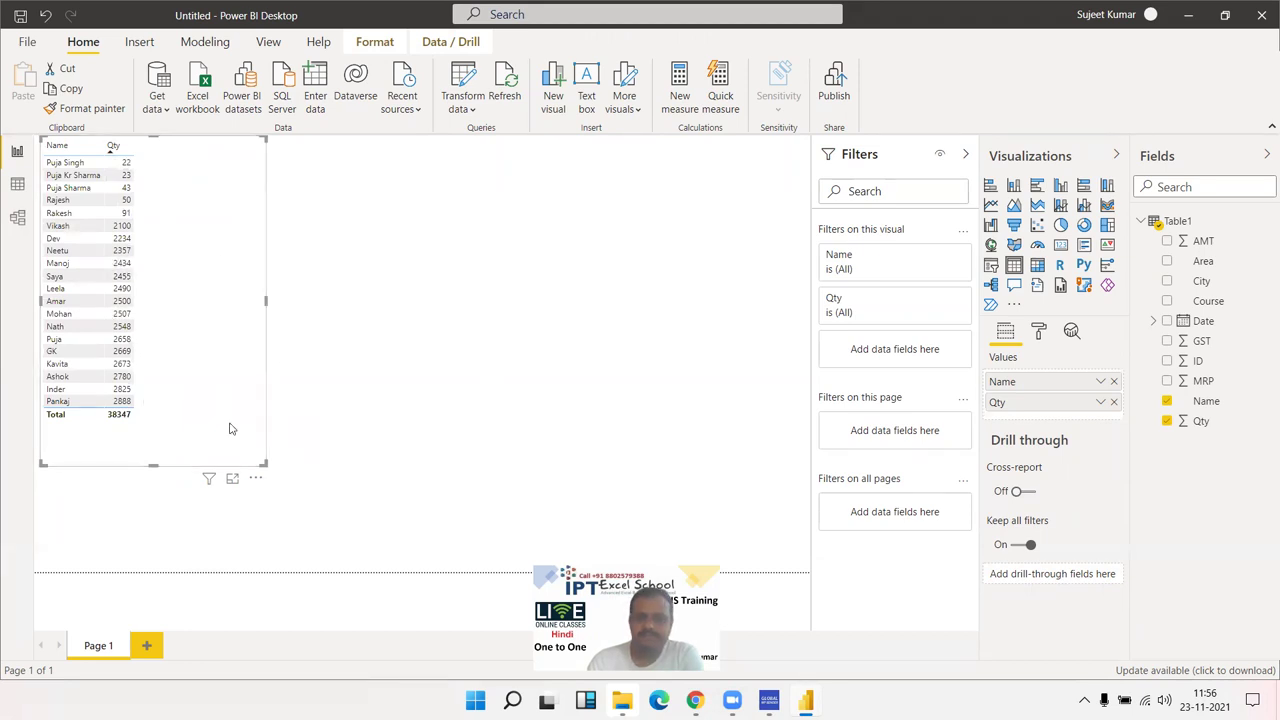
Apply data bars scaled from lowest to highest value to the new table's Qty column
{"action": "left_click", "coordinate": [1100, 402]}
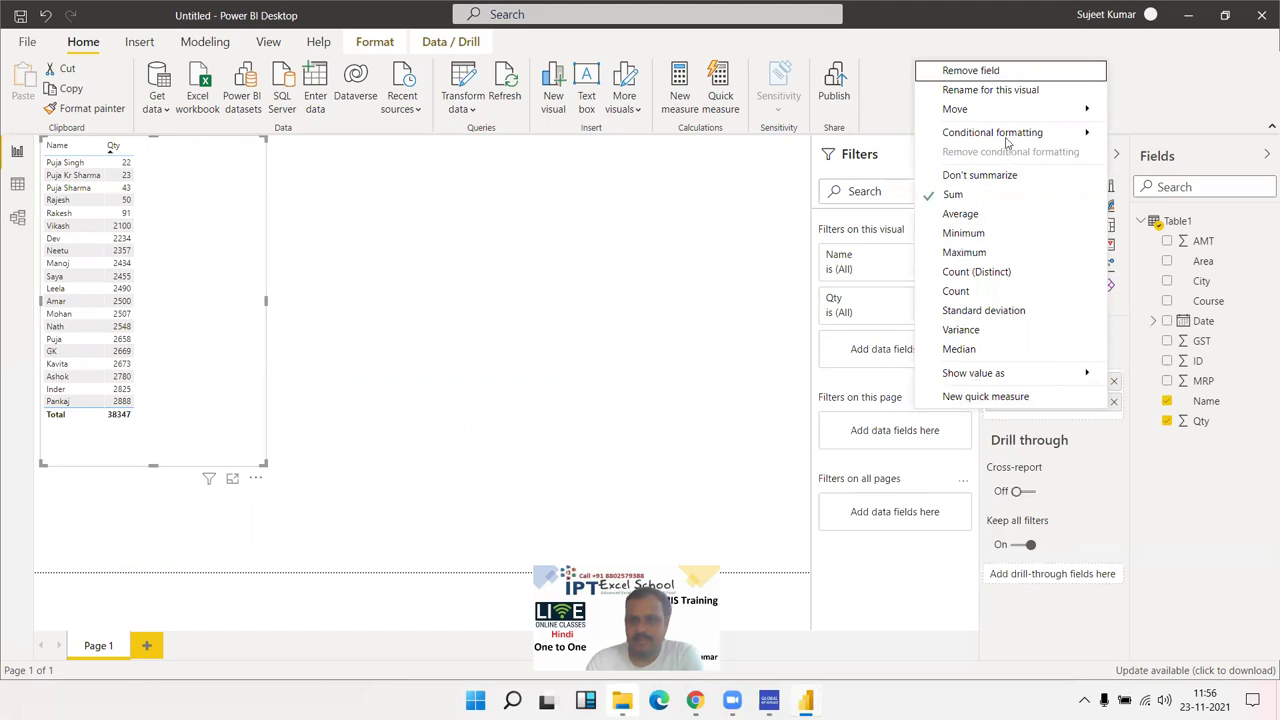
{"action": "mouse_move", "coordinate": [1007, 136]}
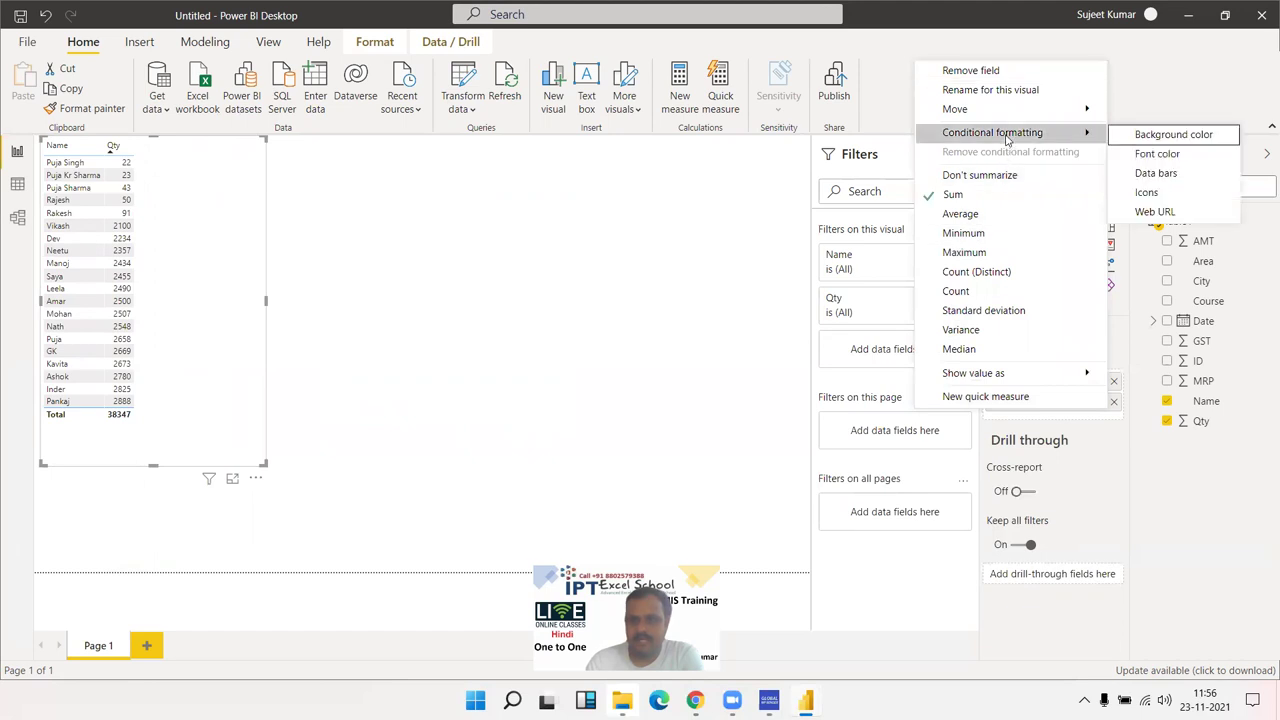
{"action": "left_click", "coordinate": [1156, 173]}
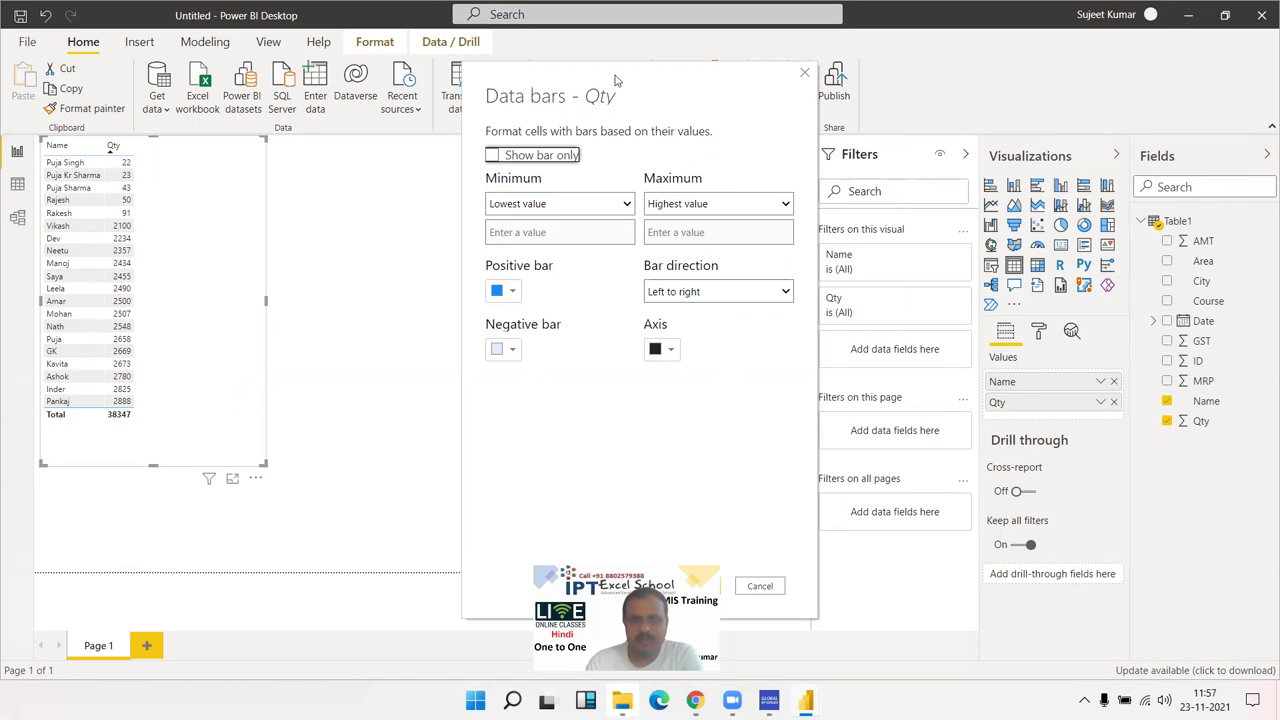
{"action": "left_click_drag", "start_coordinate": [623, 84], "coordinate": [461, 54]}
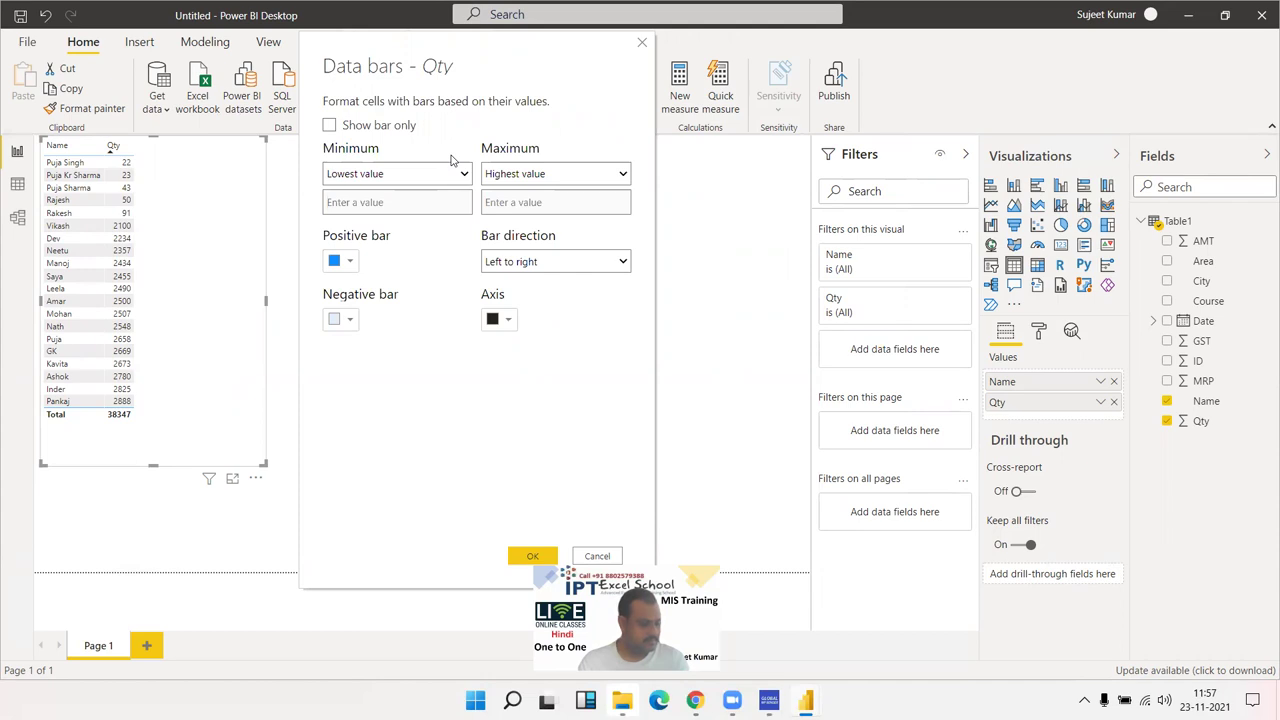
{"action": "left_click", "coordinate": [527, 558]}
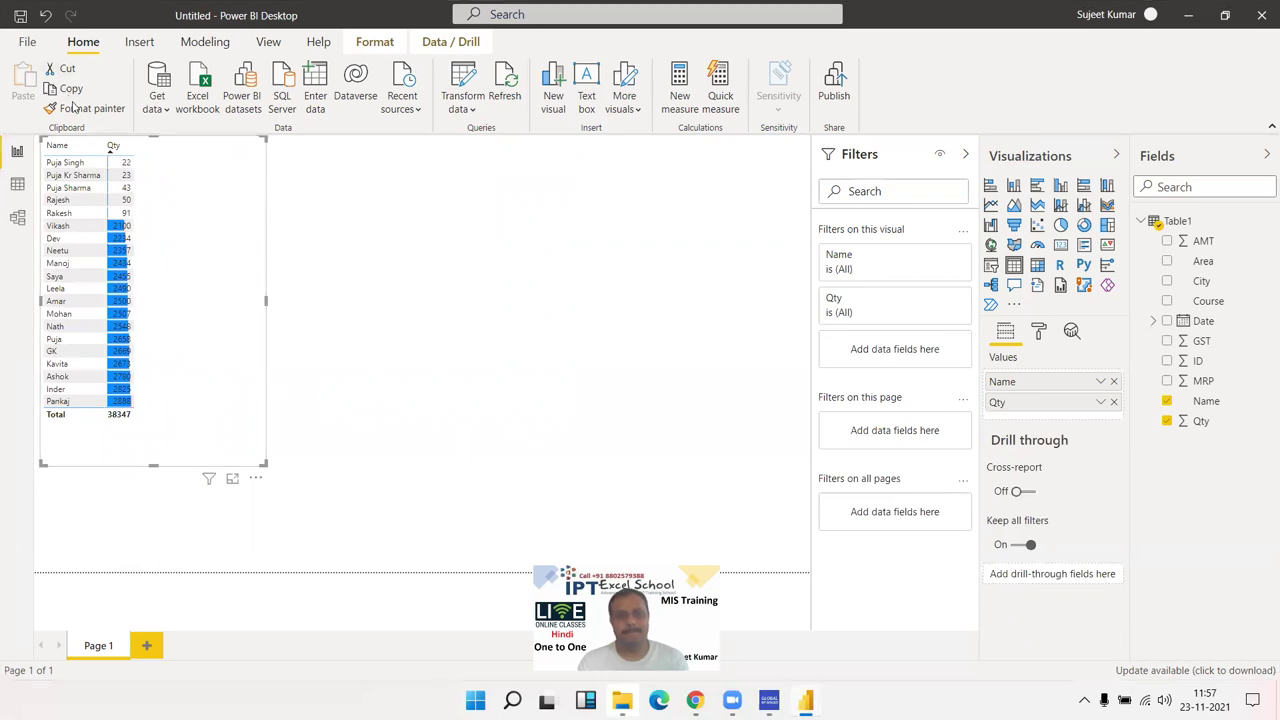
Show the table in focus view and make its Qty positive data bars dark blue
{"action": "left_click", "coordinate": [232, 478]}
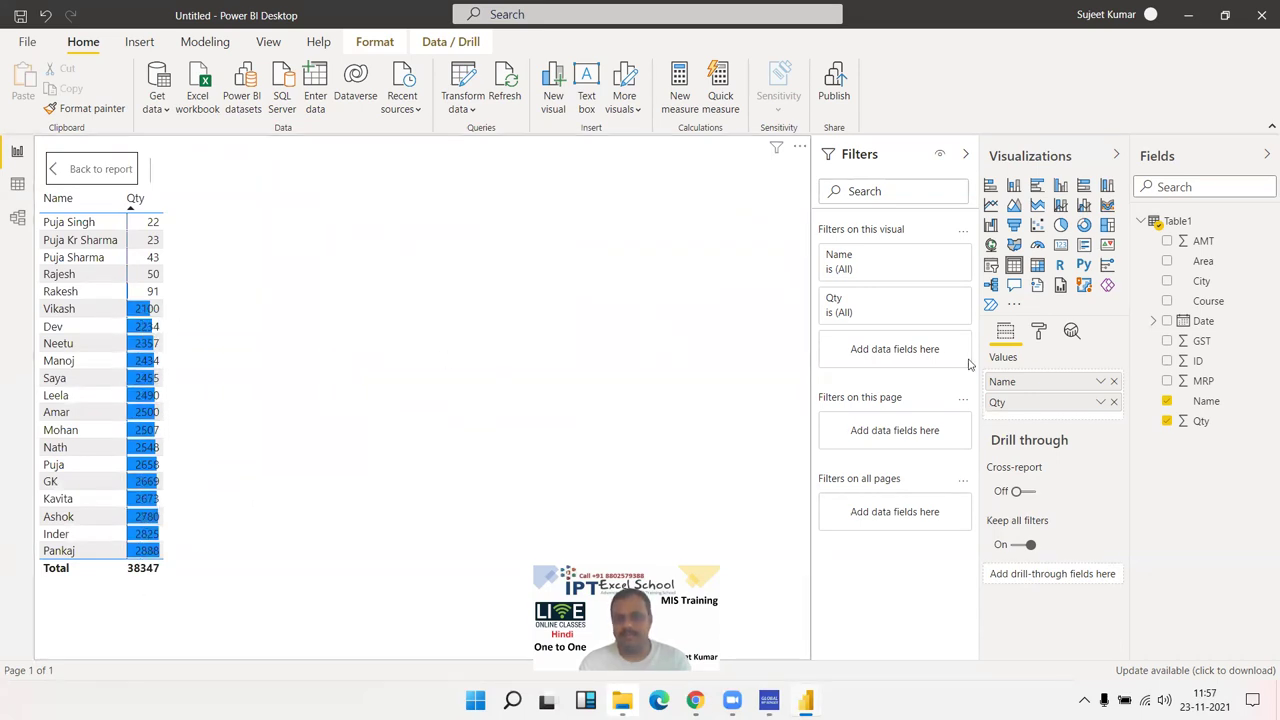
{"action": "left_click", "coordinate": [1100, 402]}
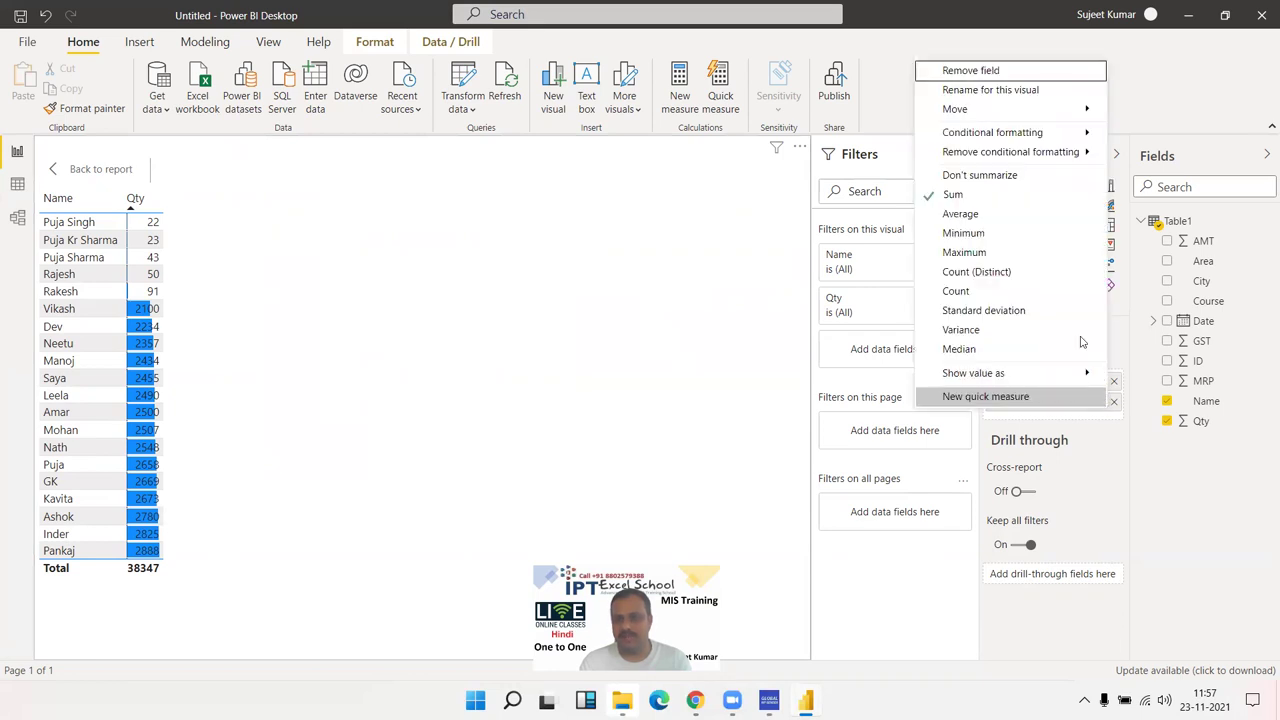
{"action": "mouse_move", "coordinate": [1055, 153]}
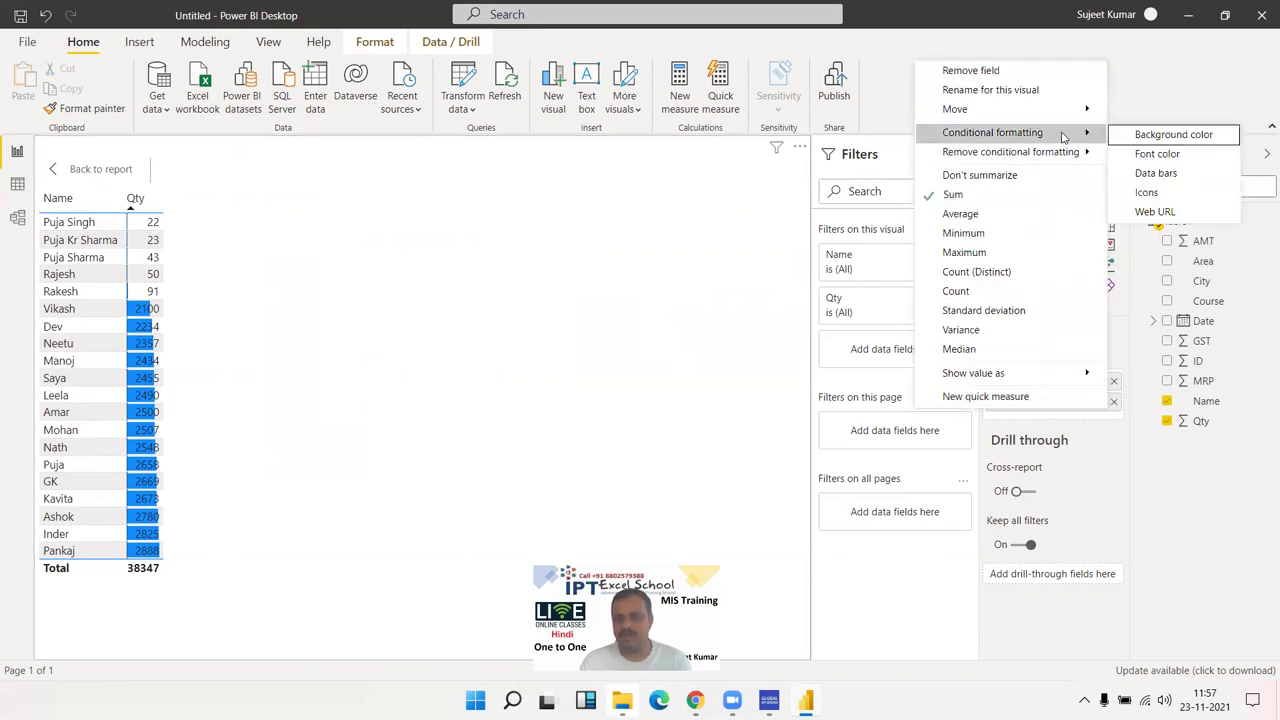
{"action": "left_click", "coordinate": [1154, 174]}
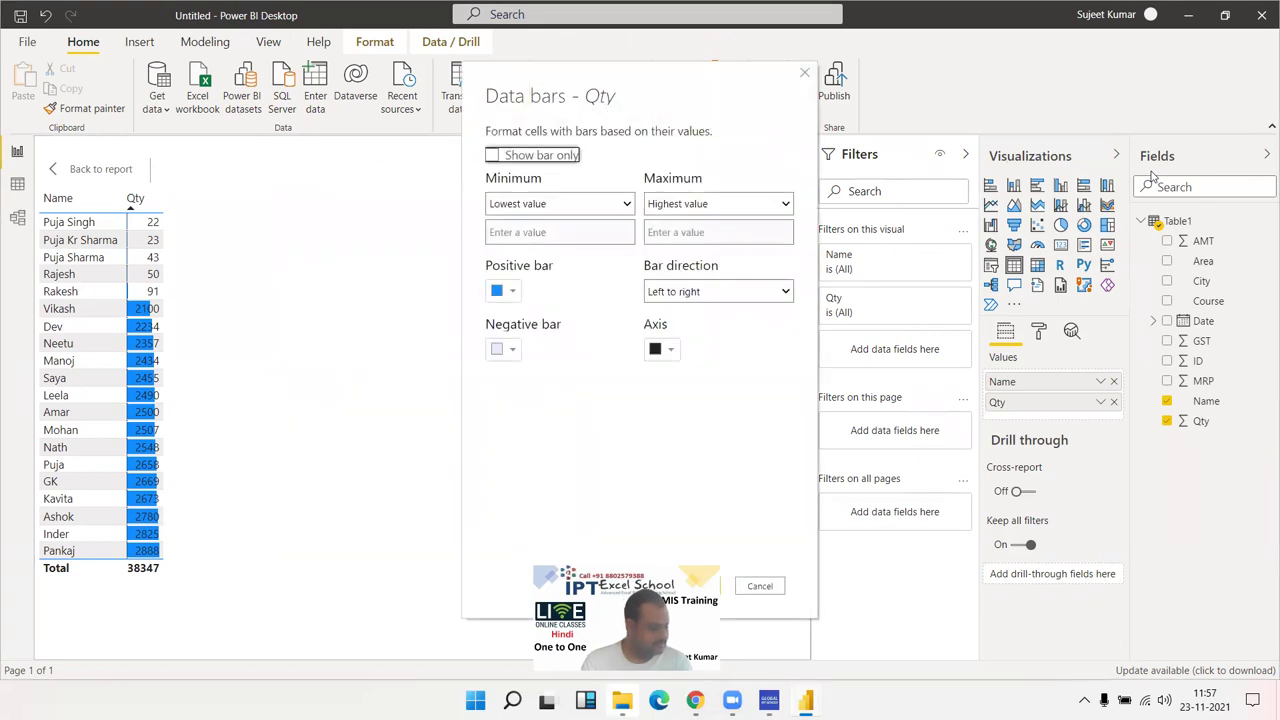
{"action": "left_click", "coordinate": [505, 291]}
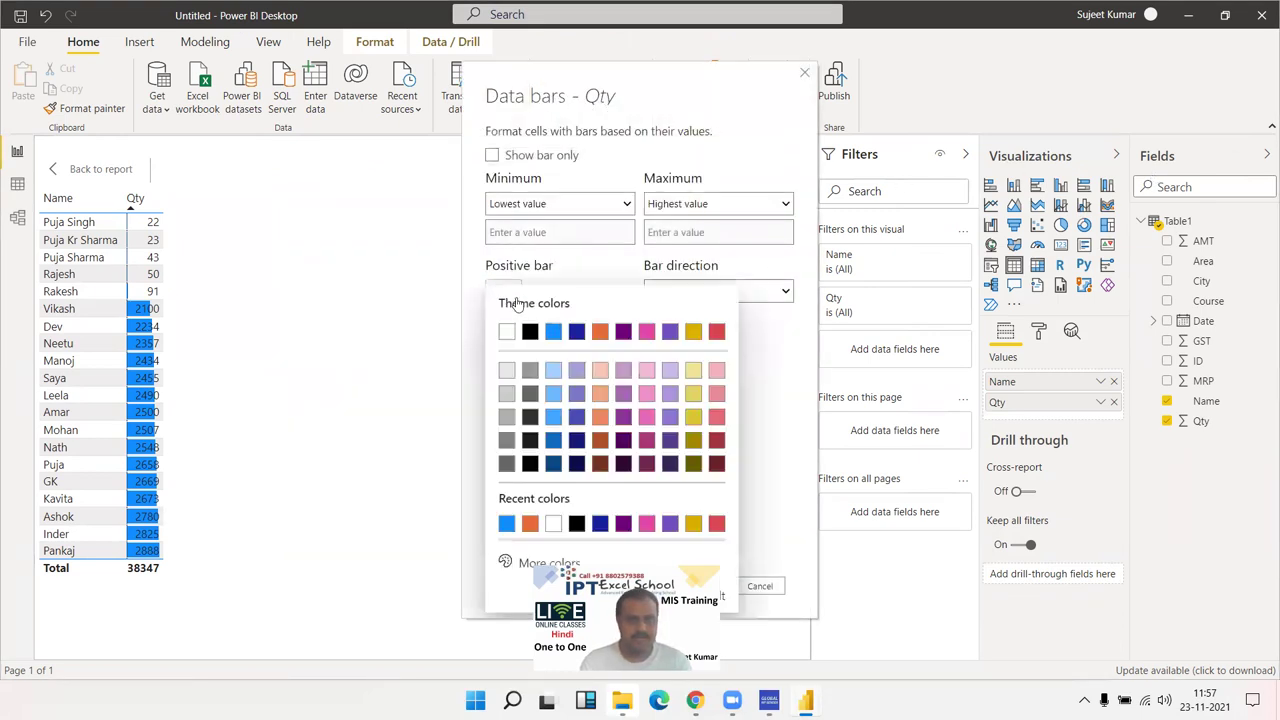
{"action": "left_click", "coordinate": [577, 332]}
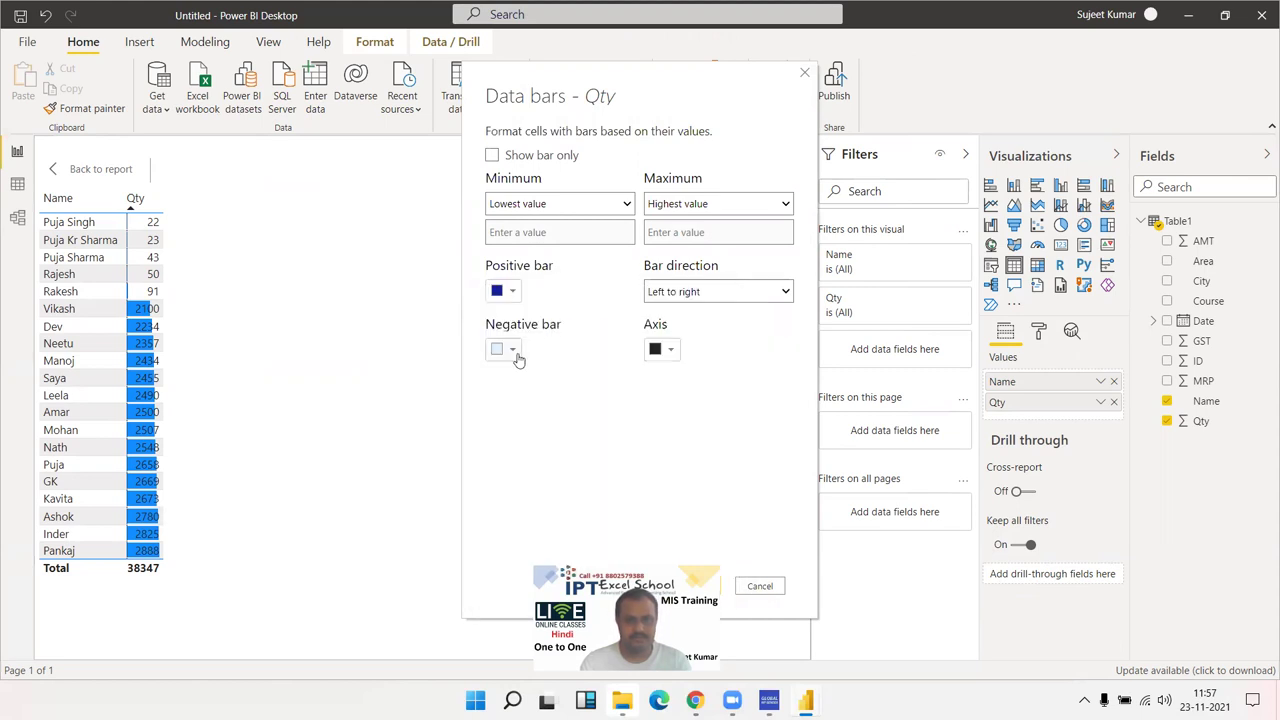
Set the negative bars to red and the bar axis to black, then apply
{"action": "left_click", "coordinate": [514, 350]}
{"action": "left_click", "coordinate": [573, 304]}
{"action": "left_click", "coordinate": [514, 350]}
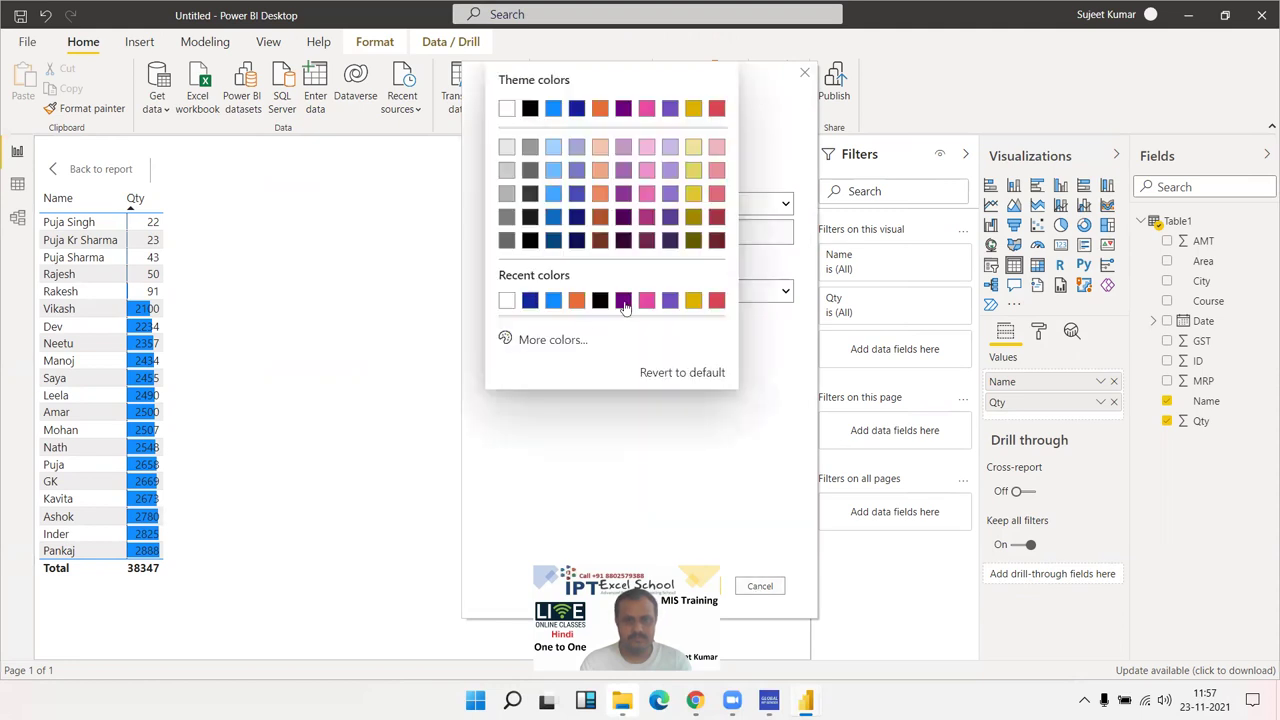
{"action": "left_click", "coordinate": [718, 110]}
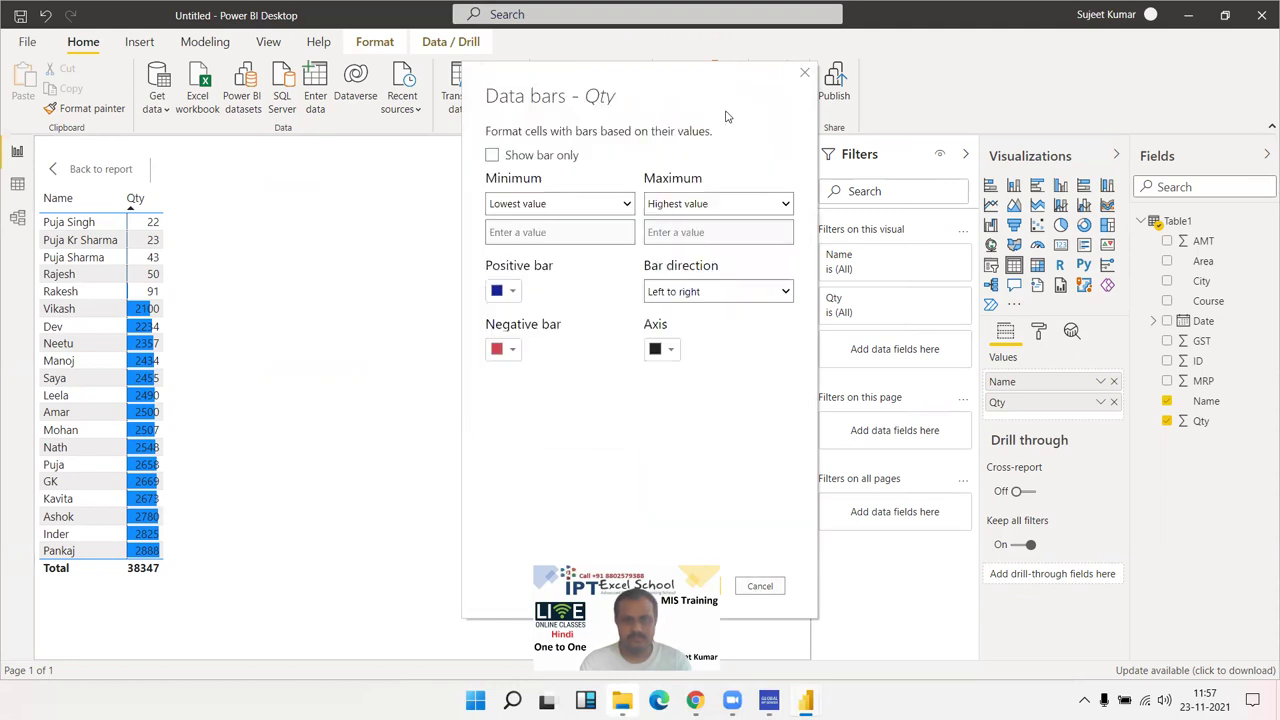
{"action": "left_click", "coordinate": [676, 353]}
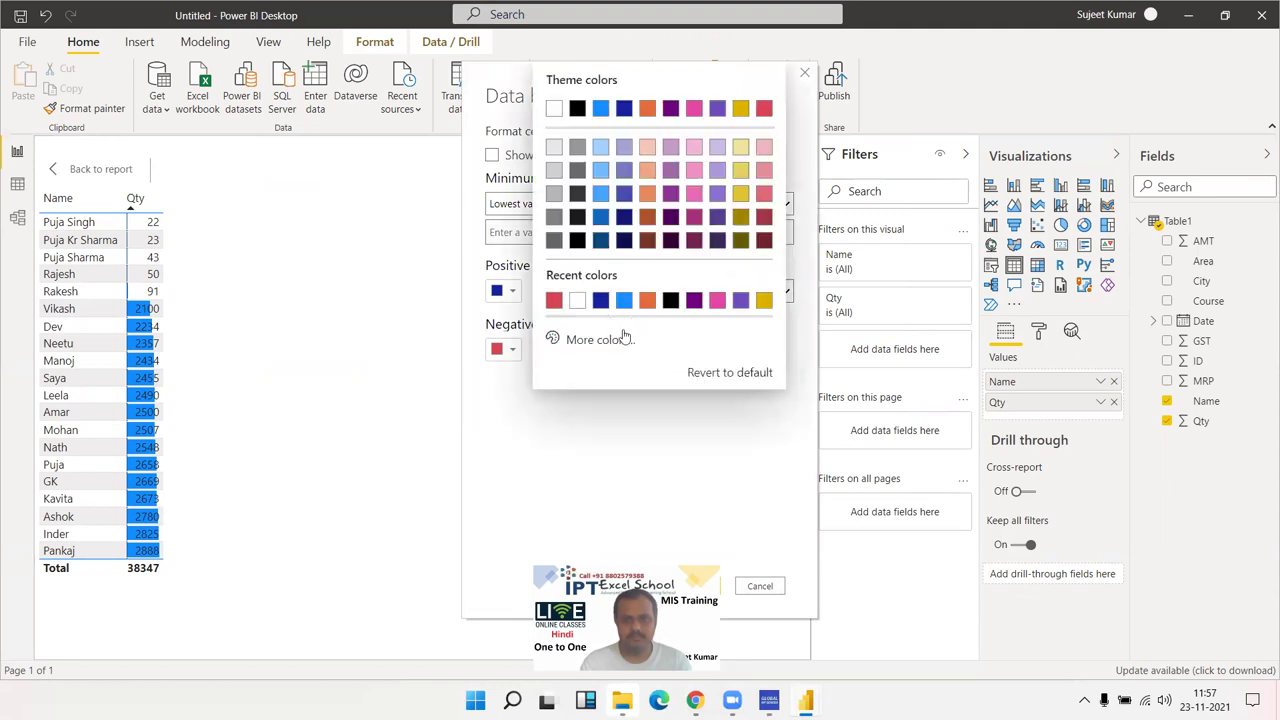
{"action": "left_click", "coordinate": [612, 442]}
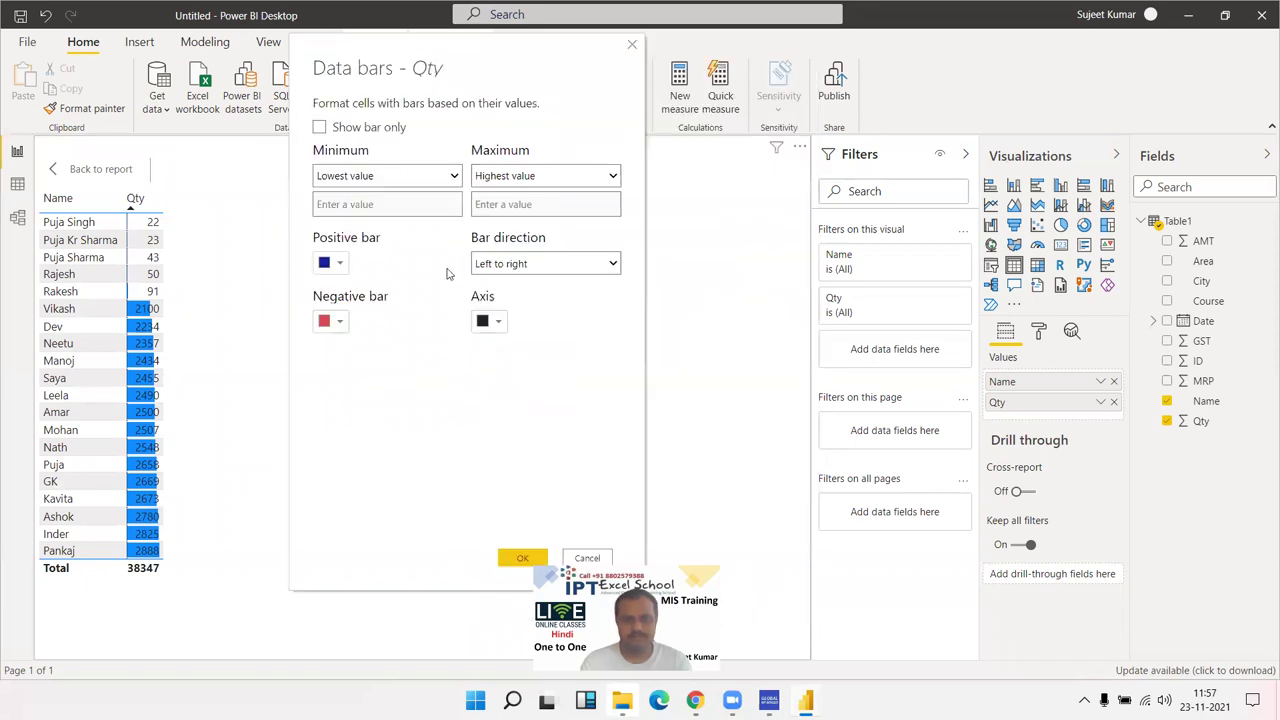
{"action": "left_click", "coordinate": [484, 322]}
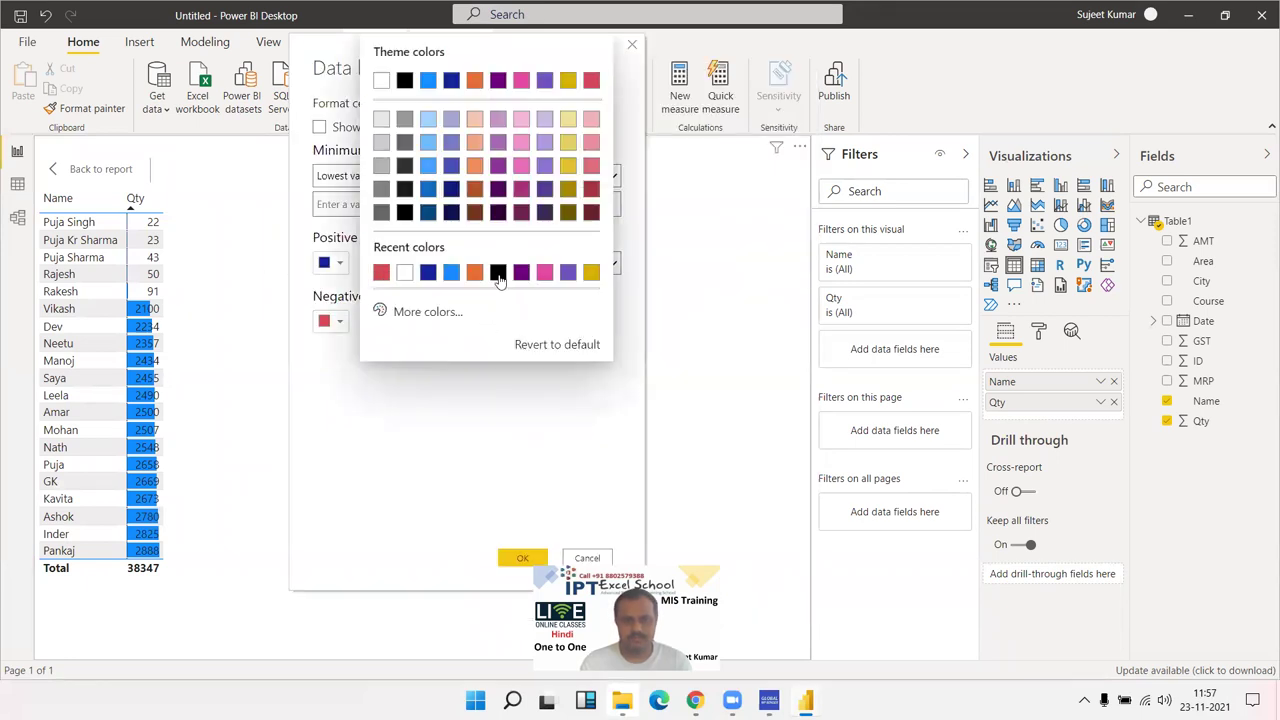
{"action": "left_click", "coordinate": [407, 82]}
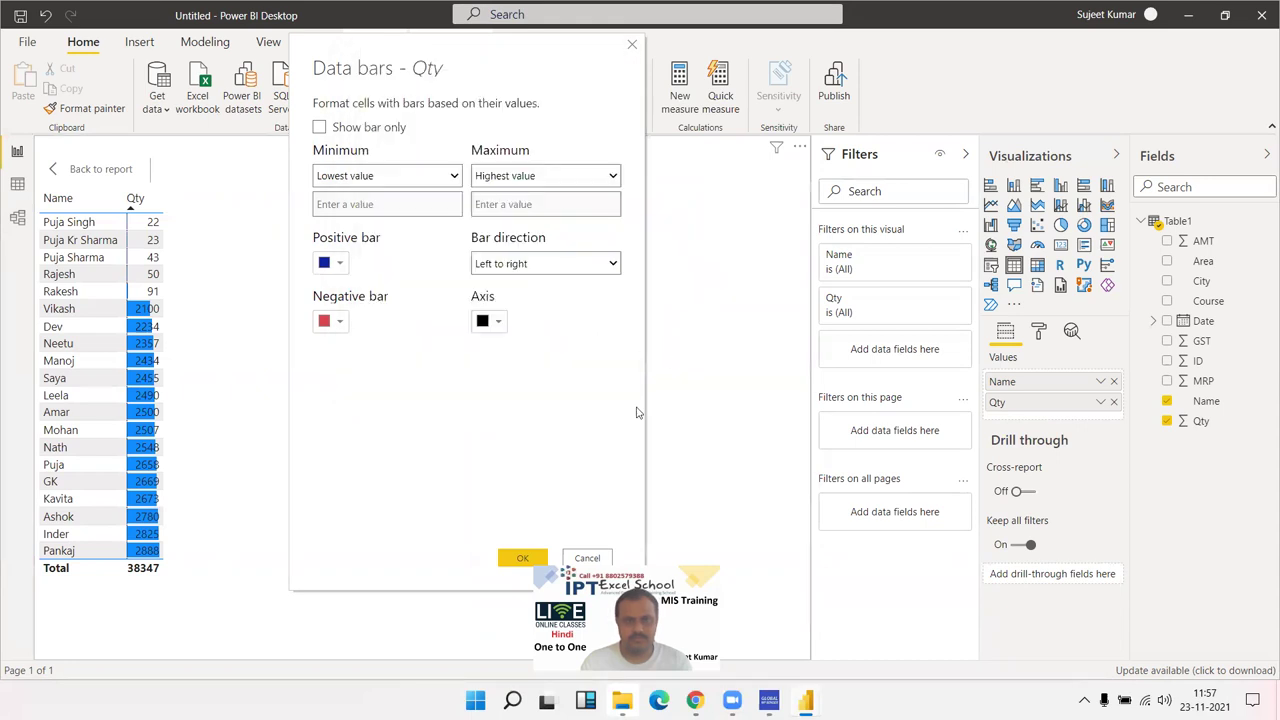
{"action": "left_click", "coordinate": [520, 560]}
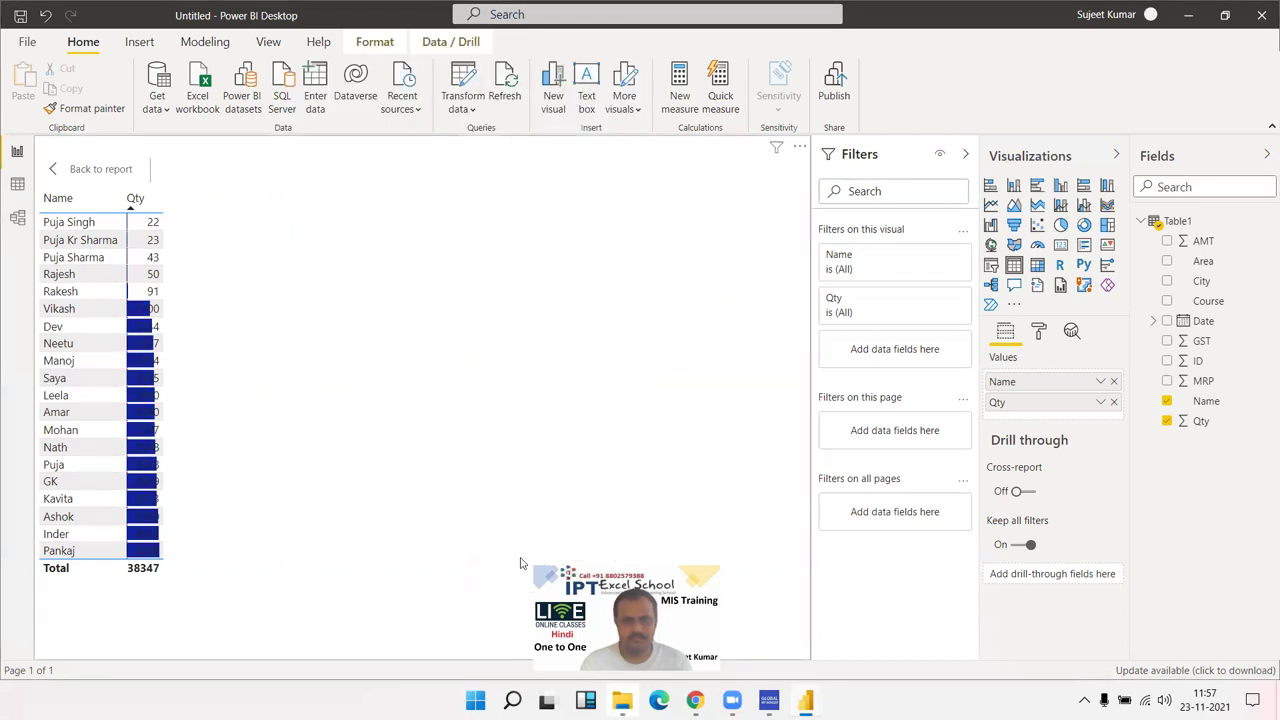
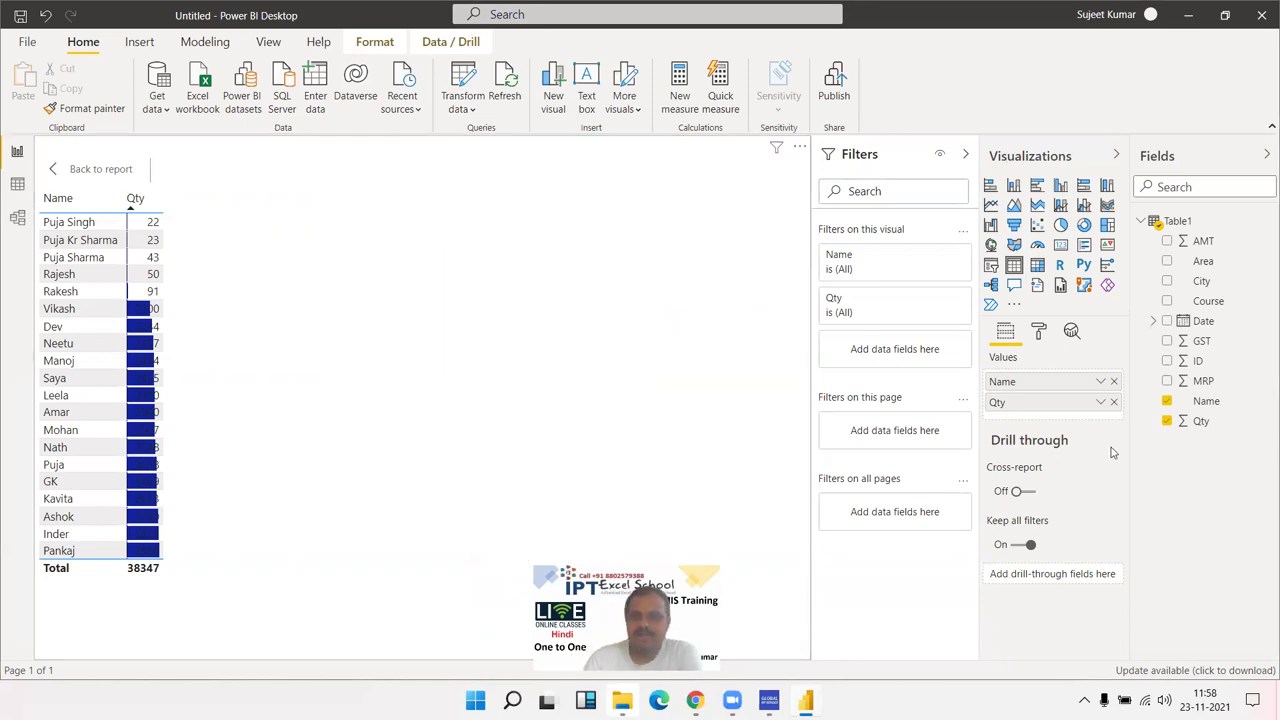
Remove all conditional formatting from the Qty field so its data bars disappear
{"action": "left_click", "coordinate": [1100, 402]}
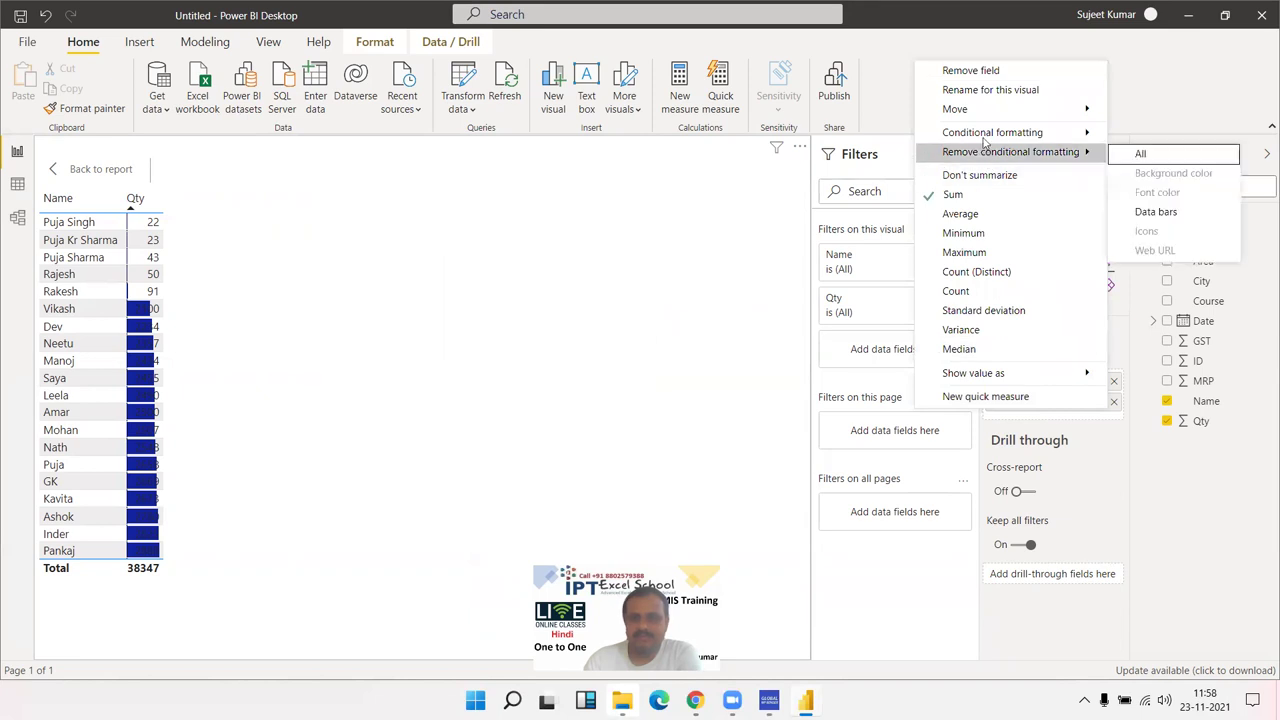
{"action": "mouse_move", "coordinate": [988, 150]}
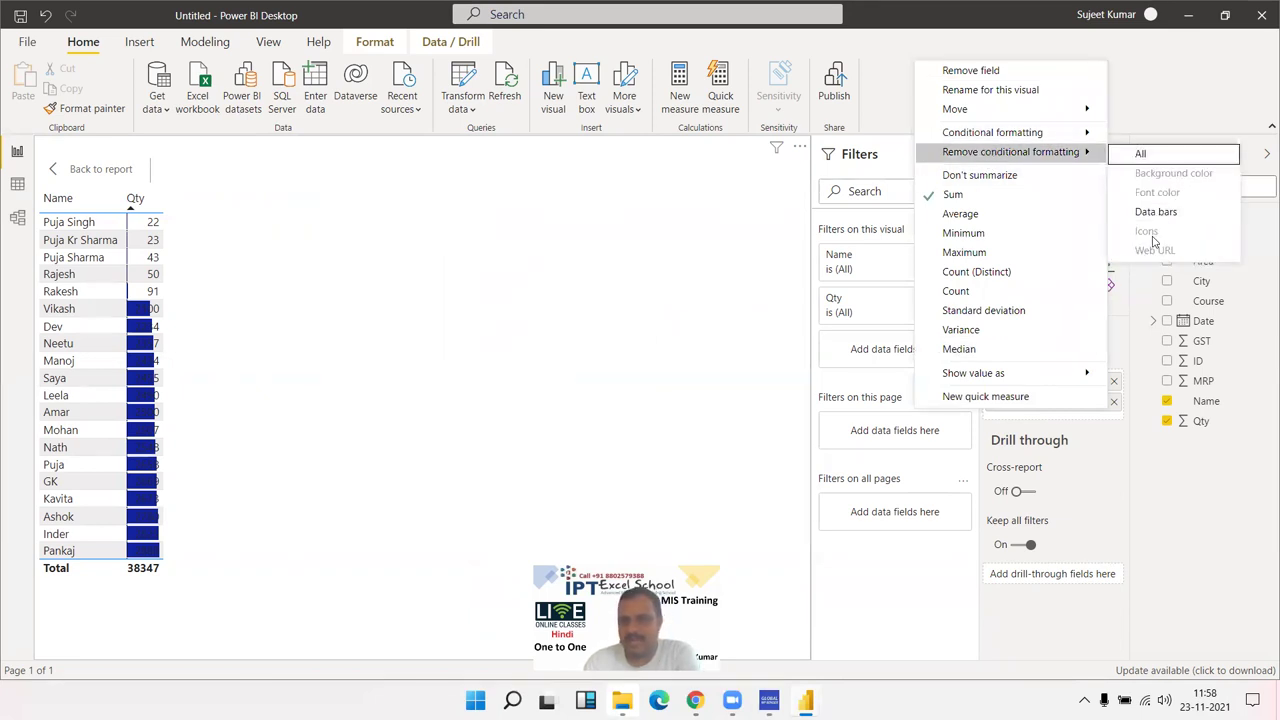
{"action": "mouse_move", "coordinate": [999, 151]}
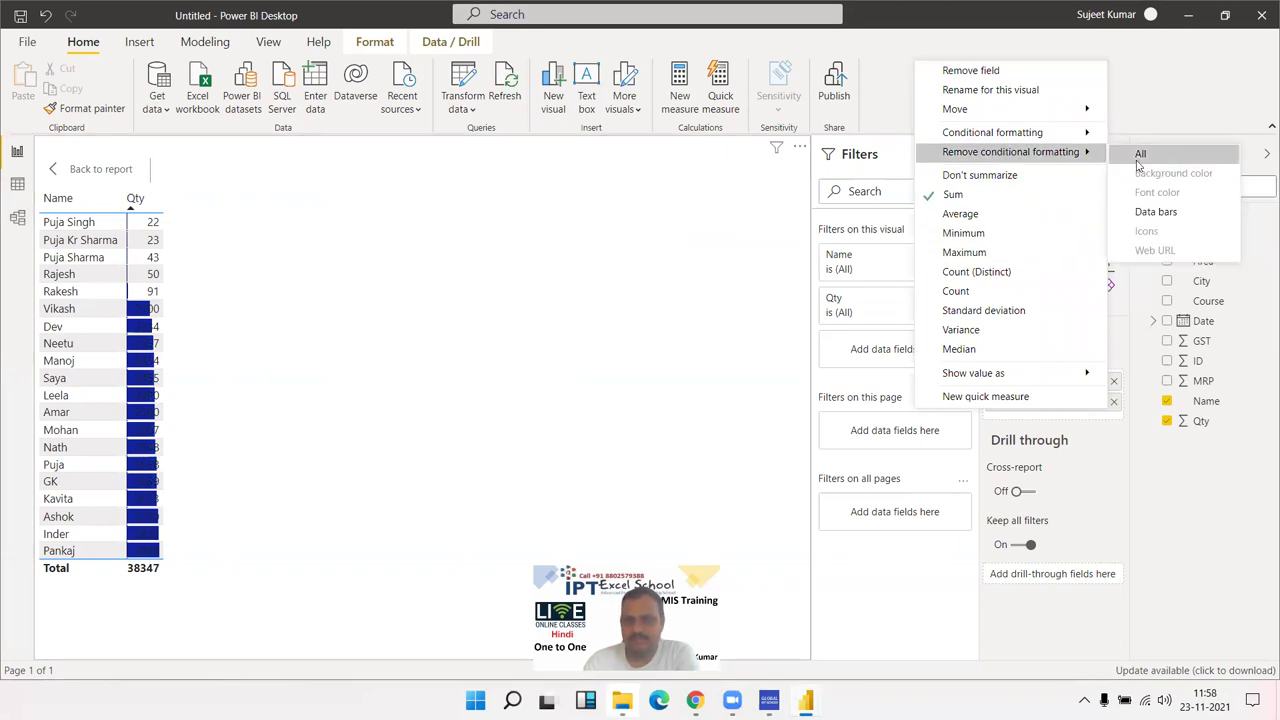
{"action": "left_click", "coordinate": [1168, 156]}
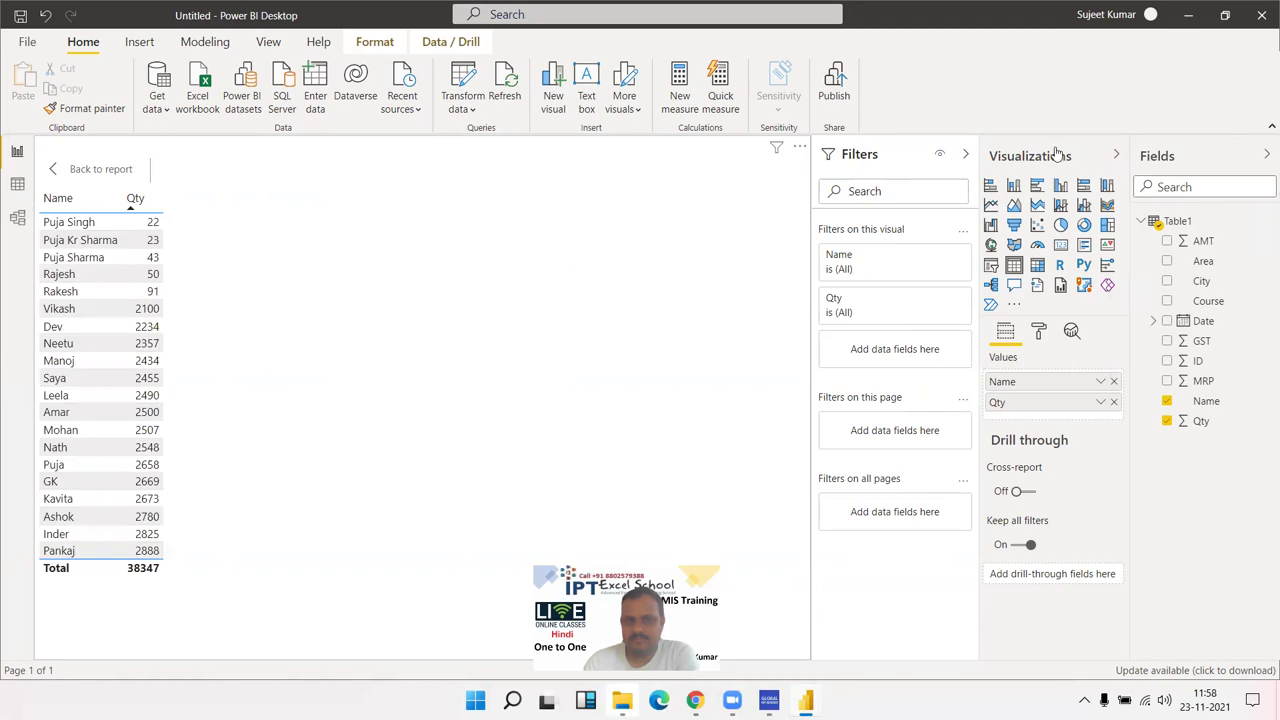
{"action": "left_click", "coordinate": [1100, 402]}
Apply the four-arrow icon set to Qty with percent rules 0–25, 25–50, 50–75, 75–100
{"action": "mouse_move", "coordinate": [1035, 132]}
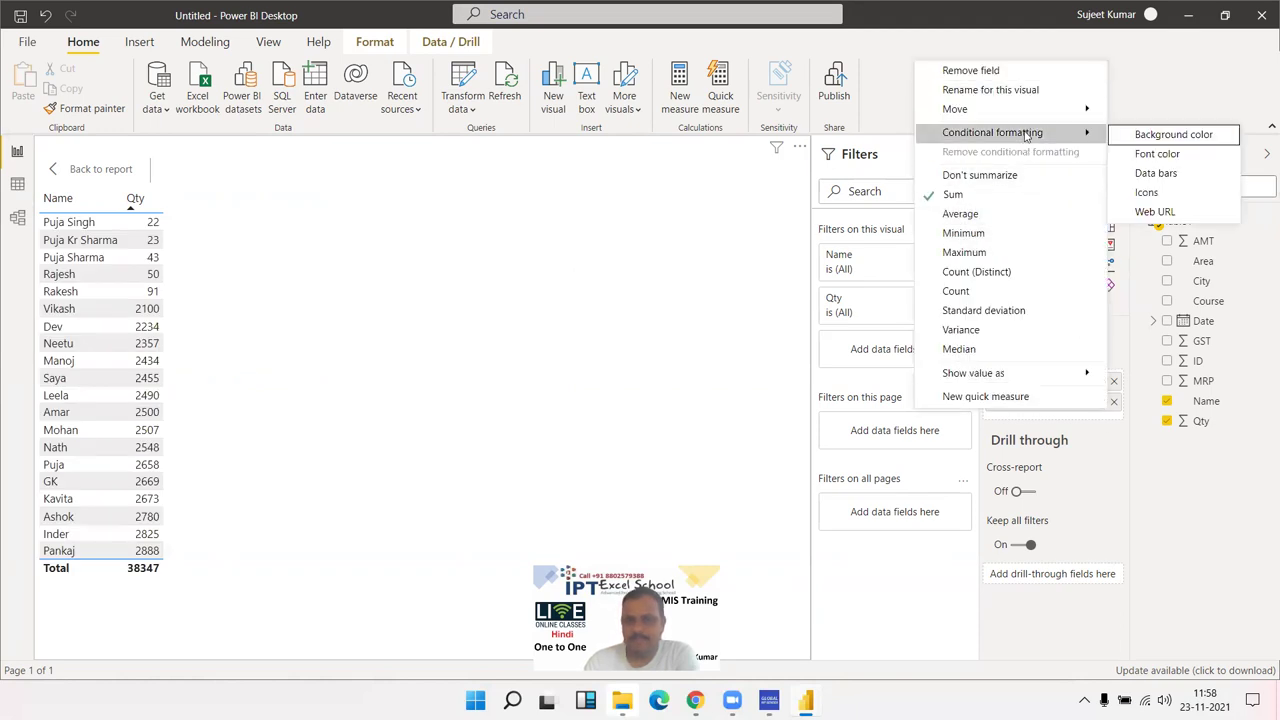
{"action": "left_click", "coordinate": [1180, 193]}
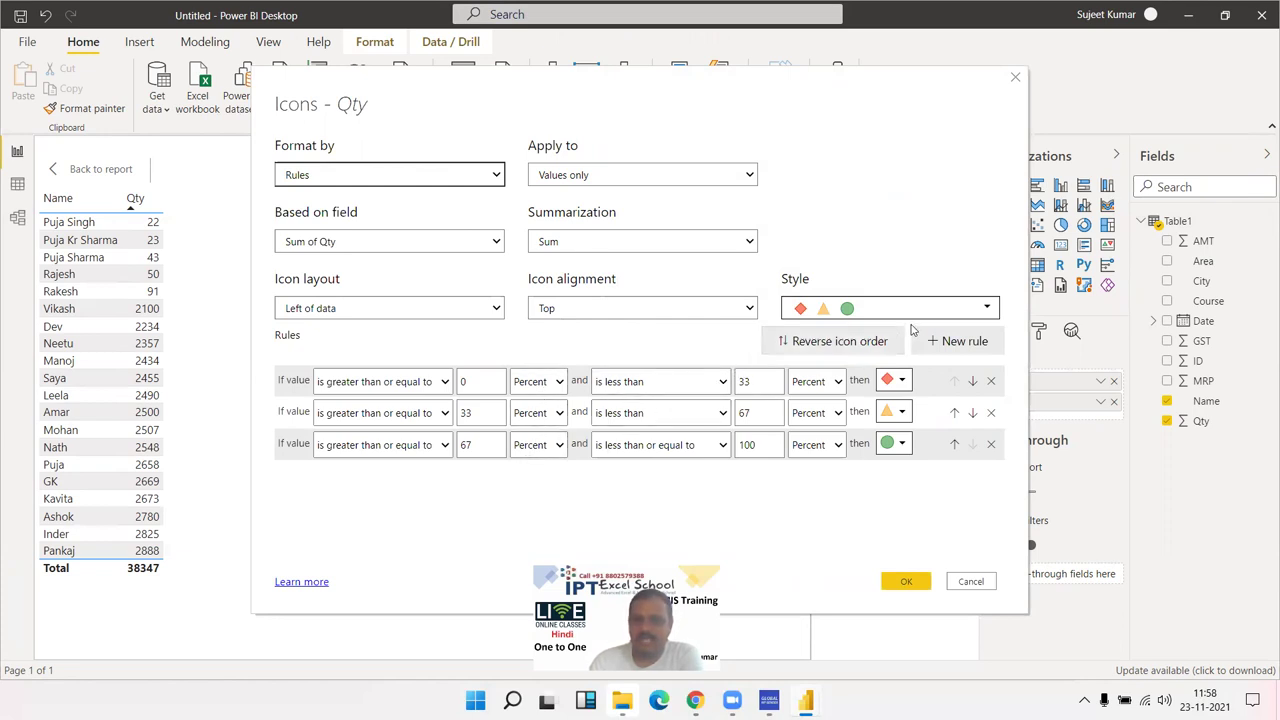
{"action": "left_click", "coordinate": [915, 311]}
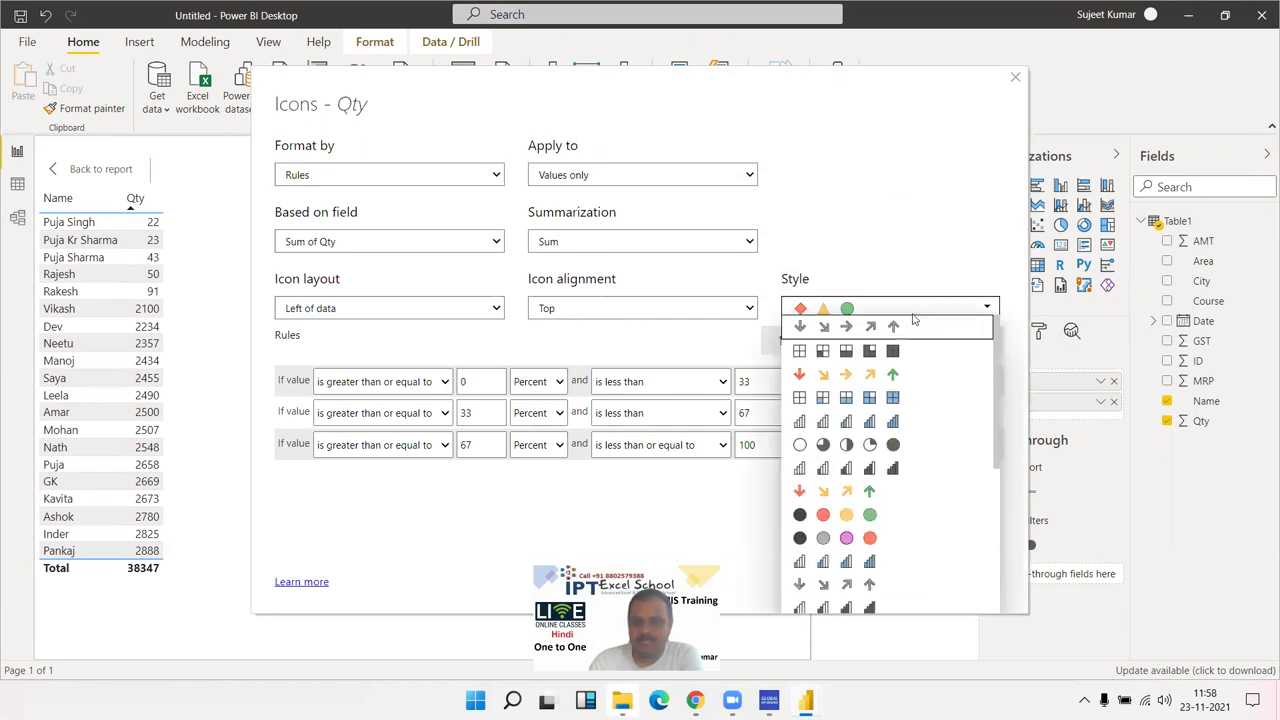
{"action": "left_click", "coordinate": [890, 375]}
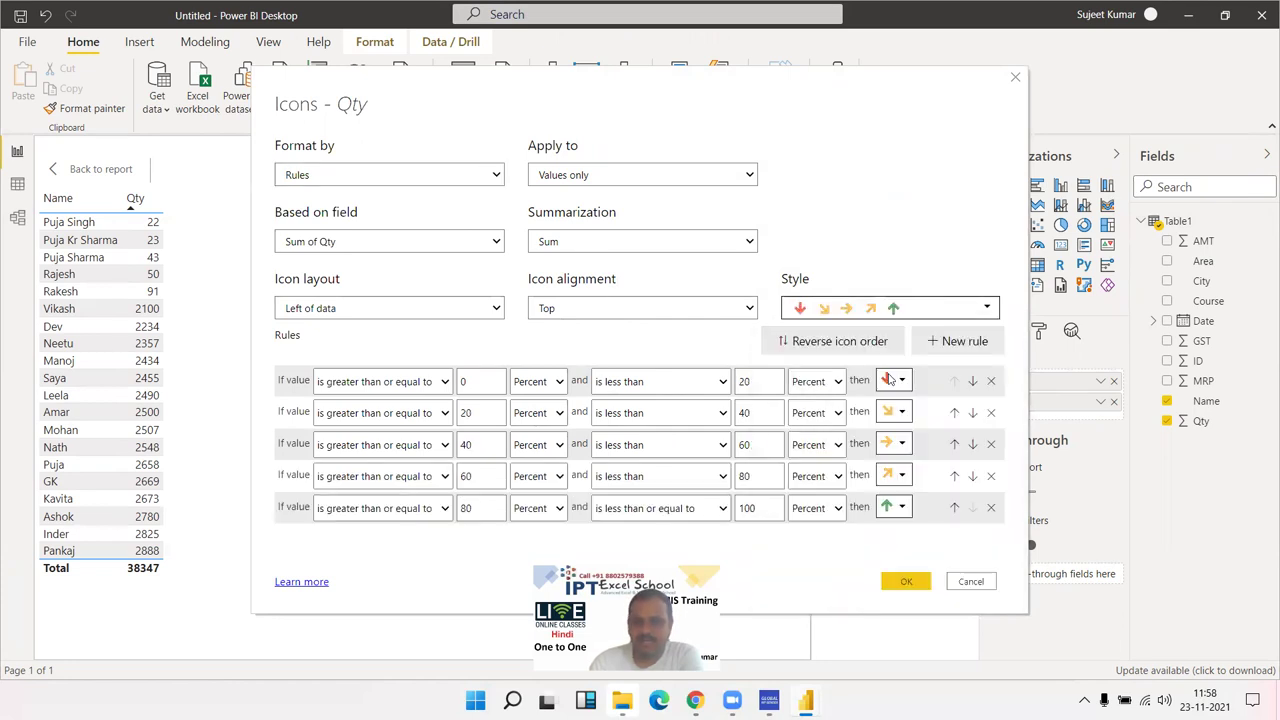
{"action": "left_click", "coordinate": [848, 310]}
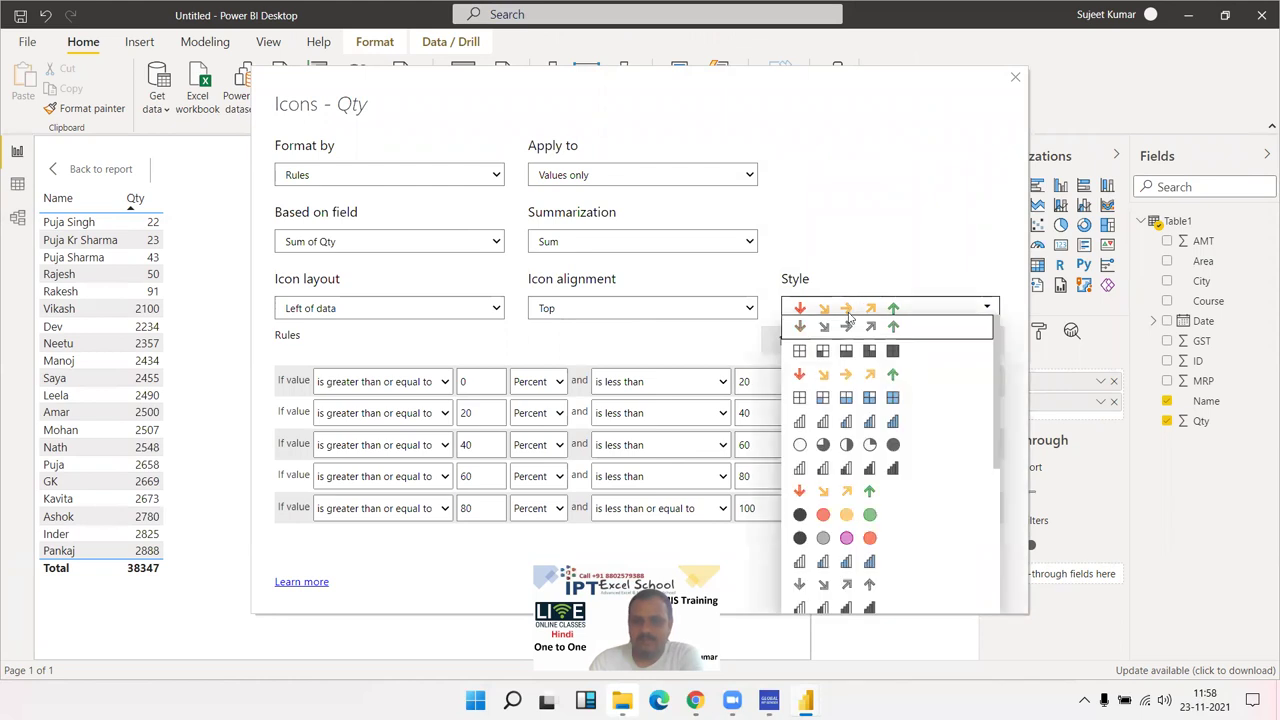
{"action": "left_click", "coordinate": [848, 494]}
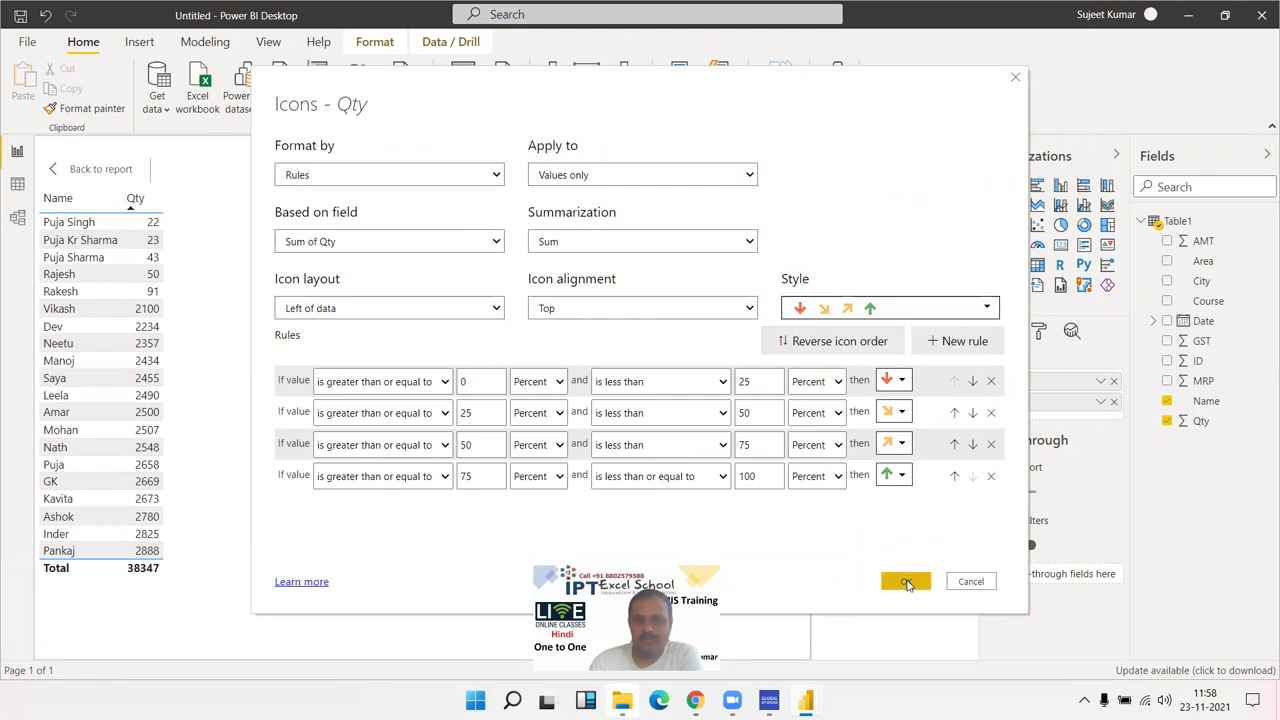
{"action": "left_click", "coordinate": [907, 582]}
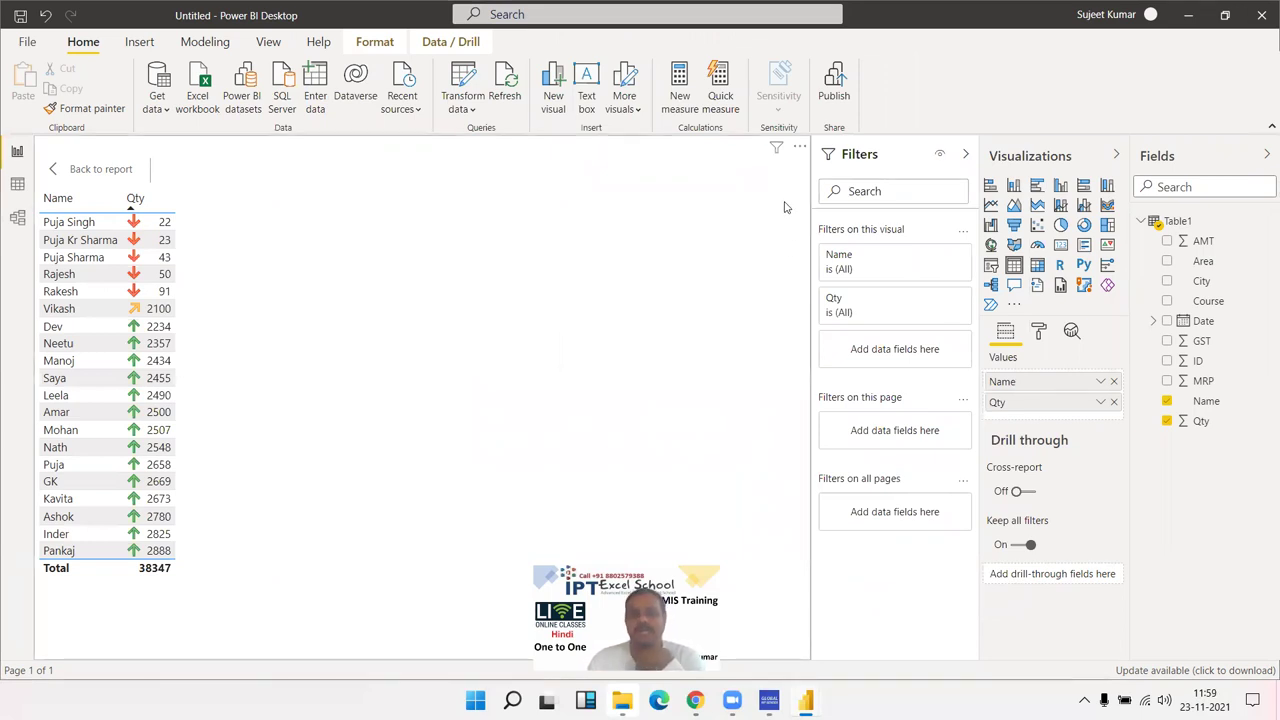
Clear all conditional formatting from Qty, removing the arrow icons
{"action": "left_click", "coordinate": [1101, 403]}
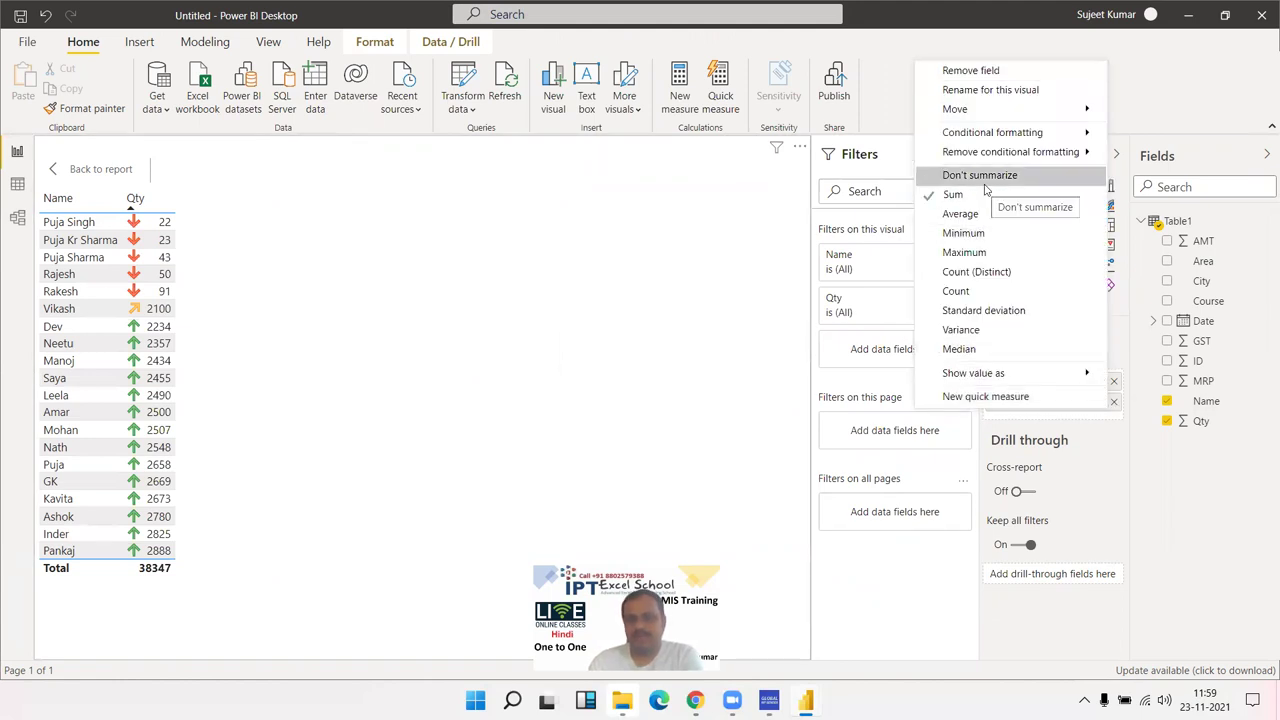
{"action": "mouse_move", "coordinate": [1011, 160]}
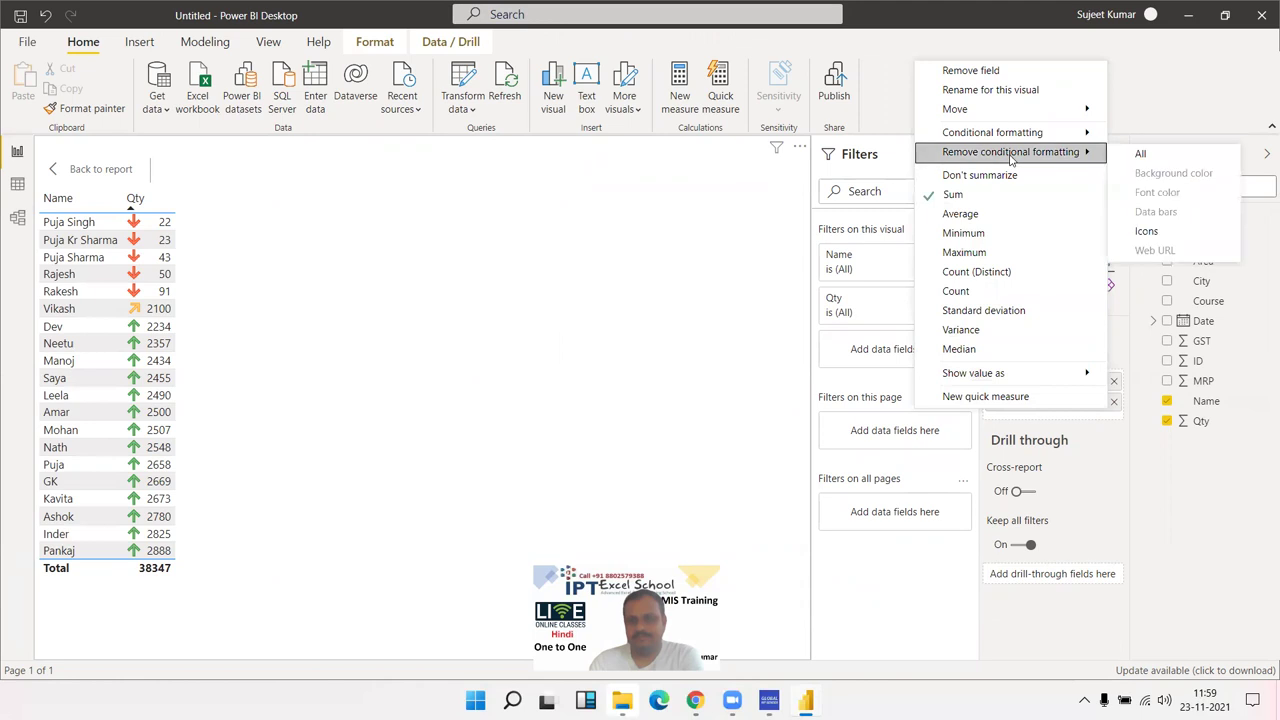
{"action": "left_click", "coordinate": [1140, 154]}
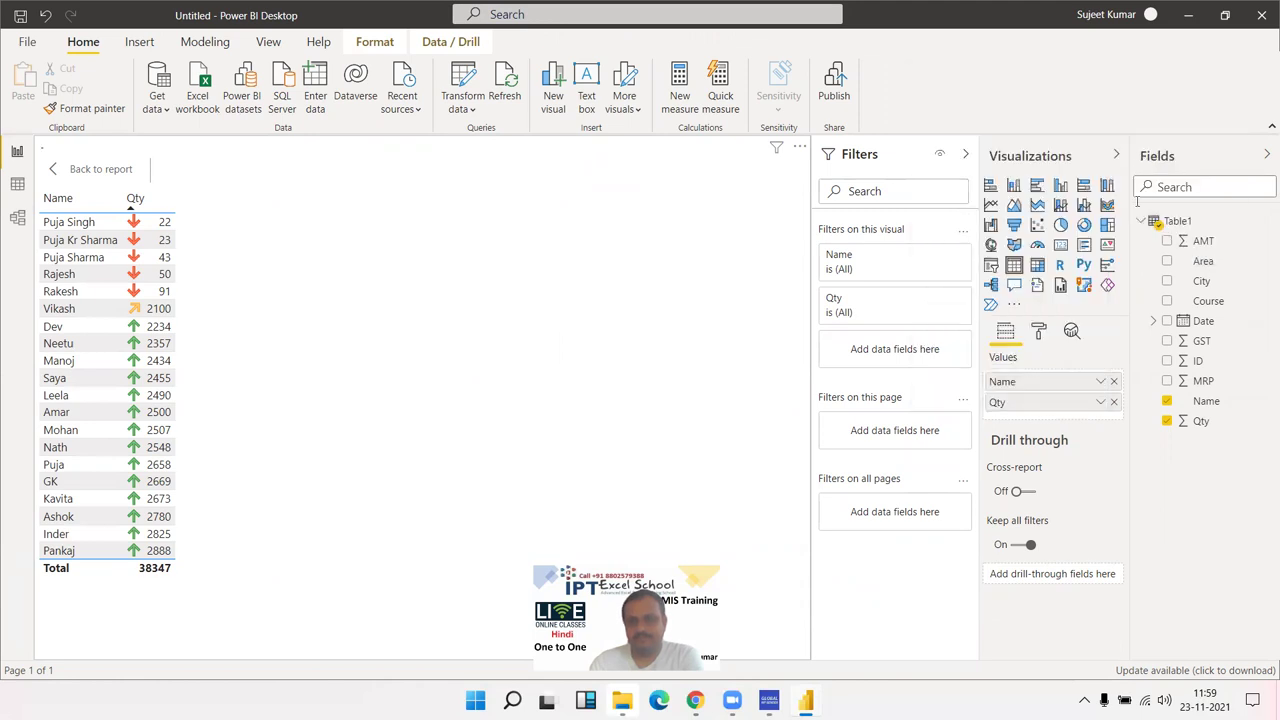
Set up Web URL formatting for Qty based on the City field with Last summarization
{"action": "left_click", "coordinate": [1103, 403]}
{"action": "mouse_move", "coordinate": [1020, 137]}
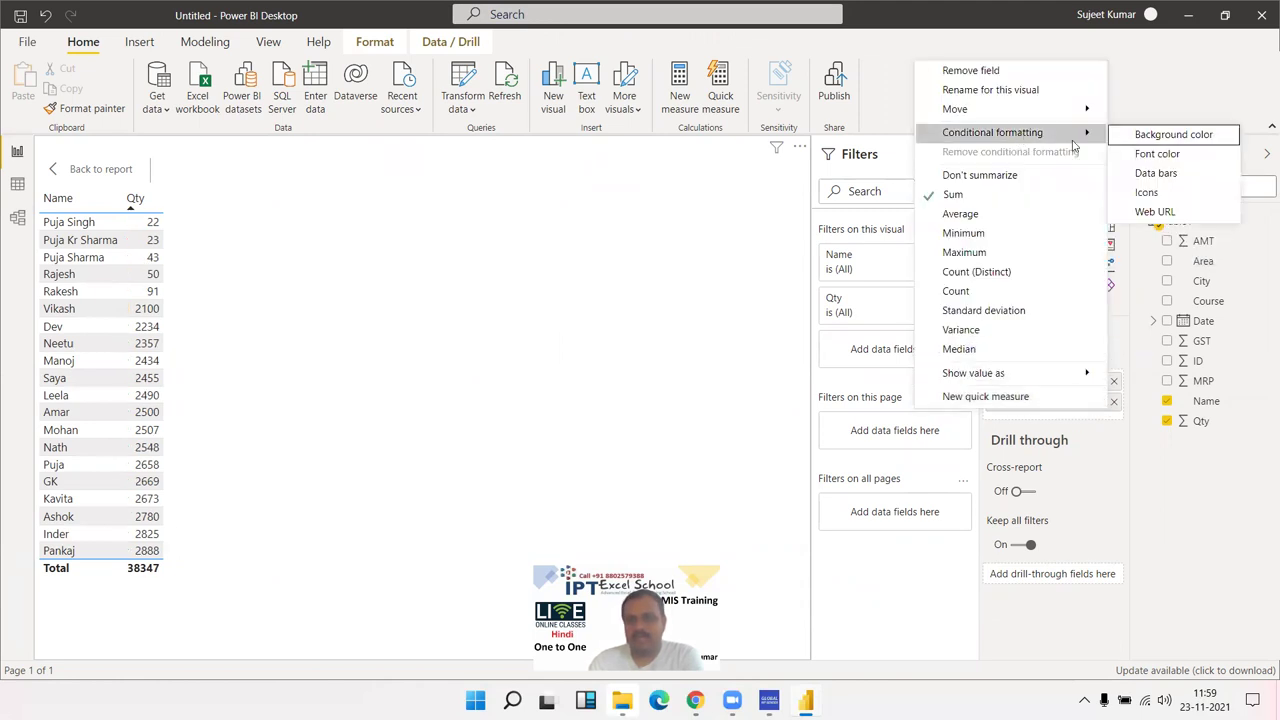
{"action": "left_click", "coordinate": [1155, 211]}
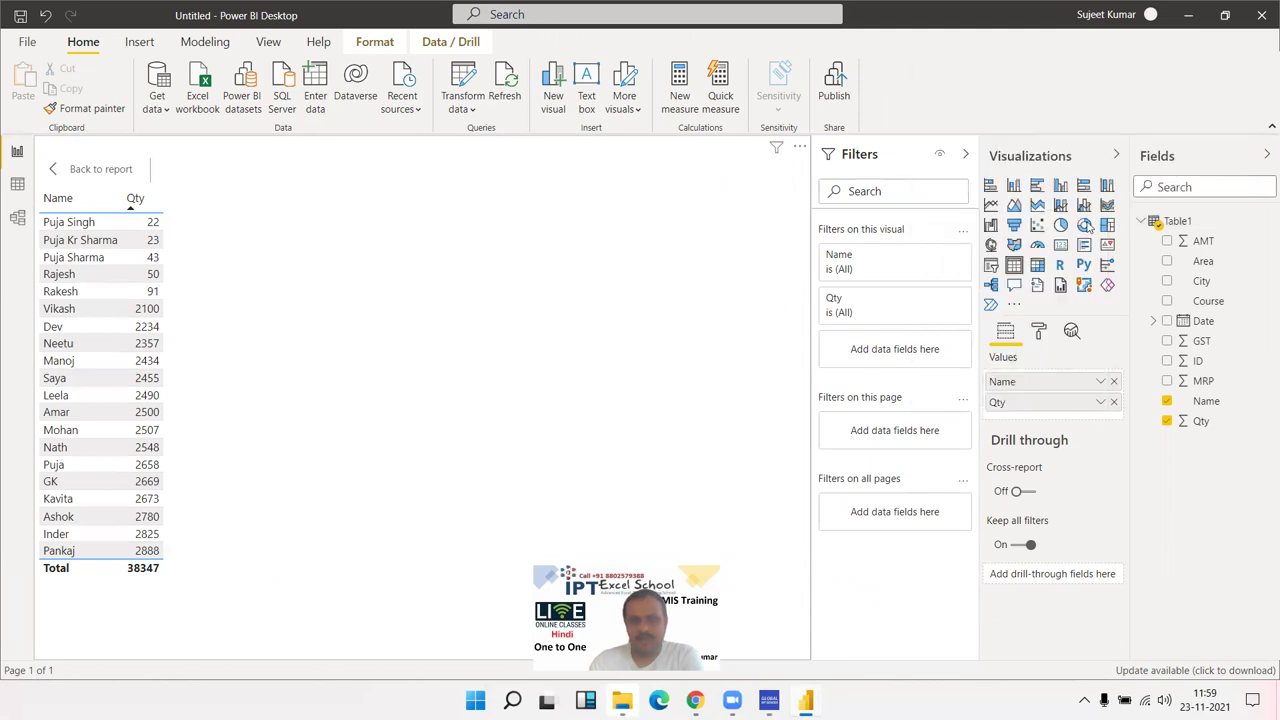
{"action": "left_click", "coordinate": [437, 177]}
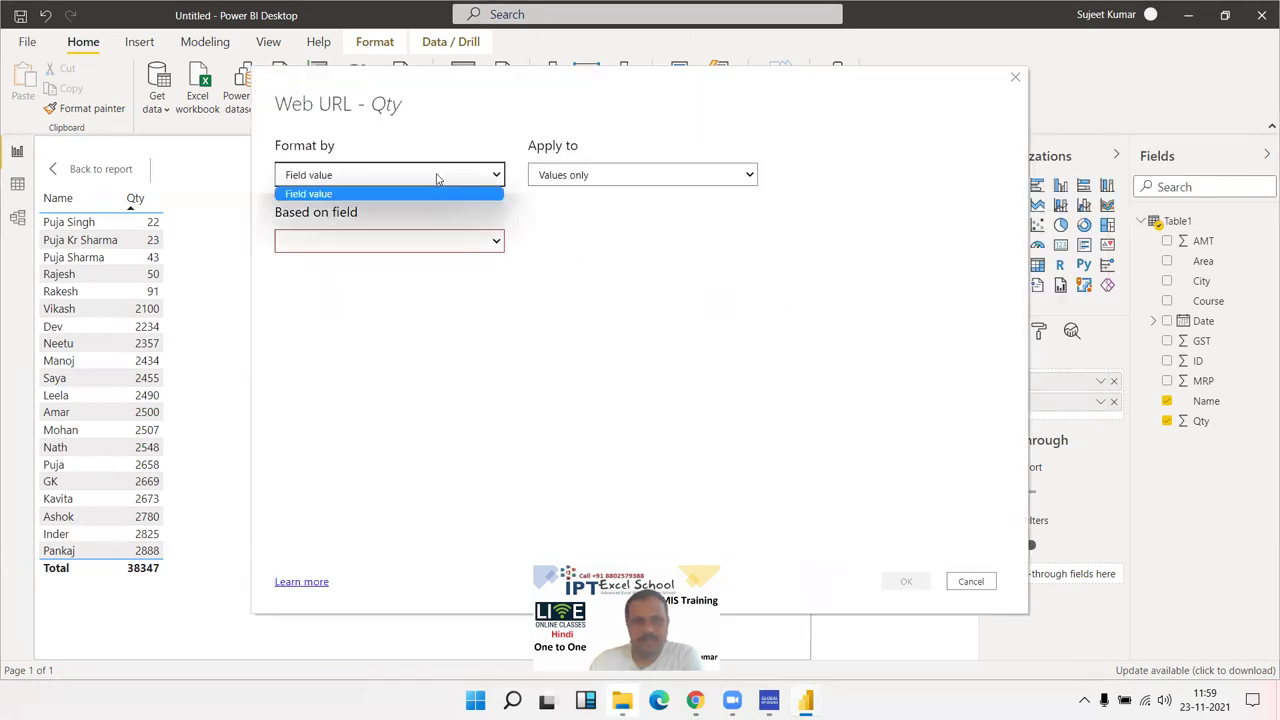
{"action": "left_click", "coordinate": [414, 194]}
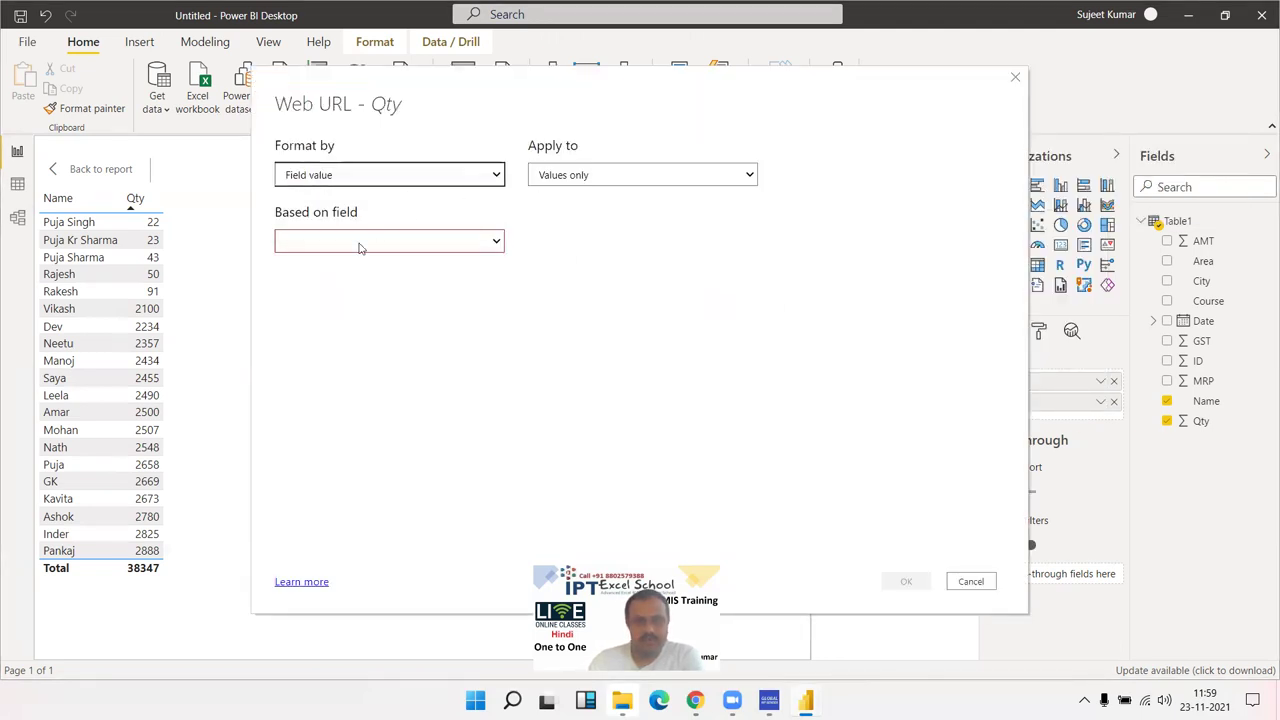
{"action": "left_click", "coordinate": [361, 245]}
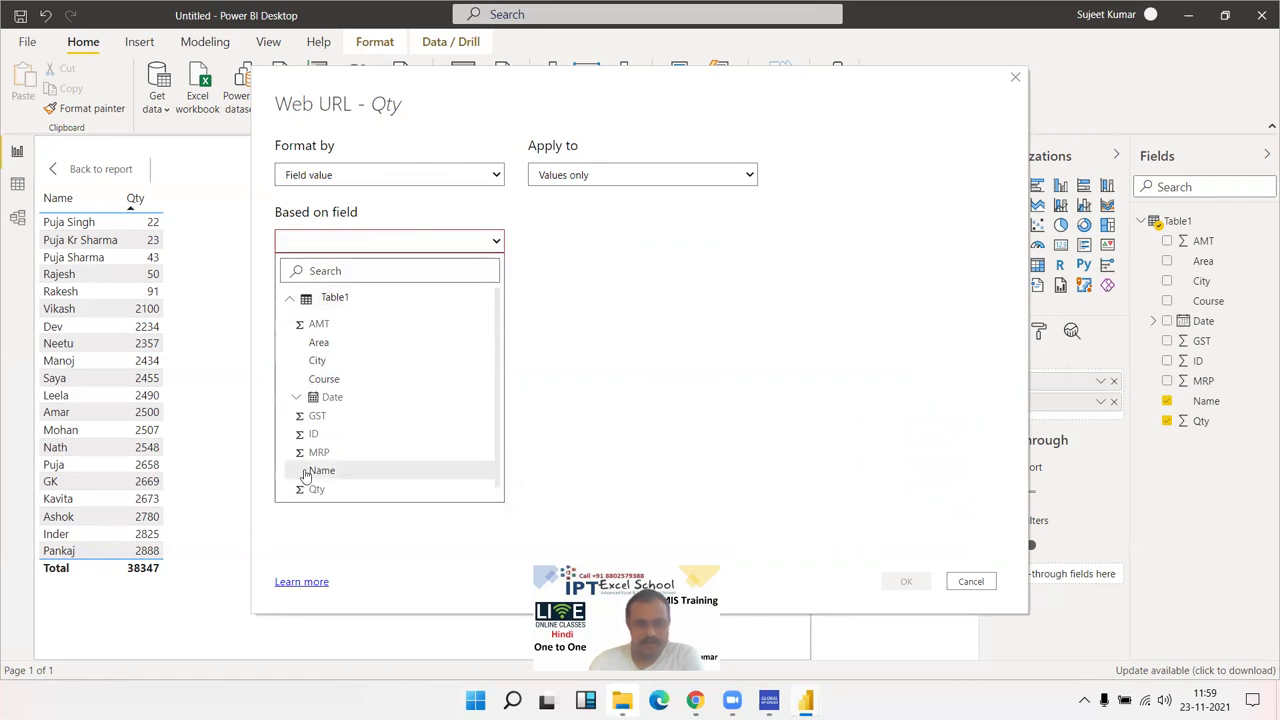
{"action": "left_click", "coordinate": [306, 472]}
{"action": "left_click", "coordinate": [555, 246]}
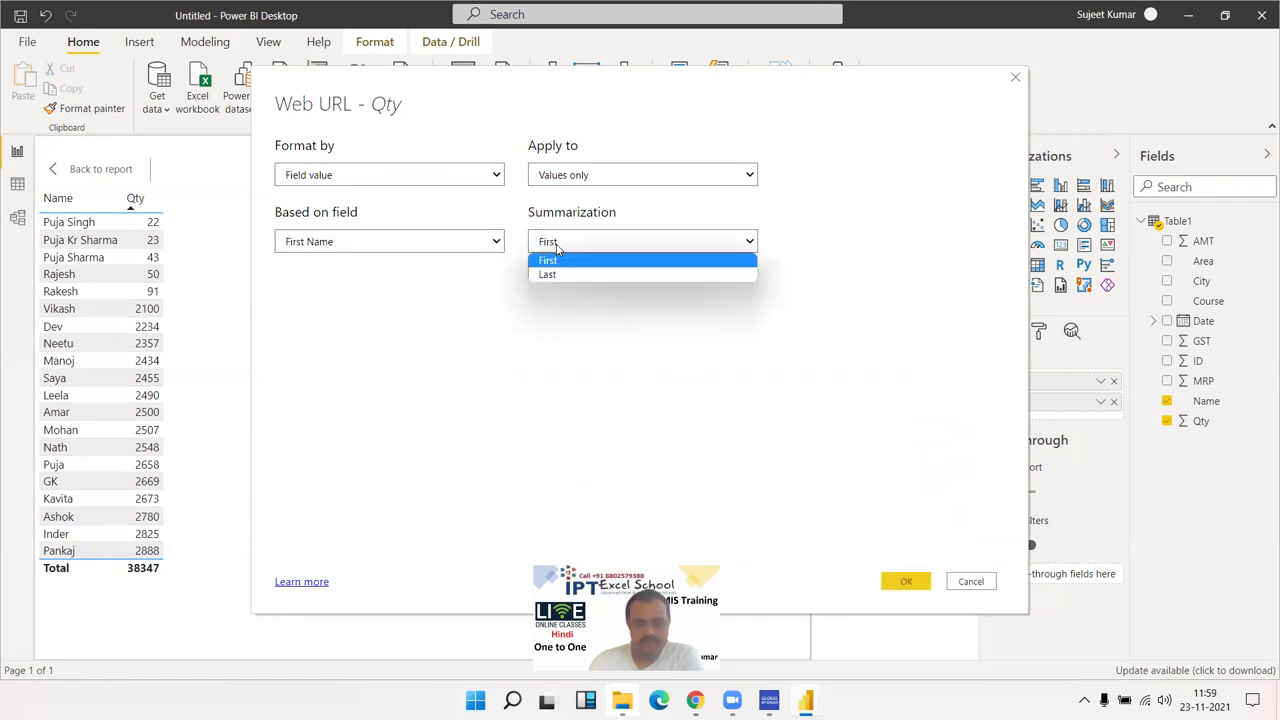
{"action": "left_click", "coordinate": [559, 262]}
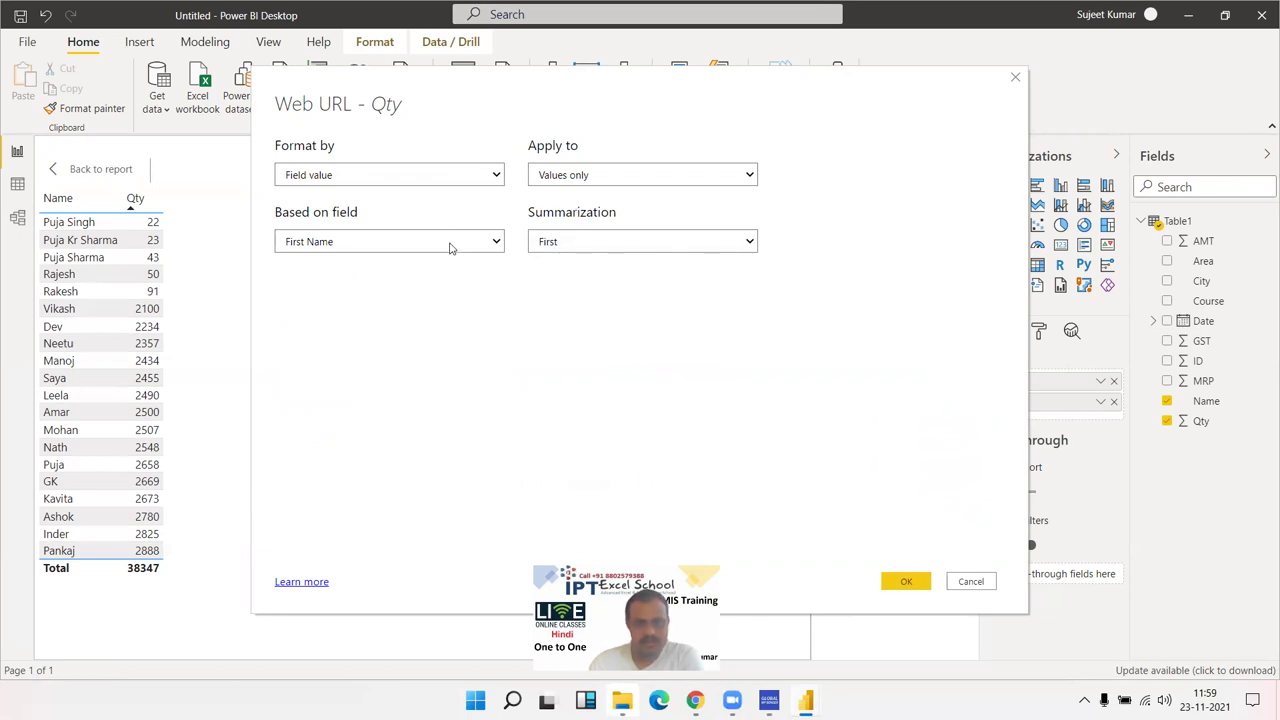
{"action": "left_click", "coordinate": [449, 248]}
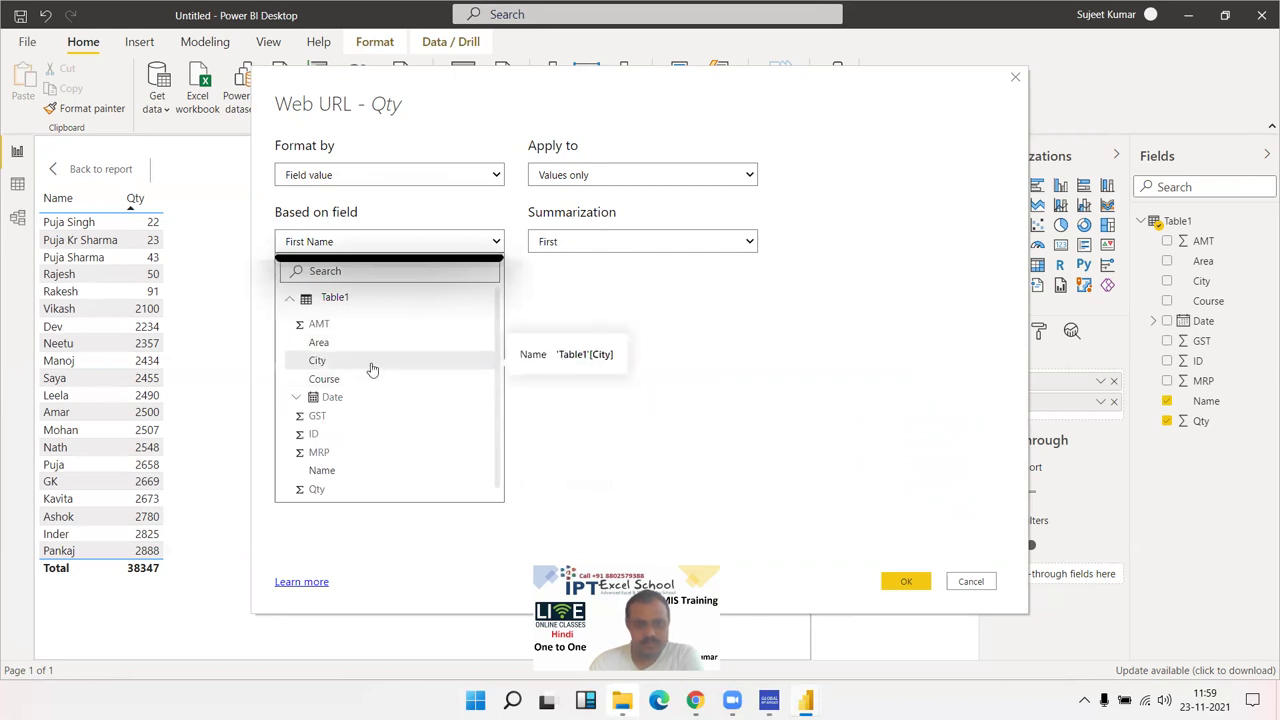
{"action": "left_click", "coordinate": [371, 369]}
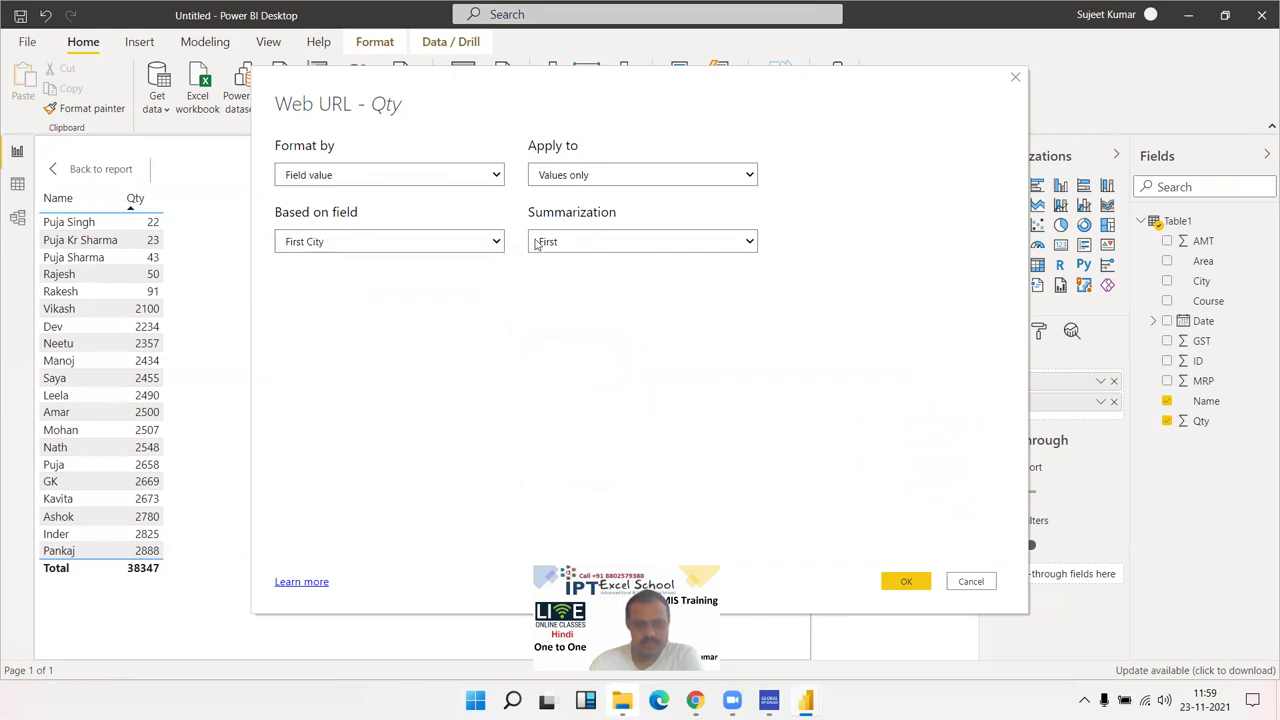
{"action": "left_click", "coordinate": [537, 244]}
{"action": "left_click", "coordinate": [551, 272]}
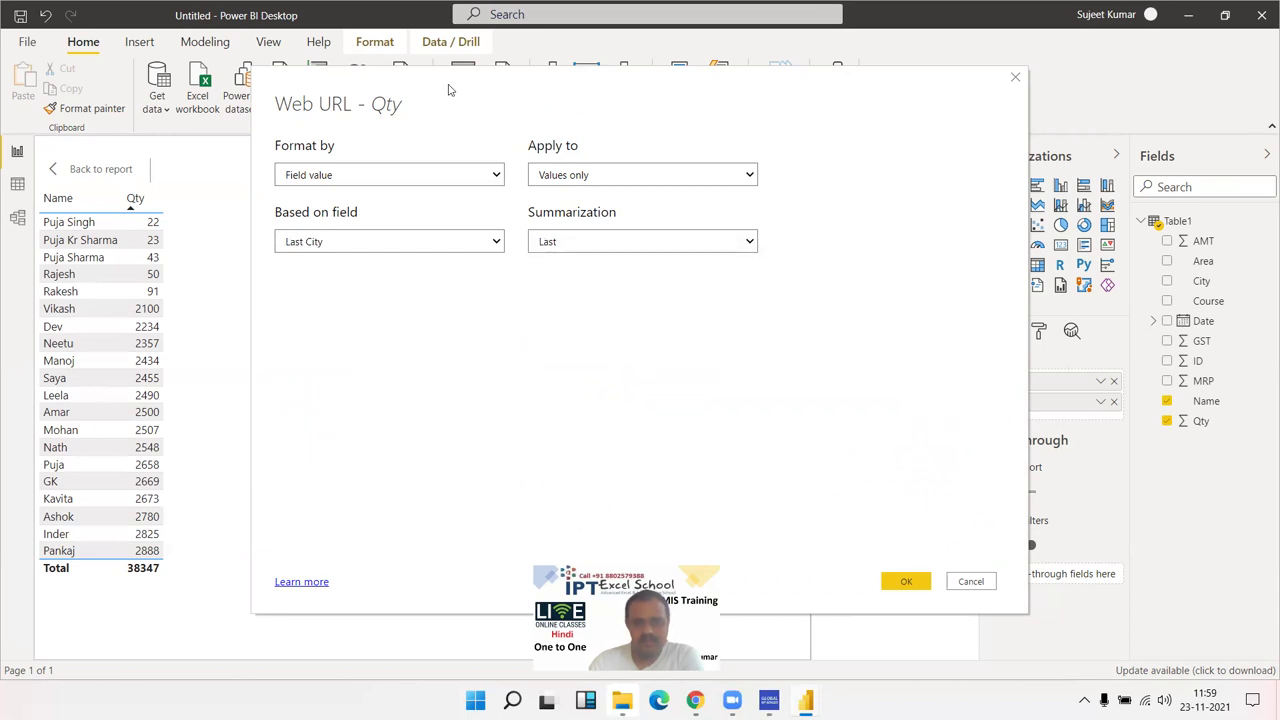
View the Web URL help page, then return and confirm the Qty link formatting
{"action": "left_click_drag", "start_coordinate": [435, 86], "coordinate": [261, 23]}
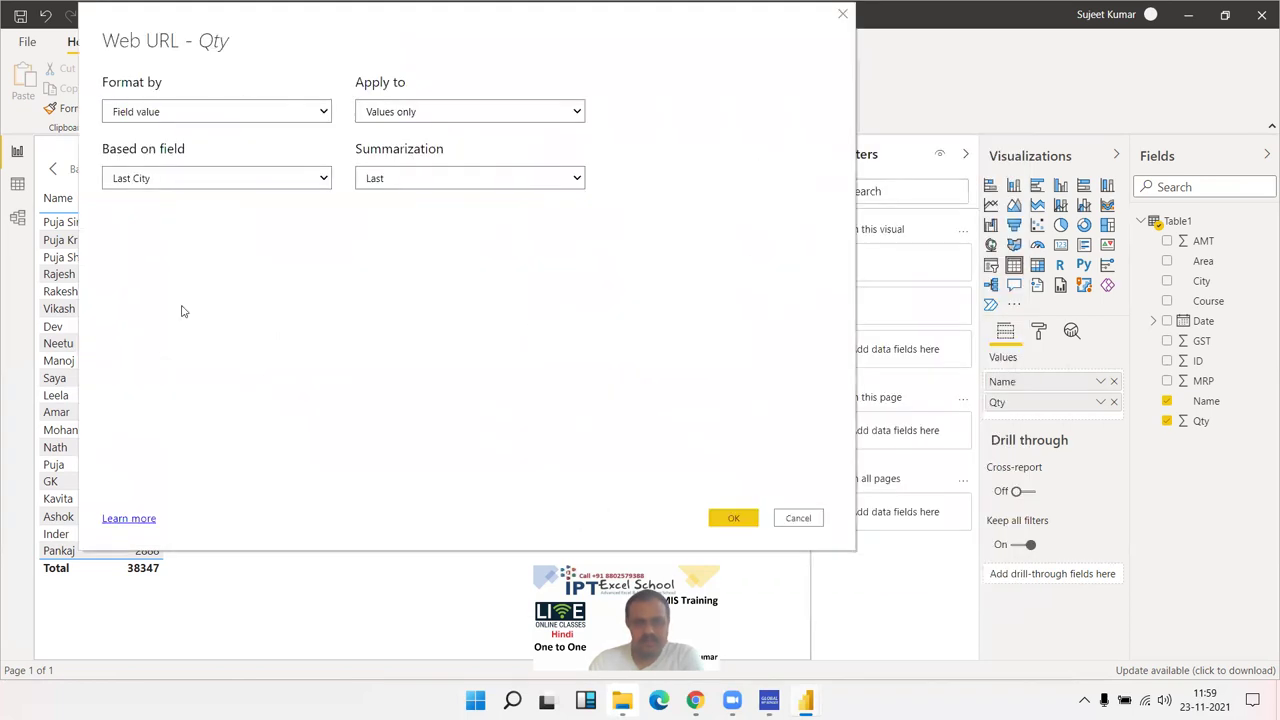
{"action": "left_click", "coordinate": [124, 526]}
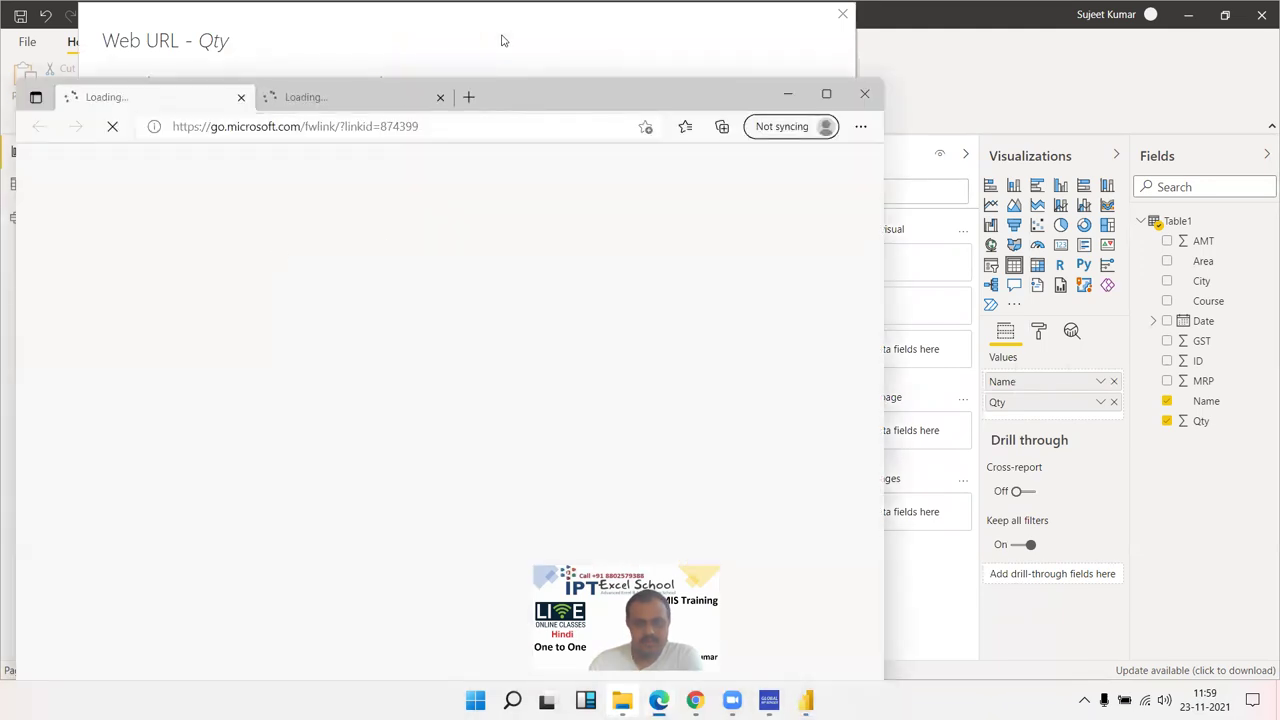
{"action": "left_click", "coordinate": [501, 37]}
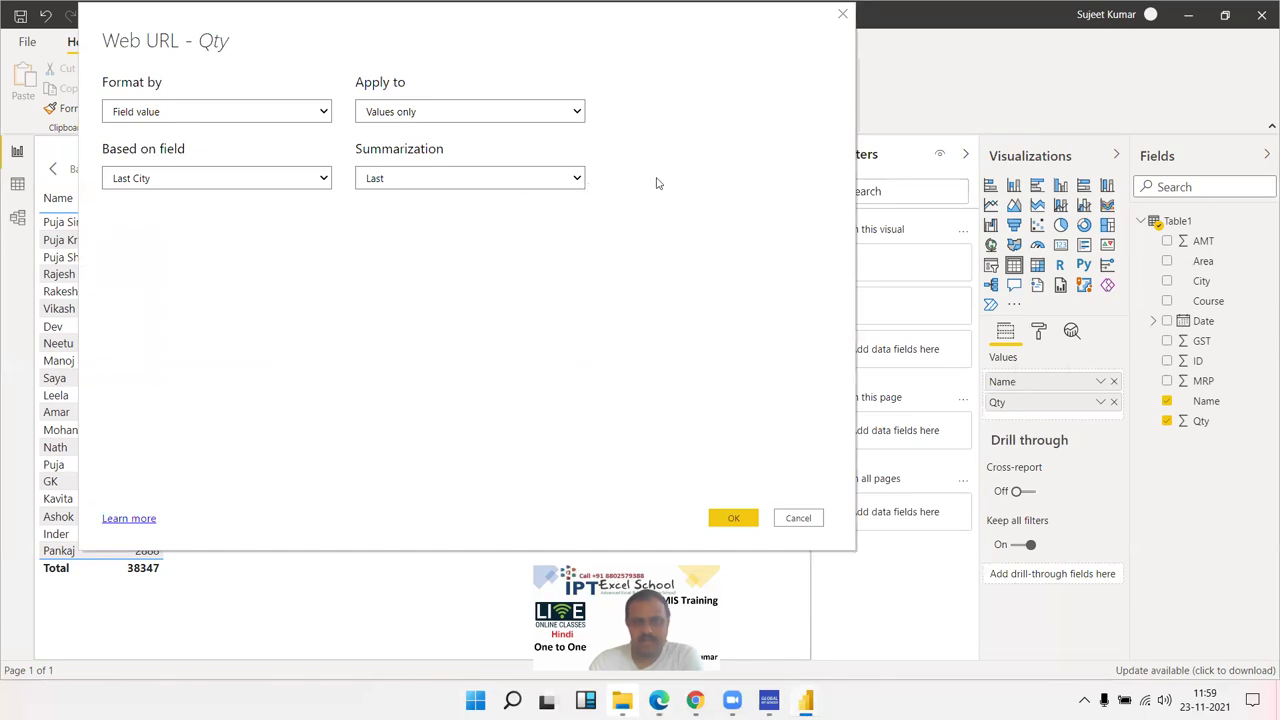
{"action": "left_click", "coordinate": [737, 520]}
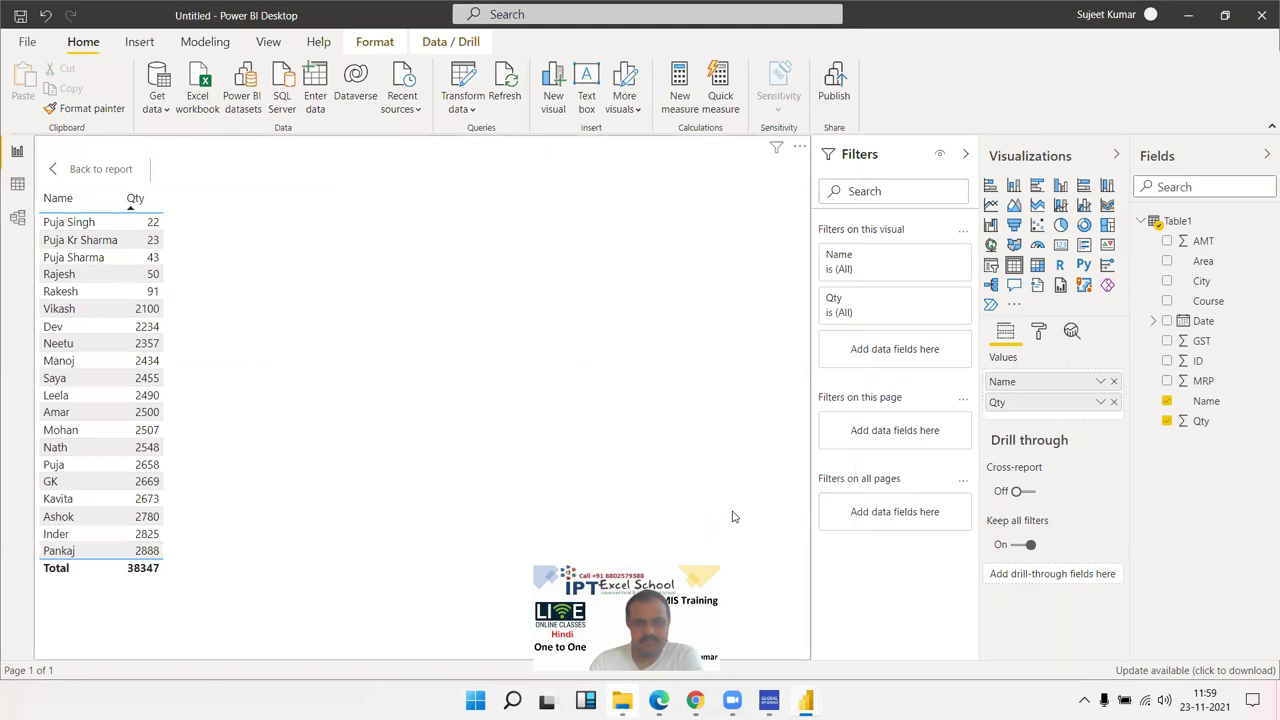
Bring up the table visual's formatting options in the Format pane
{"action": "left_click", "coordinate": [1037, 333]}
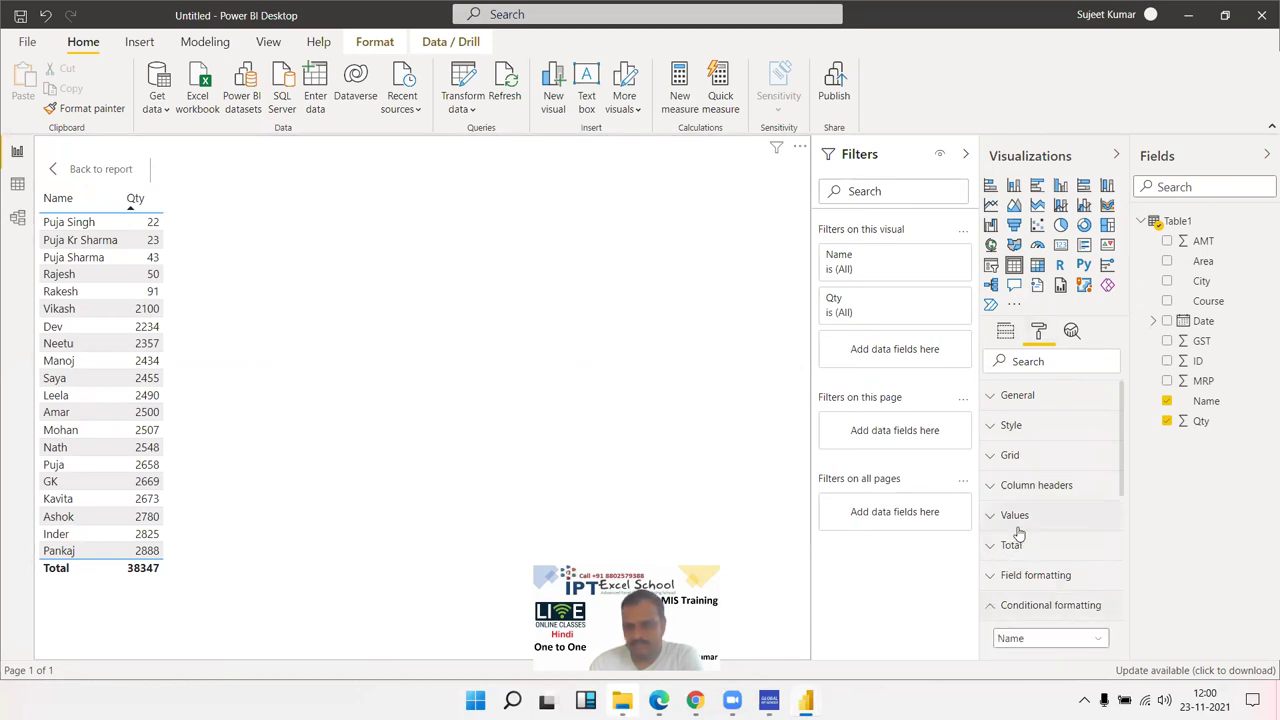
{"action": "scroll", "coordinate": [1020, 535], "scroll_direction": "down", "scroll_amount": 3}
{"action": "scroll", "coordinate": [1080, 480], "scroll_direction": "up", "scroll_amount": 5}
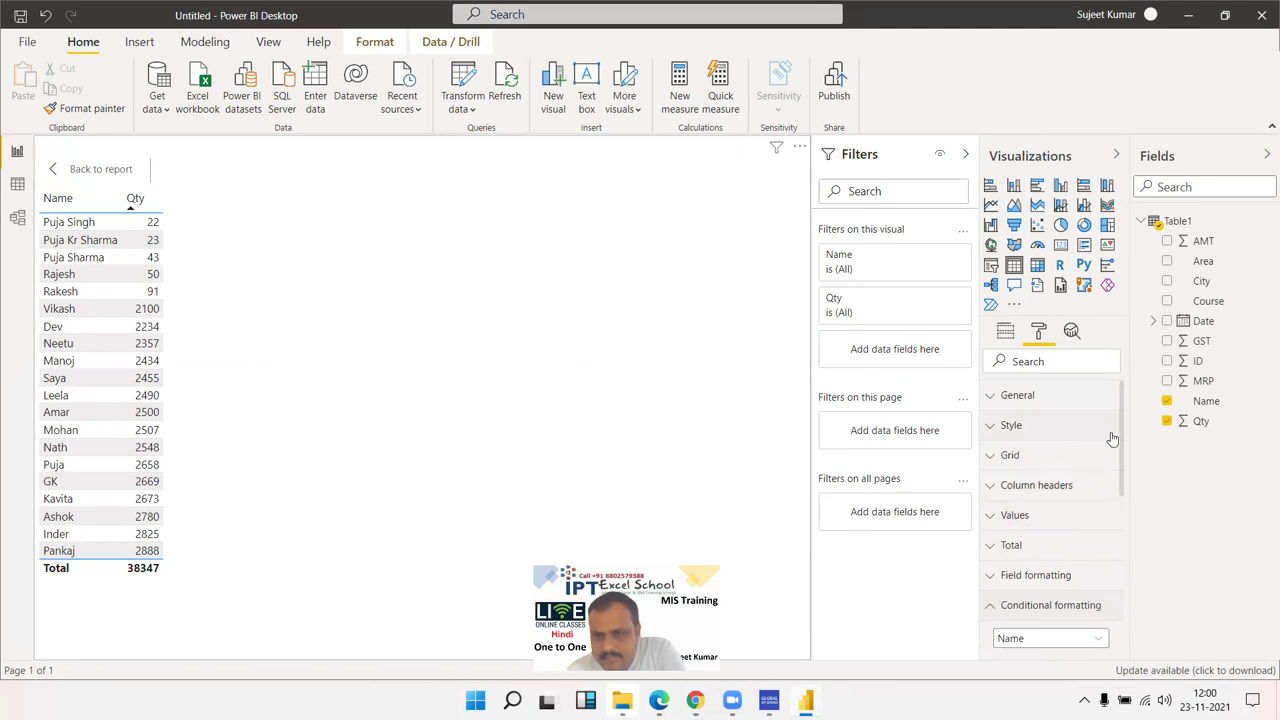
{"action": "left_click_drag", "start_coordinate": [1122, 440], "coordinate": [1115, 483]}
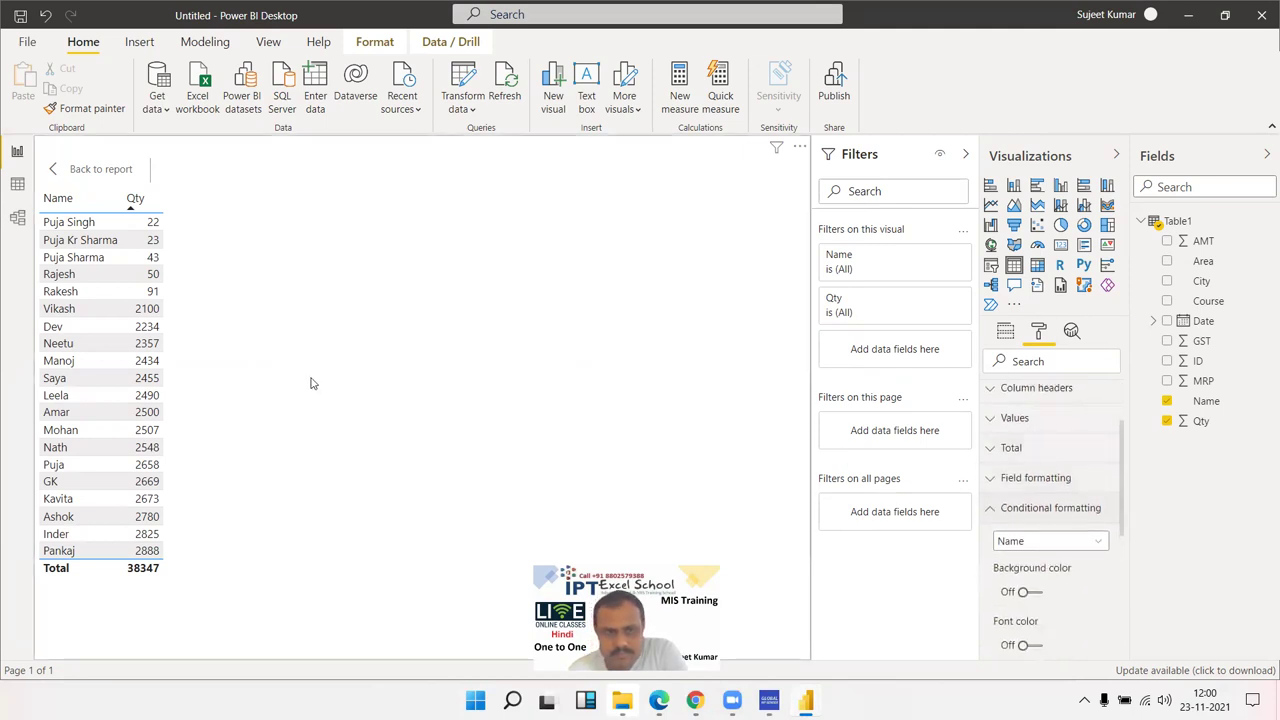
{"action": "left_click", "coordinate": [134, 343]}
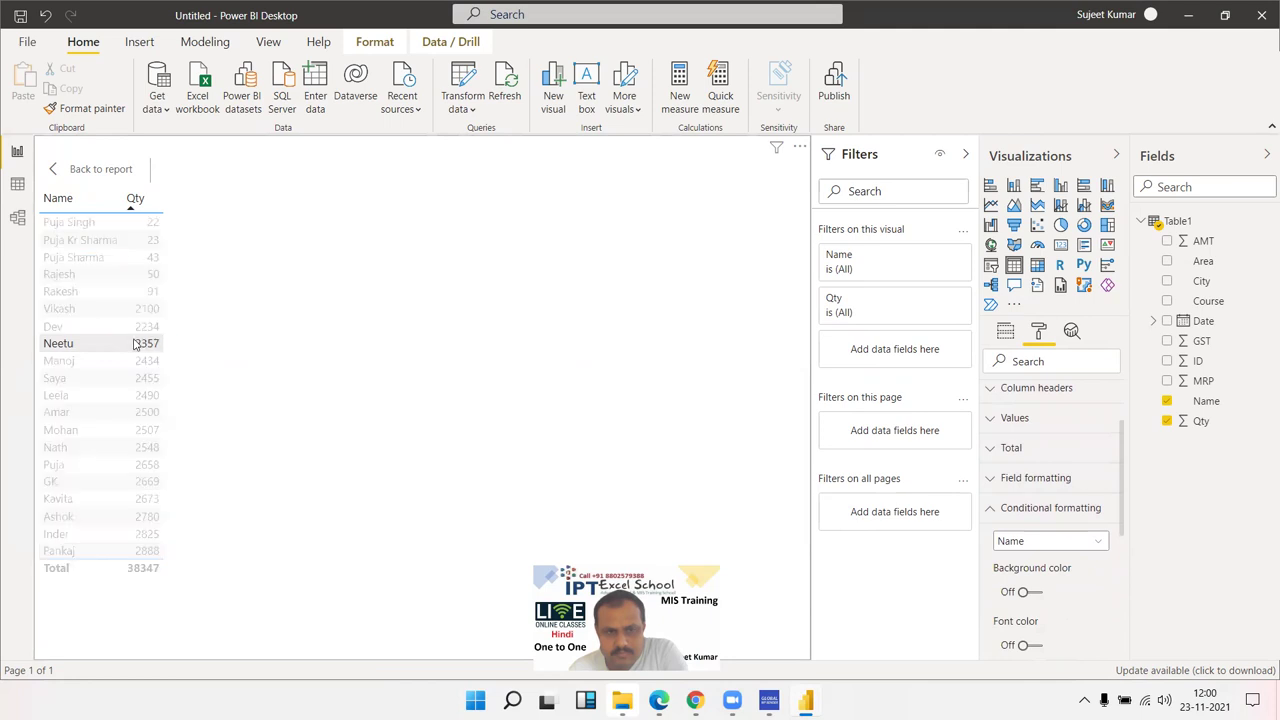
{"action": "left_click", "coordinate": [134, 344]}
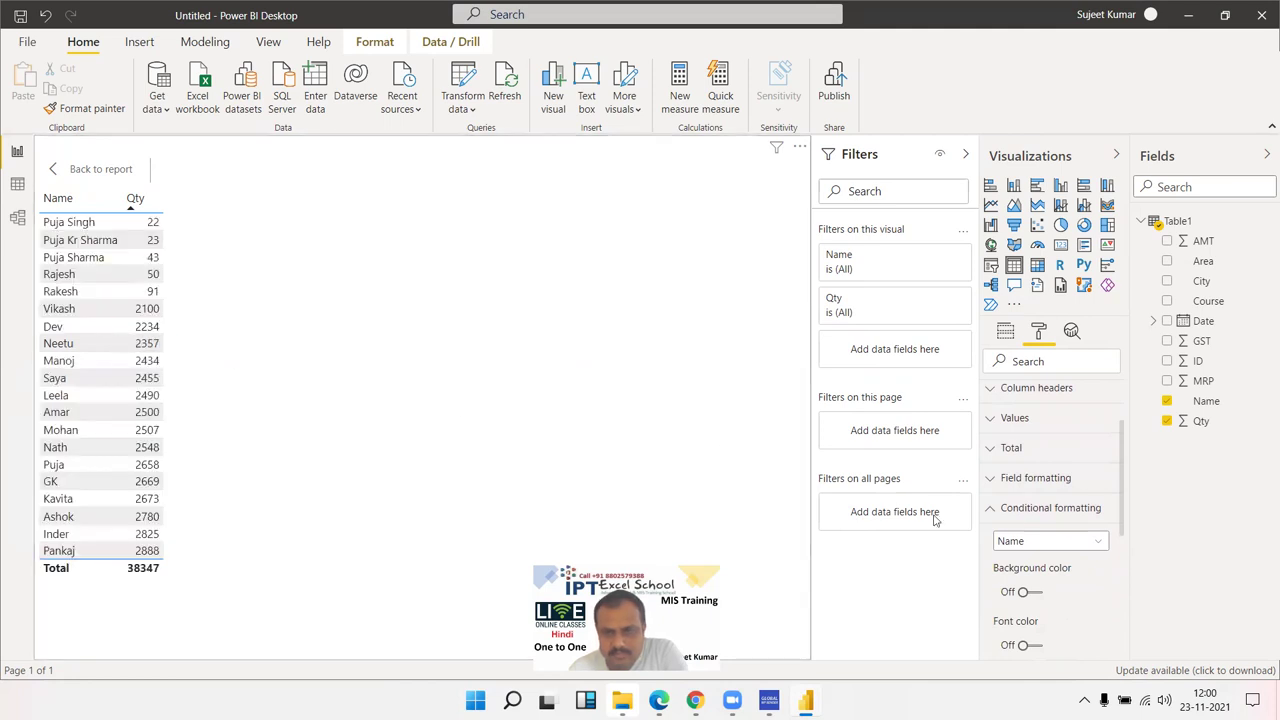
Switch Web URL formatting On for the Name column, based on First Name, and confirm
{"action": "left_click", "coordinate": [1102, 542]}
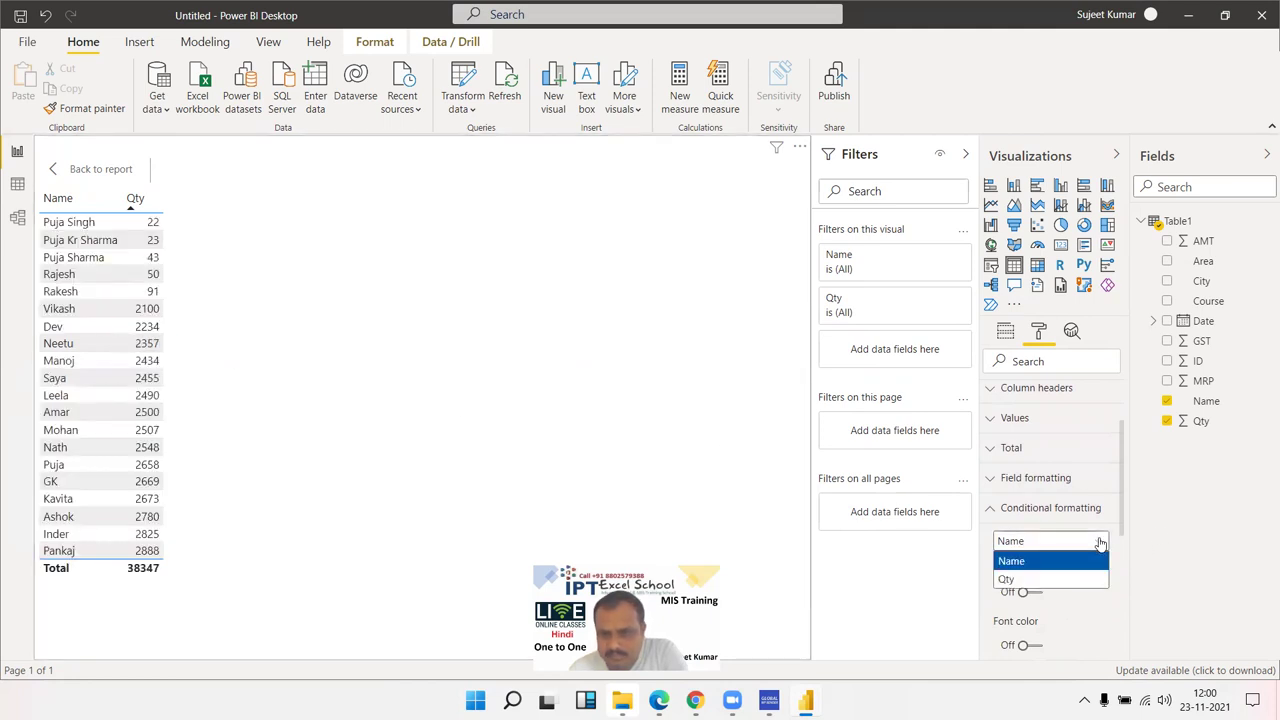
{"action": "left_click", "coordinate": [1100, 542]}
{"action": "left_click", "coordinate": [1098, 542]}
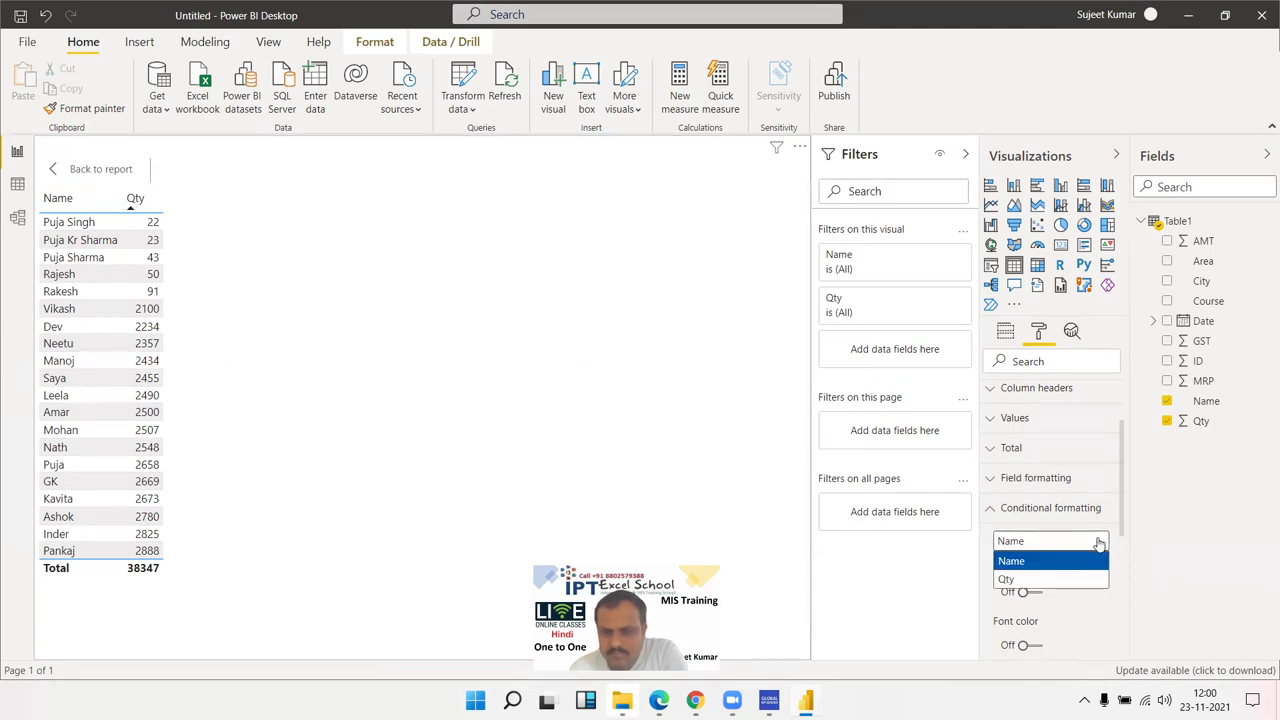
{"action": "left_click", "coordinate": [1033, 565]}
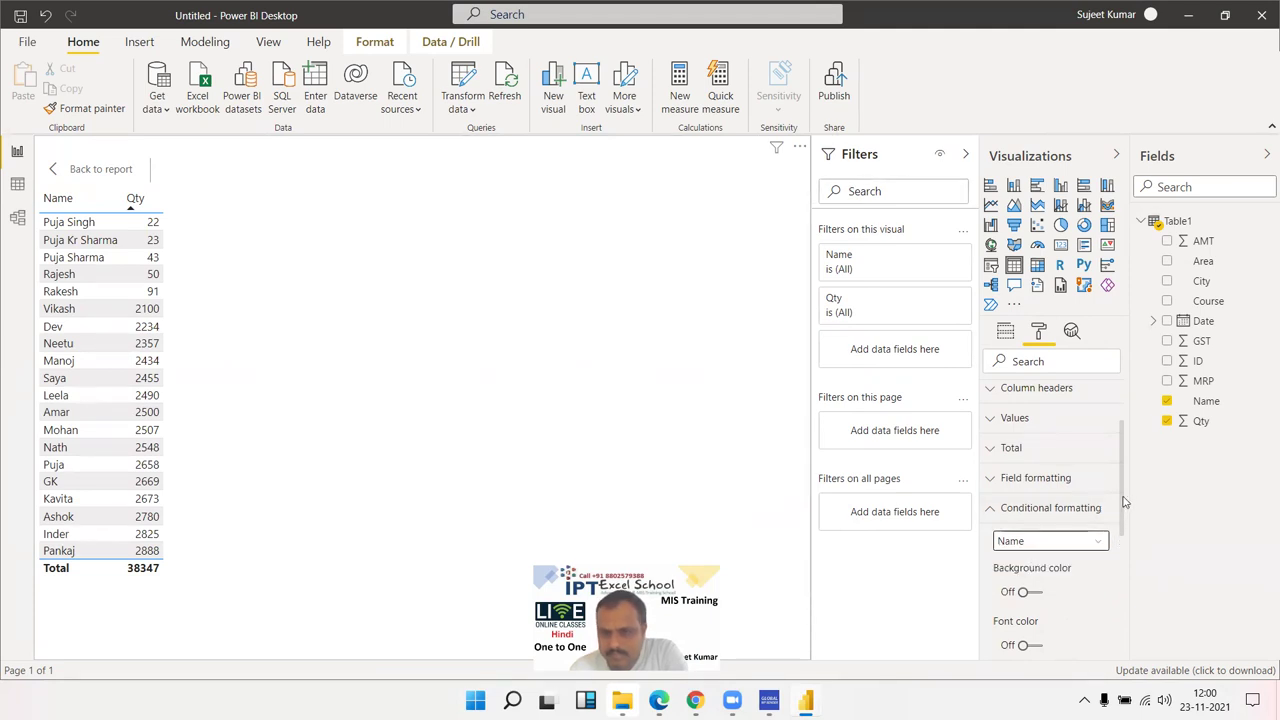
{"action": "left_click_drag", "start_coordinate": [1121, 510], "coordinate": [1096, 578]}
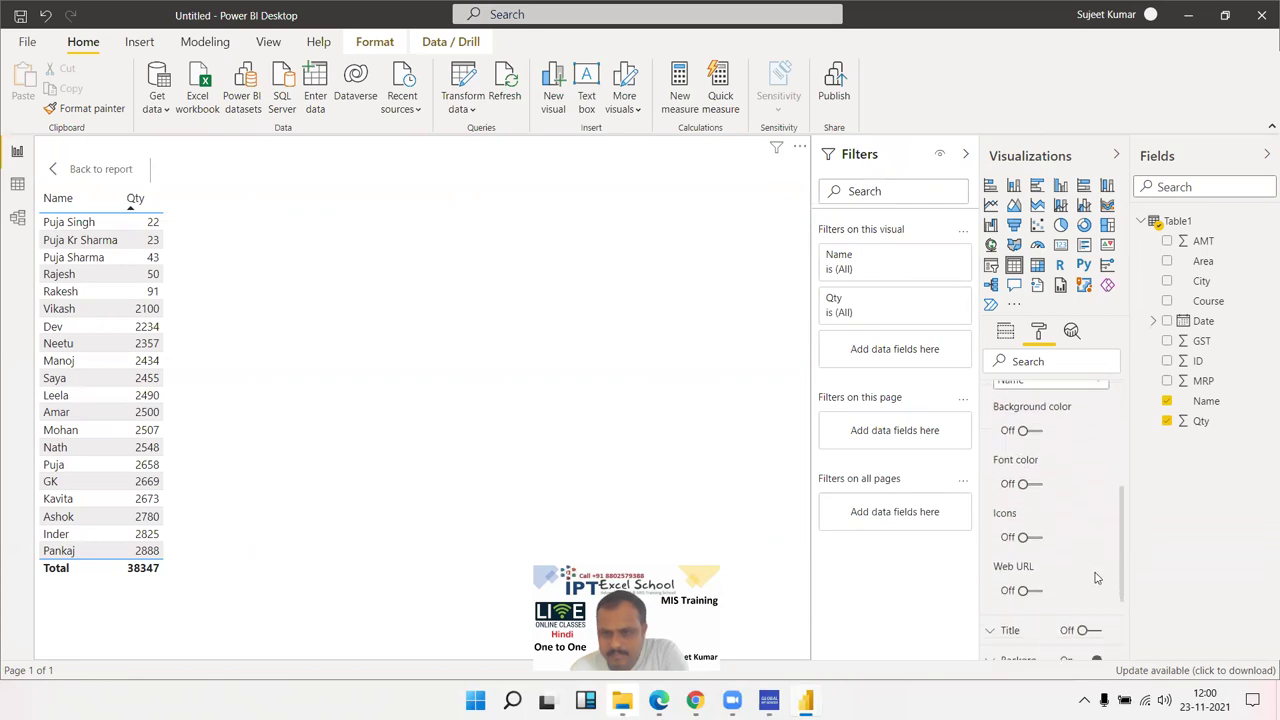
{"action": "left_click", "coordinate": [1028, 590]}
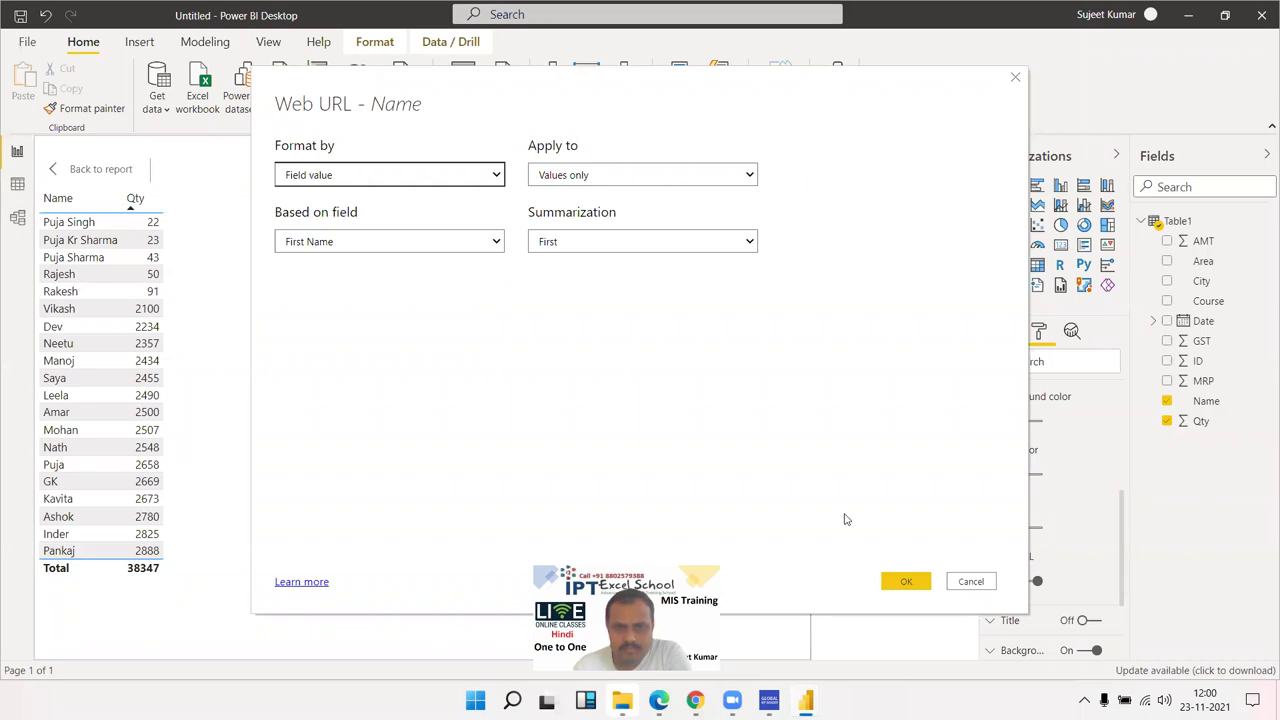
{"action": "left_click", "coordinate": [906, 581]}
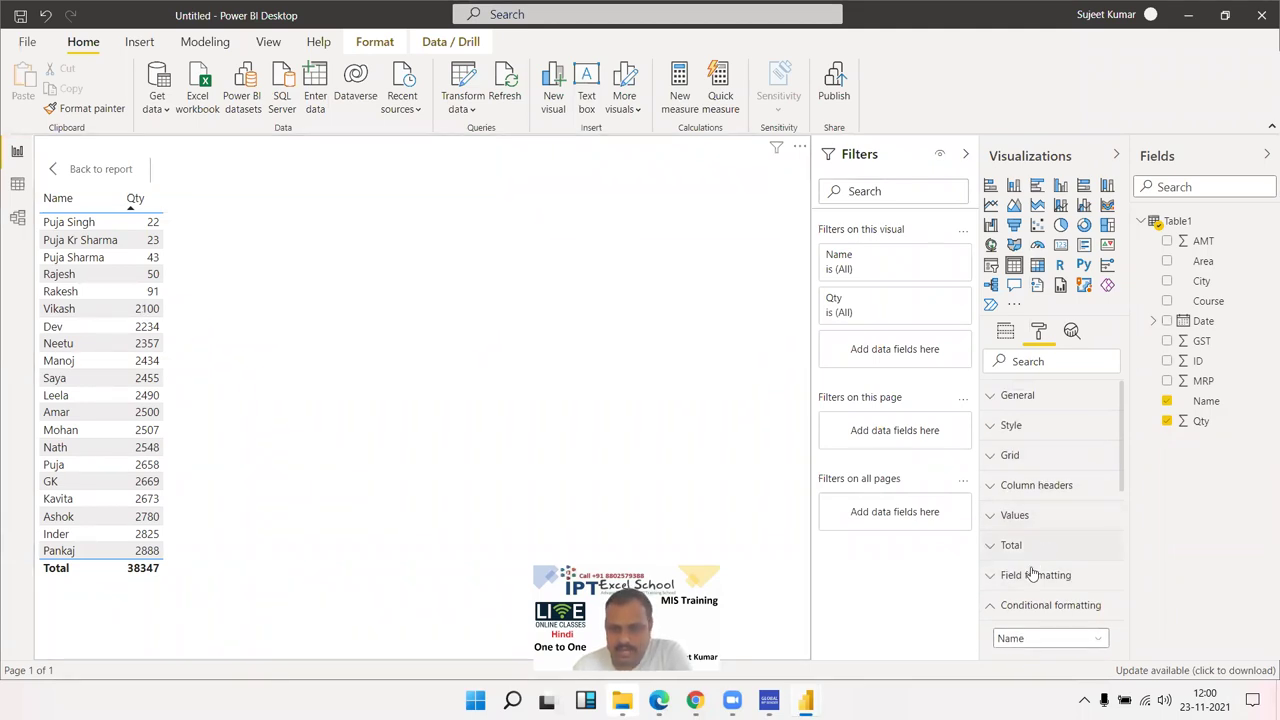
{"action": "left_click", "coordinate": [1013, 515]}
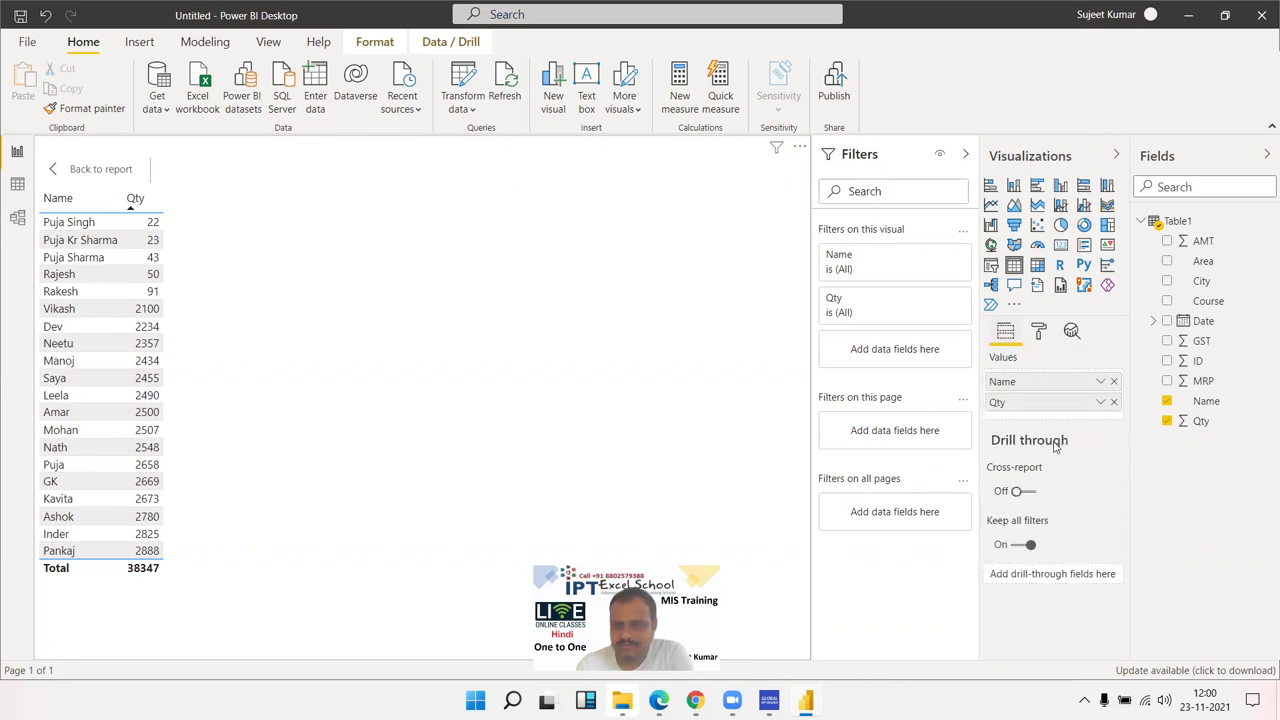
Look at Qty's Conditional formatting menu, then close it without changing anything
{"action": "left_click", "coordinate": [1100, 402]}
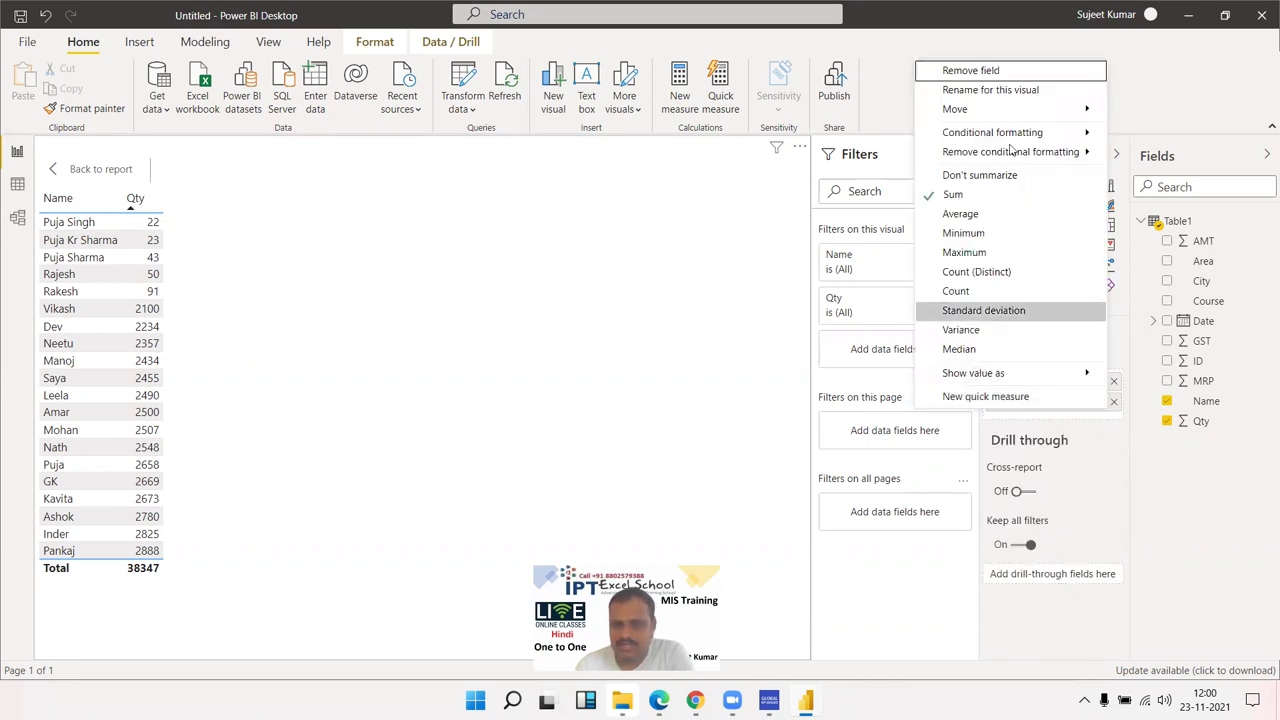
{"action": "mouse_move", "coordinate": [1010, 133]}
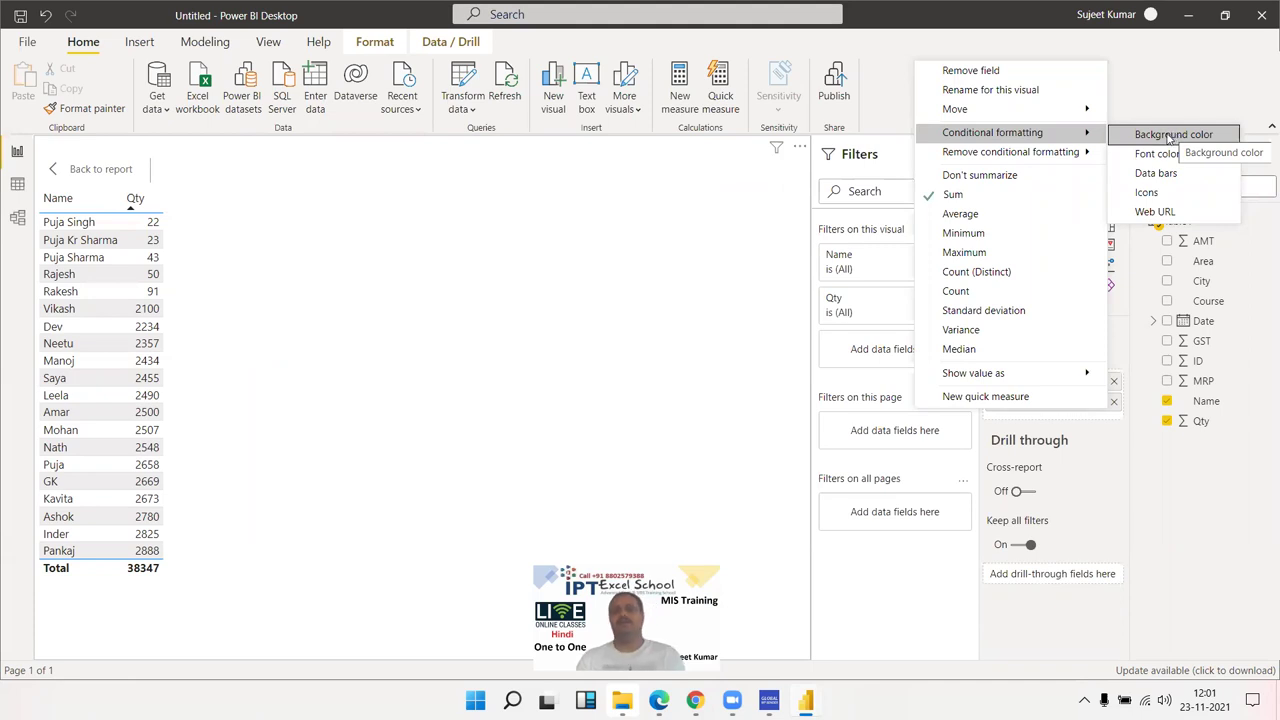
{"action": "left_click", "coordinate": [552, 384]}
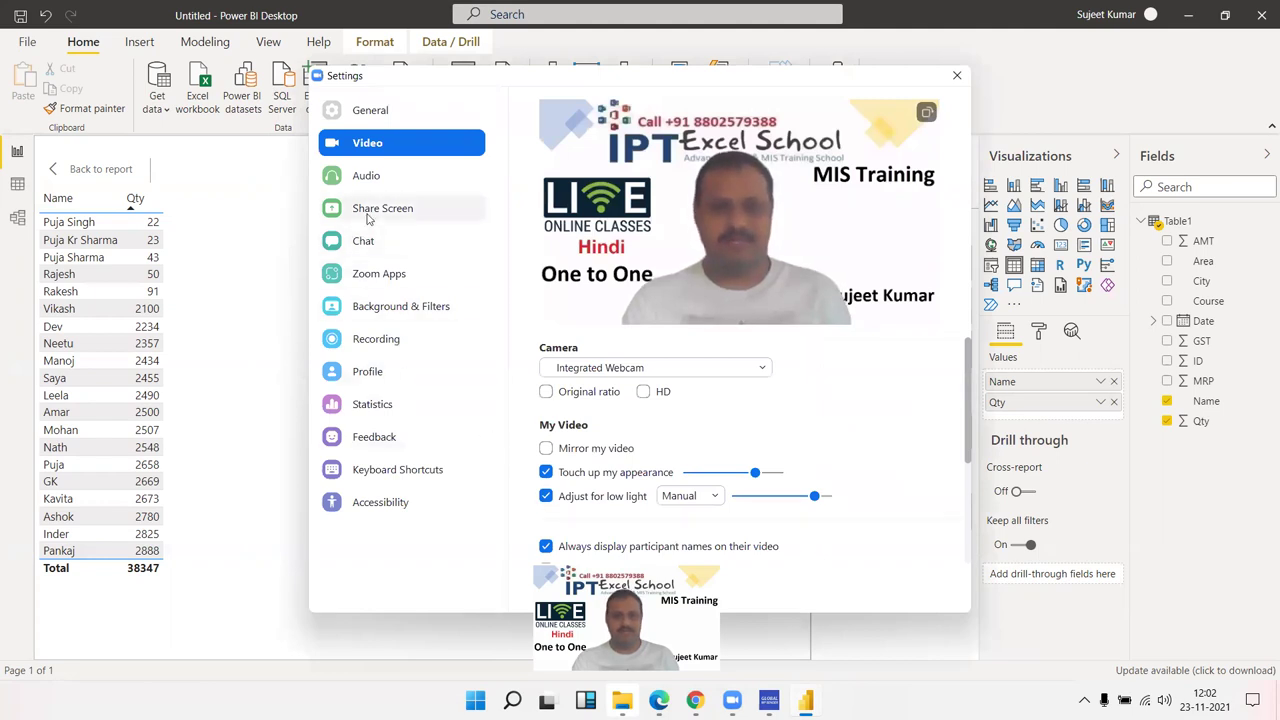
Set Zoom's virtual background to None after briefly trying Blur
{"action": "left_click", "coordinate": [374, 313]}
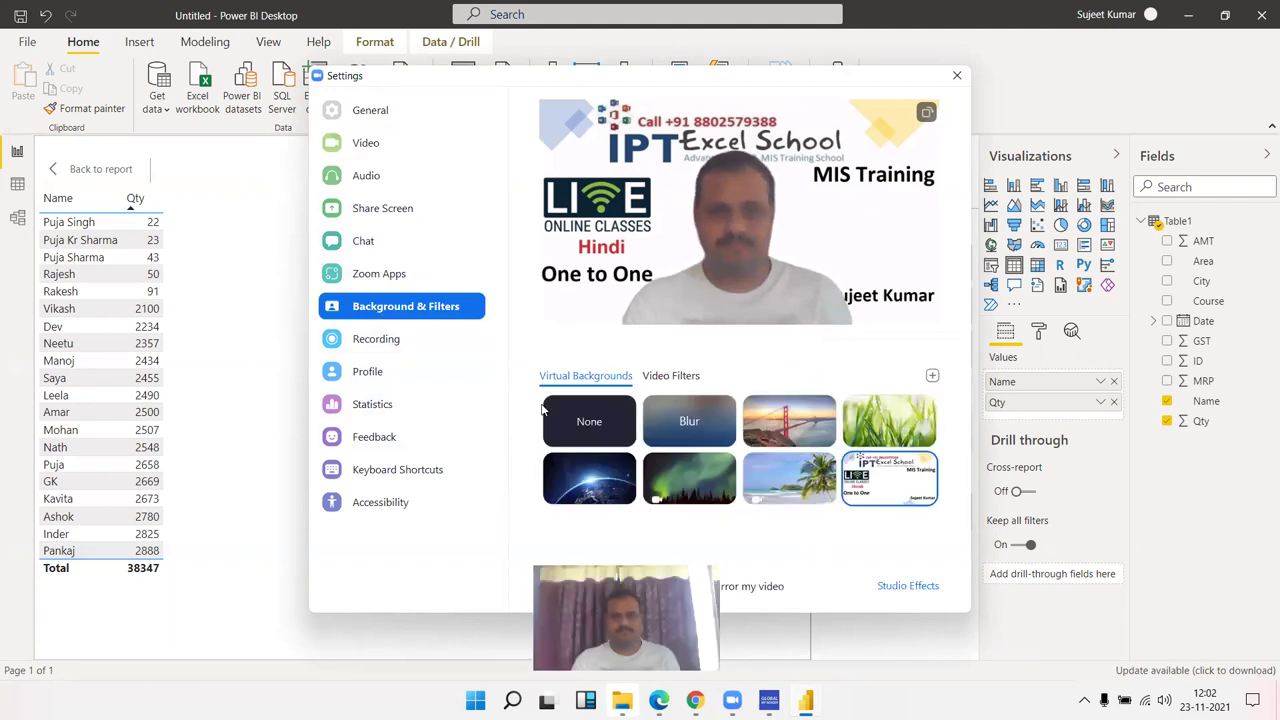
{"action": "left_click", "coordinate": [600, 430]}
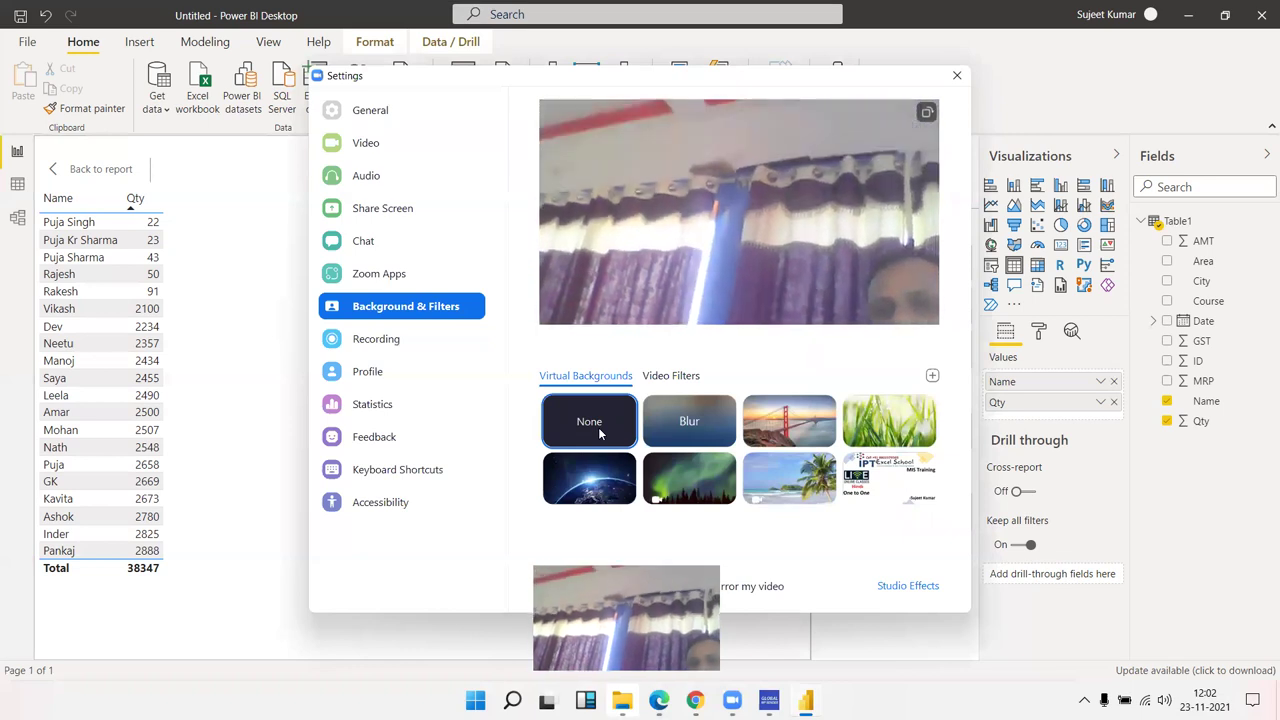
{"action": "key", "text": "Right"}
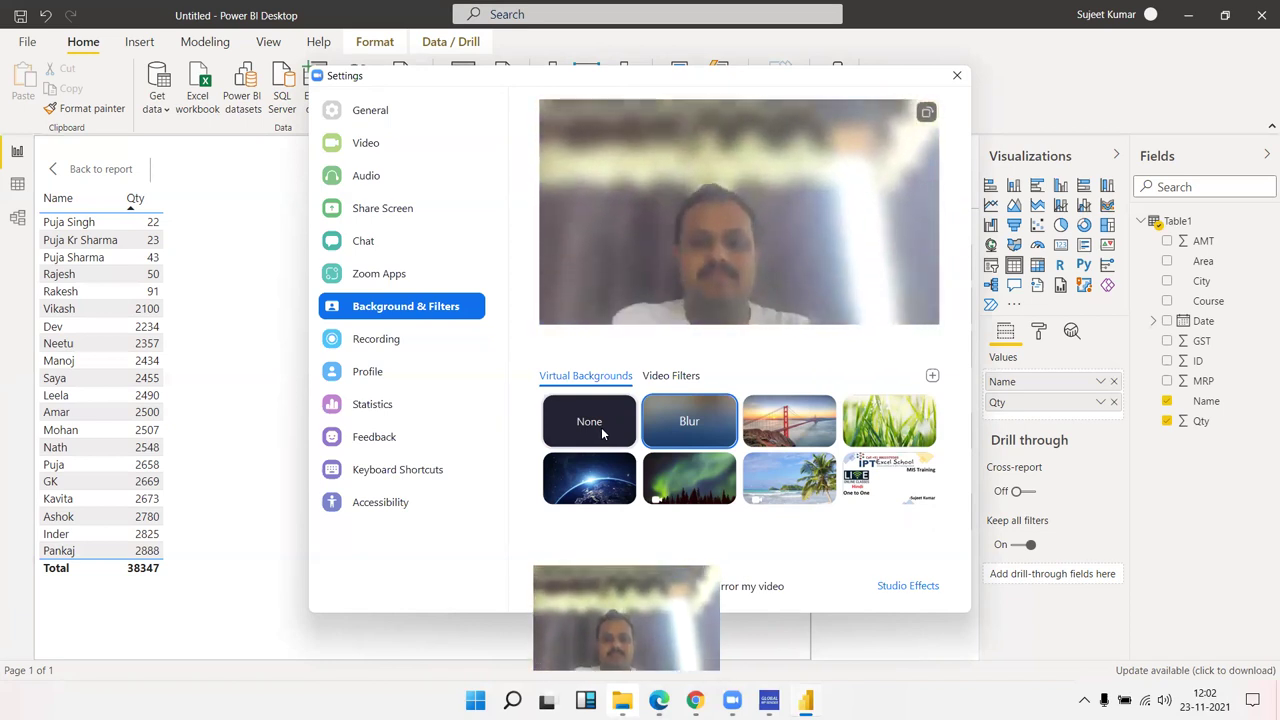
{"action": "left_click", "coordinate": [589, 420]}
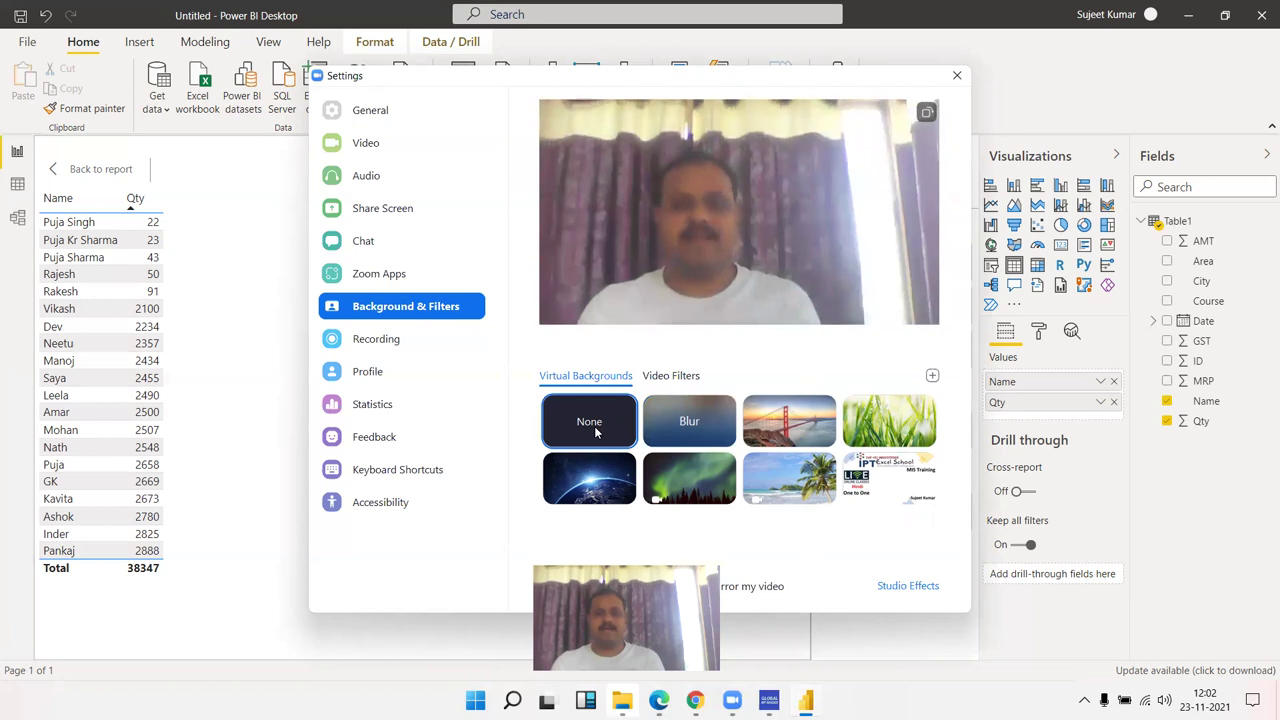